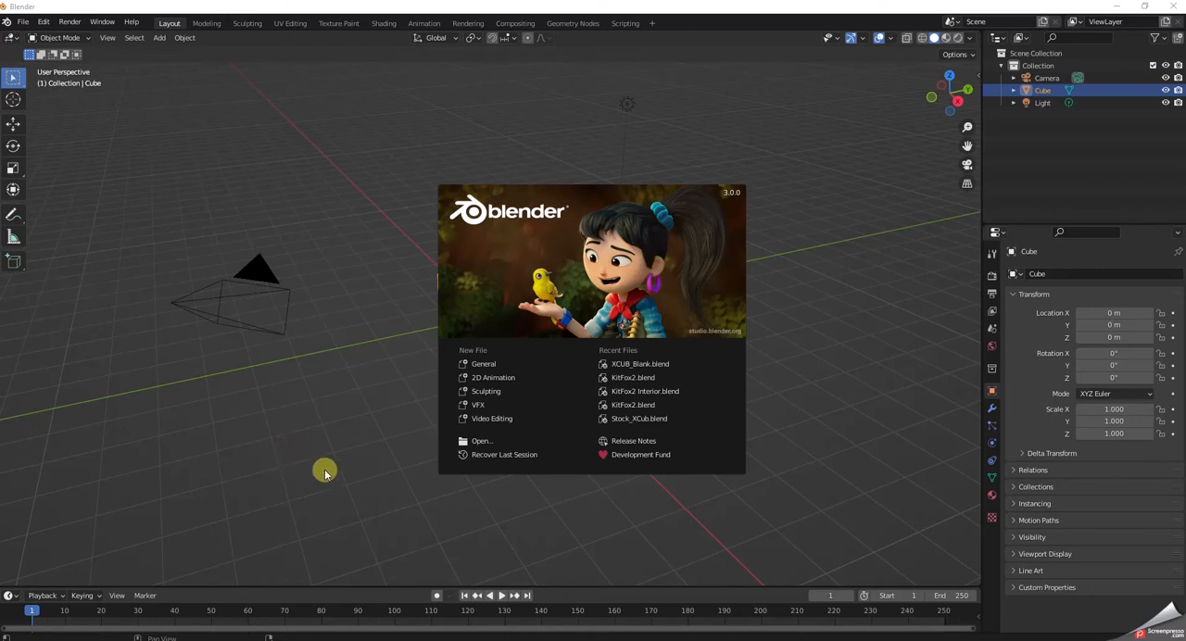
Dismiss the splash screen and delete the default camera, cube and light from the scene.
left_click(324, 471)
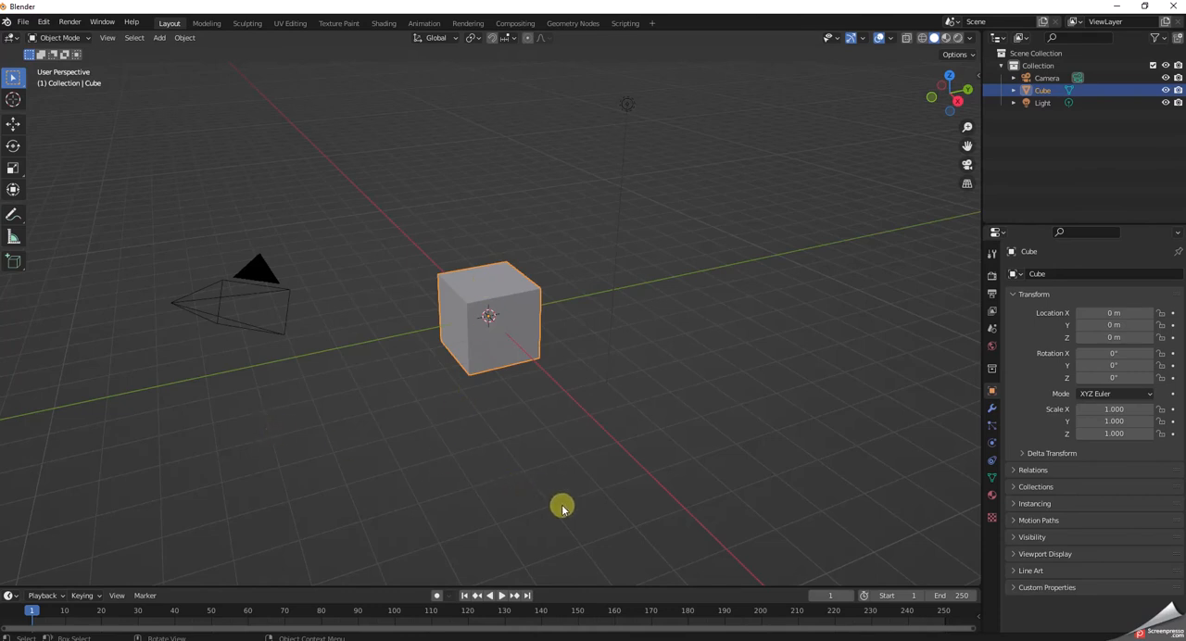
left_click(627, 104)
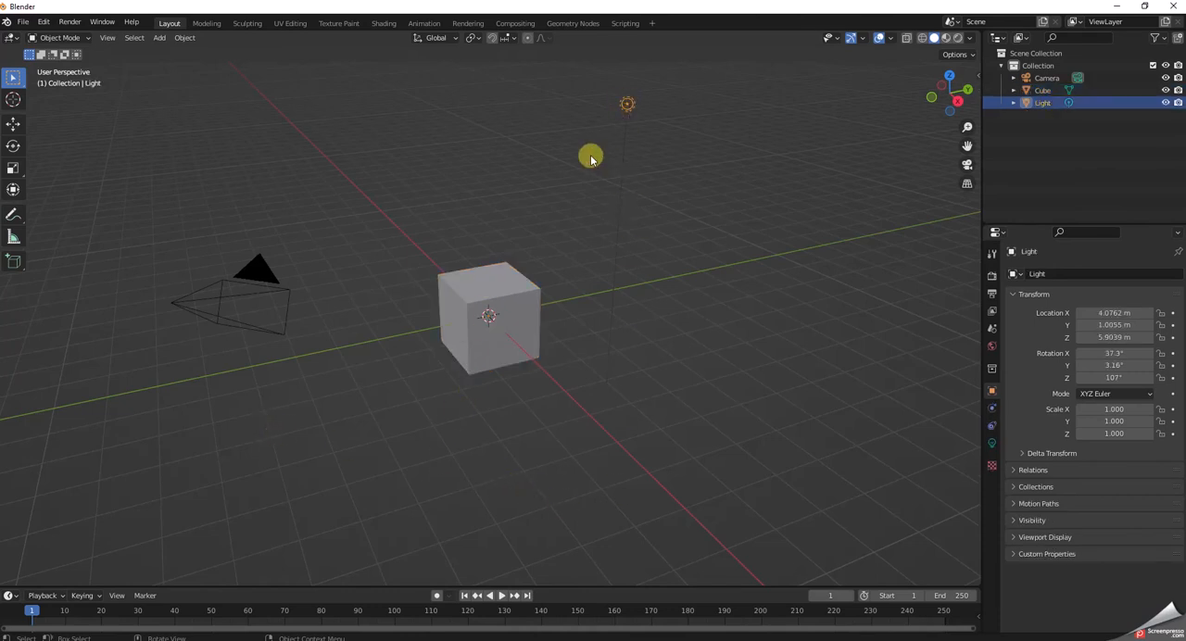
left_click(495, 290)
left_click(246, 273)
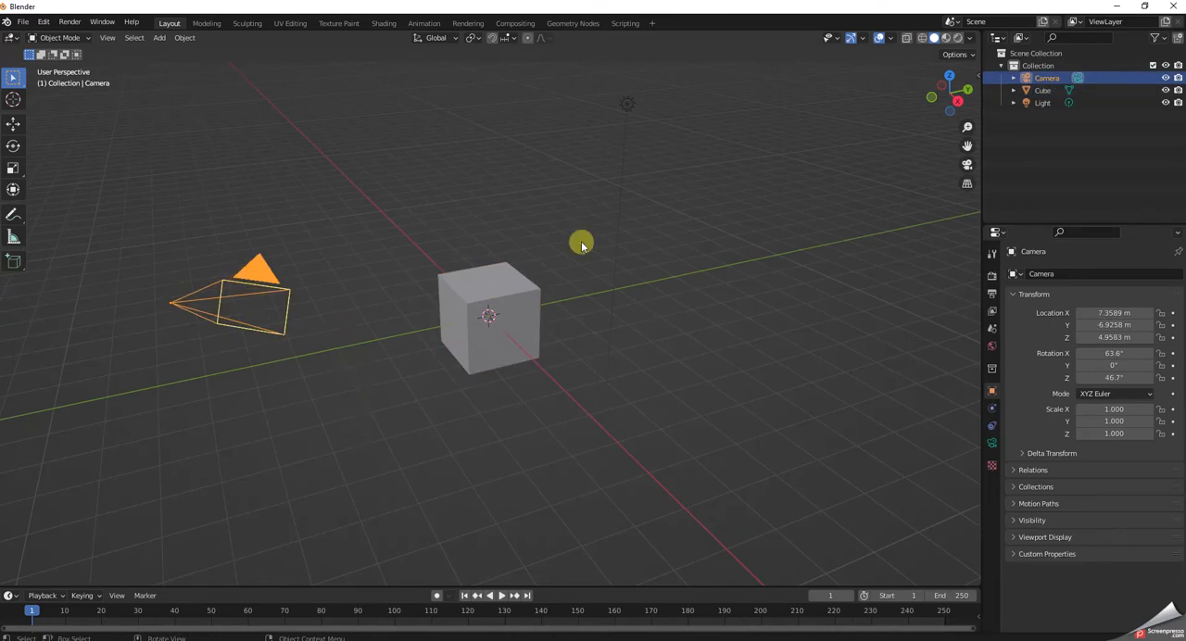
left_click(629, 105)
left_click(671, 248)
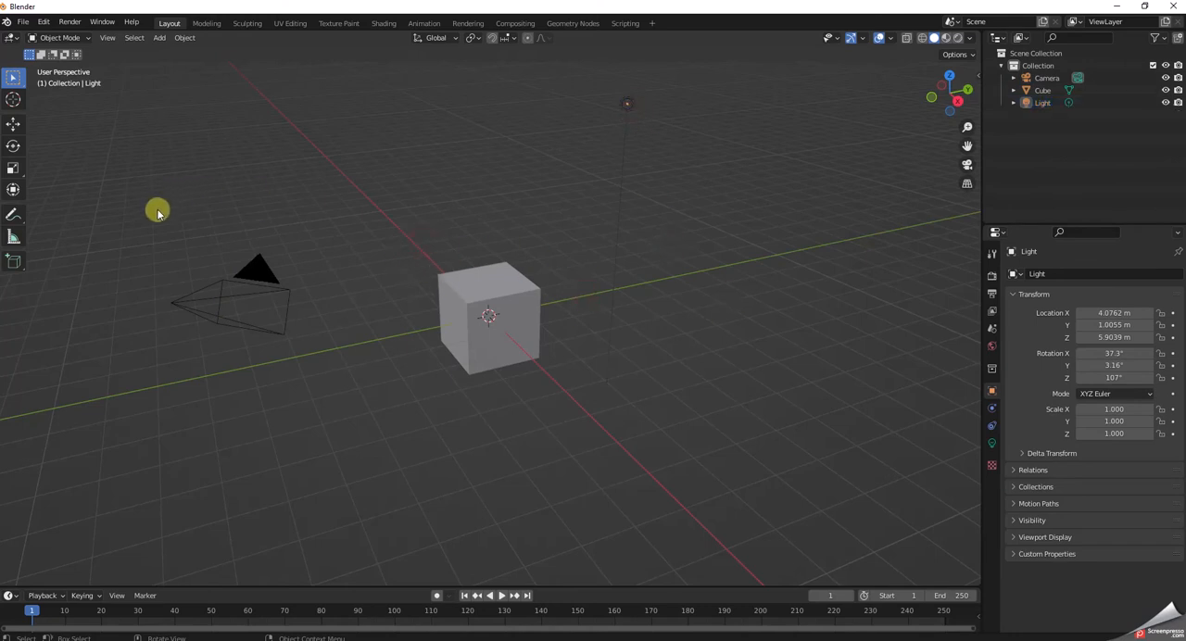
left_click_drag(142, 209, 775, 429)
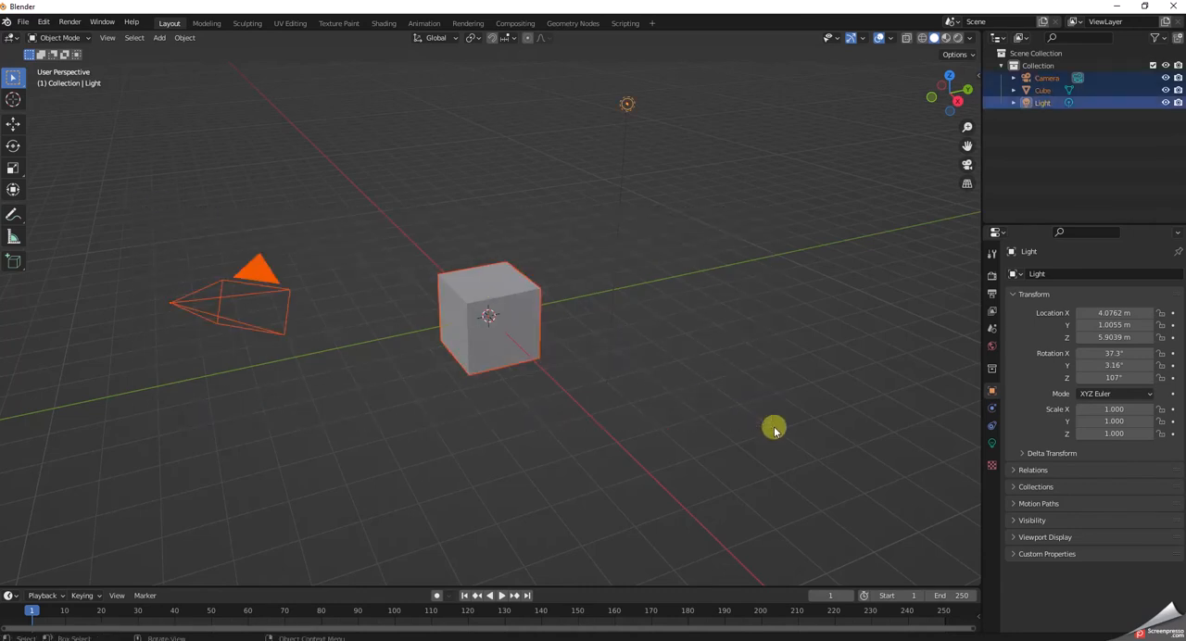
key("Delete")
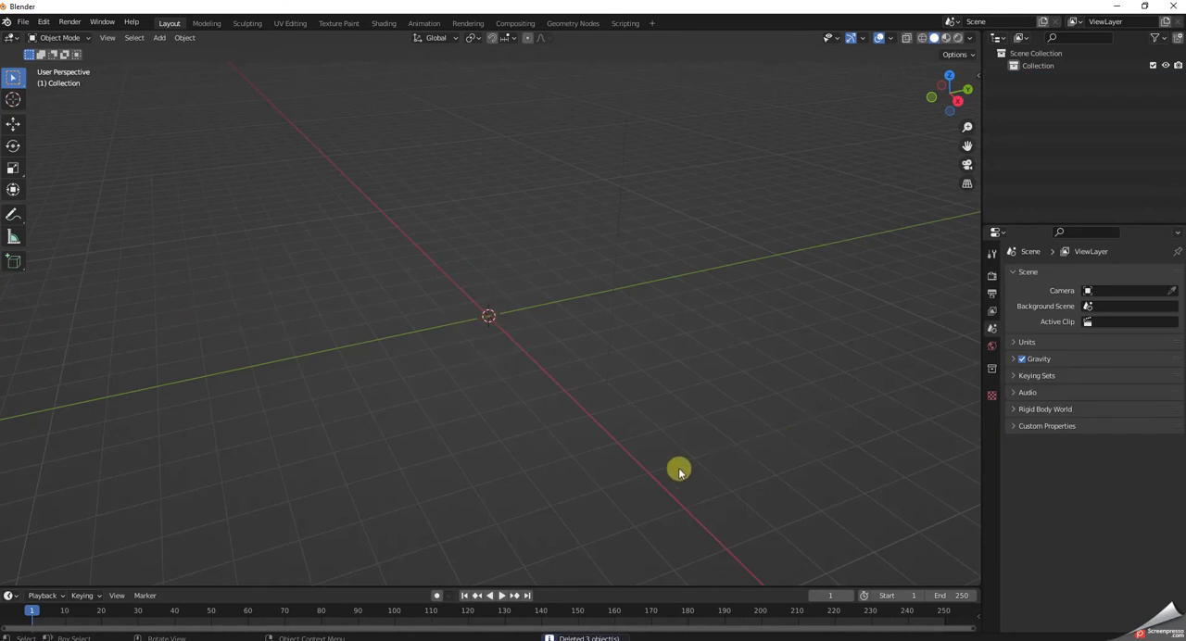
mouse_move(641, 451)
middle_mouse_down()
mouse_move(647, 378)
mouse_move(648, 459)
middle_mouse_up()
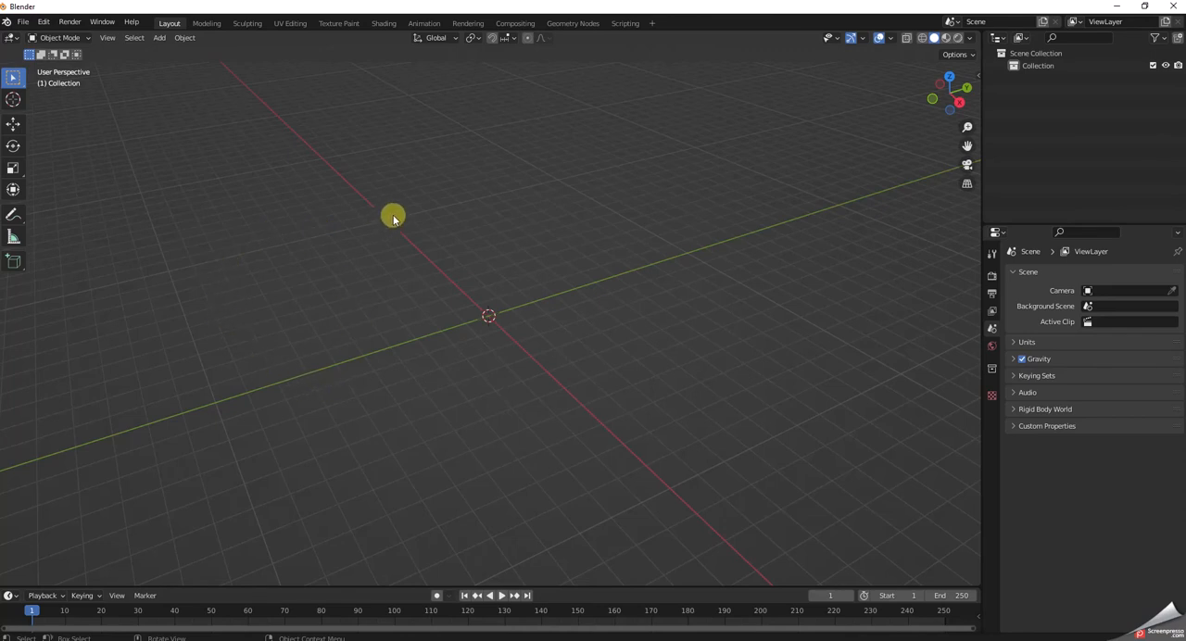
middle_click_drag(392, 219, 394, 192)
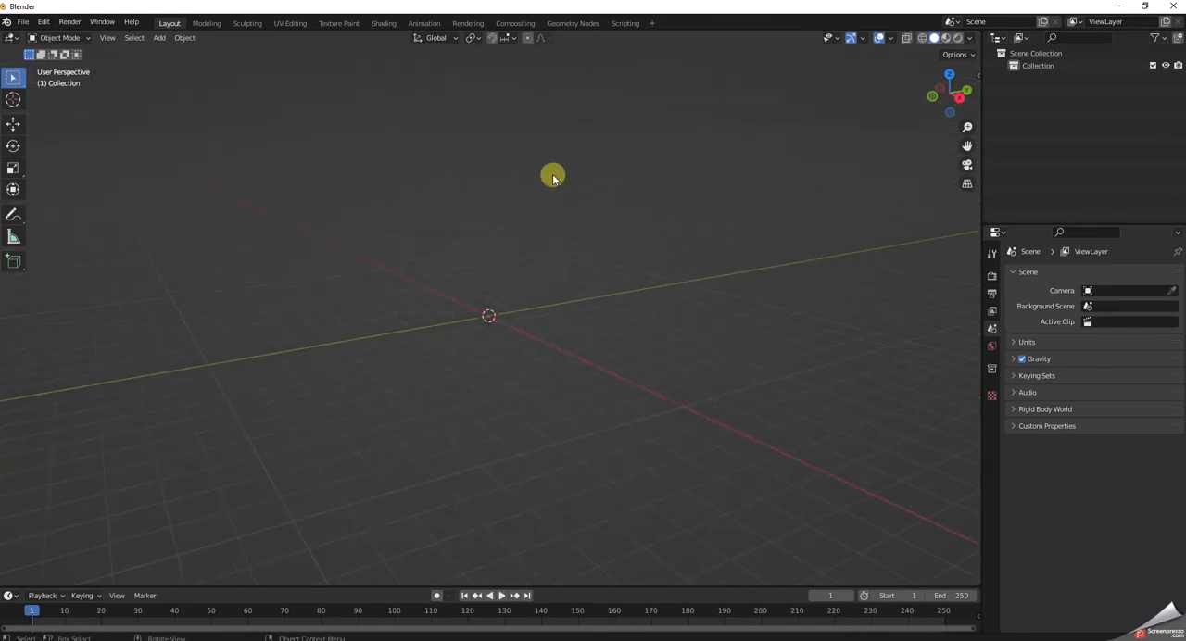
left_click(23, 21)
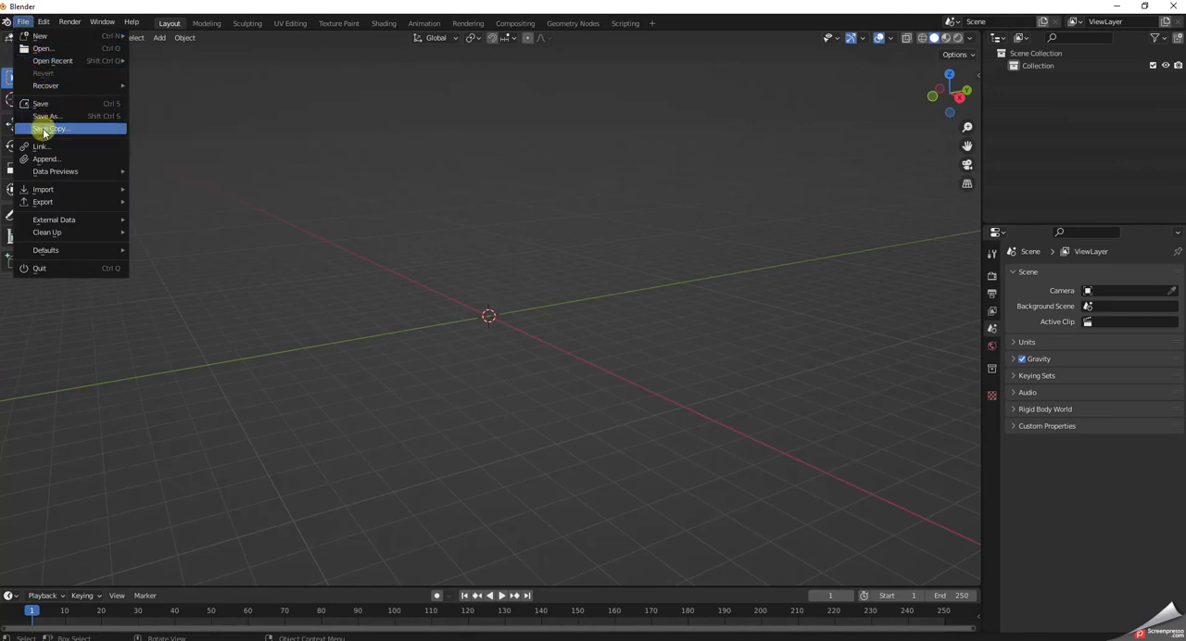
mouse_move(43, 191)
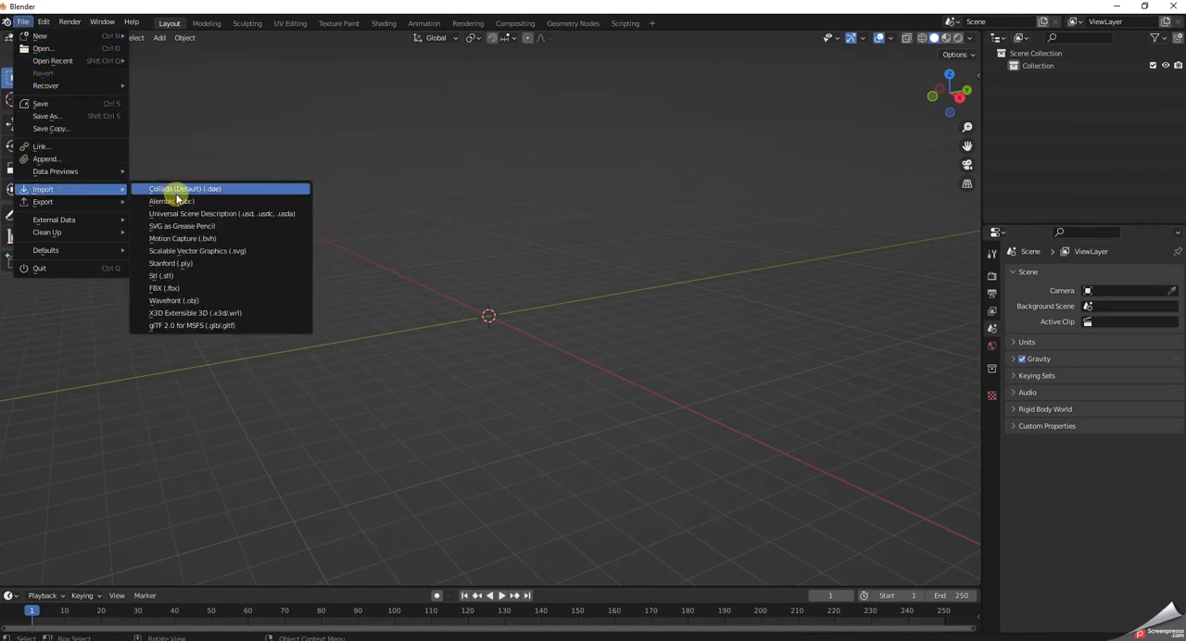
left_click(206, 326)
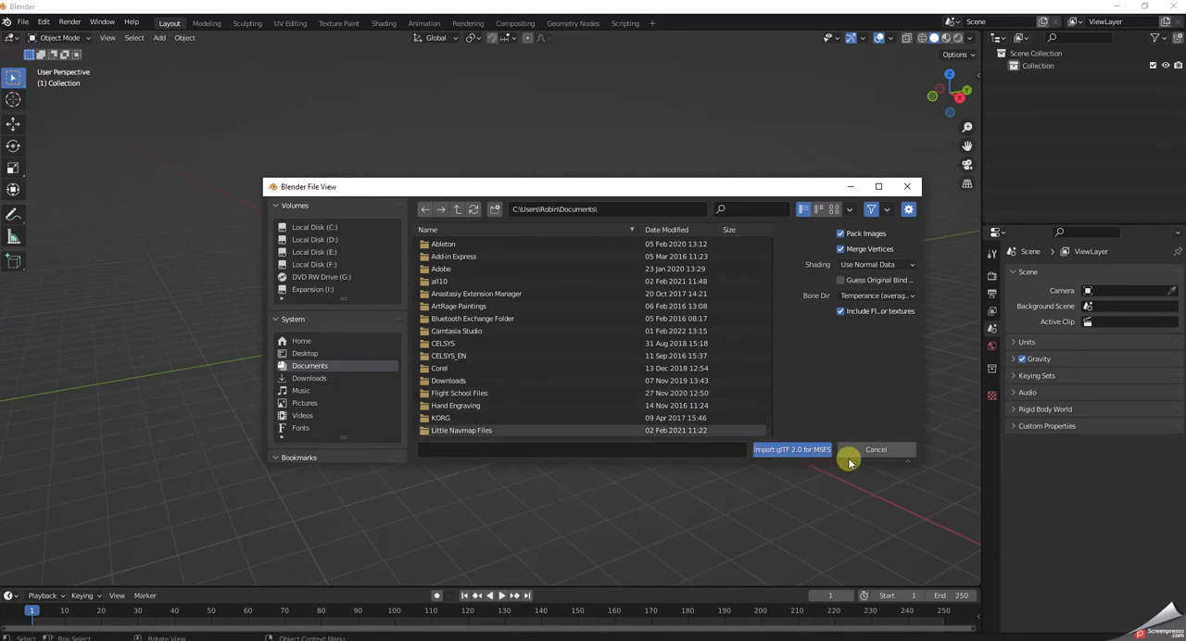
left_click(876, 451)
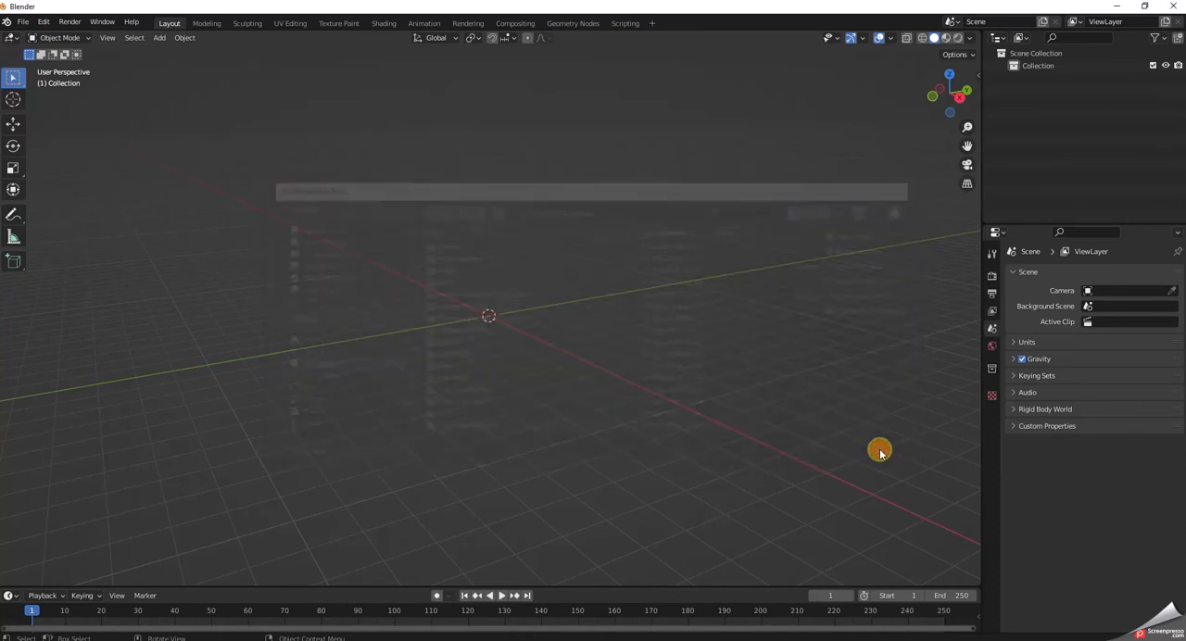
Find the Import-Export: glTF 2.0 format for MSFS add-on in the preferences and switch it off and back on.
left_click(44, 22)
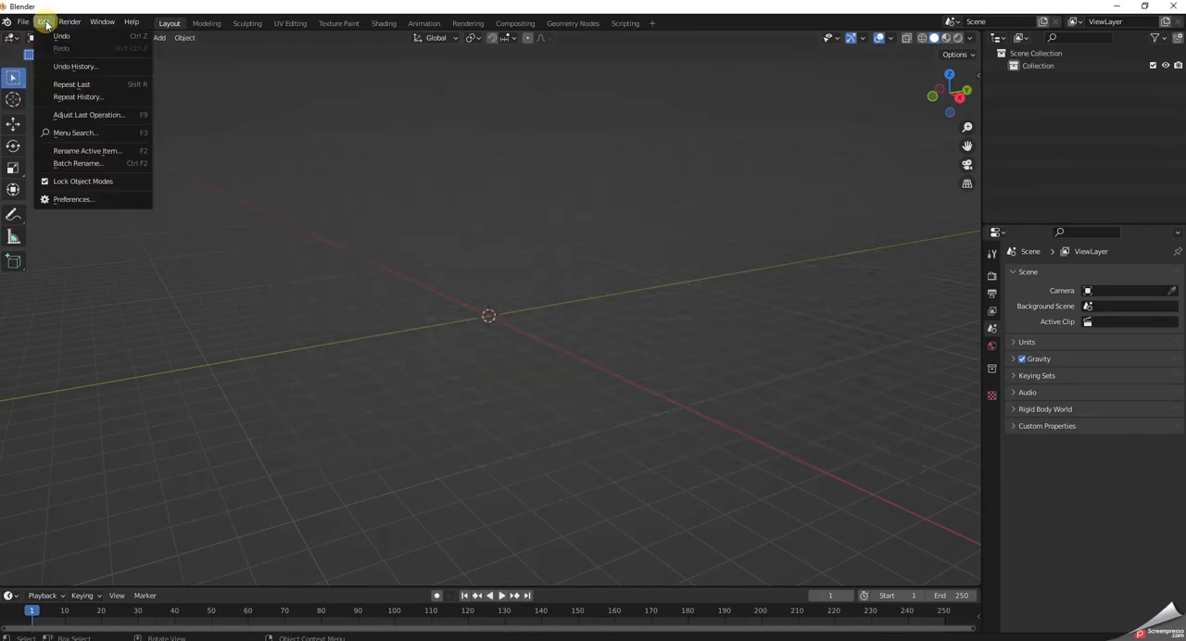
left_click(60, 199)
scroll(234, 212, "down", 15)
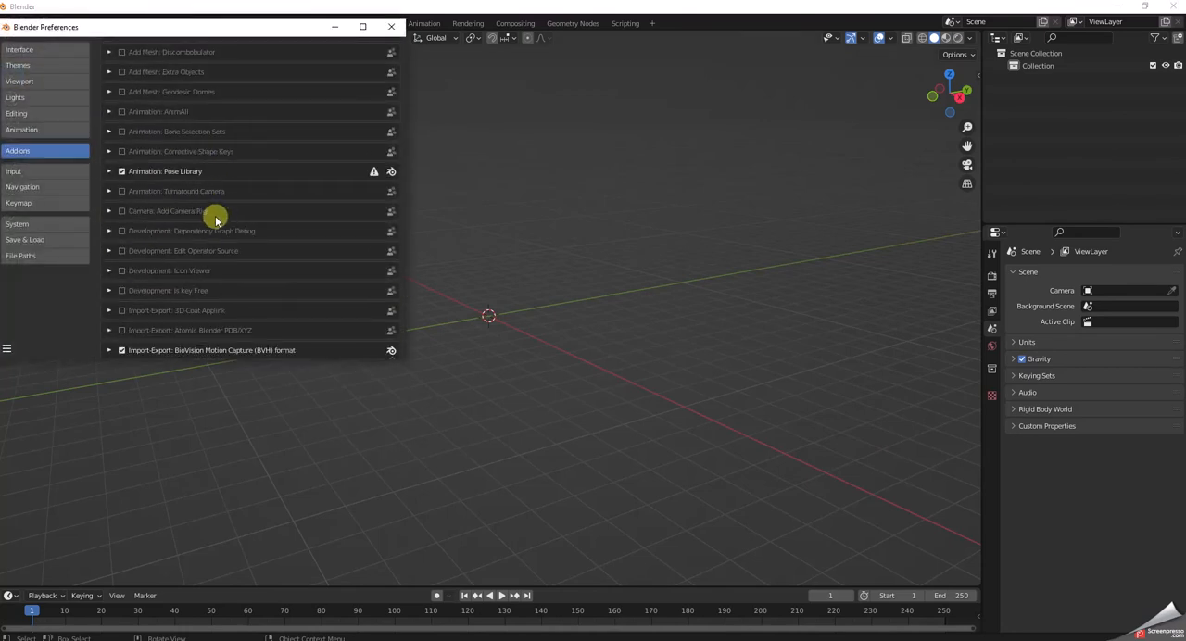
scroll(213, 232, "down", 5)
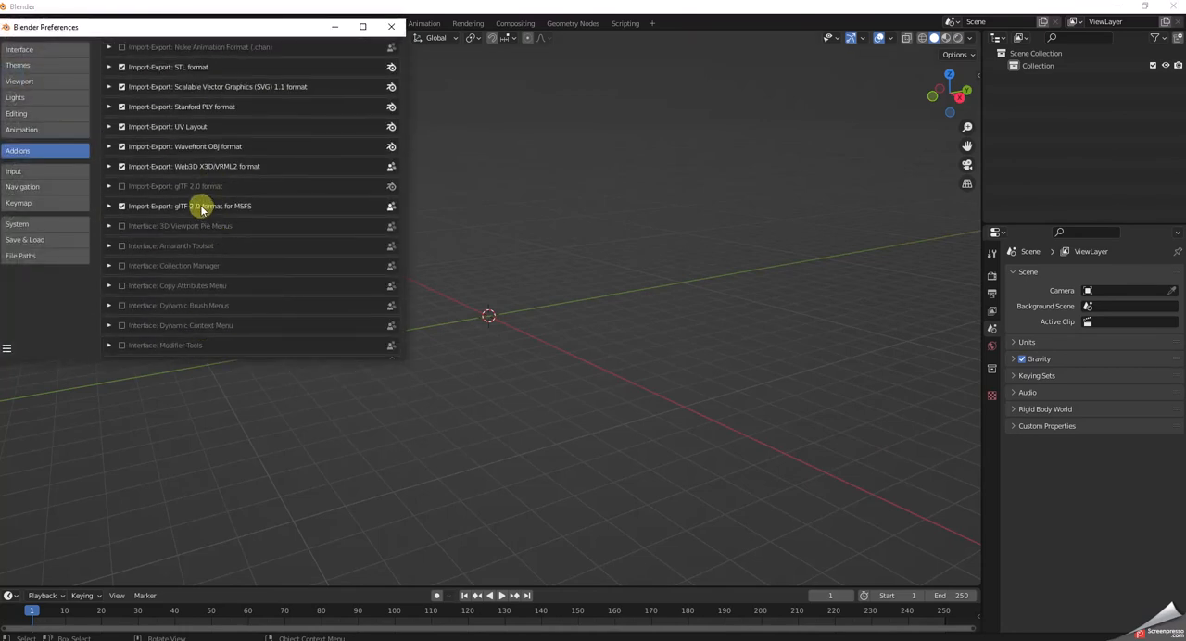
left_click(122, 205)
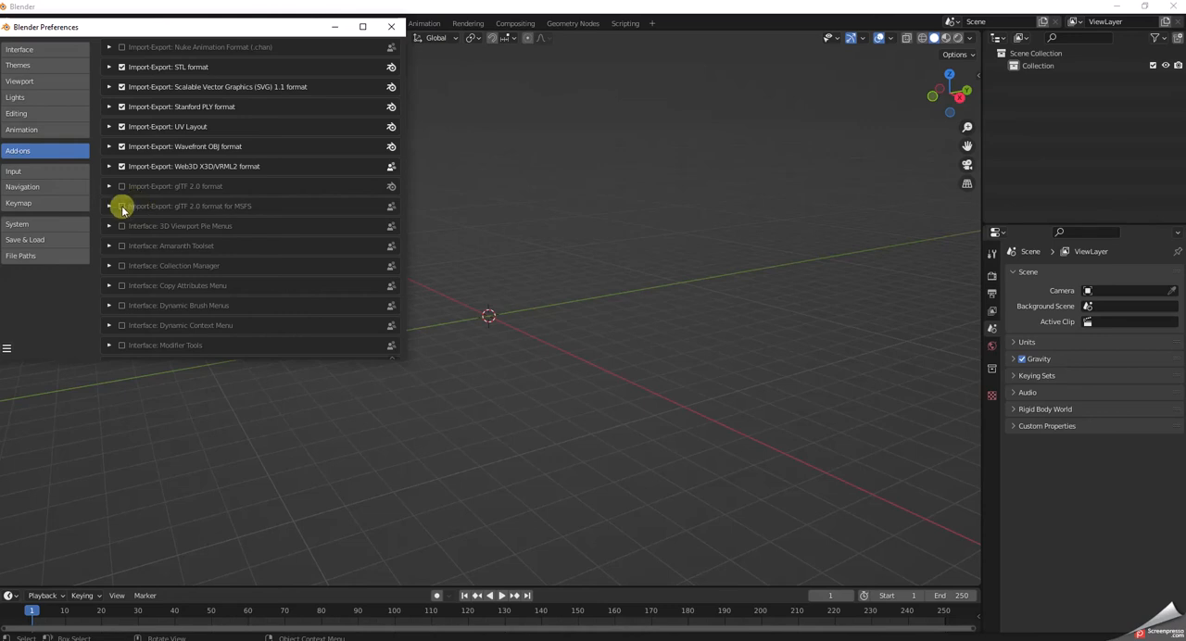
left_click(122, 206)
Examine the glTF 2.0 format for MSFS add-on's details and its texconv and texture path preferences, and close the preferences.
left_click(108, 206)
scroll(202, 260, "down", 4)
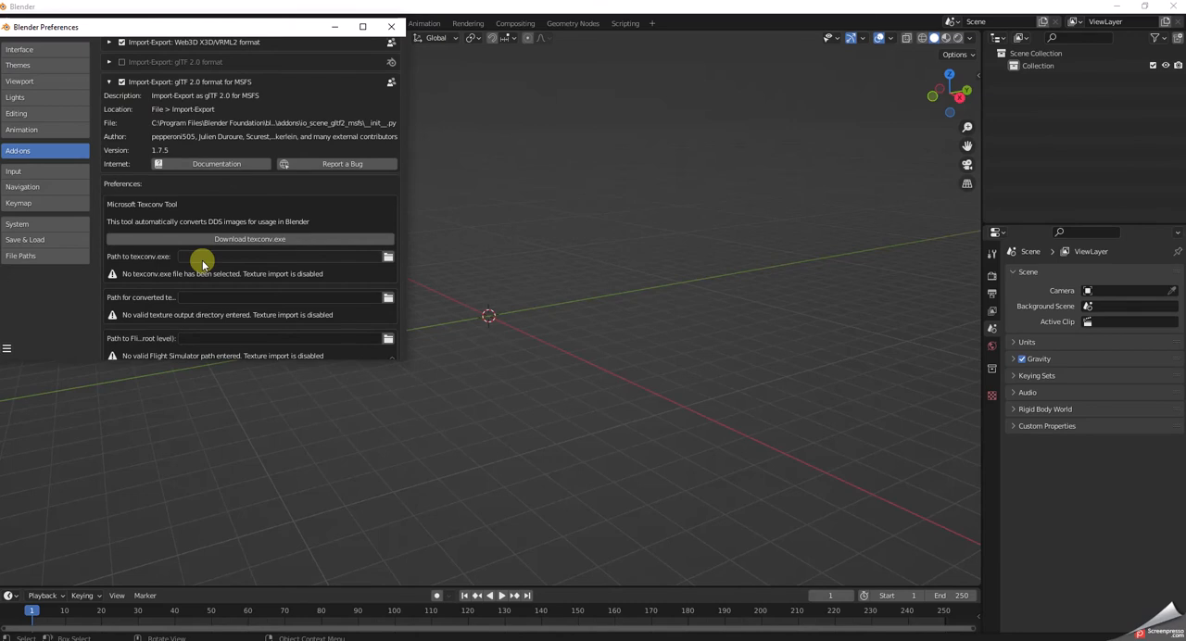
scroll(202, 260, "down", 2)
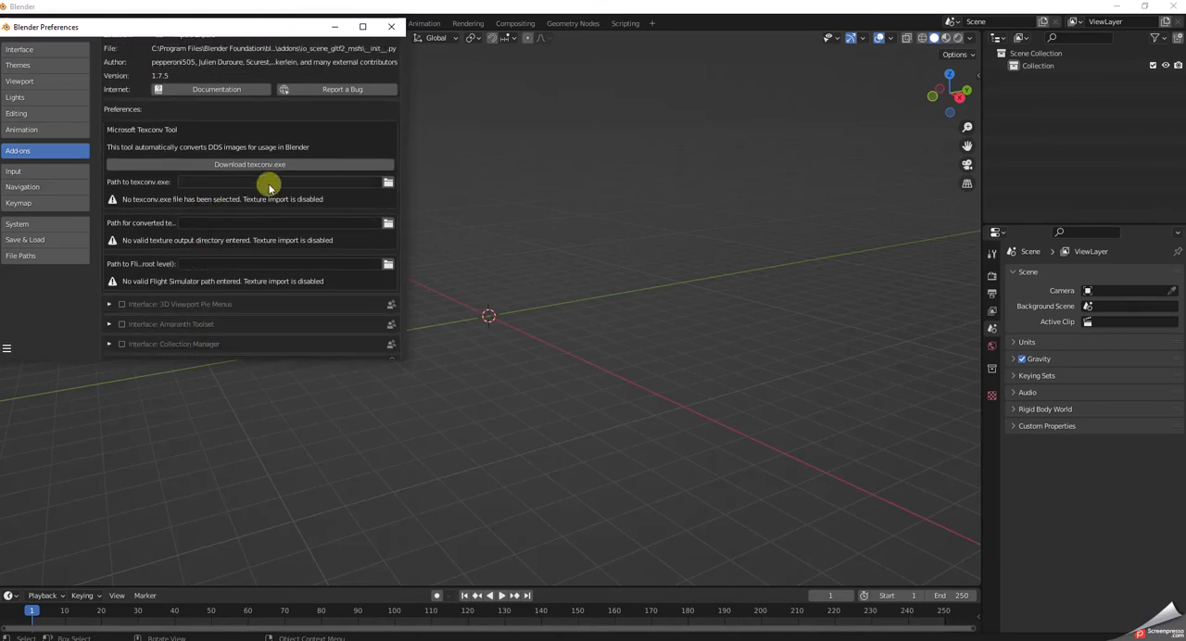
scroll(268, 271, "up", 4)
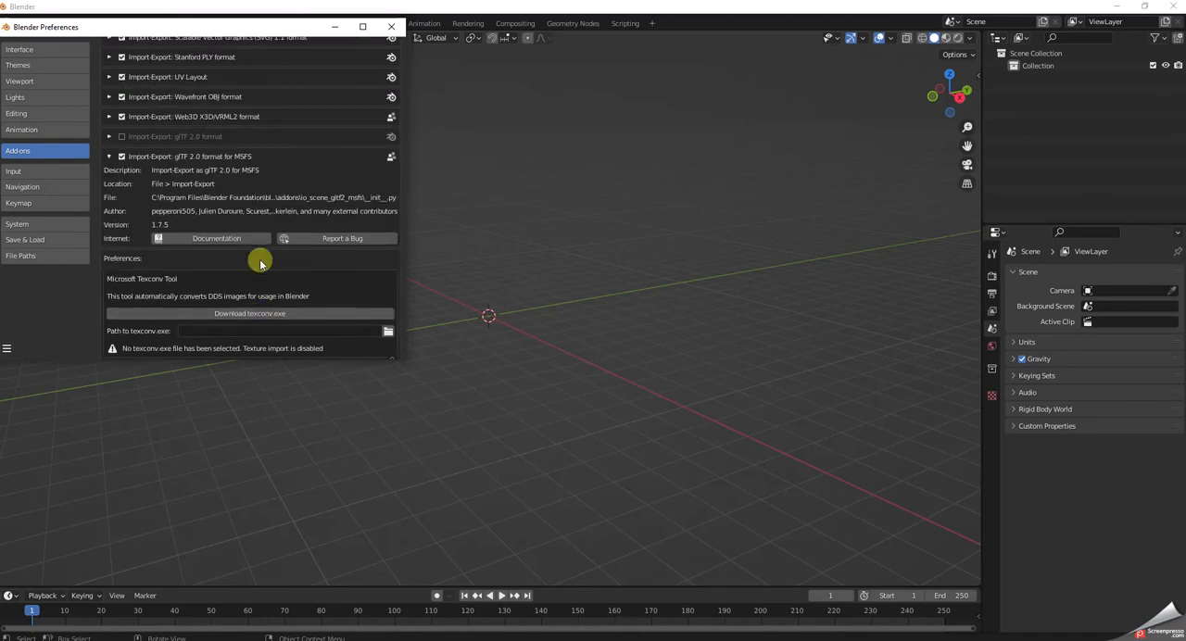
scroll(259, 262, "up", 1)
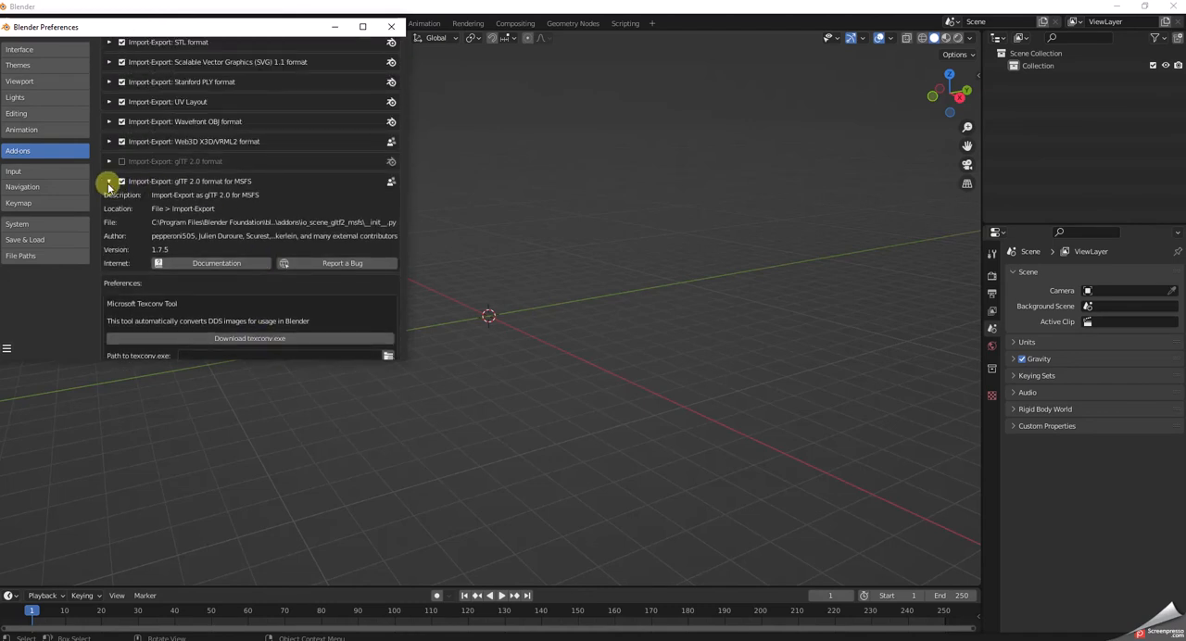
left_click(108, 182)
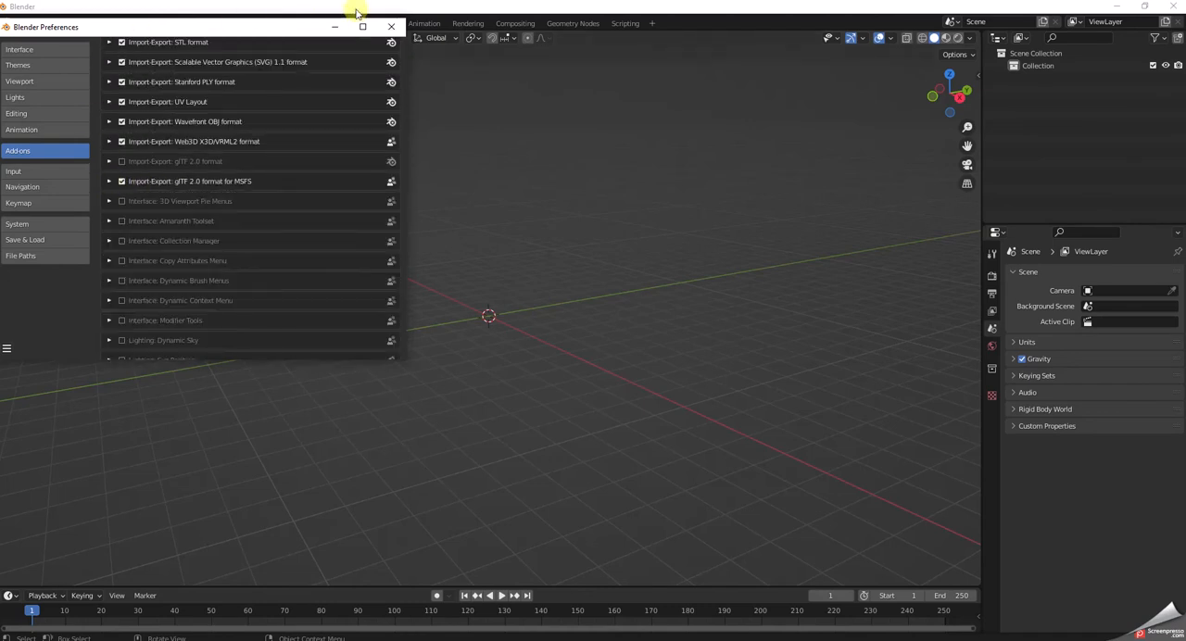
left_click(388, 28)
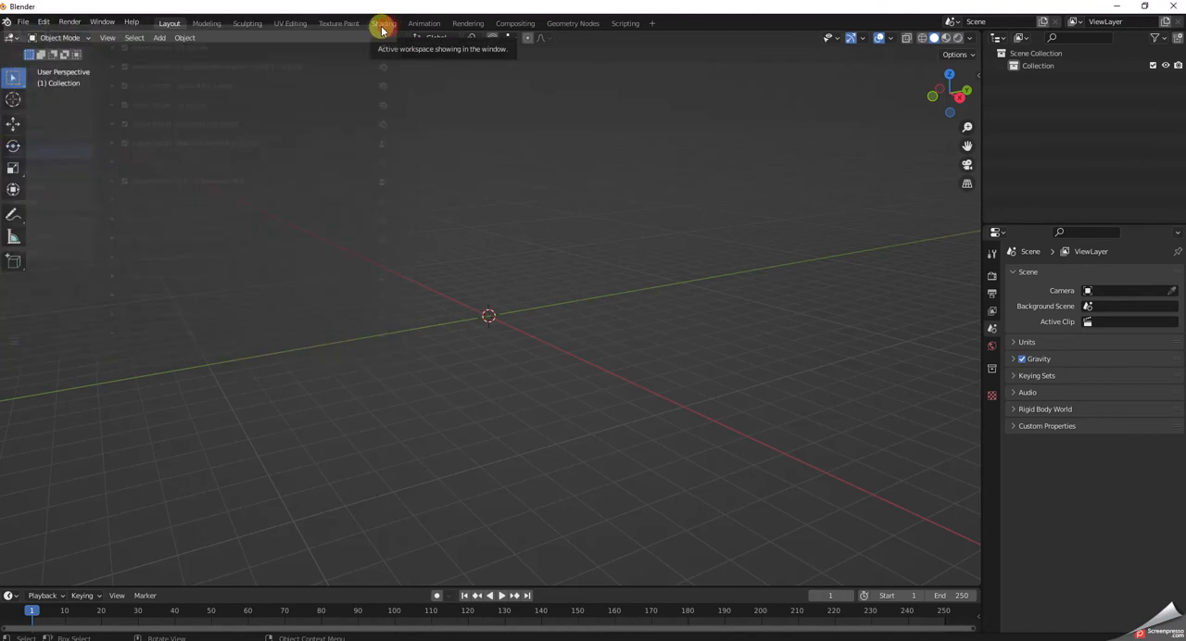
Start a glTF 2.0 for MSFS import and browse to the folder D:\MSFS\Official\OneStore.
left_click(24, 24)
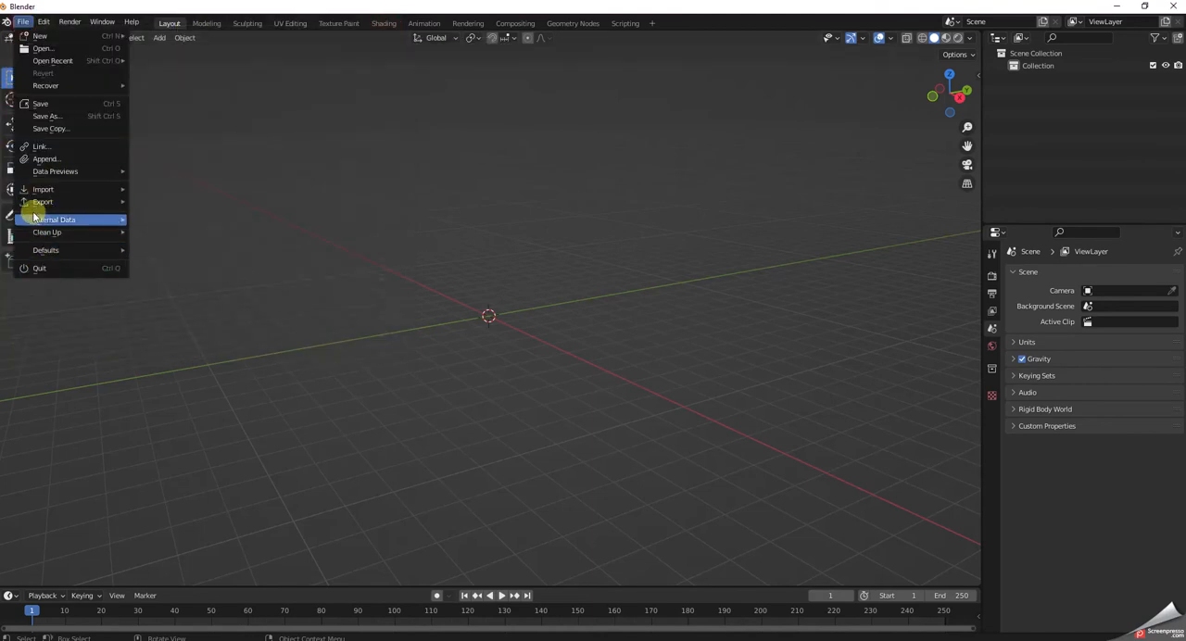
mouse_move(37, 194)
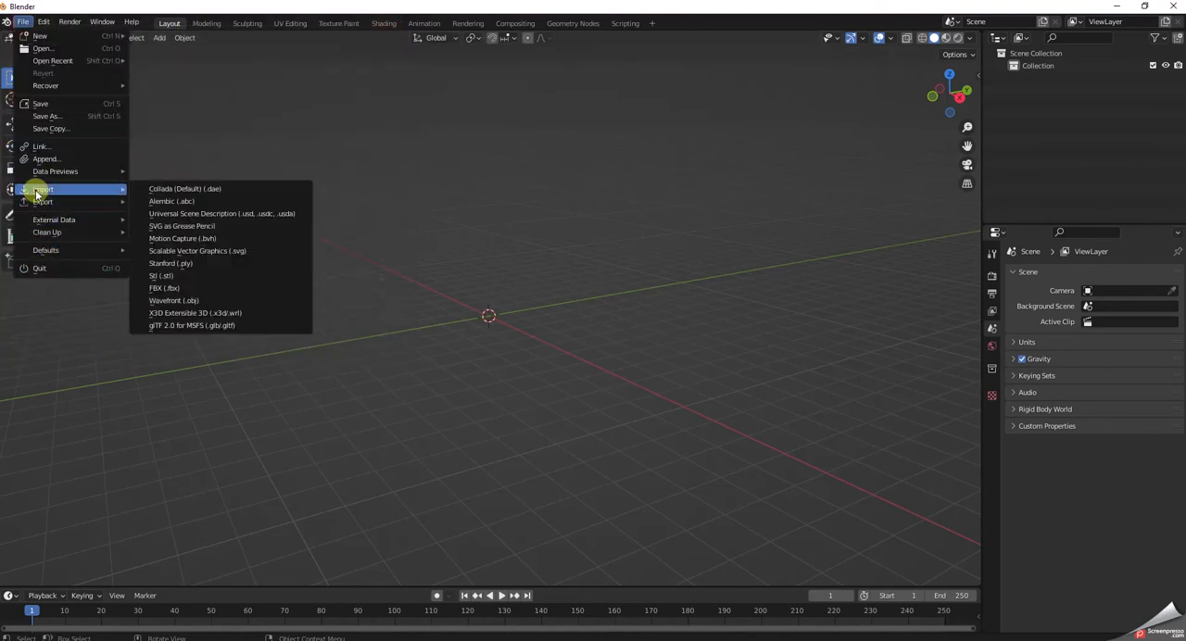
left_click(175, 324)
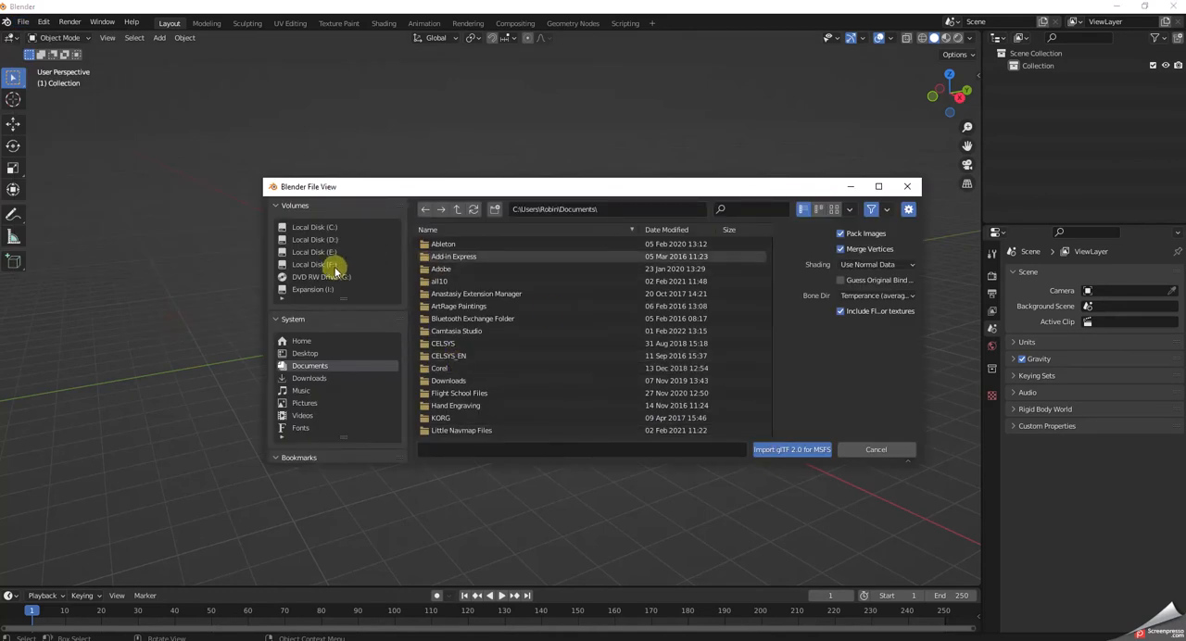
left_click(323, 242)
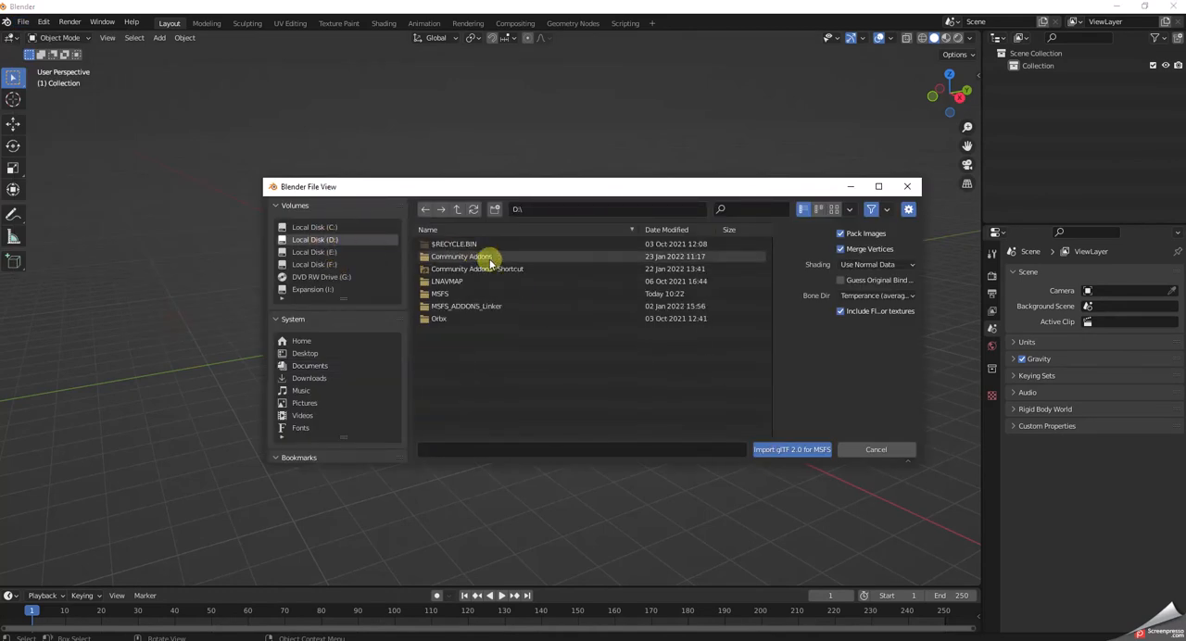
left_click(442, 295)
left_click(441, 295)
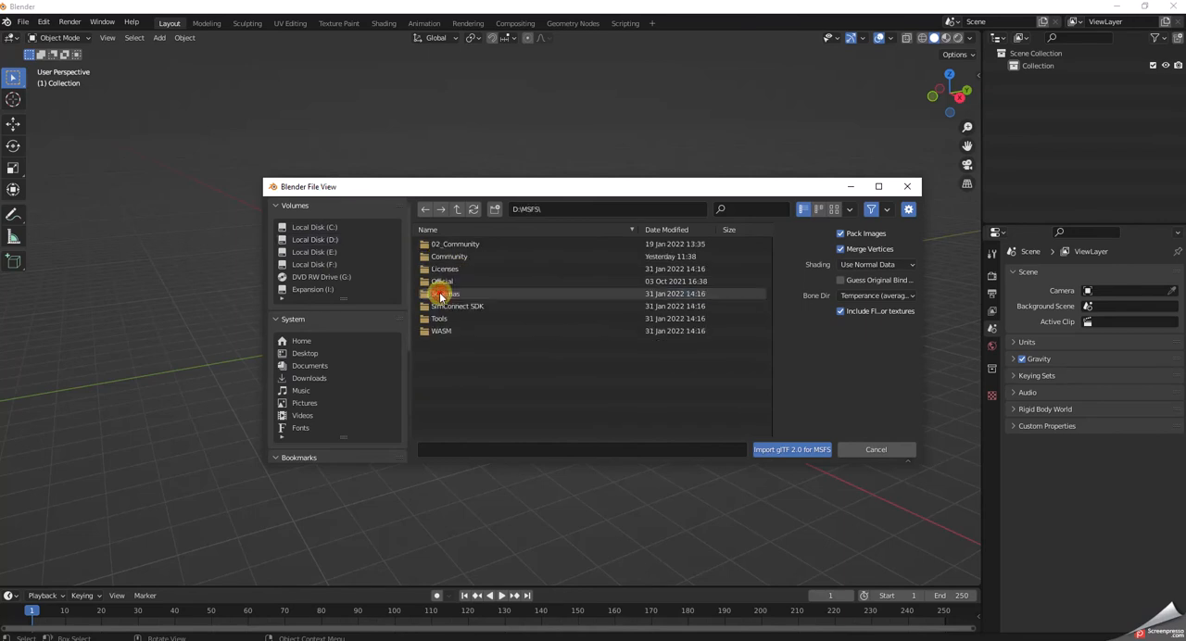
left_click(443, 281)
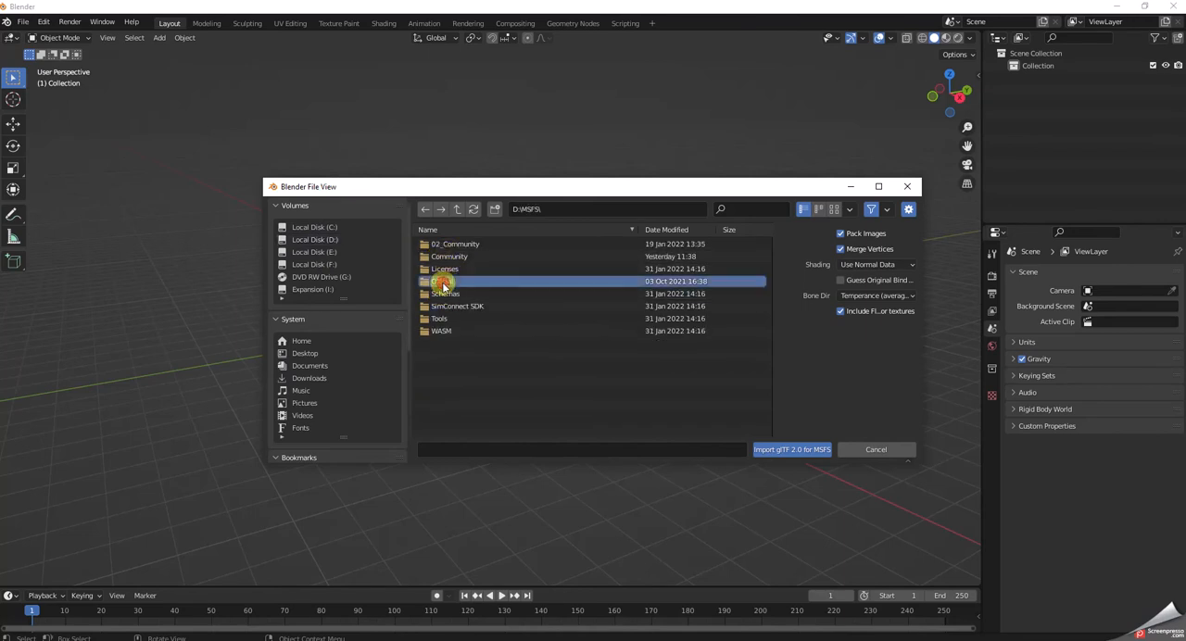
left_click(443, 282)
left_click(441, 248)
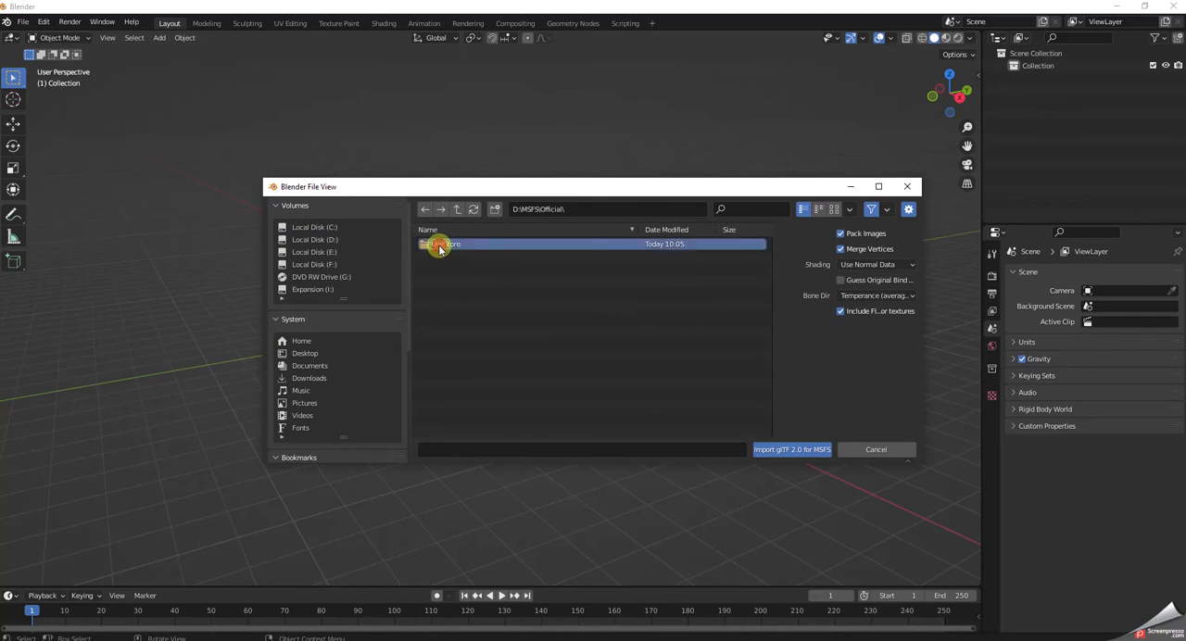
left_click(442, 248)
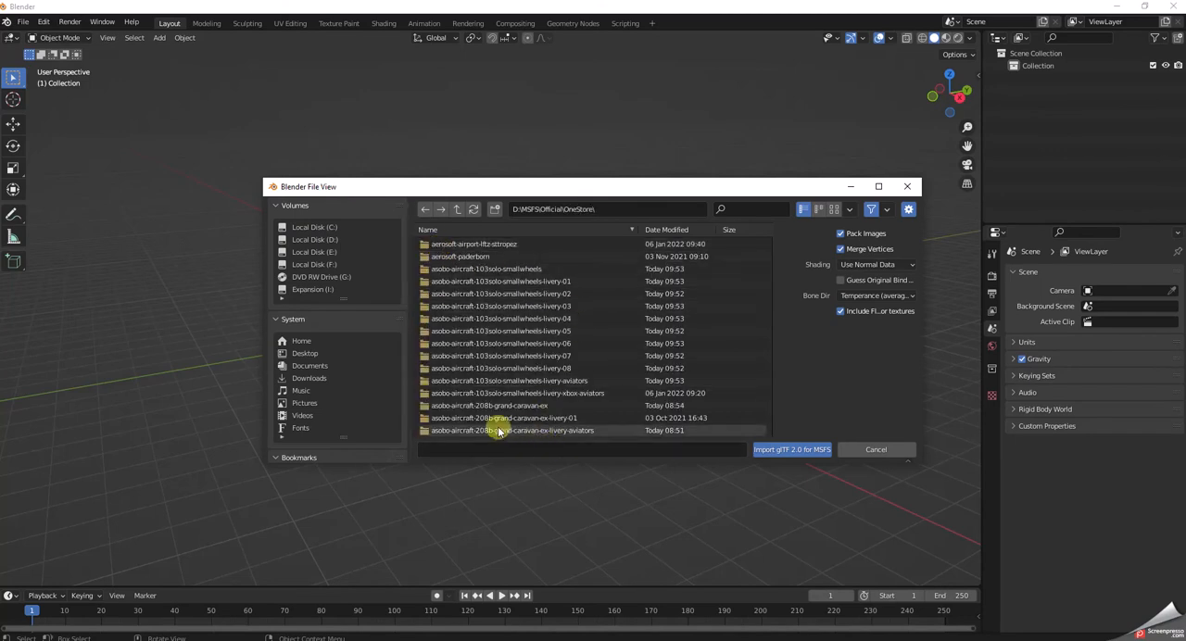
Filter the OneStore folders for xcub and browse into asobo-aircraft-xcub\SimObjects down to its airplanes folder.
left_click(729, 208)
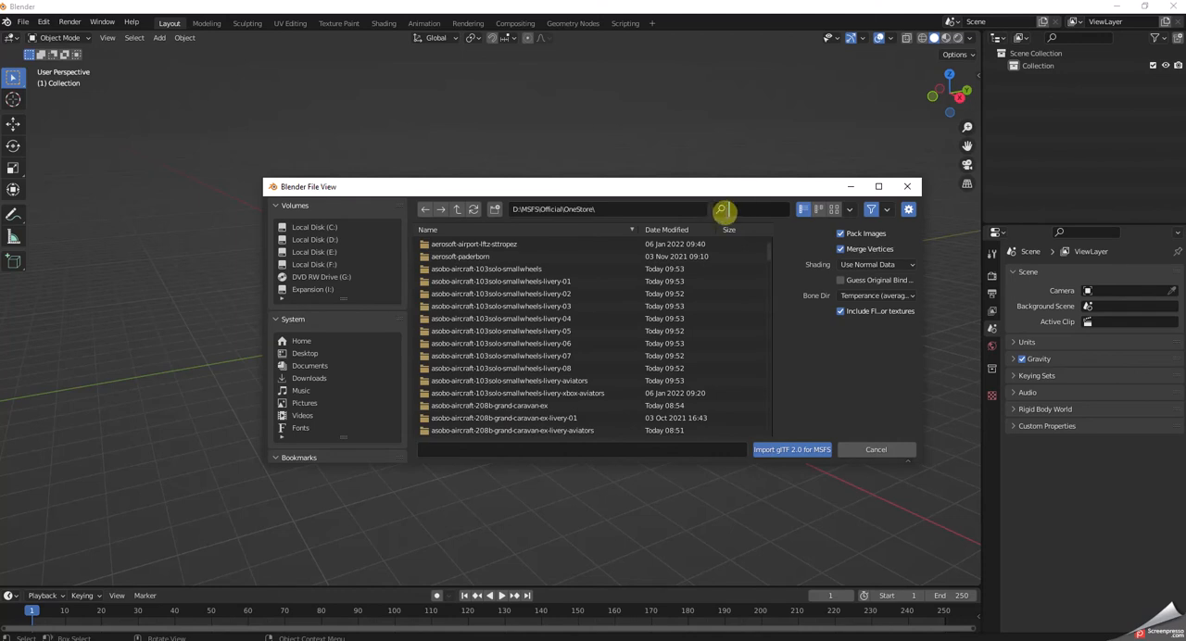
type("xcub")
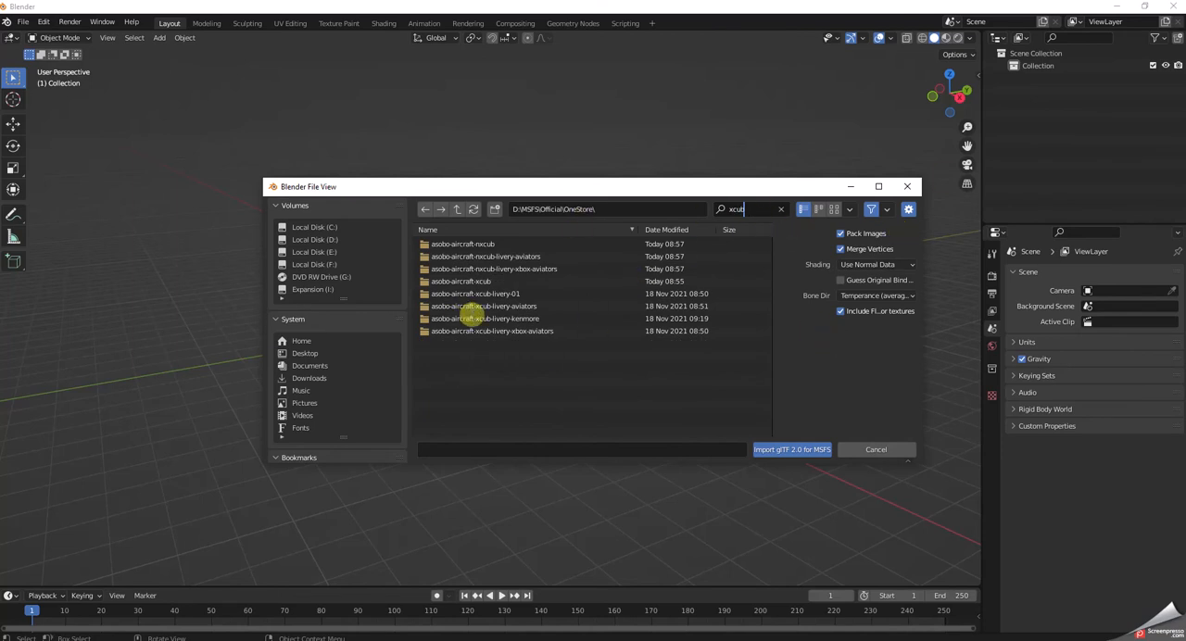
left_click(481, 283)
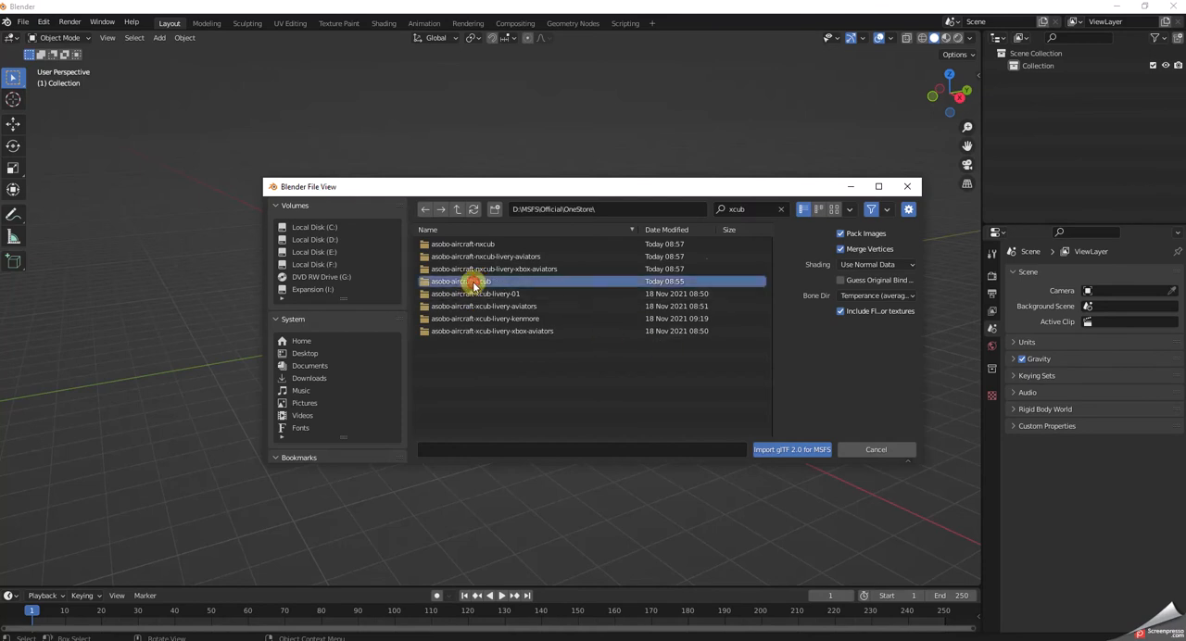
double_click(467, 282)
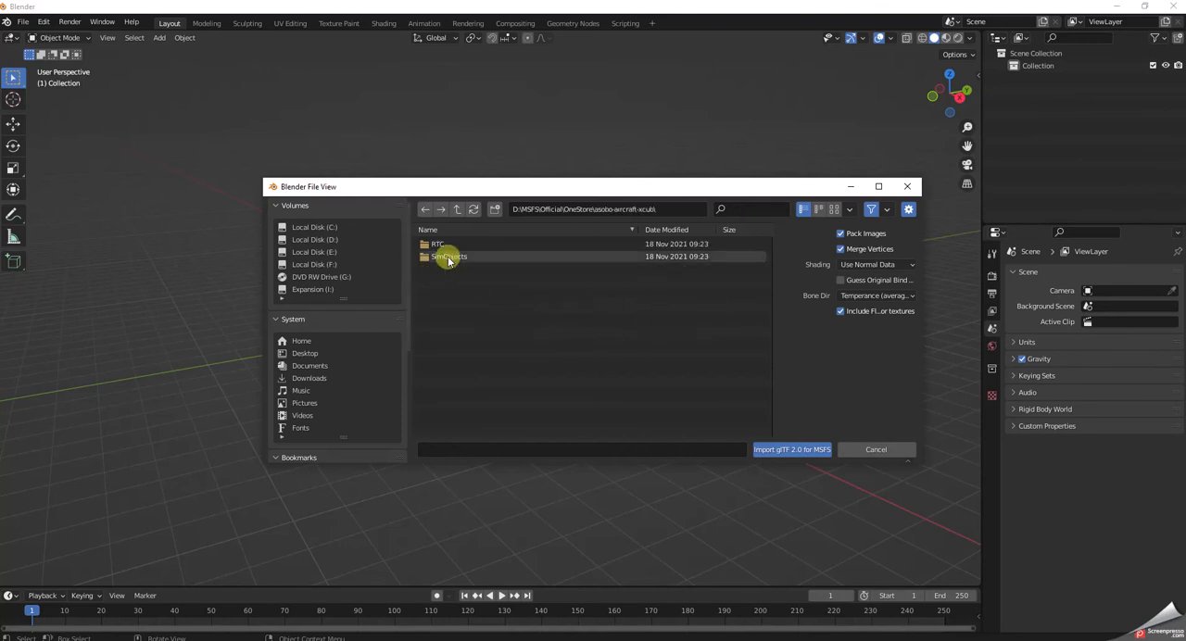
double_click(449, 258)
double_click(445, 244)
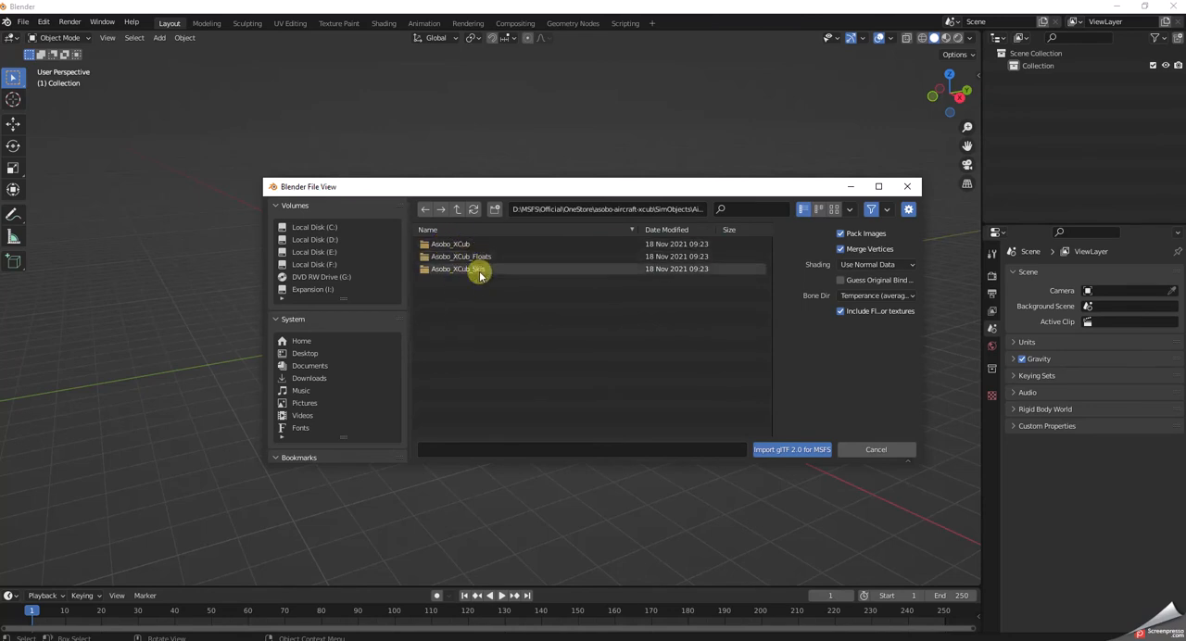
Open the Asobo_XCub model folder and import Xcub_LOD00.gltf with the current glTF 2.0 for MSFS options.
left_click(460, 246)
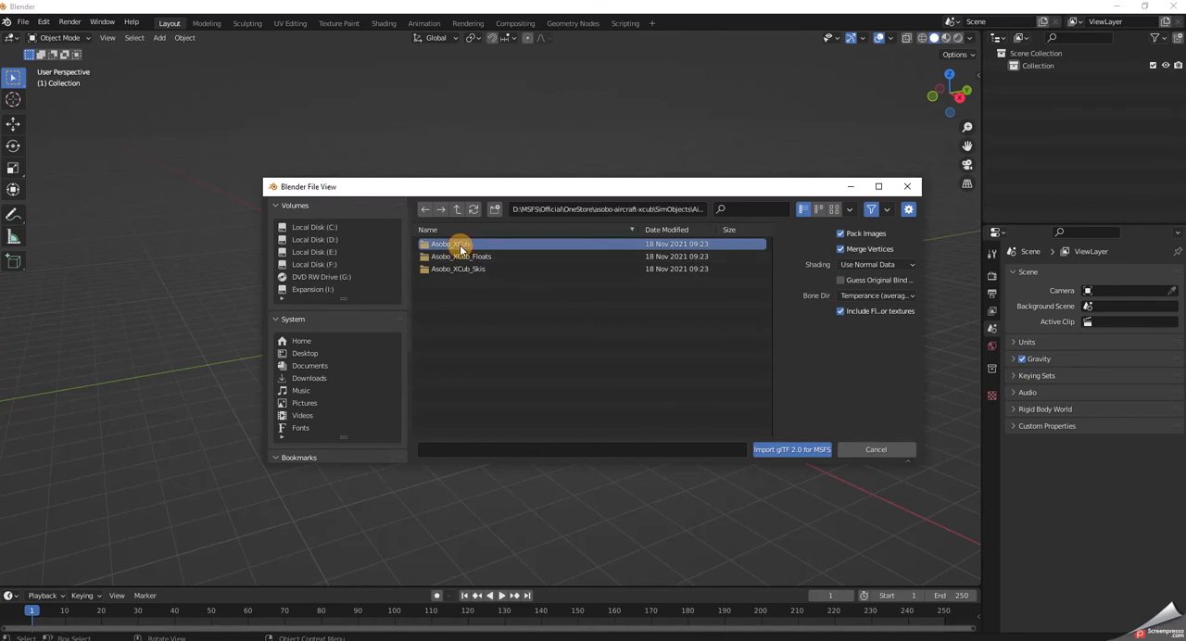
double_click(461, 246)
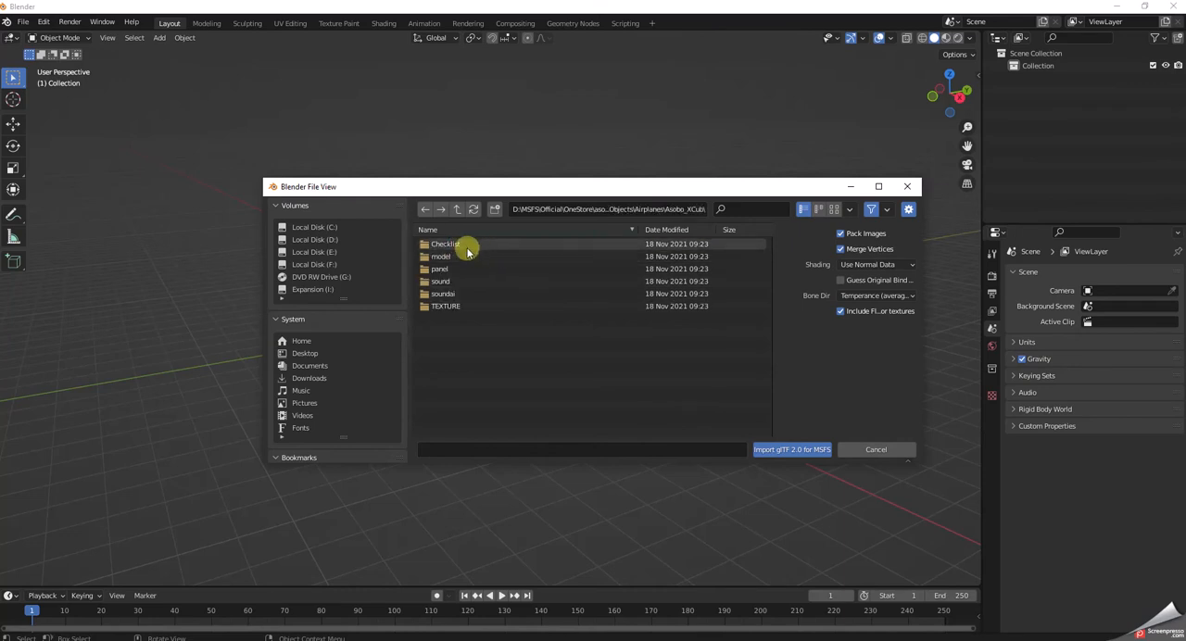
double_click(443, 257)
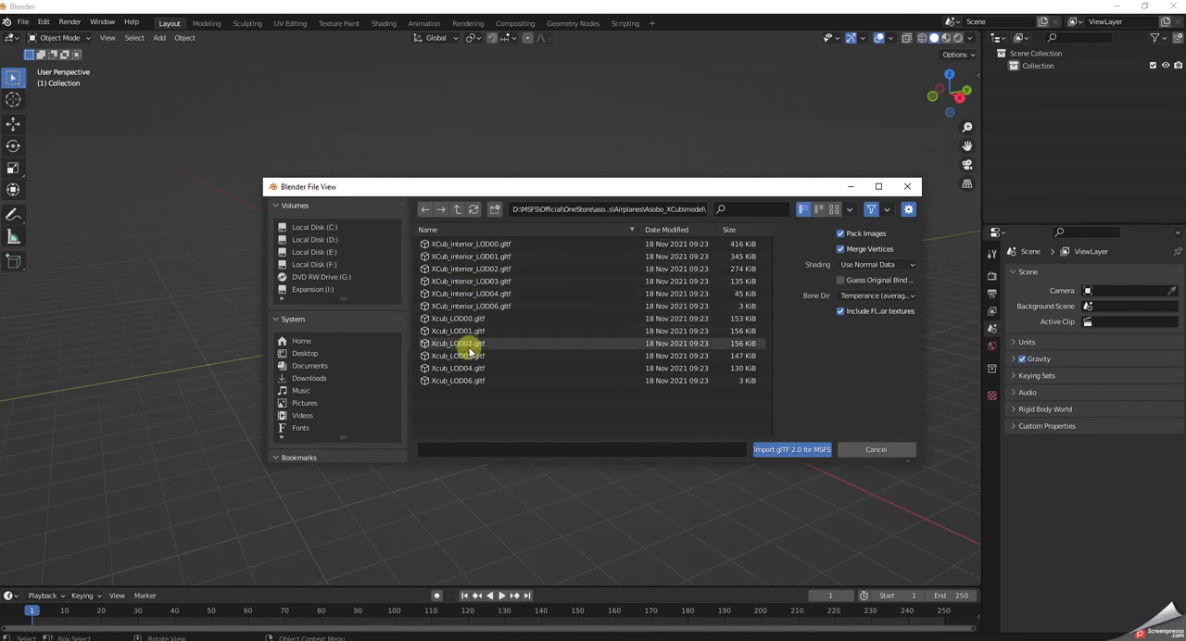
left_click(456, 320)
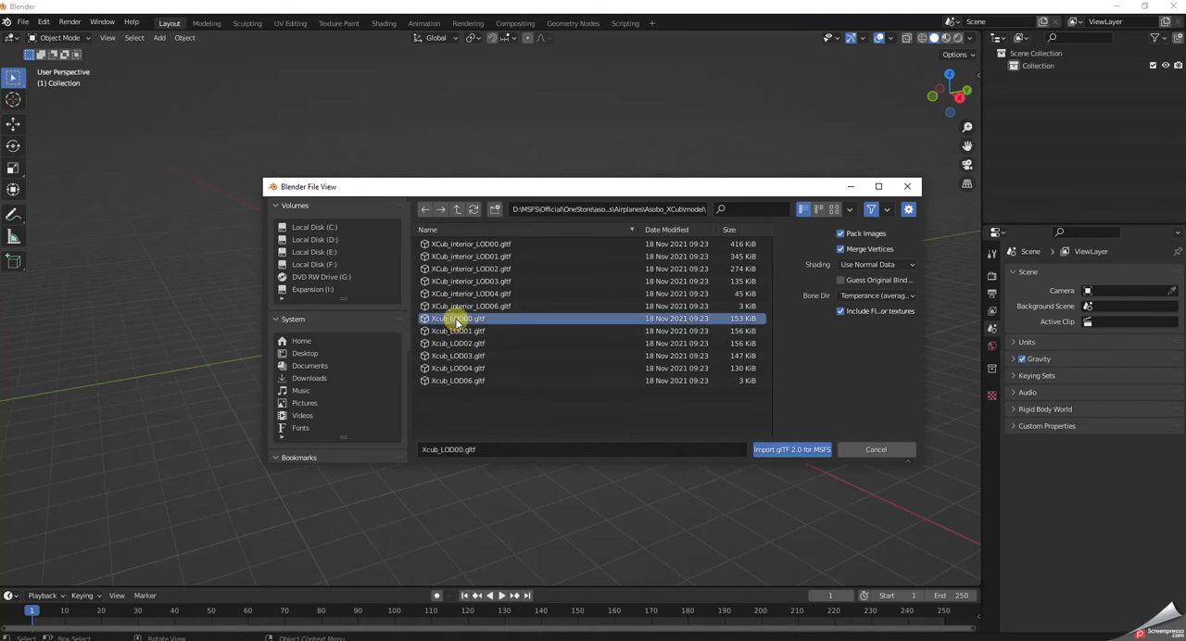
left_click(793, 450)
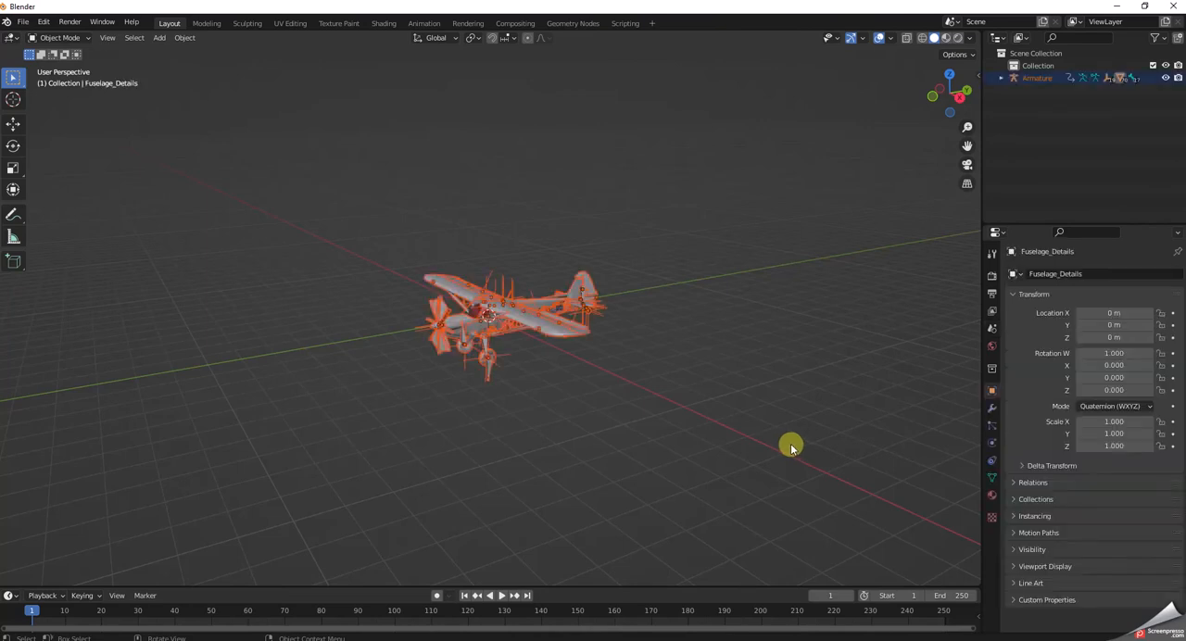
Examine the imported XCub aircraft model up close and from a slightly different angle.
scroll(624, 430, "up", 5)
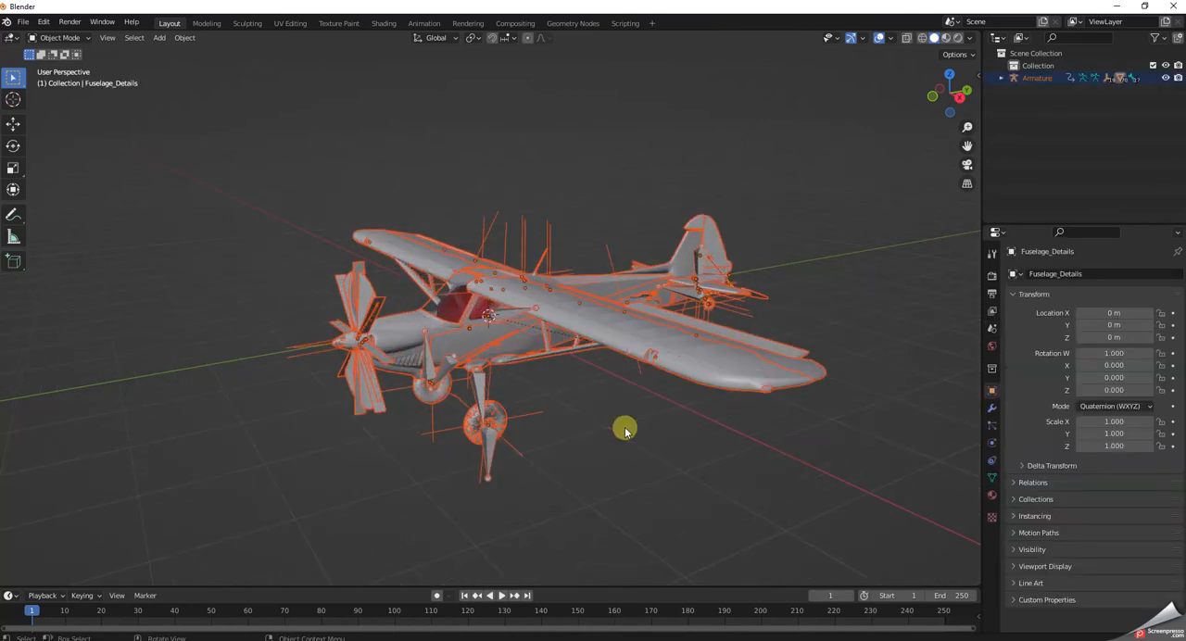
scroll(625, 430, "up", 2)
scroll(624, 430, "down", 2)
scroll(627, 436, "up", 2)
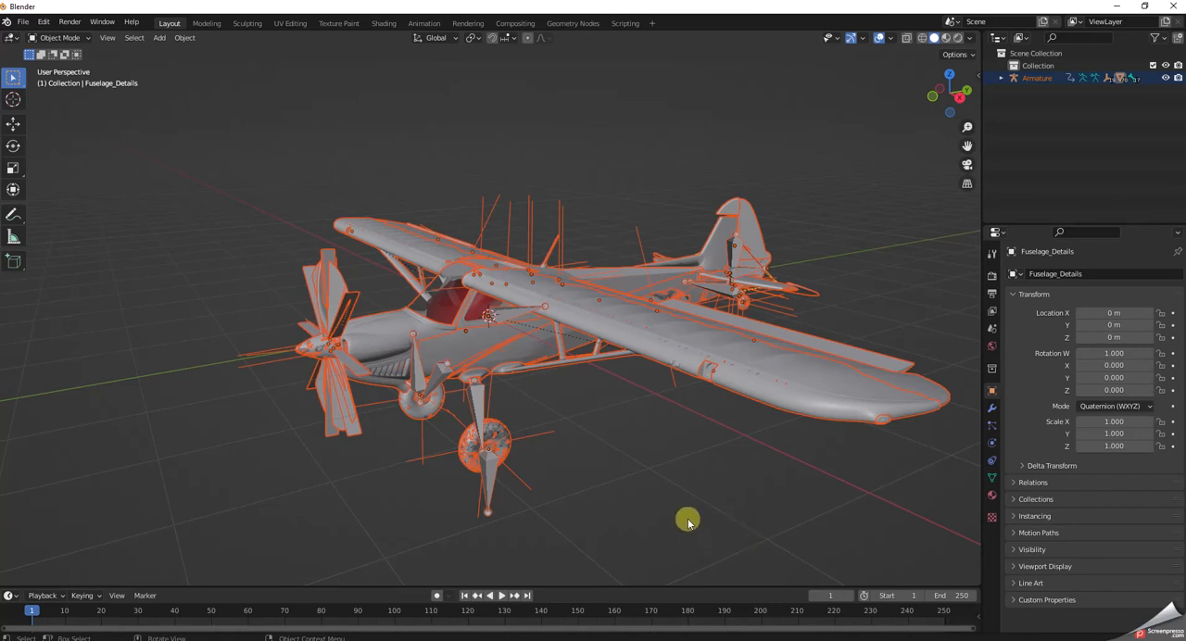
mouse_move(680, 503)
middle_mouse_down()
mouse_move(697, 506)
mouse_move(684, 498)
middle_mouse_up()
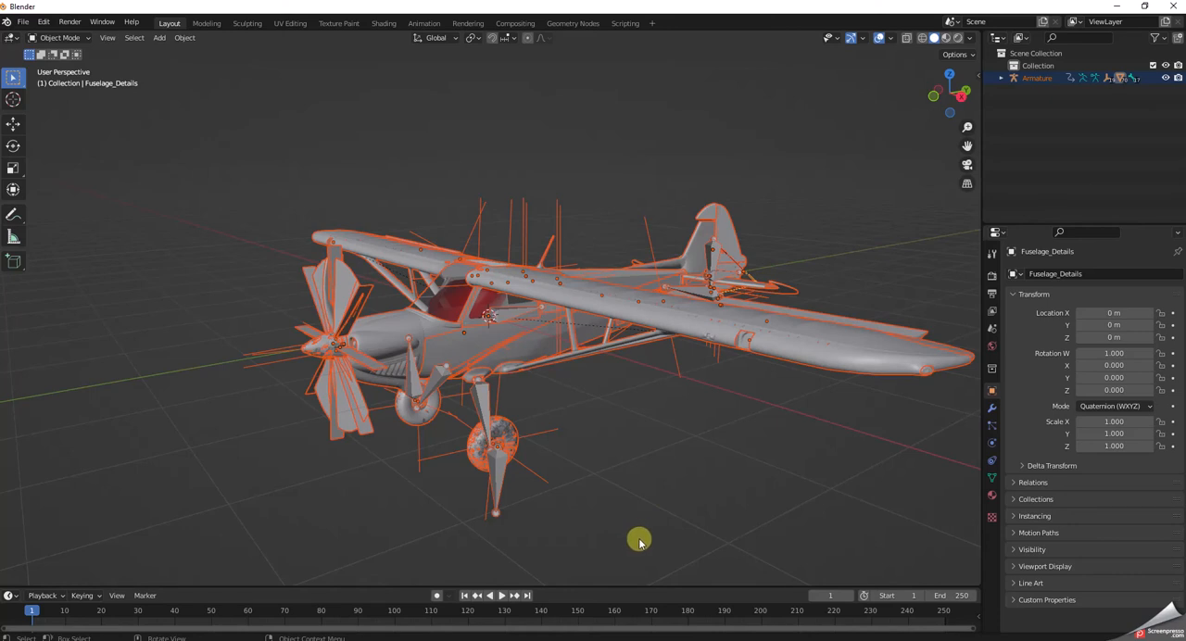
scroll(673, 519, "up", 1)
scroll(672, 517, "down", 3)
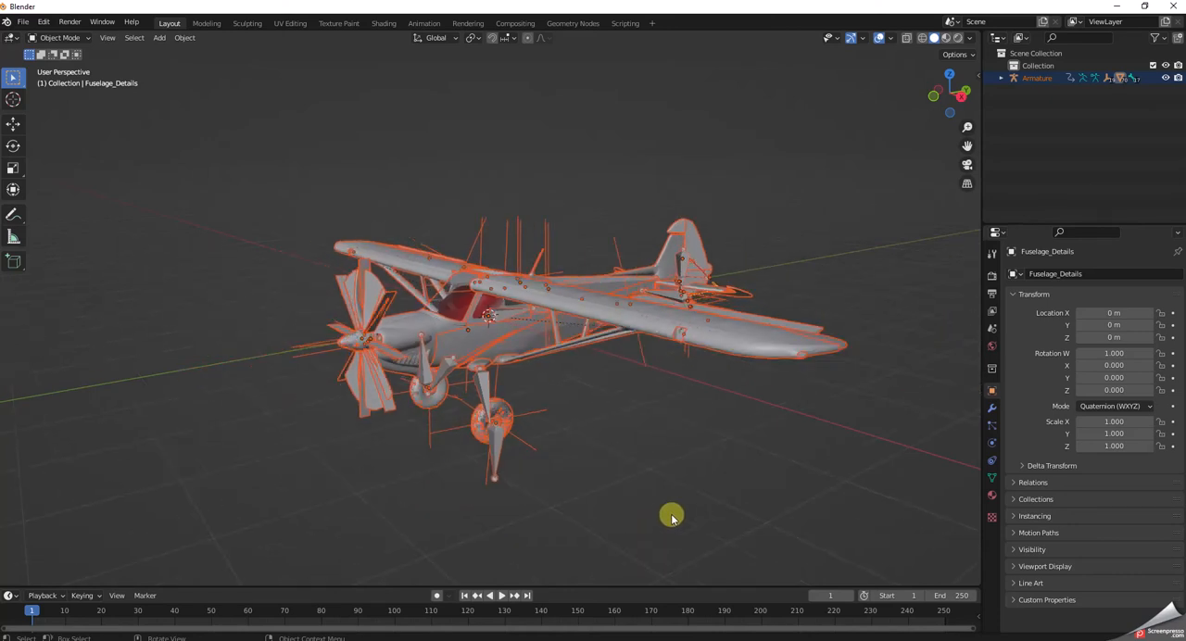
Try to paint on the wing in the Texture Paint workspace with the whole aircraft selected, and return to the Layout workspace.
left_click(336, 25)
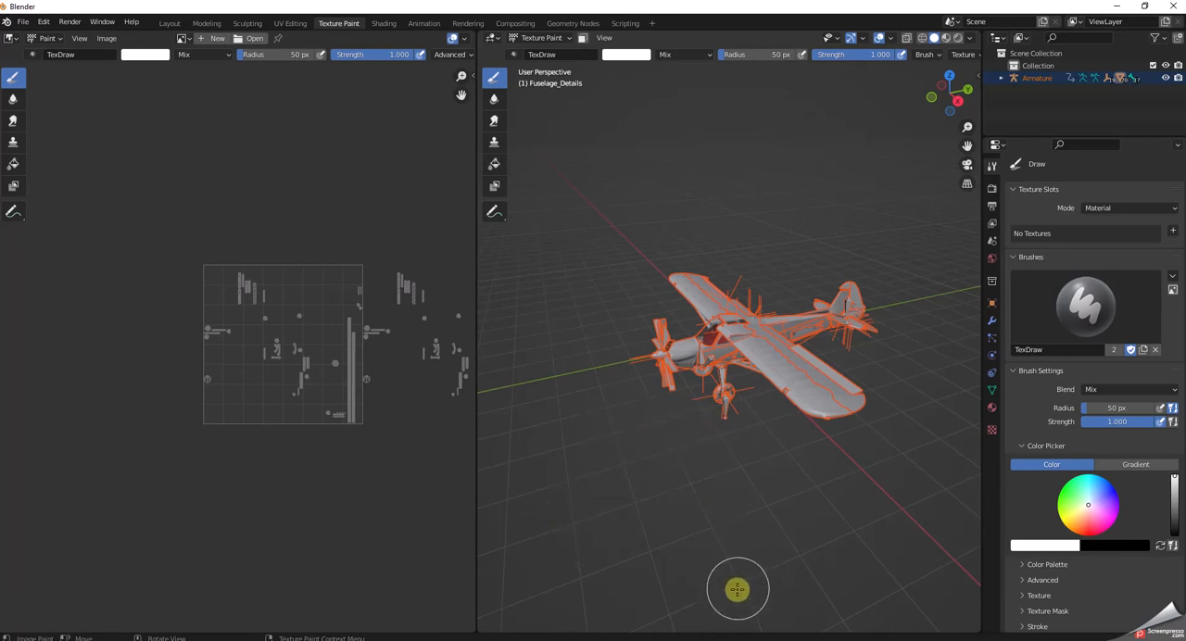
scroll(760, 505, "up", 3)
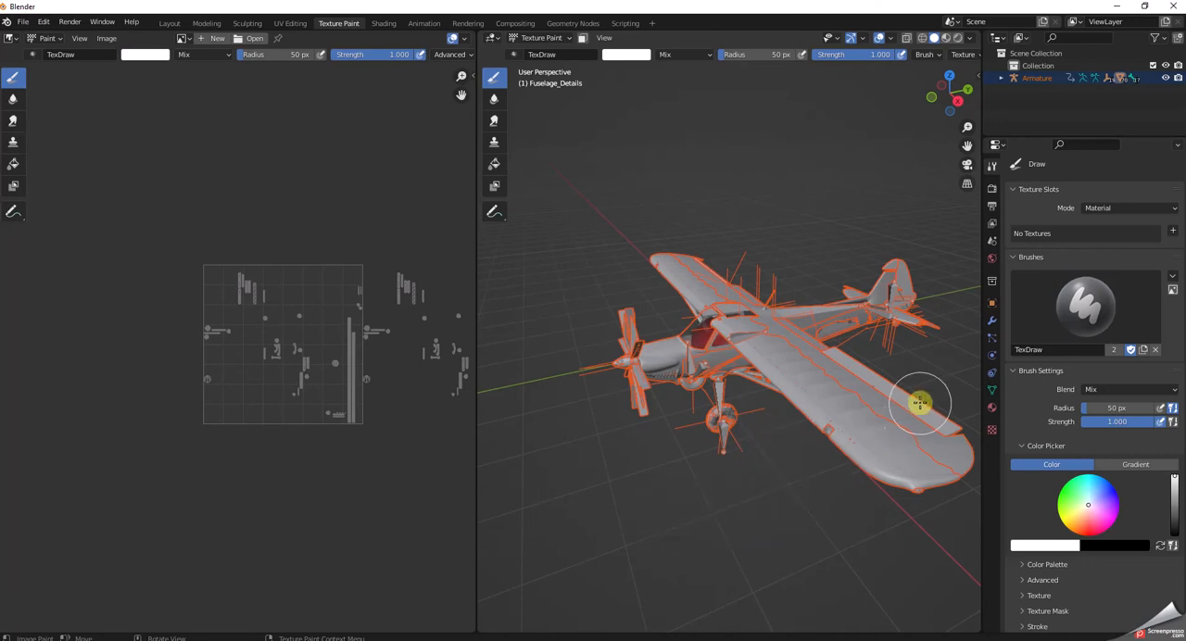
left_click(892, 410)
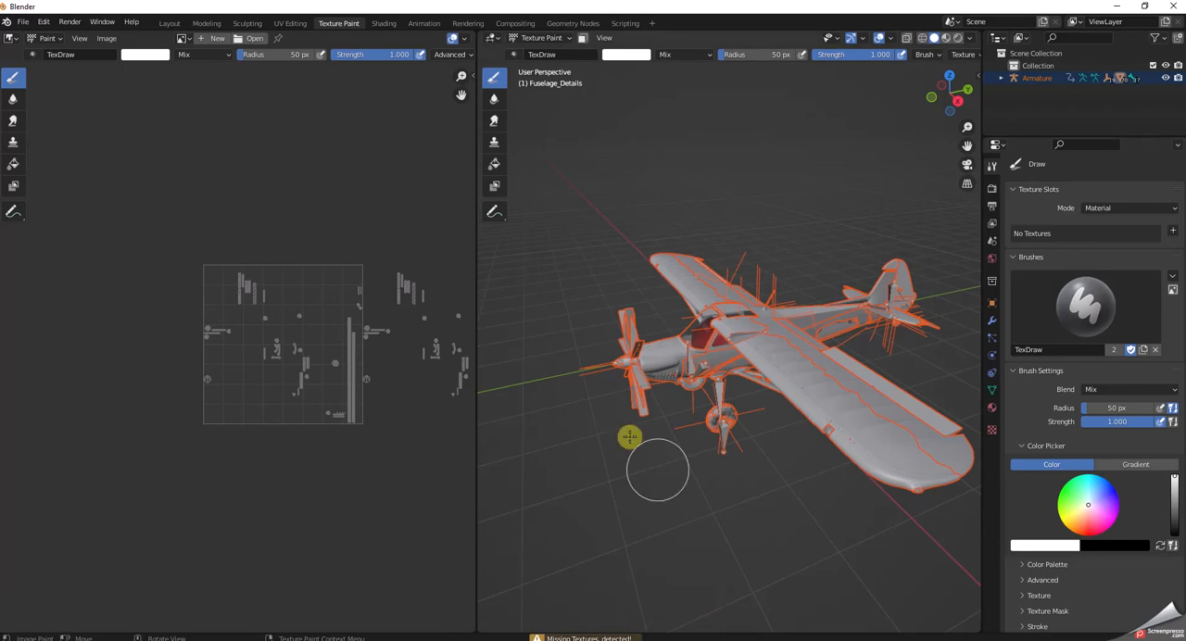
left_click(167, 24)
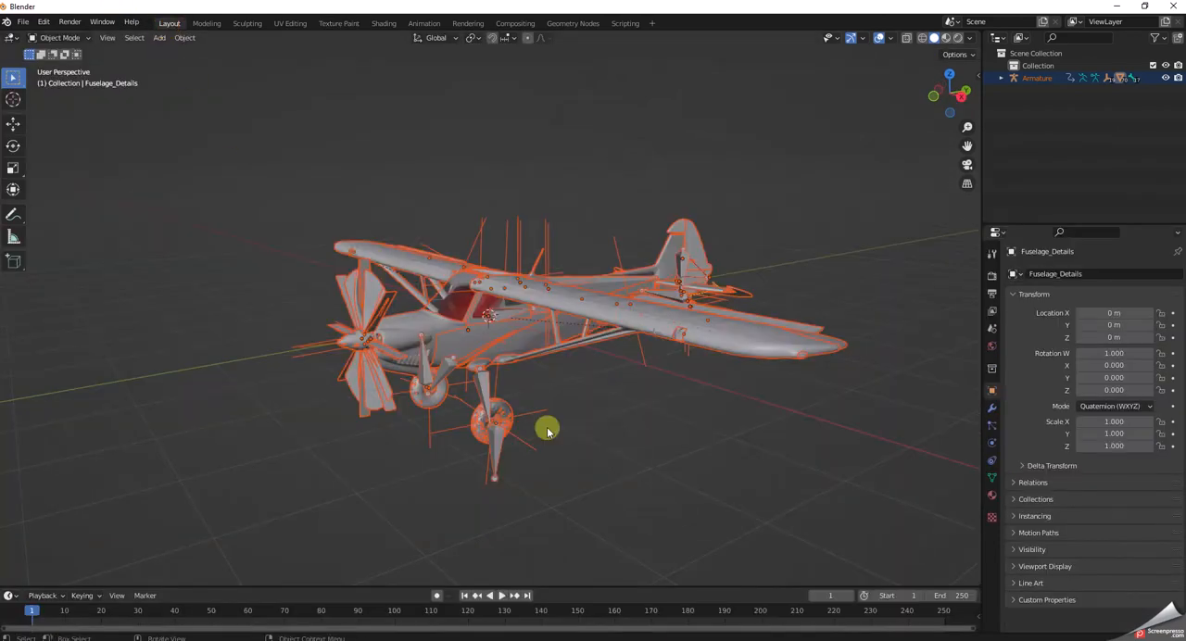
Deselect everything, select only the Fuselage object, and switch to the Texture Paint workspace.
left_click(649, 477)
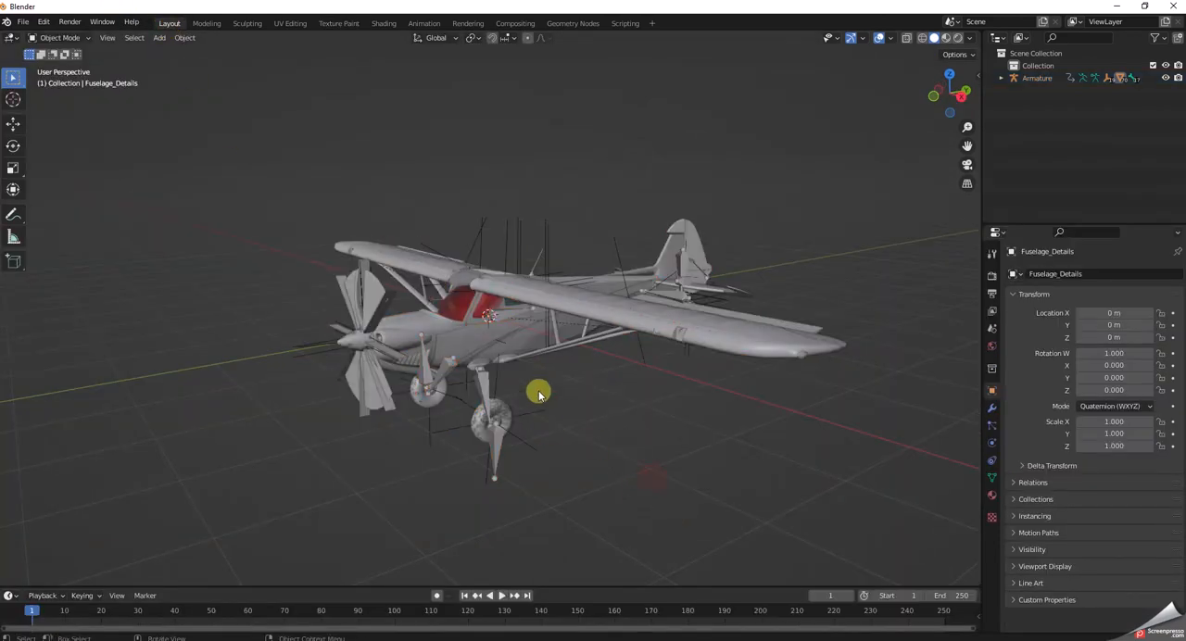
left_click(618, 302)
left_click(616, 296)
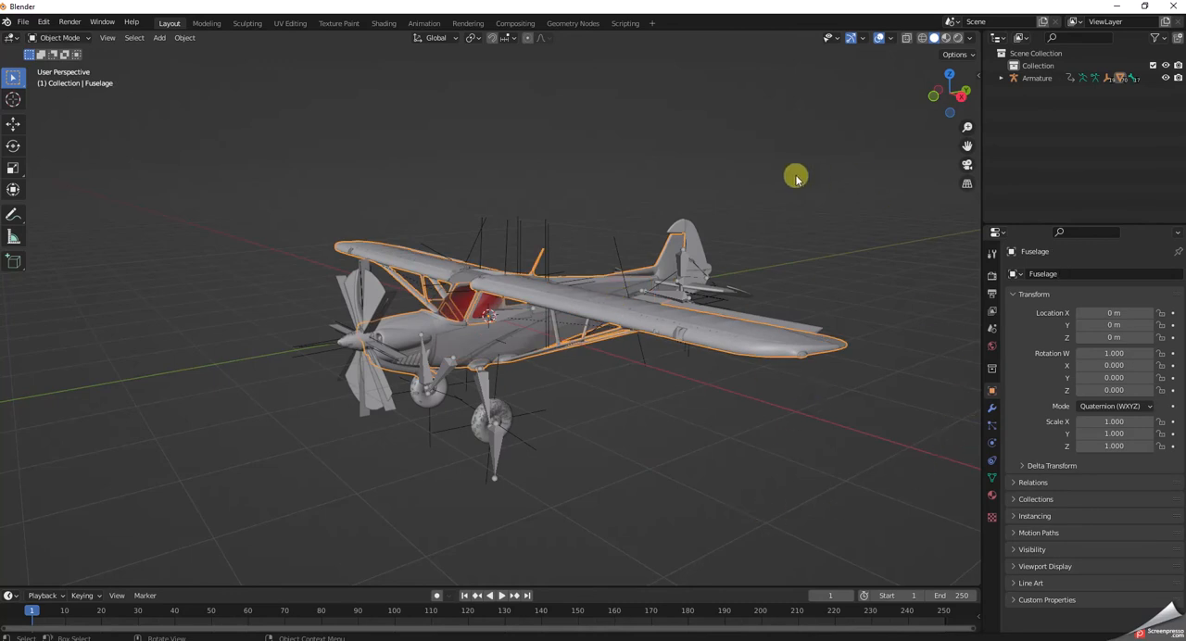
left_click(340, 23)
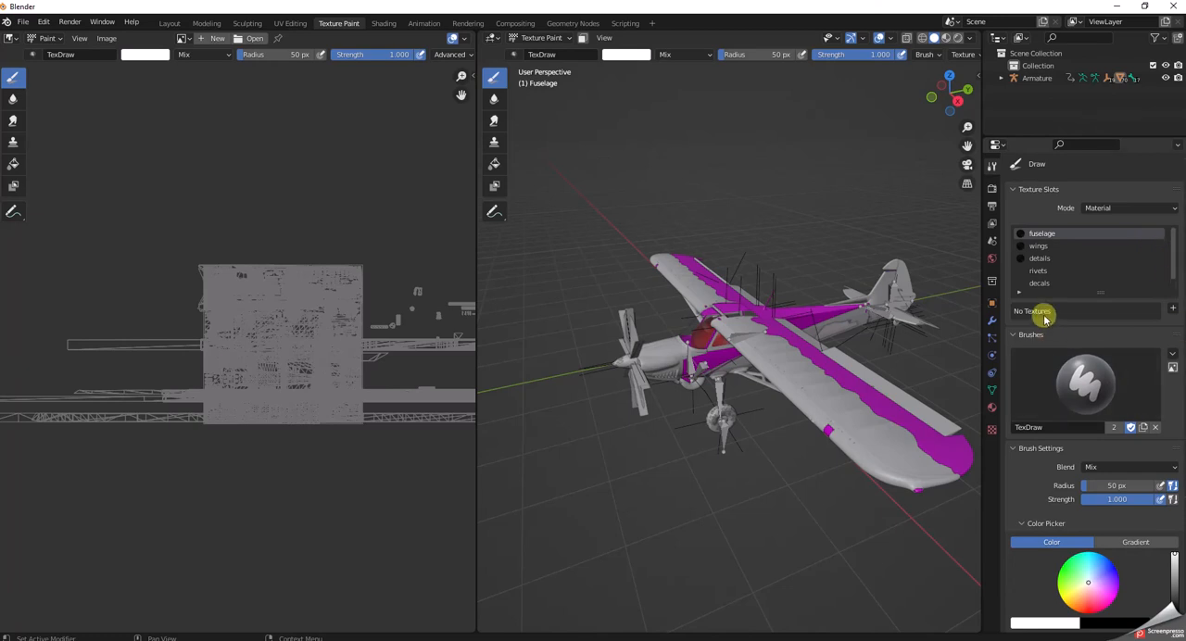
Add a Base Color paint slot to the fuselage material, 4096 px wide and 4096 px high, with a white fill.
left_click(1174, 309)
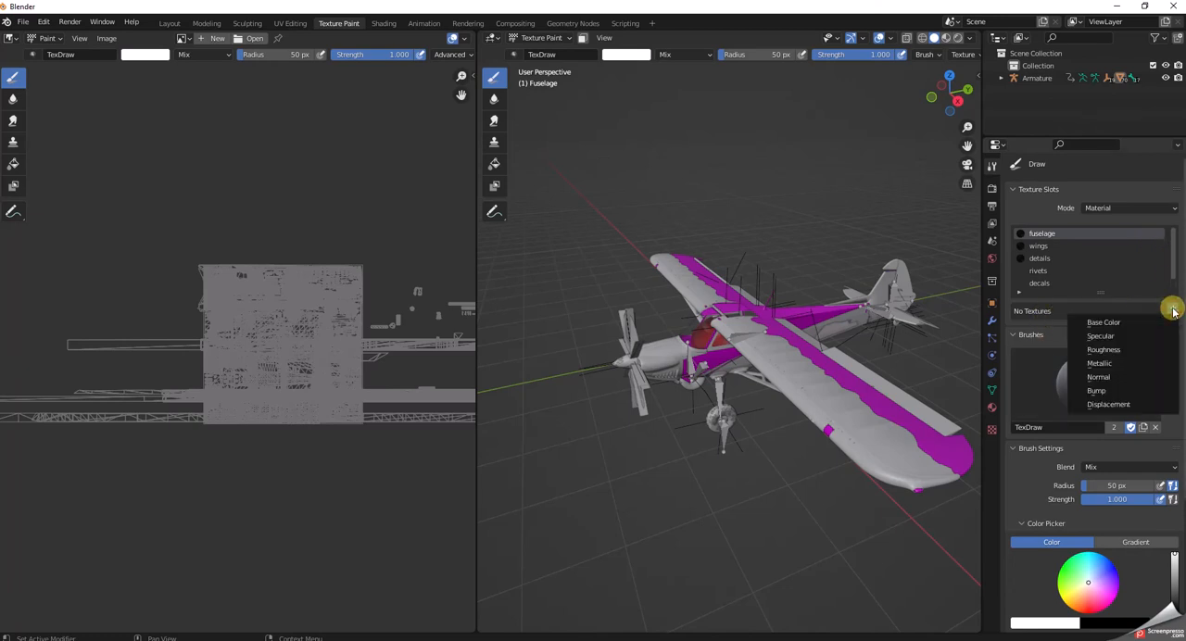
left_click(1105, 322)
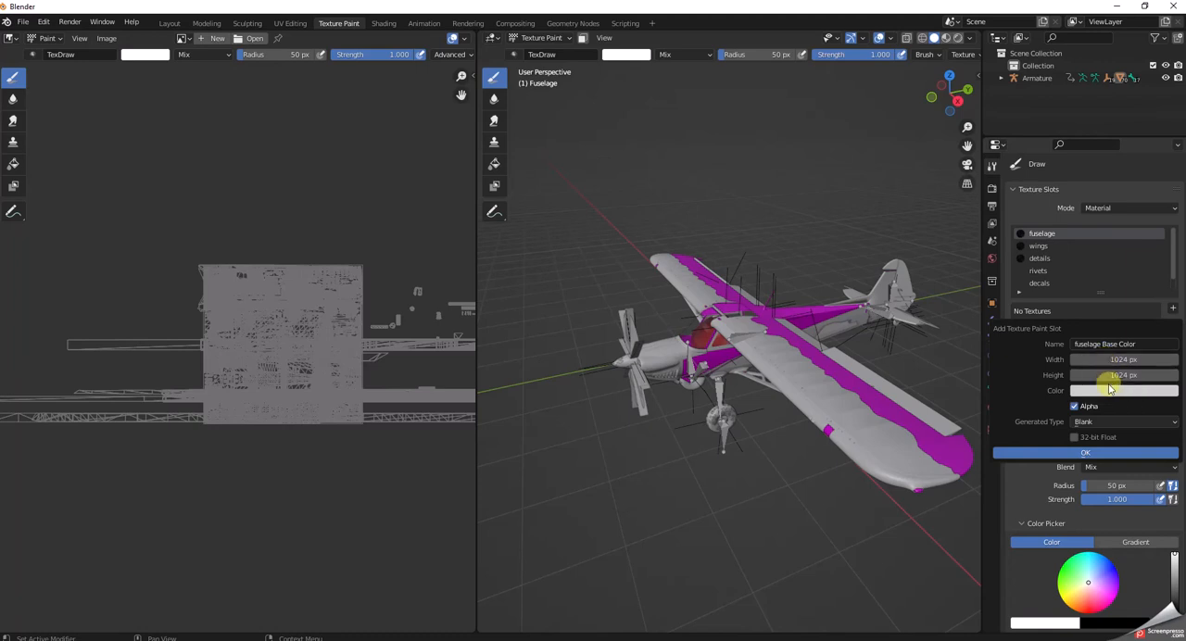
left_click(1101, 361)
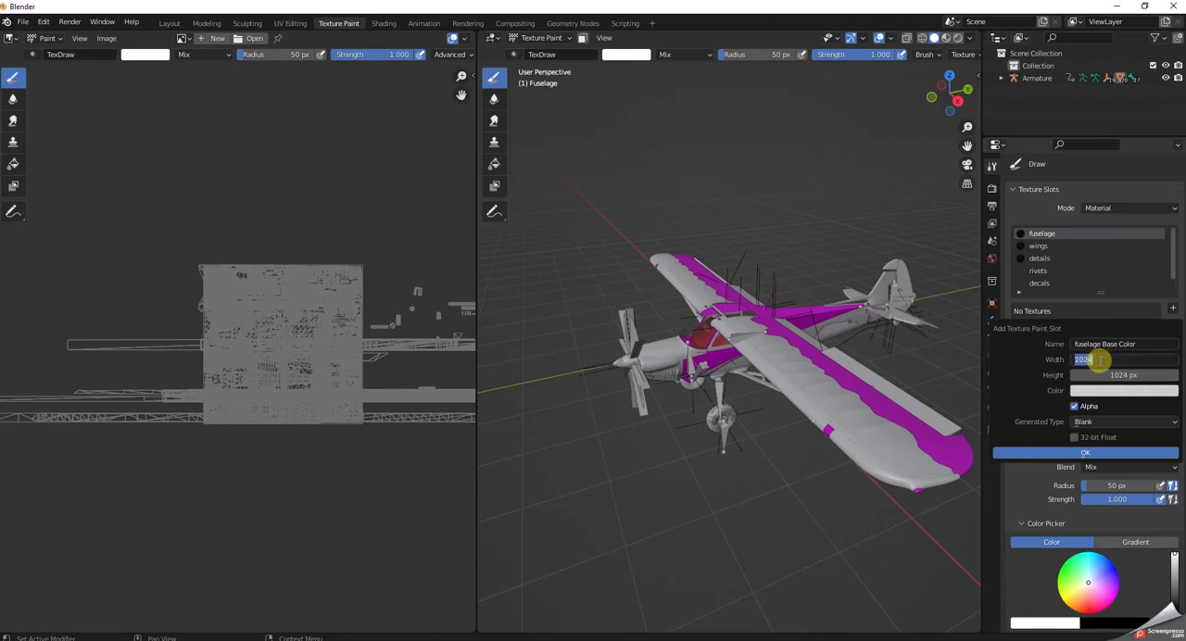
left_click_drag(1061, 360, 1165, 362)
key("Return")
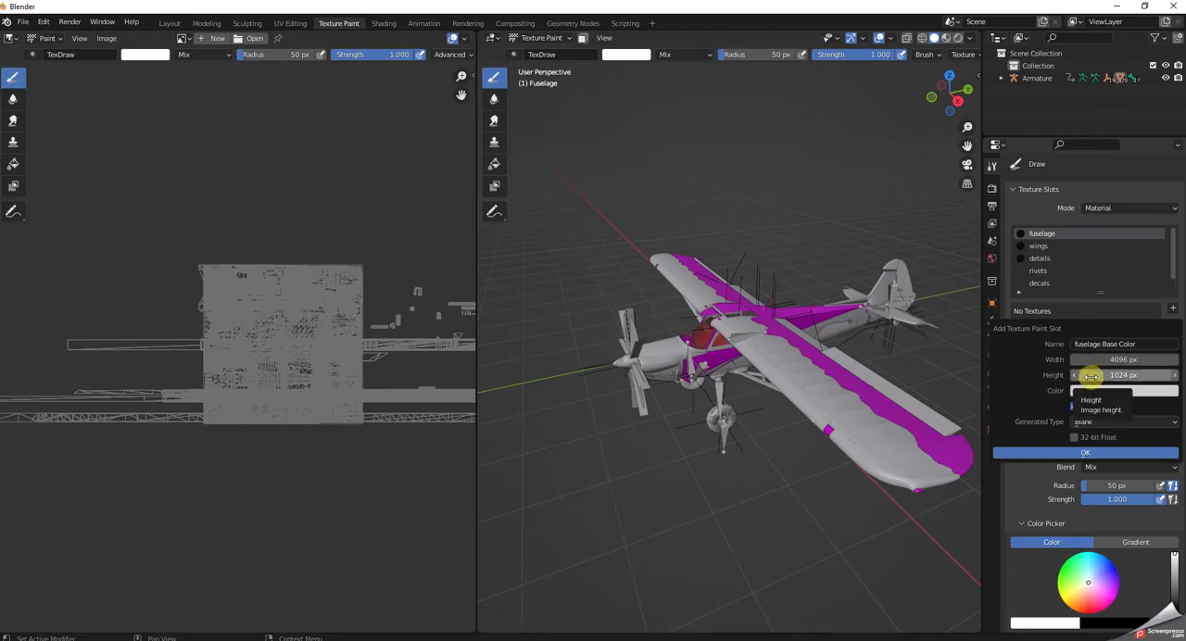
left_click(1094, 376)
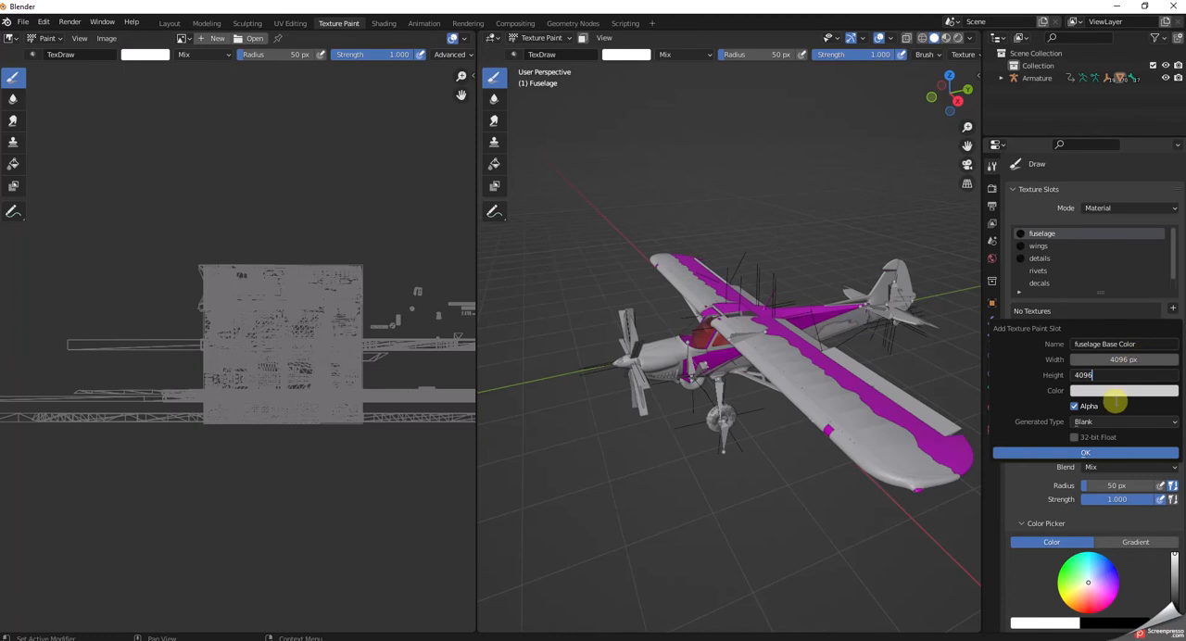
left_click(1117, 394)
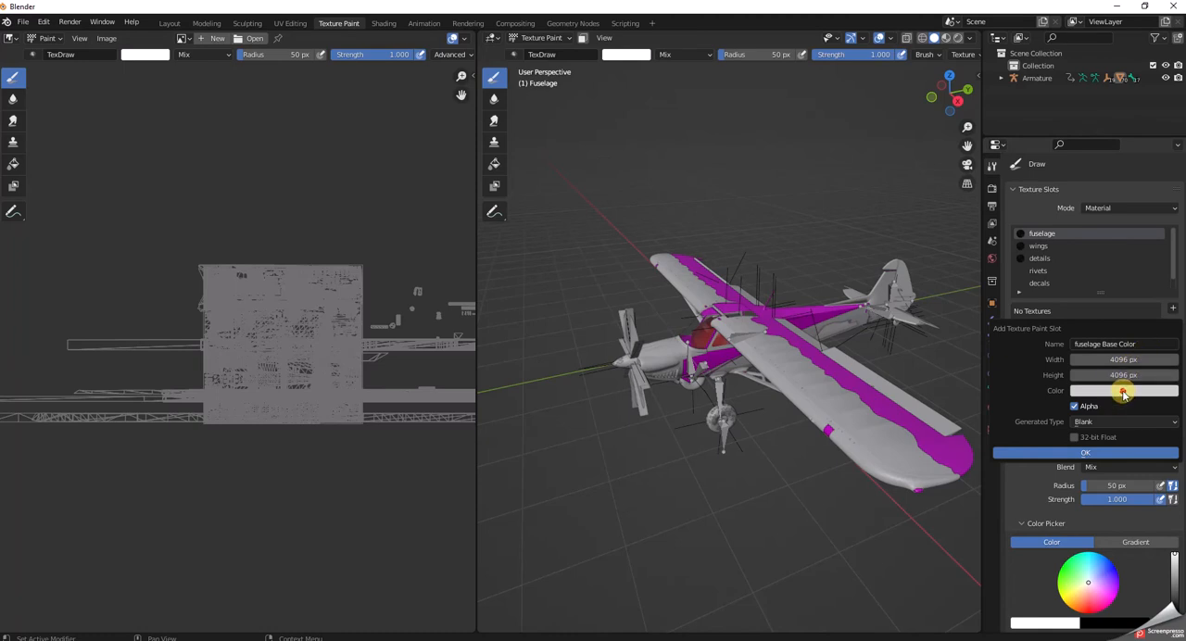
left_click(1125, 395)
left_click_drag(1170, 229, 1170, 216)
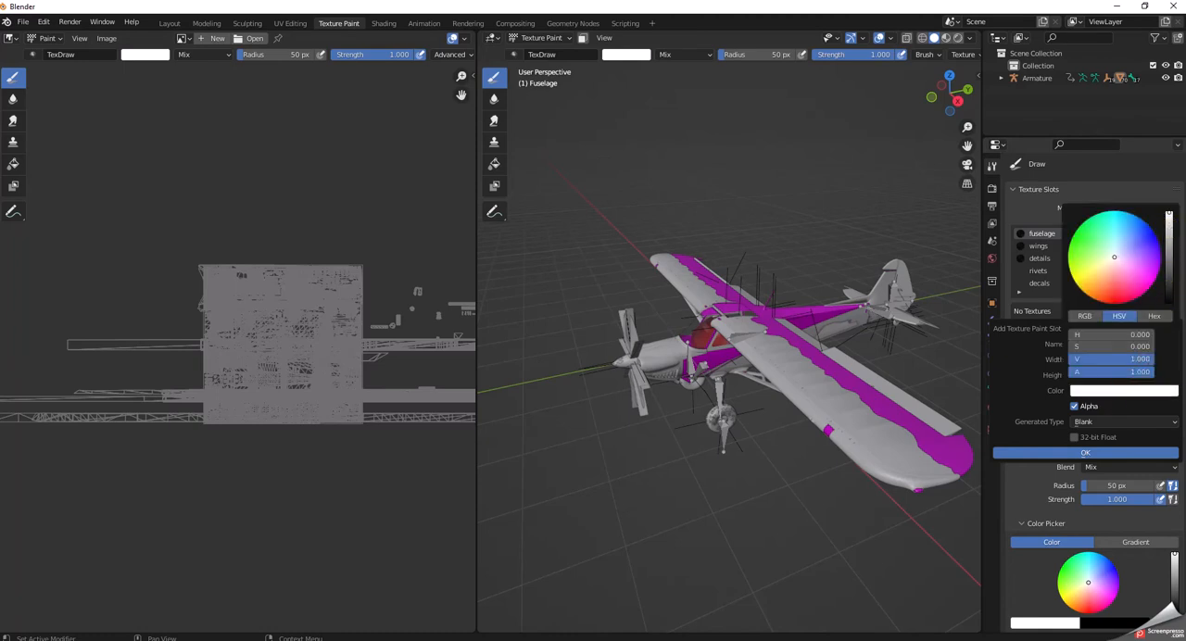
left_click(1089, 455)
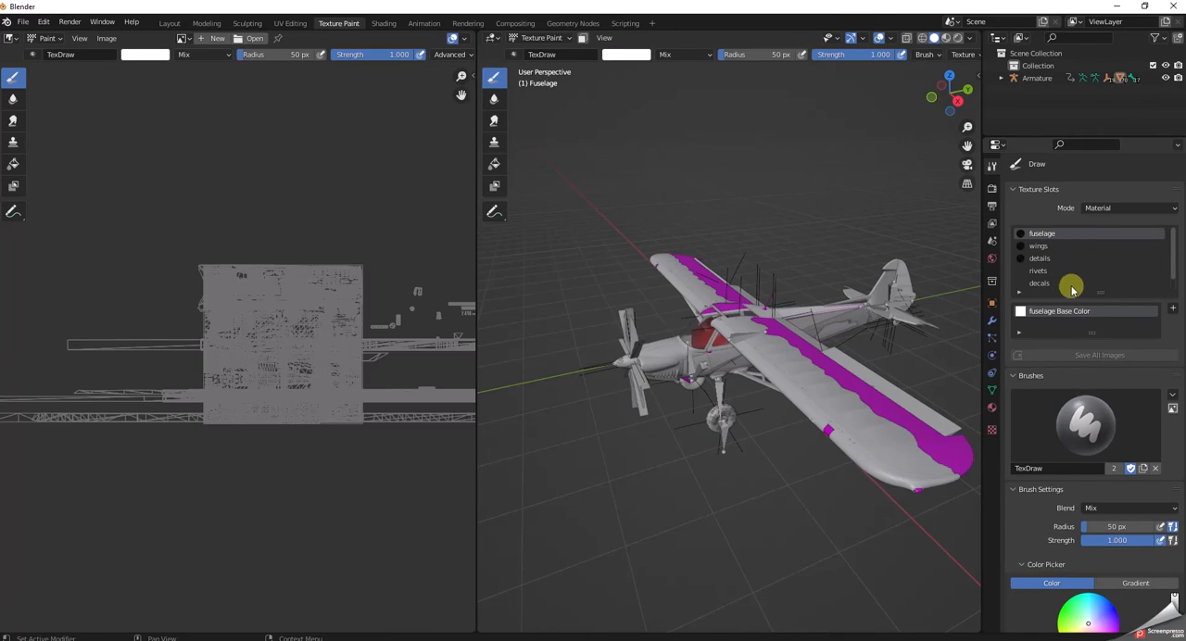
Show the fuselage Base Color texture in the image editor and turn off its Display Texture Paint UVs overlay.
left_click(1042, 312)
scroll(429, 392, "down", 8)
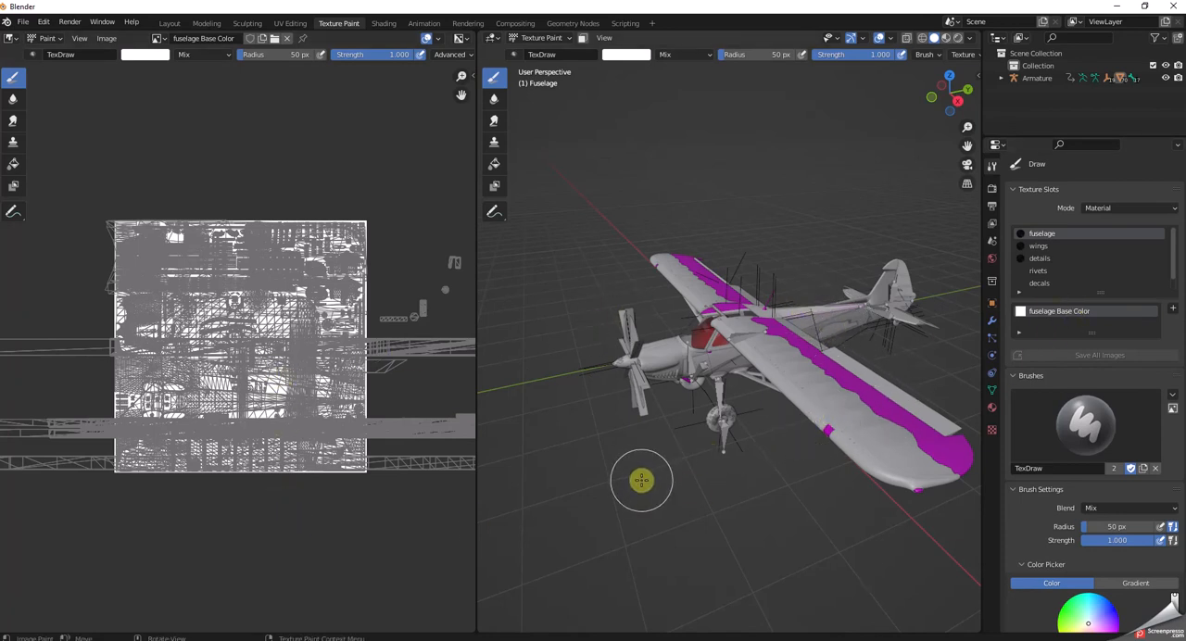
scroll(642, 480, "down", 2)
scroll(641, 480, "up", 4)
scroll(641, 480, "down", 2)
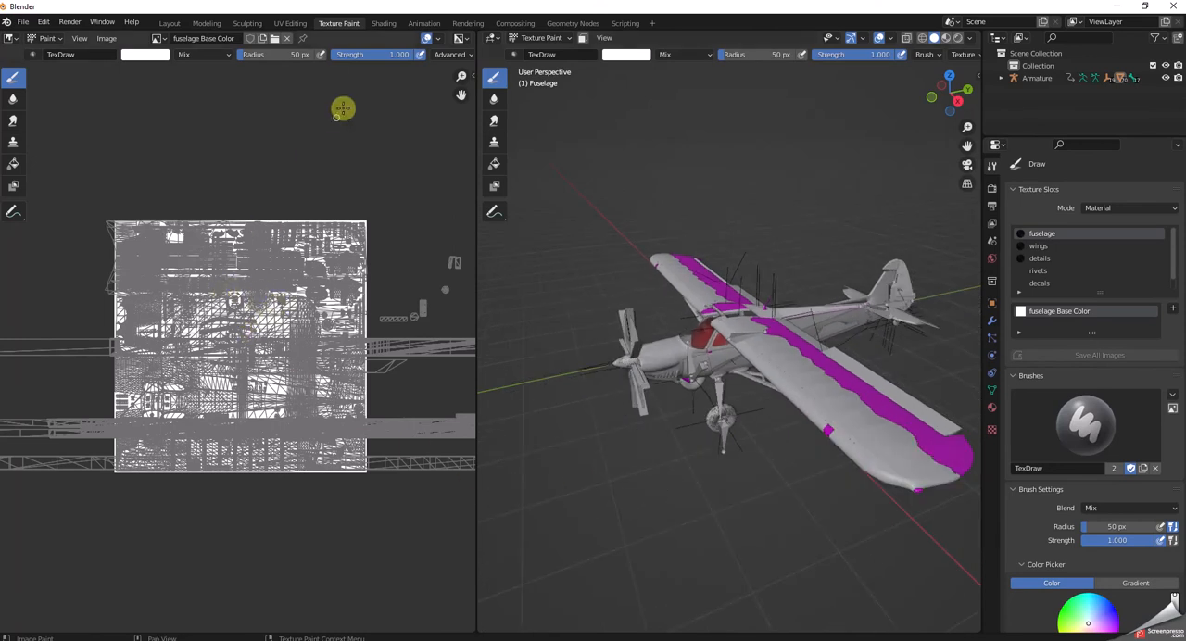
left_click(436, 38)
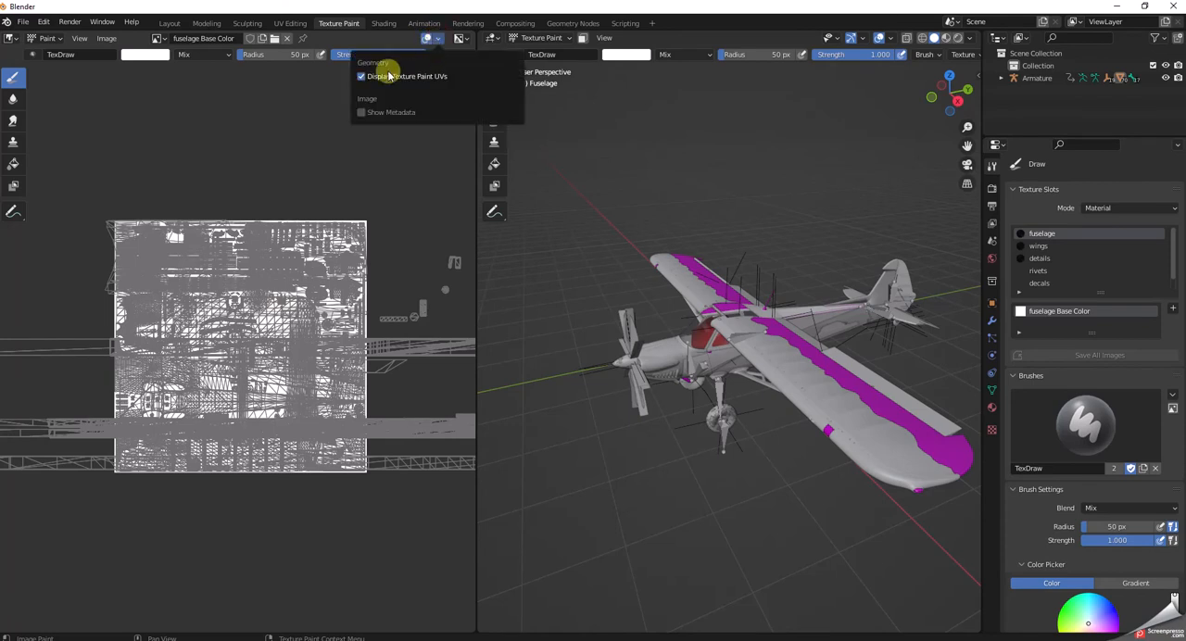
left_click(360, 76)
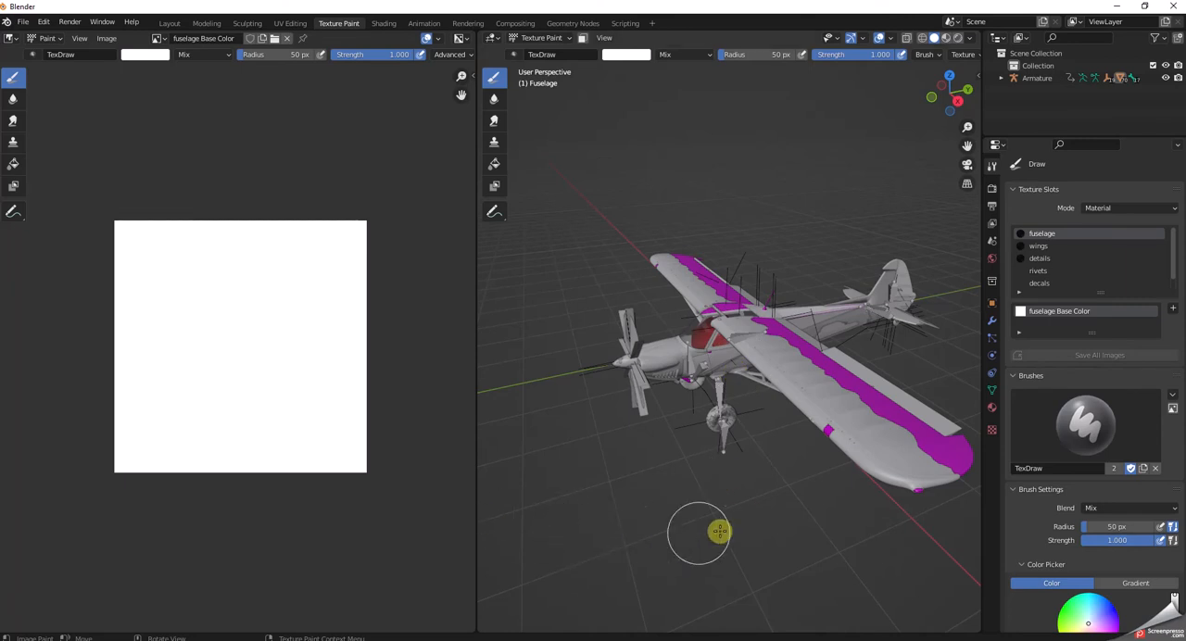
middle_click_drag(608, 474, 626, 447)
scroll(630, 457, "down", 3)
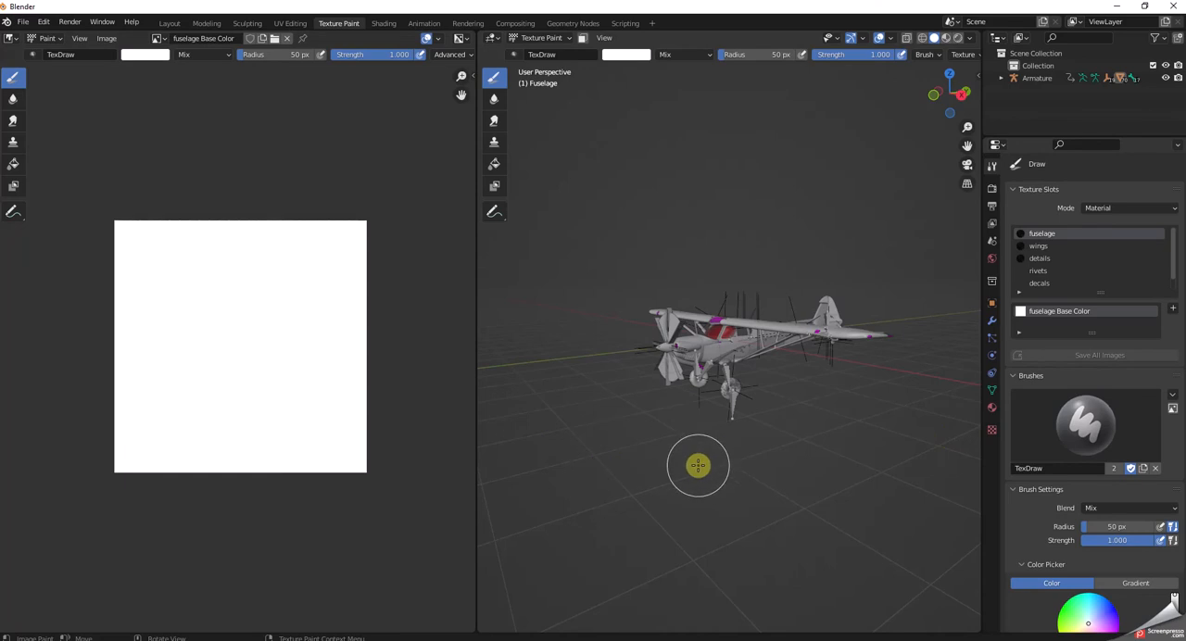
scroll(665, 487, "up", 2)
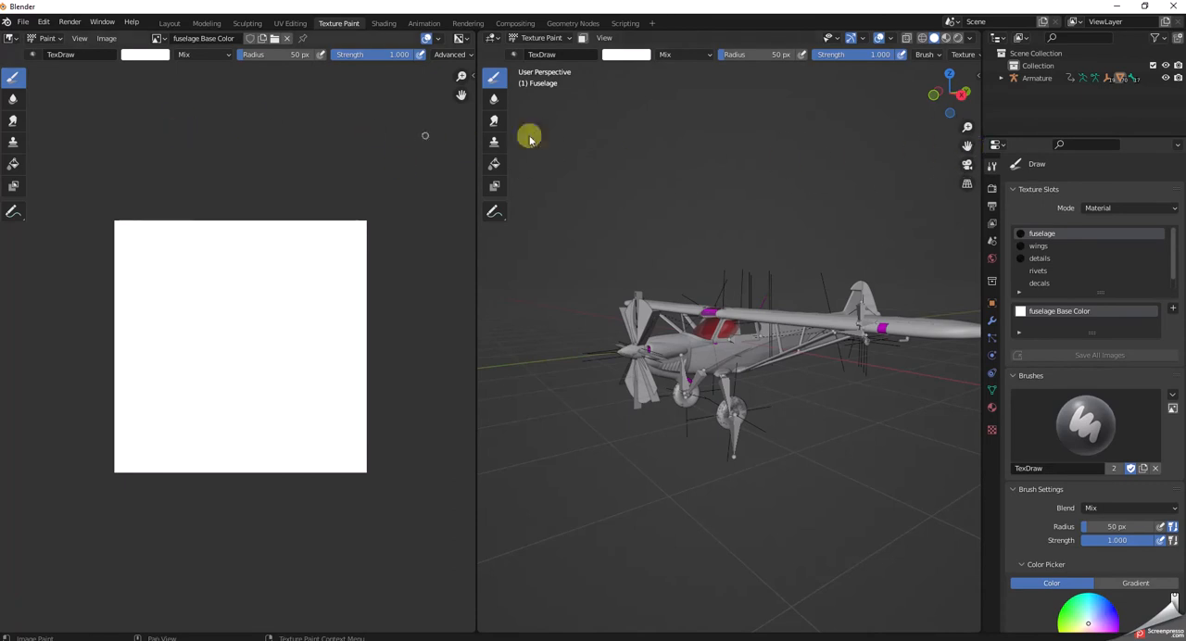
Quit Blender and discard the unsaved changes to the untitled scene.
left_click(1175, 8)
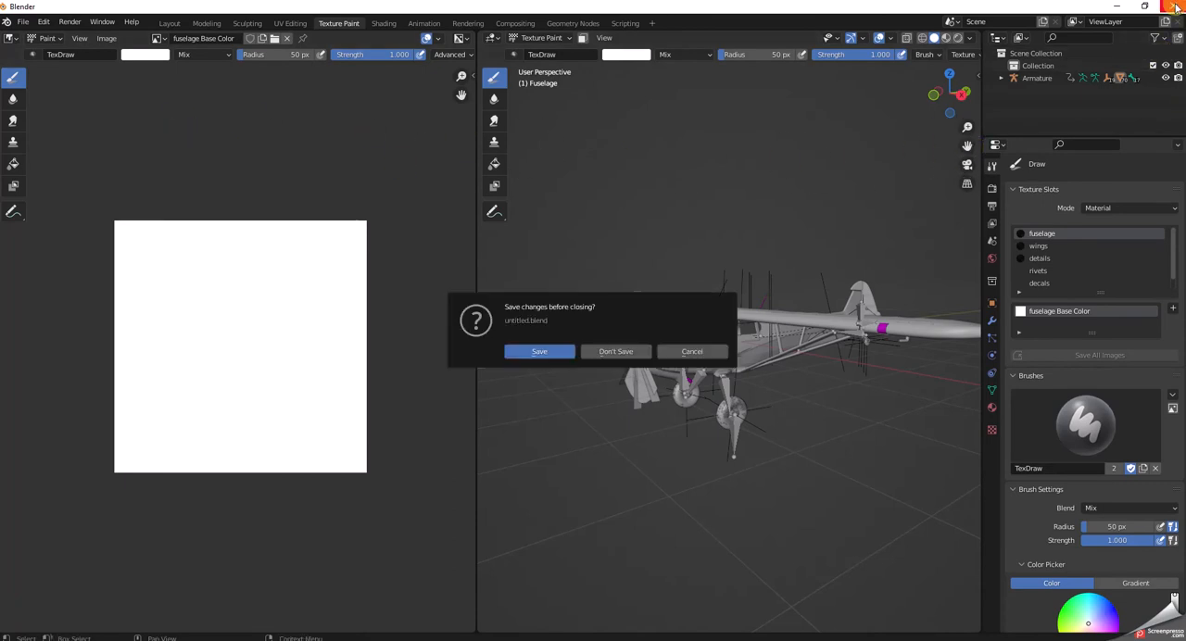
left_click(625, 352)
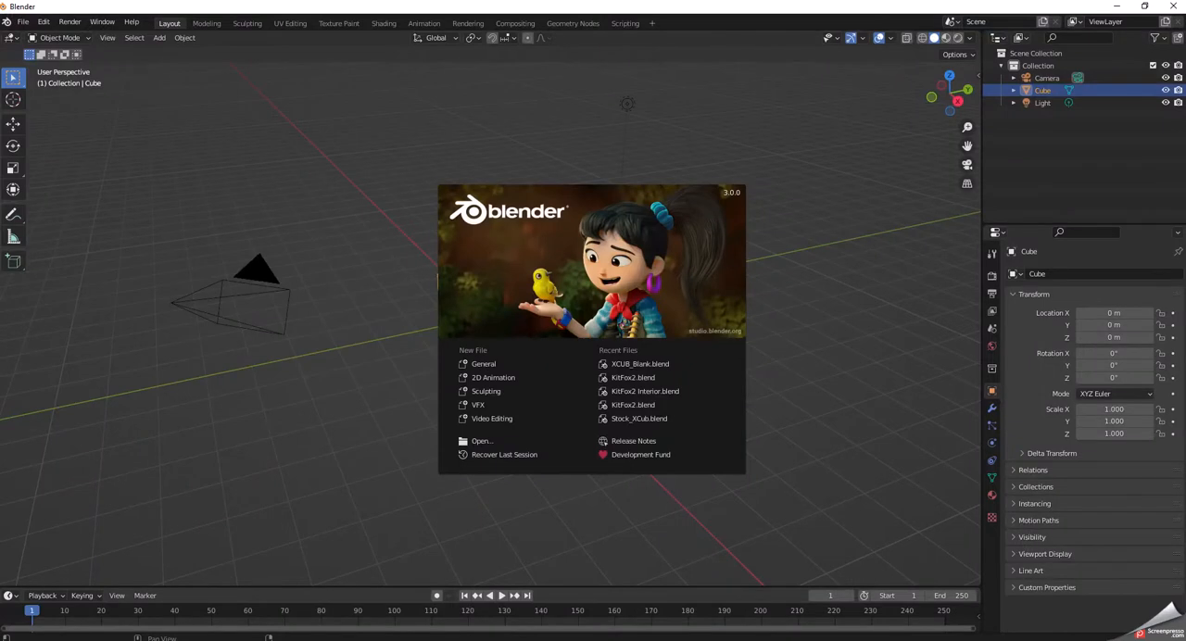
Move the fresh Blender window down to expose the desktop, and close the XCUB BLENDER TEMPLATE and MSFS folder windows.
left_click_drag(714, 11, 686, 373)
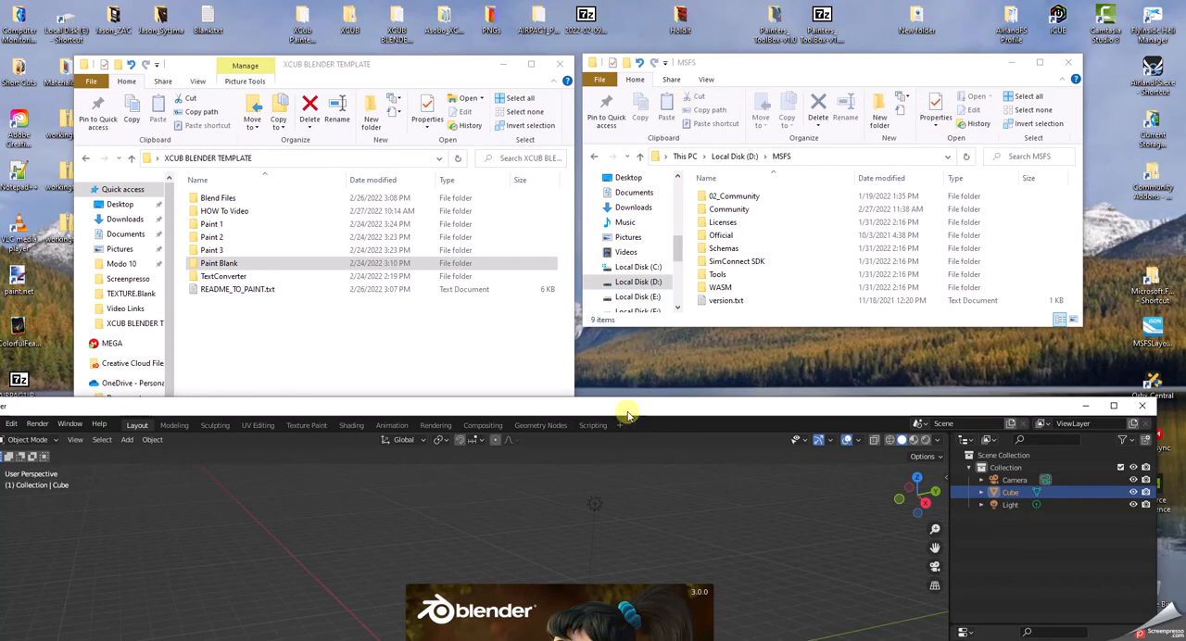
left_click_drag(627, 416, 627, 432)
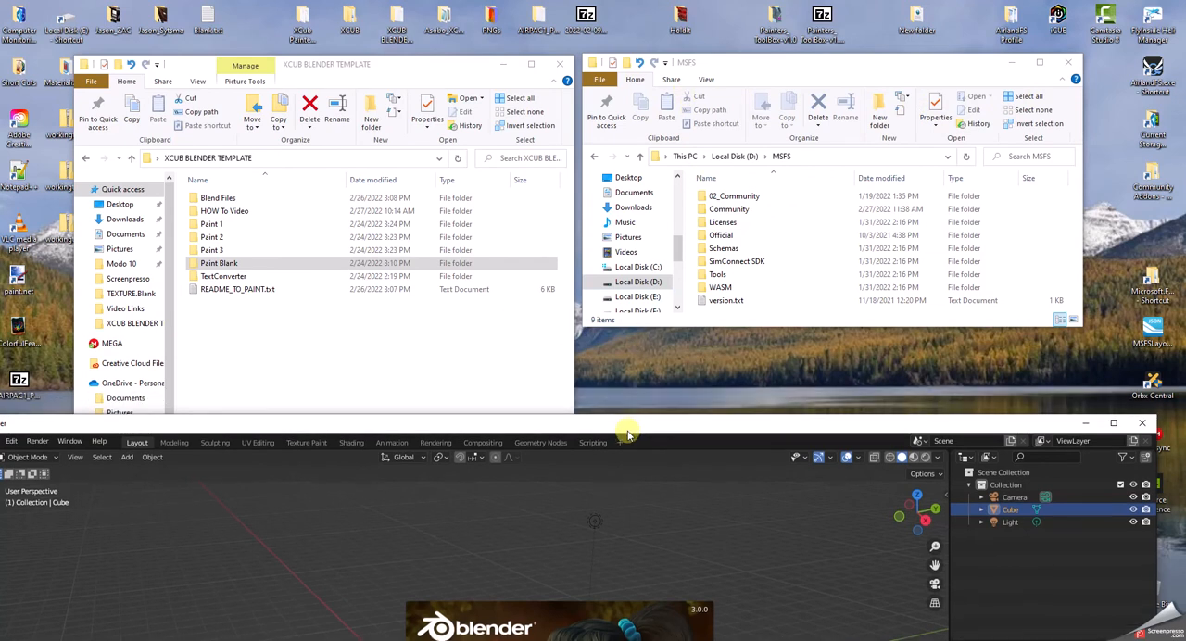
left_click_drag(628, 433, 626, 472)
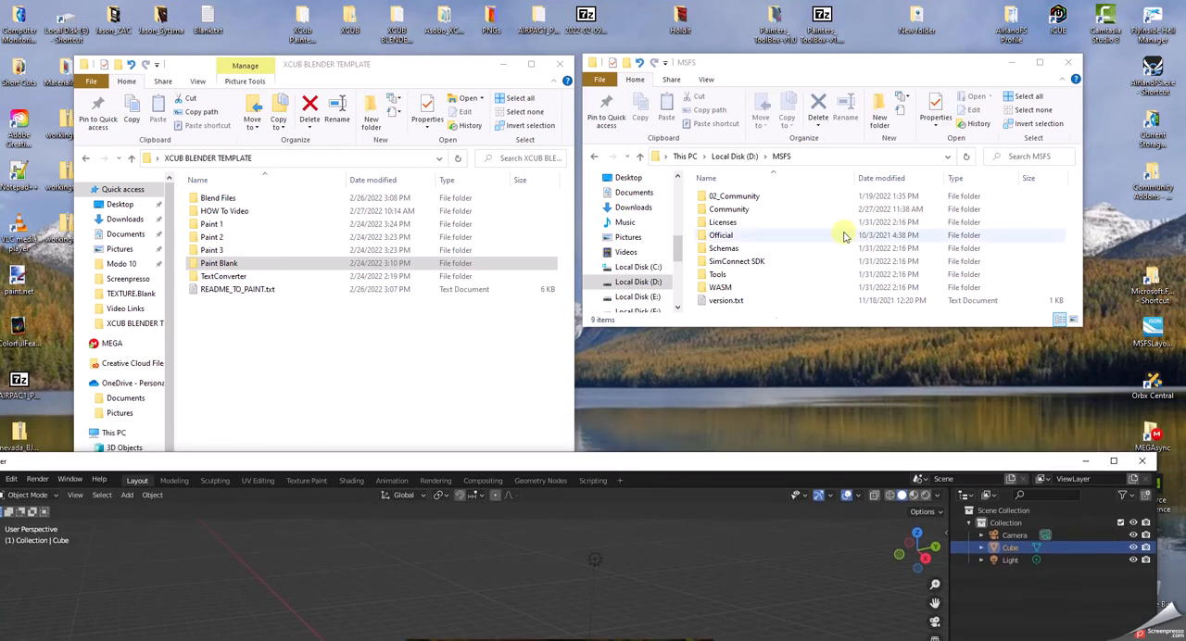
left_click(1069, 62)
left_click(560, 64)
Create a new folder on the desktop and open it.
right_click(484, 144)
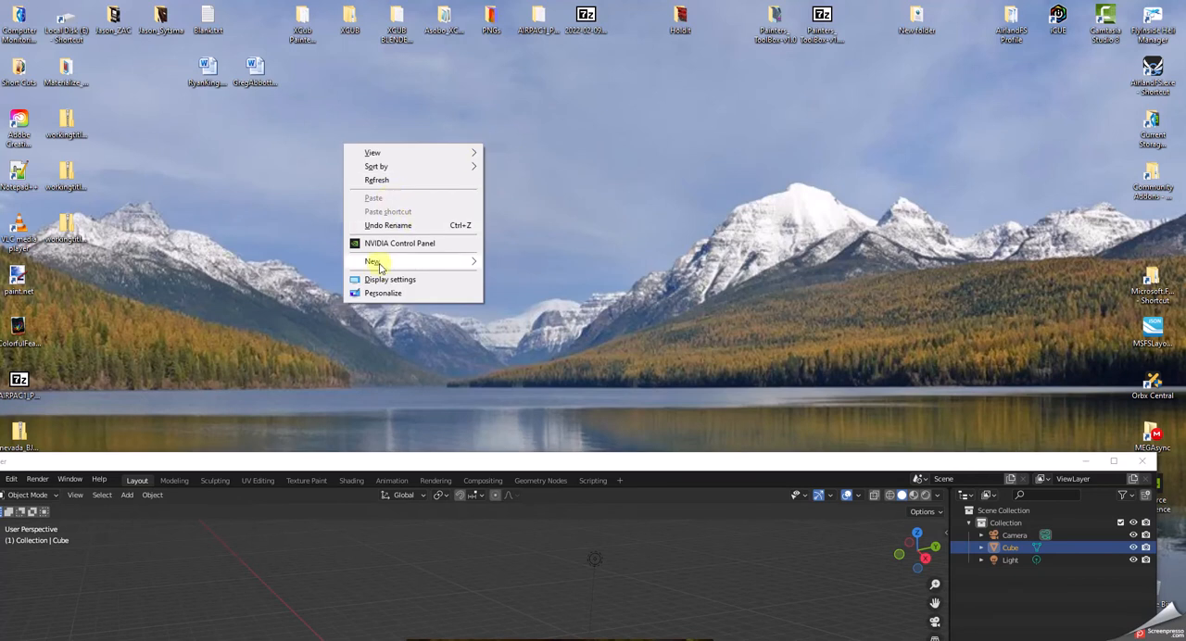
mouse_move(379, 267)
left_click(505, 262)
left_click(515, 212)
double_click(505, 188)
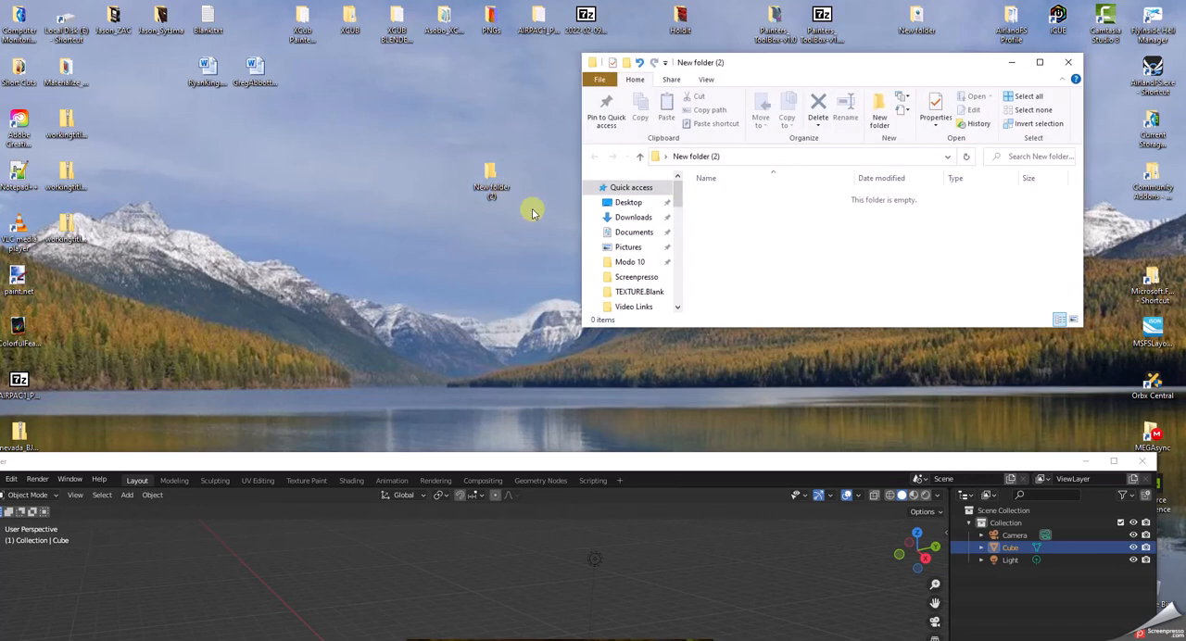
Create a subfolder named Blend Files inside the new desktop folder.
right_click(697, 203)
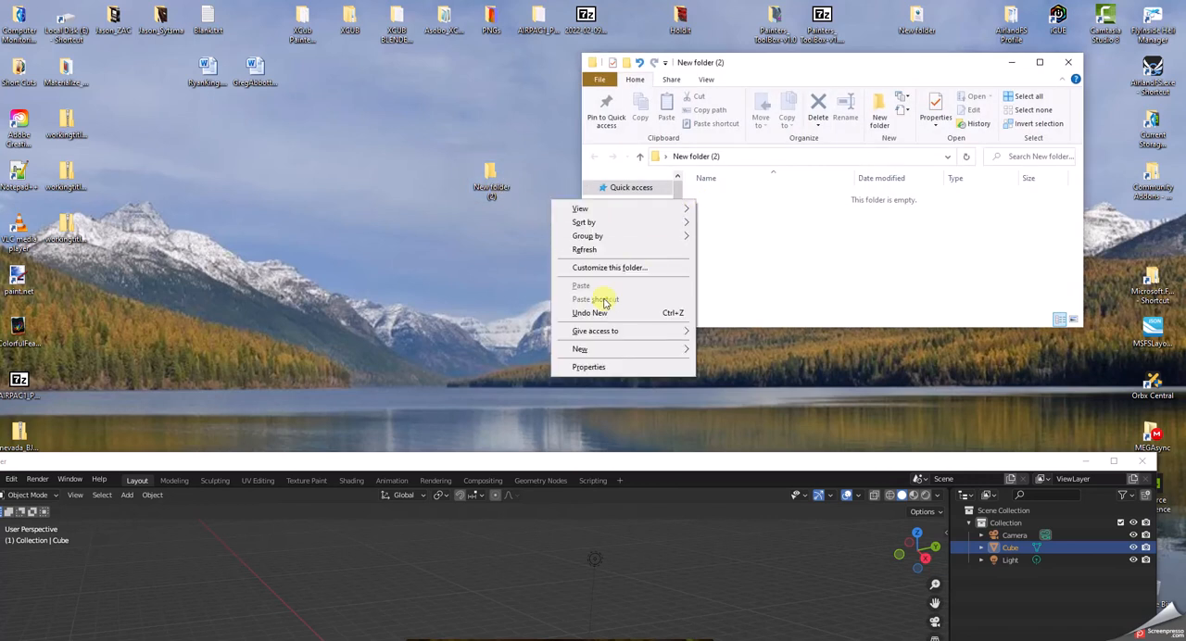
left_click(582, 348)
left_click(721, 350)
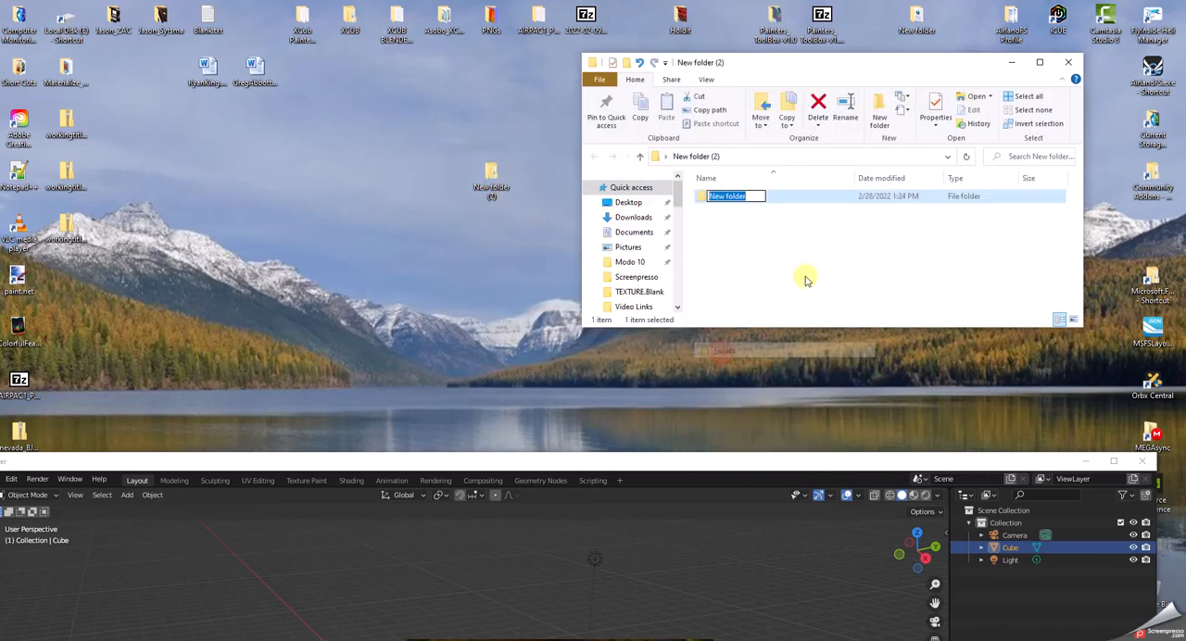
type("Blen")
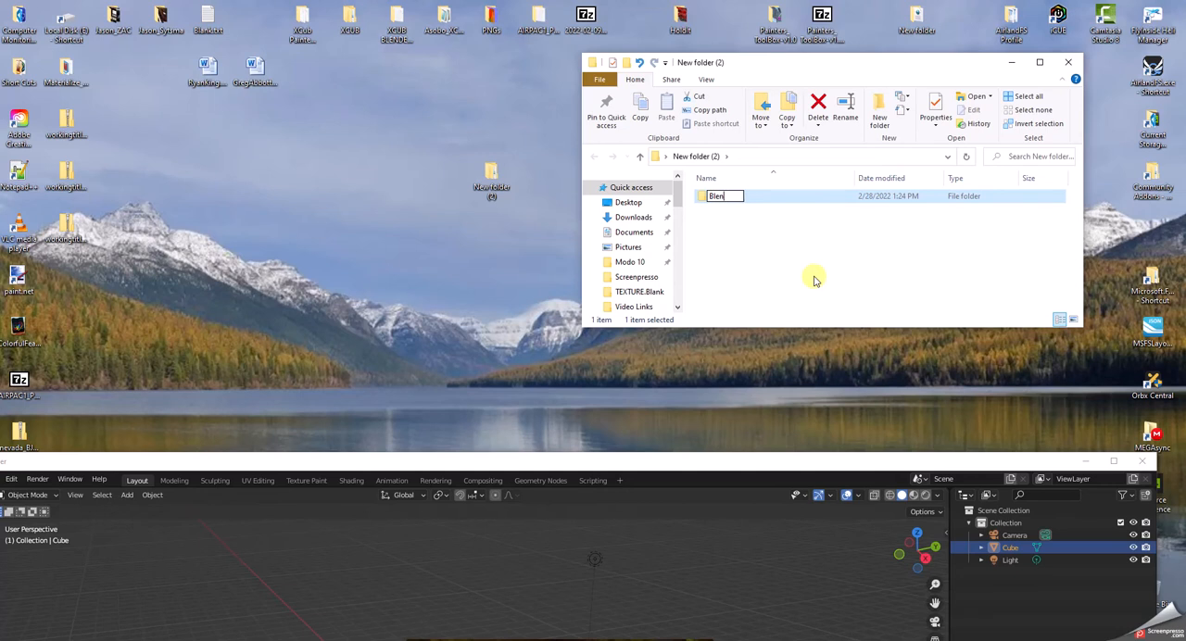
type("d Files")
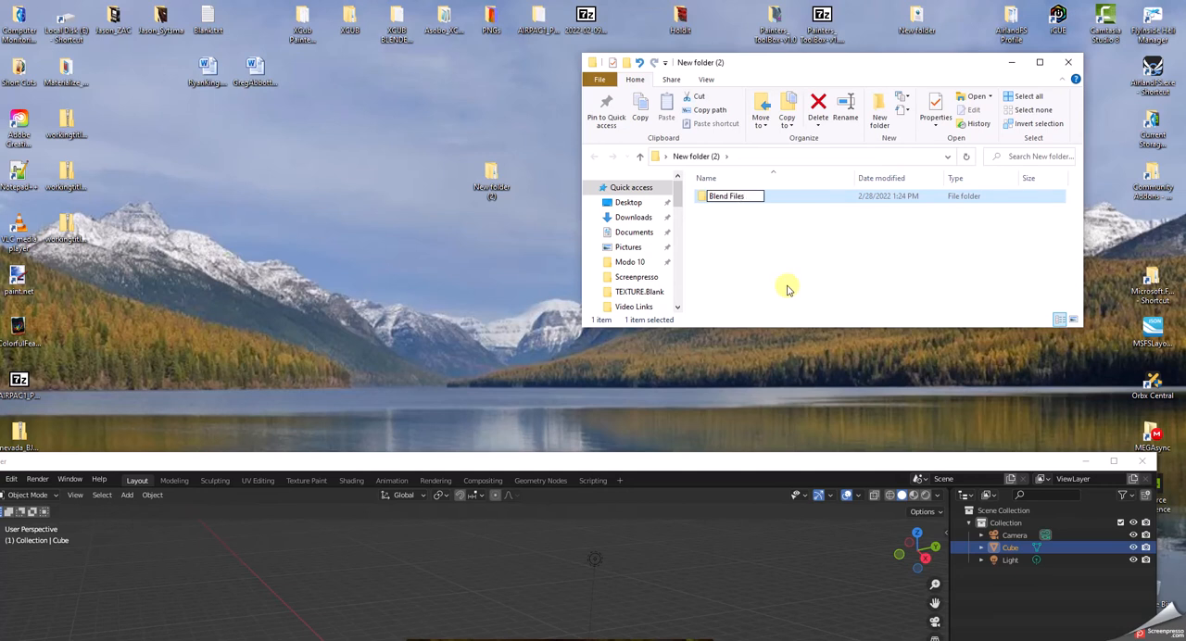
left_click(710, 247)
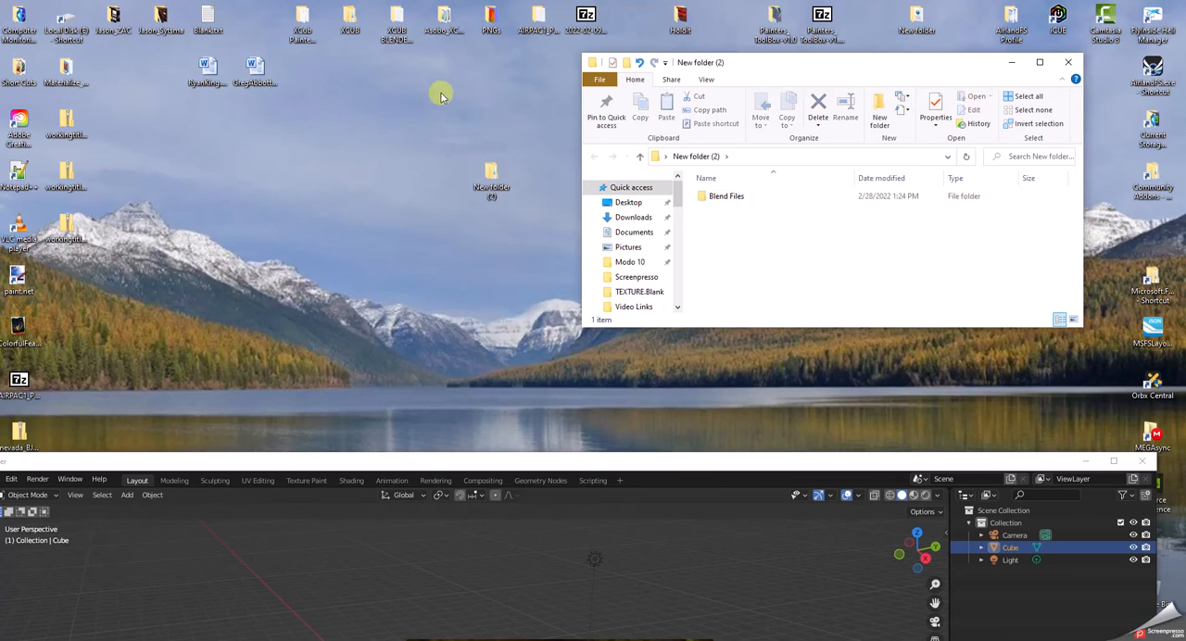
Copy the TextConverter folder from the XCUB BLENDER TEMPLATE folder into the new desktop folder, and close the template folder.
double_click(396, 16)
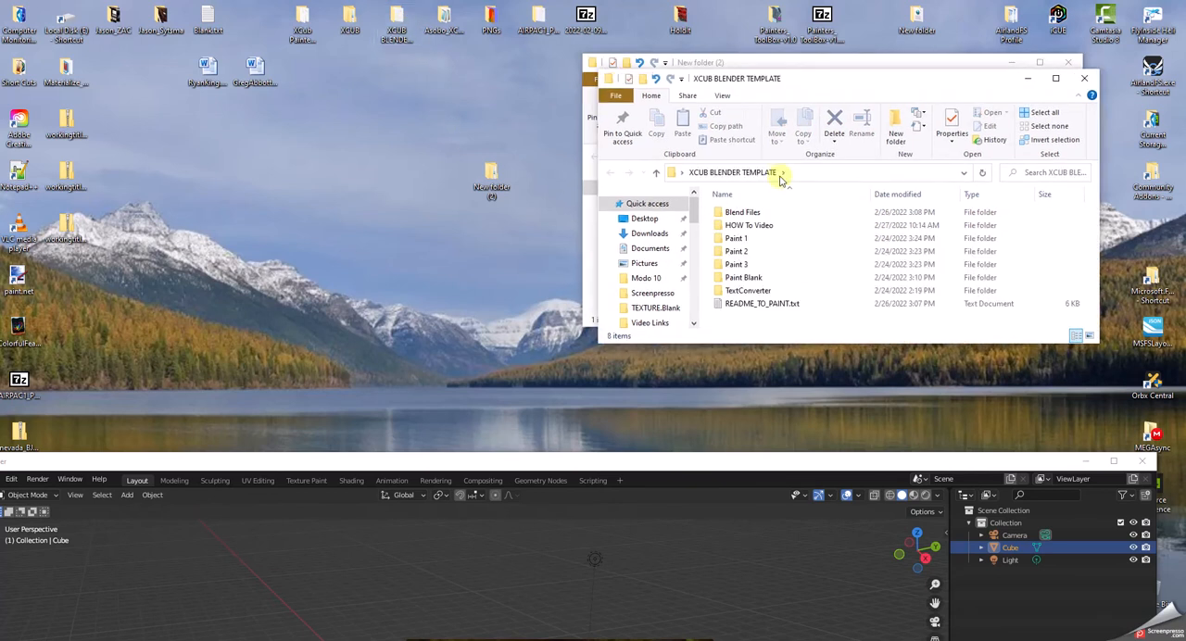
left_click_drag(831, 80, 314, 116)
left_click(239, 324)
left_click_drag(239, 324, 387, 329)
right_click_drag(387, 329, 725, 268)
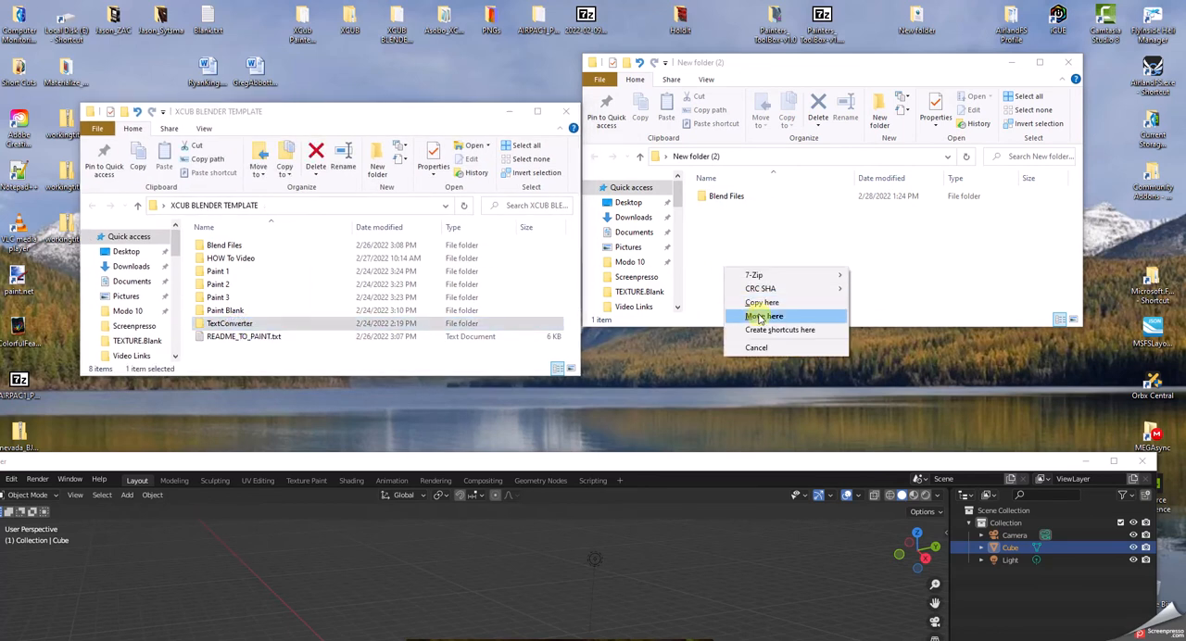
left_click(761, 317)
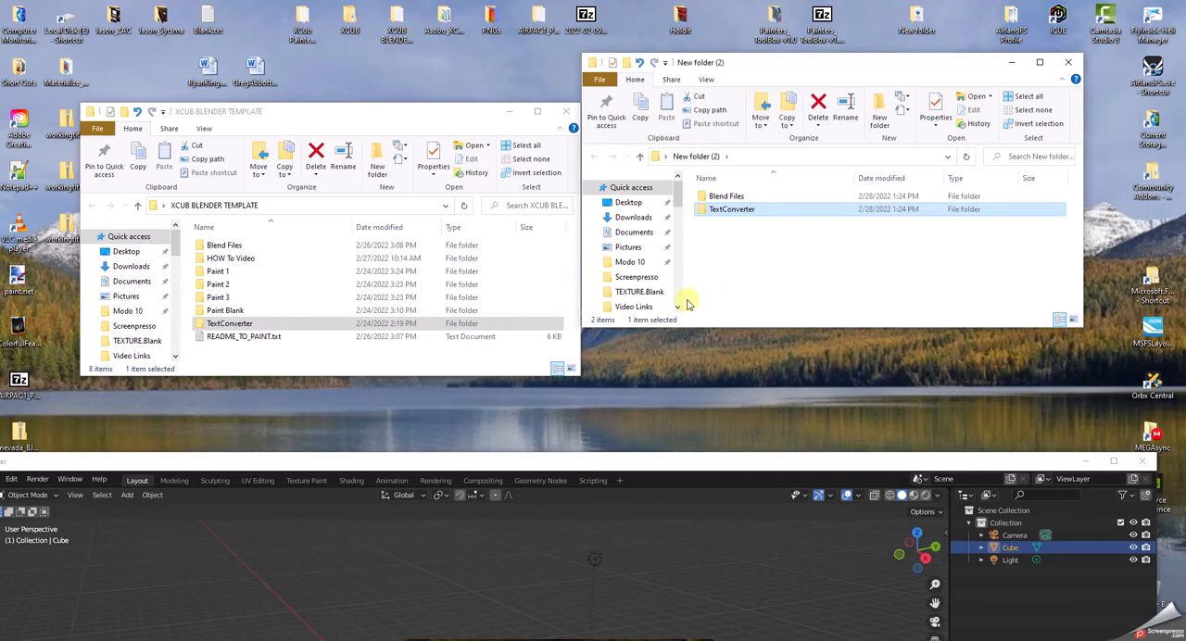
left_click(565, 111)
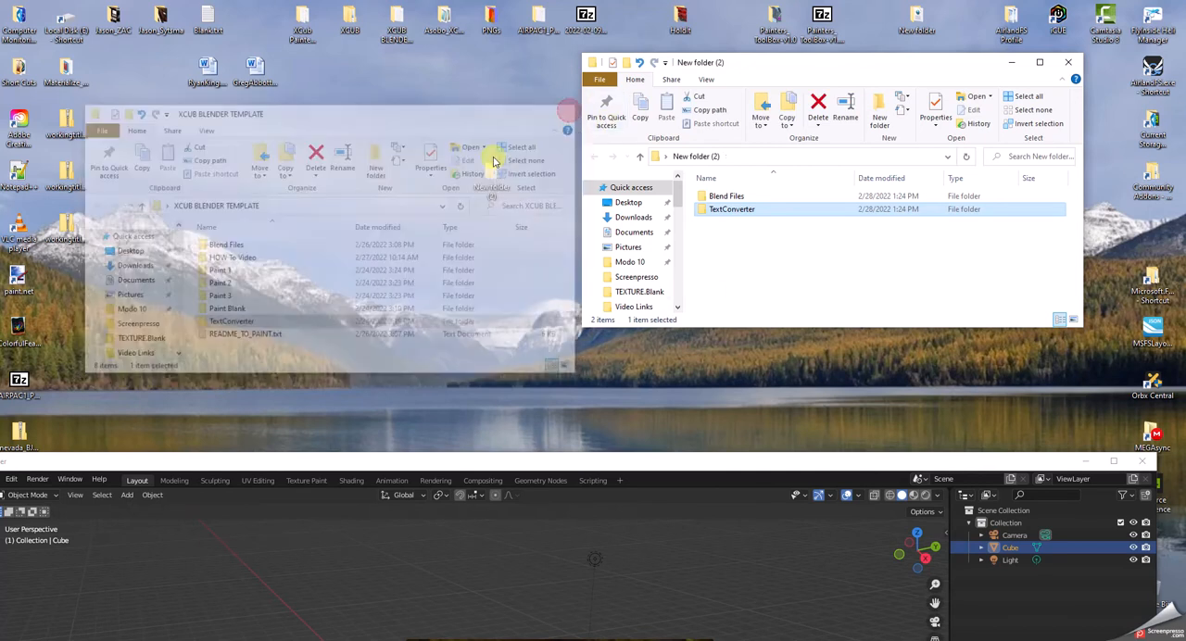
Create another subfolder named UVs next to Blend Files and TextConverter.
right_click(709, 243)
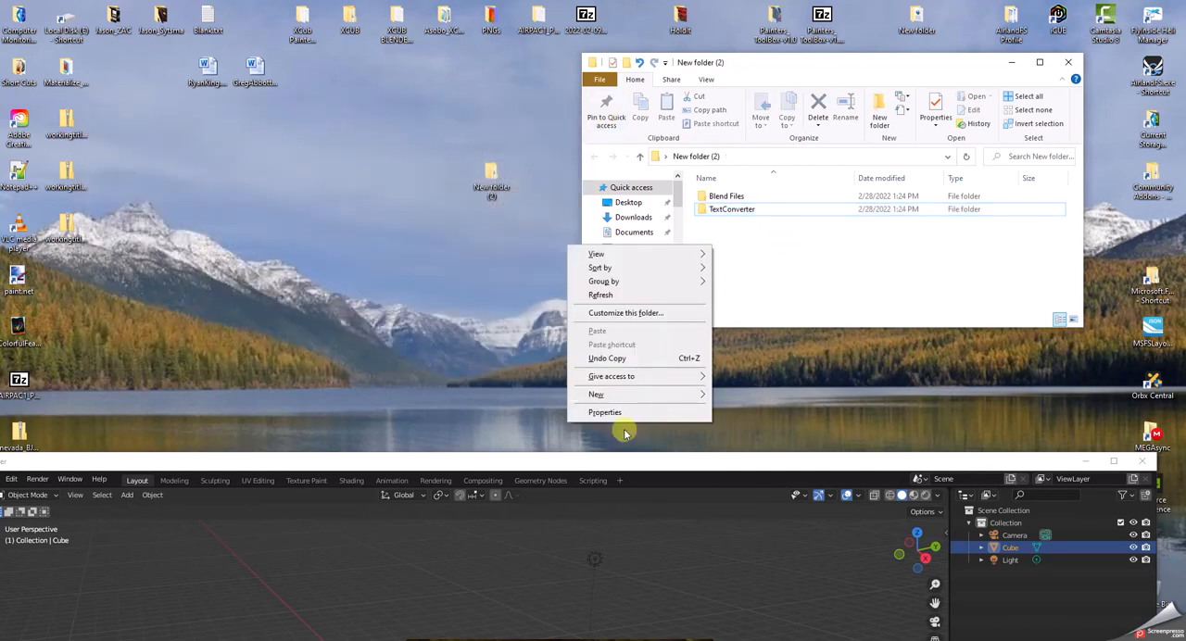
mouse_move(596, 394)
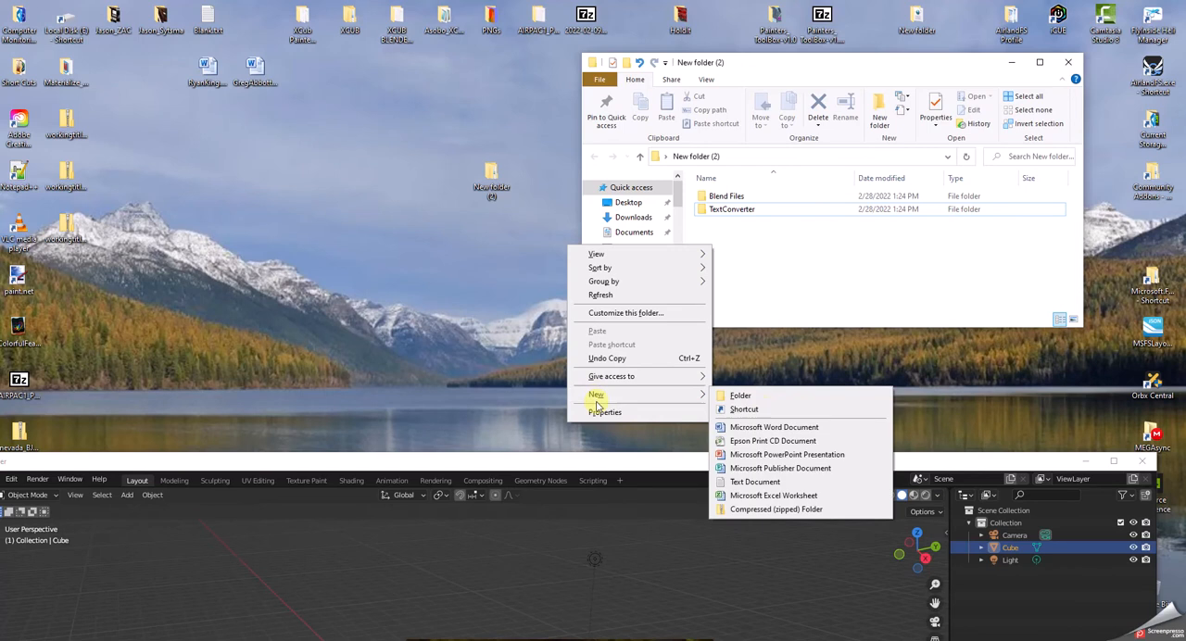
left_click(741, 396)
type("UVs")
left_click(753, 247)
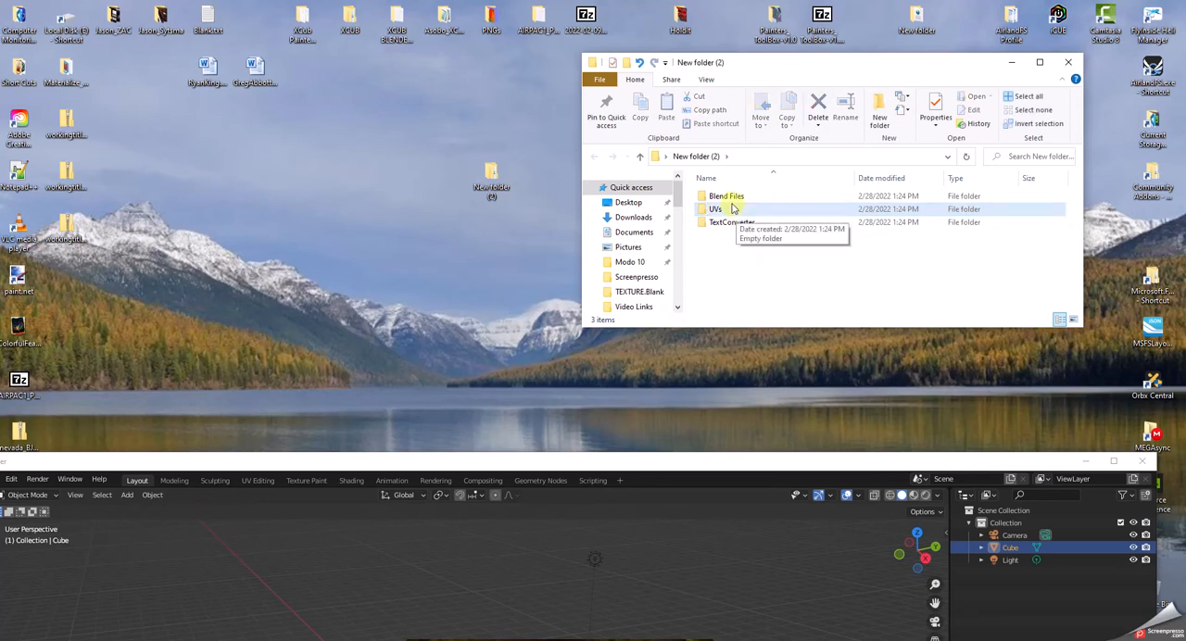
Close the new folder's window, rename the folder XCUB PLAY and place it higher up on the desktop.
left_click(488, 190)
double_click(491, 190)
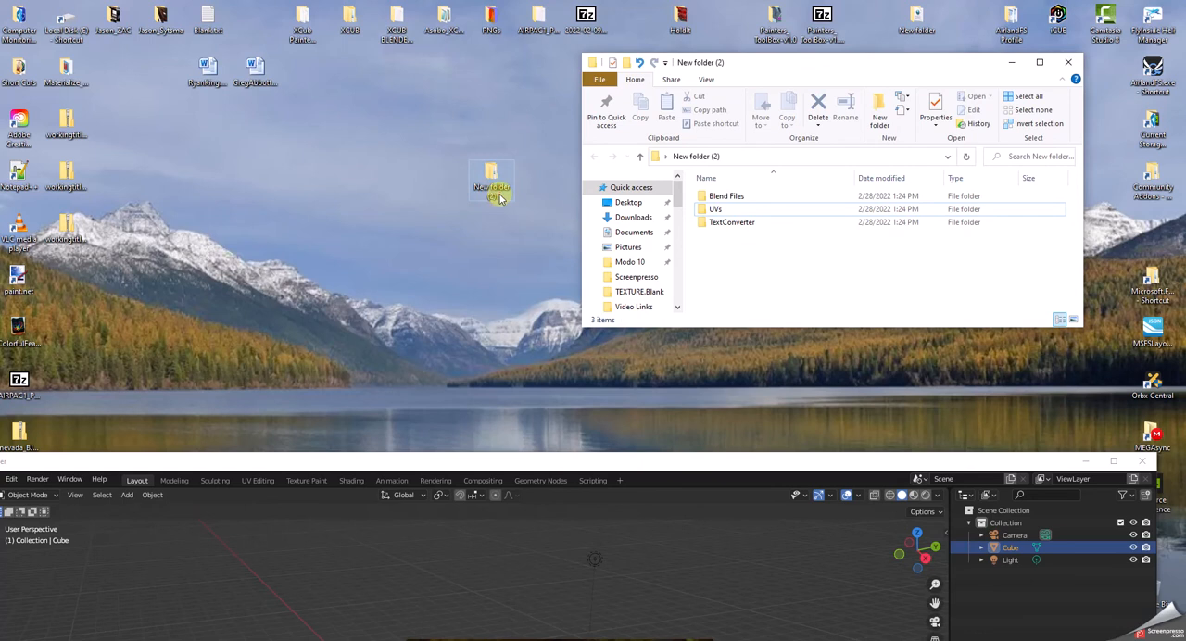
left_click(1078, 62)
left_click(495, 195)
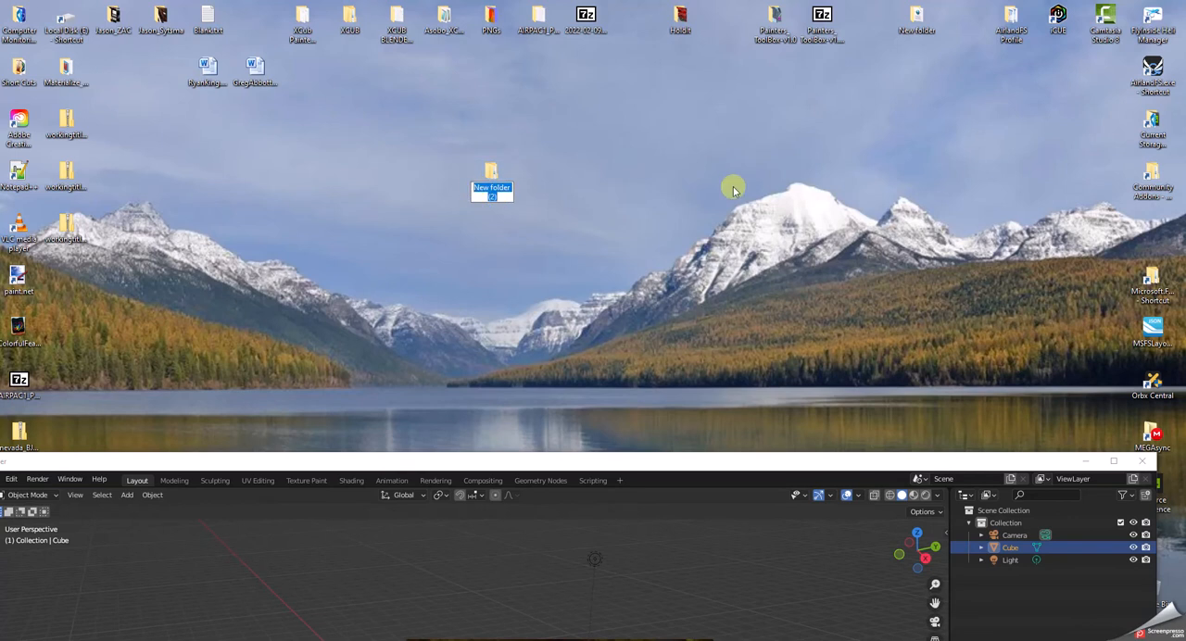
type("XCUB PLAY")
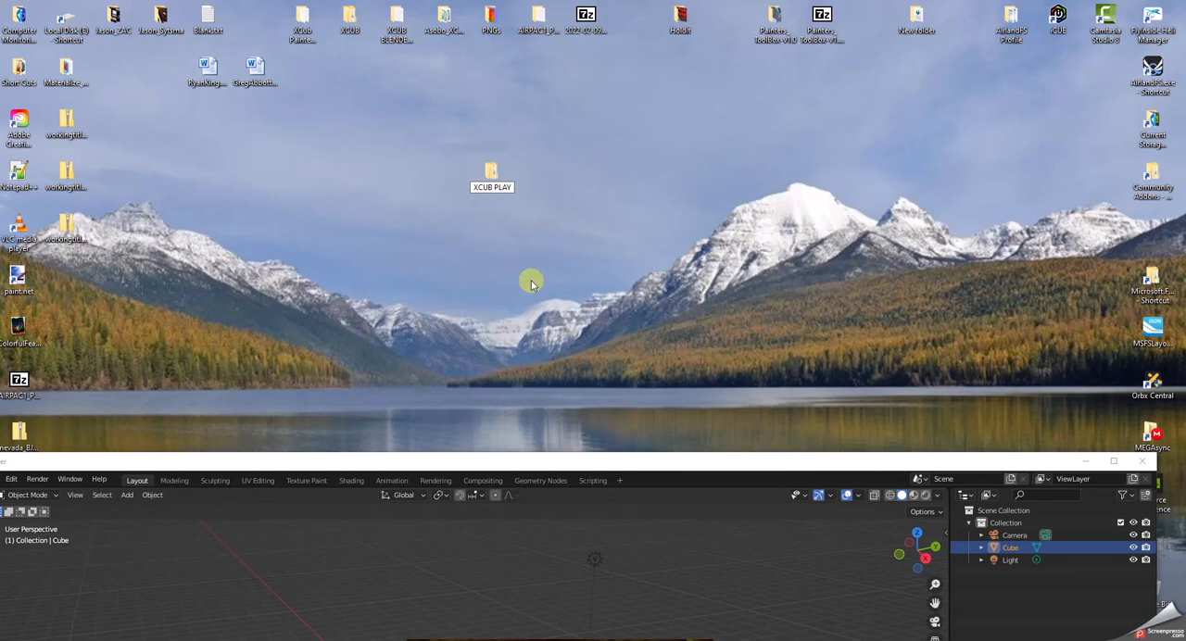
left_click_drag(488, 176, 400, 121)
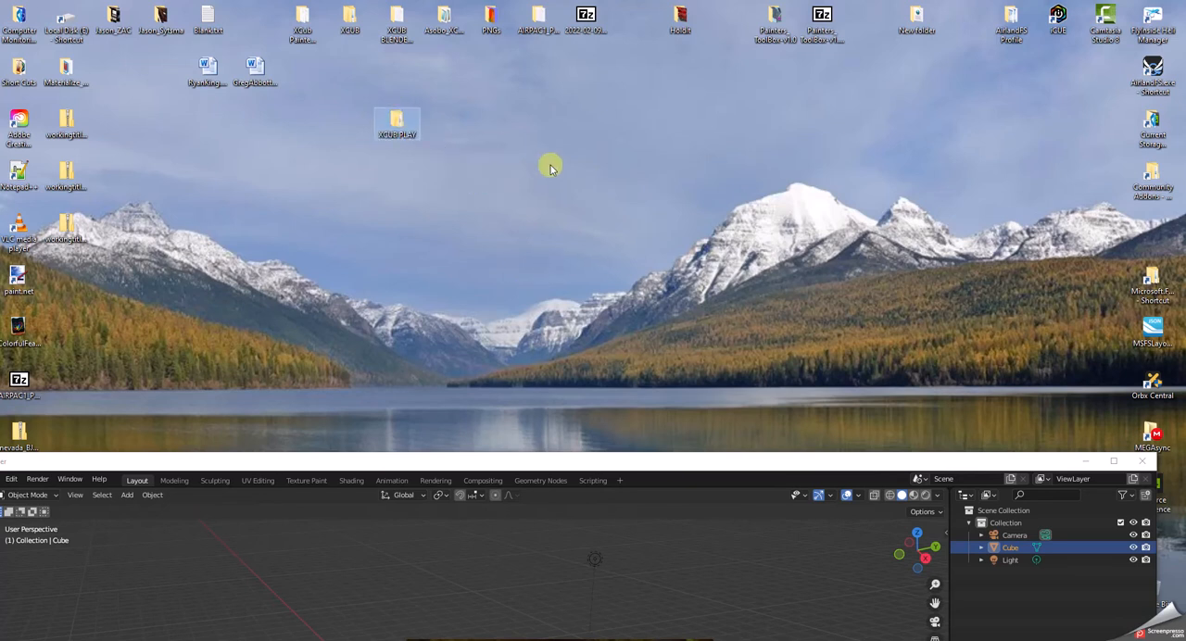
Return to Blender, enable the glTF 2.0 format for MSFS import-export add-on and expand its preferences.
left_click_drag(681, 466, 720, 8)
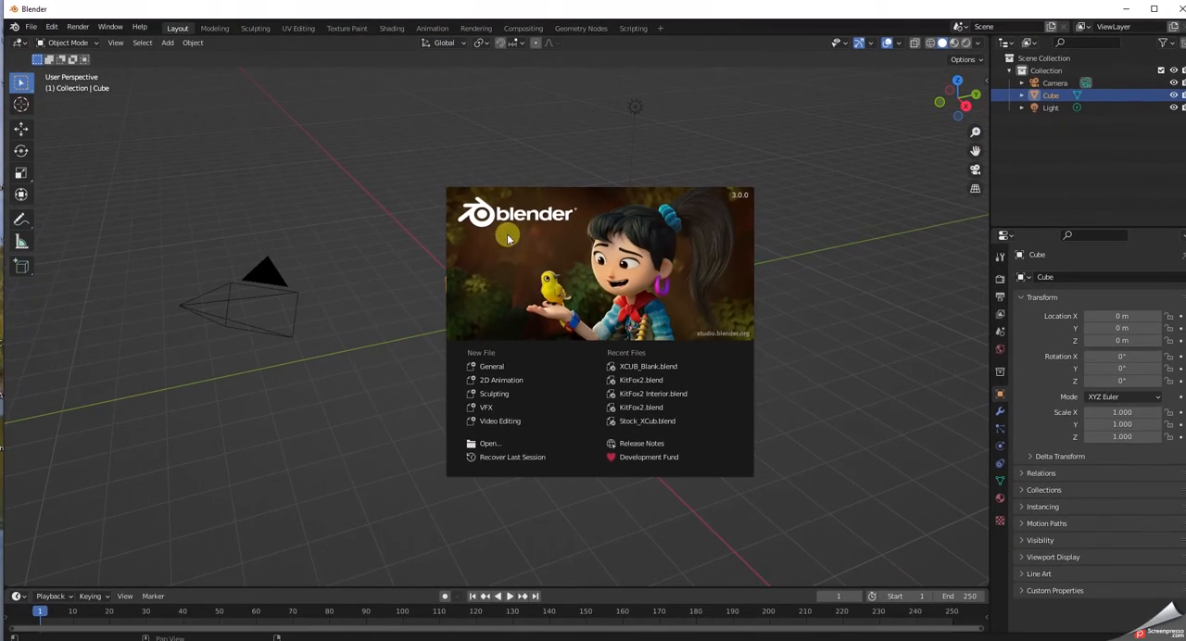
left_click(422, 229)
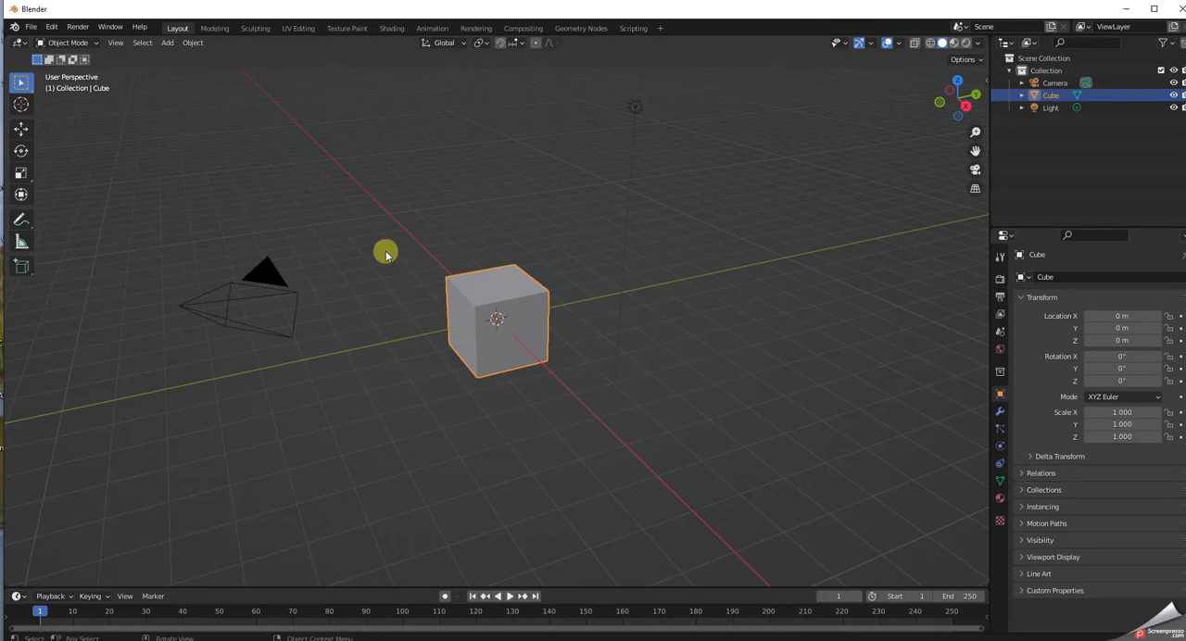
left_click(31, 28)
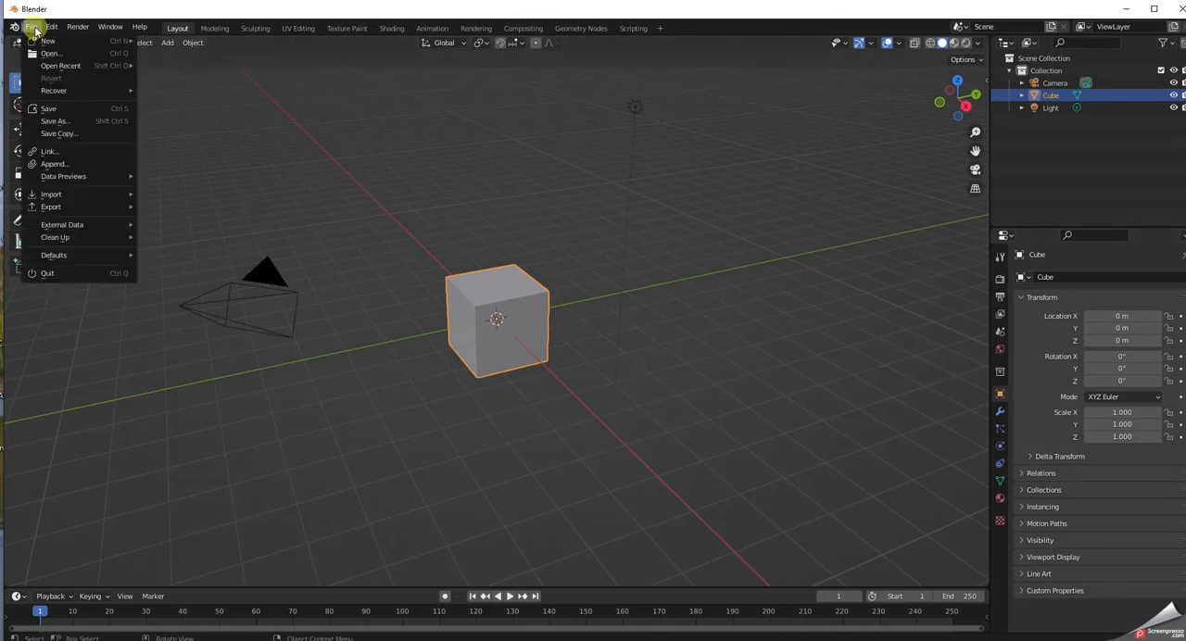
mouse_move(46, 30)
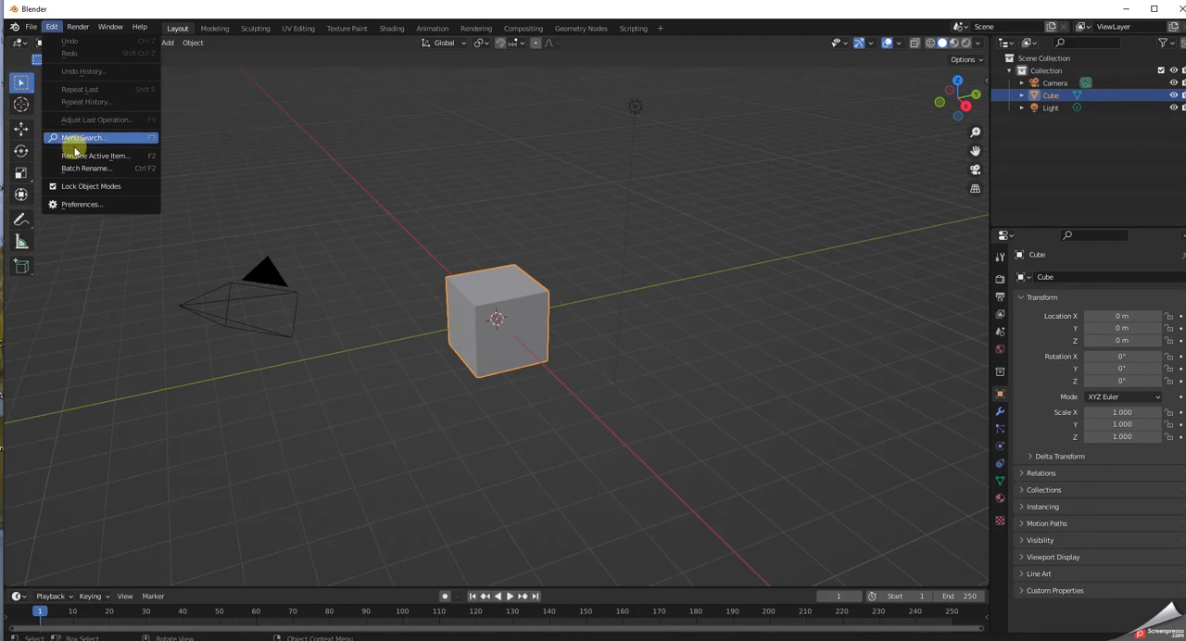
left_click(66, 204)
scroll(192, 253, "down", 15)
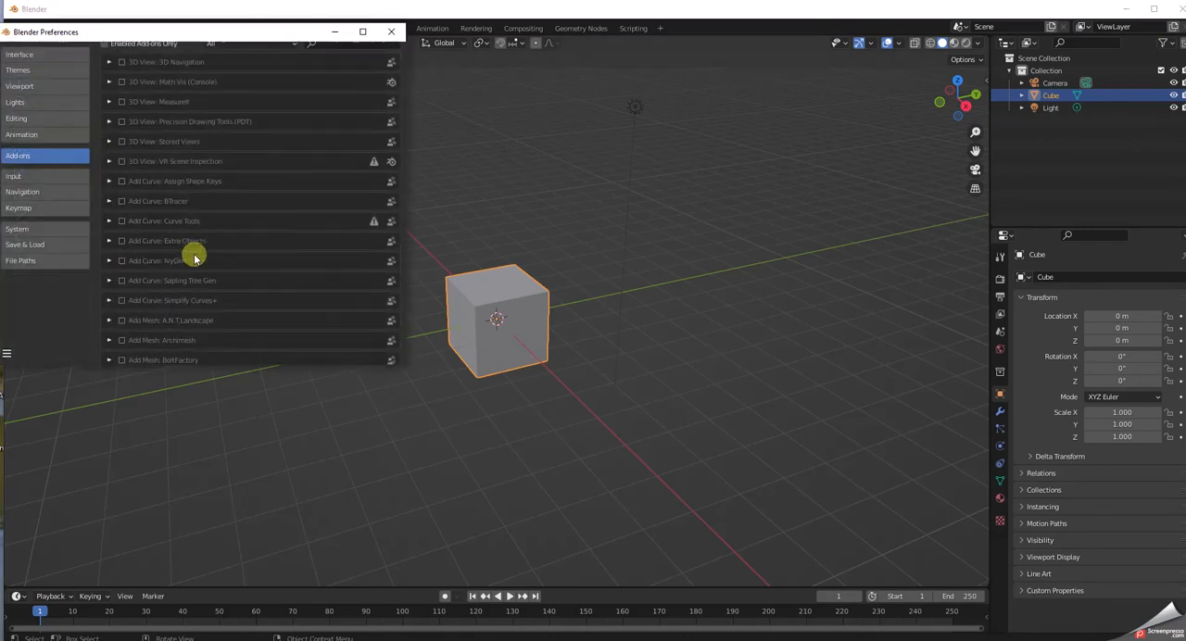
scroll(191, 251, "down", 8)
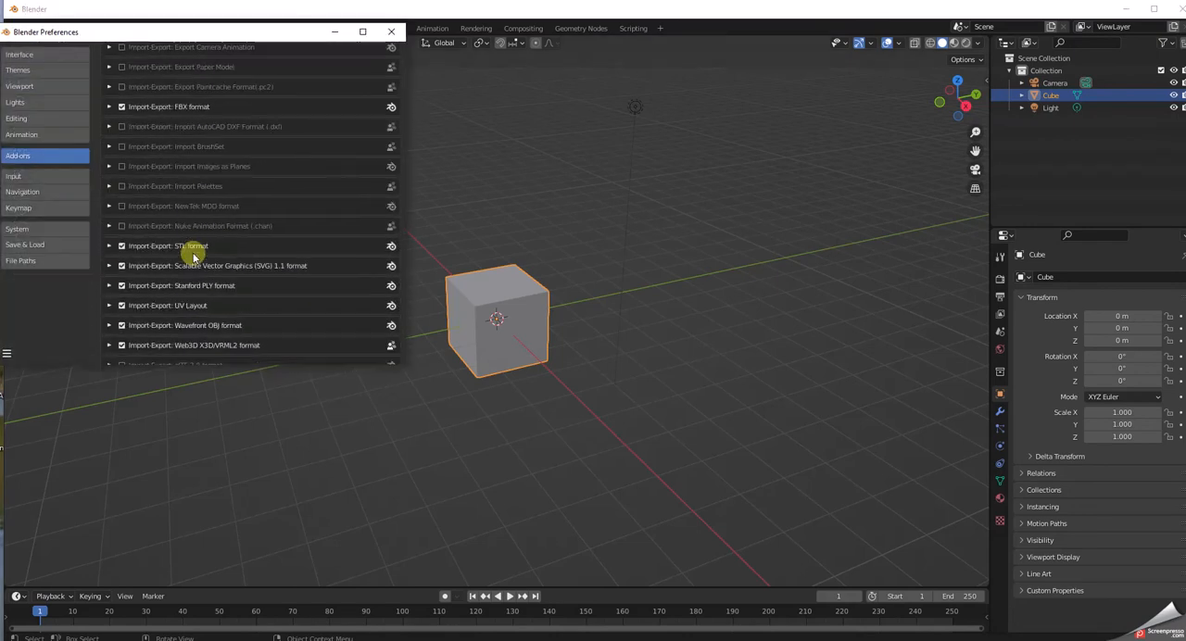
left_click(121, 236)
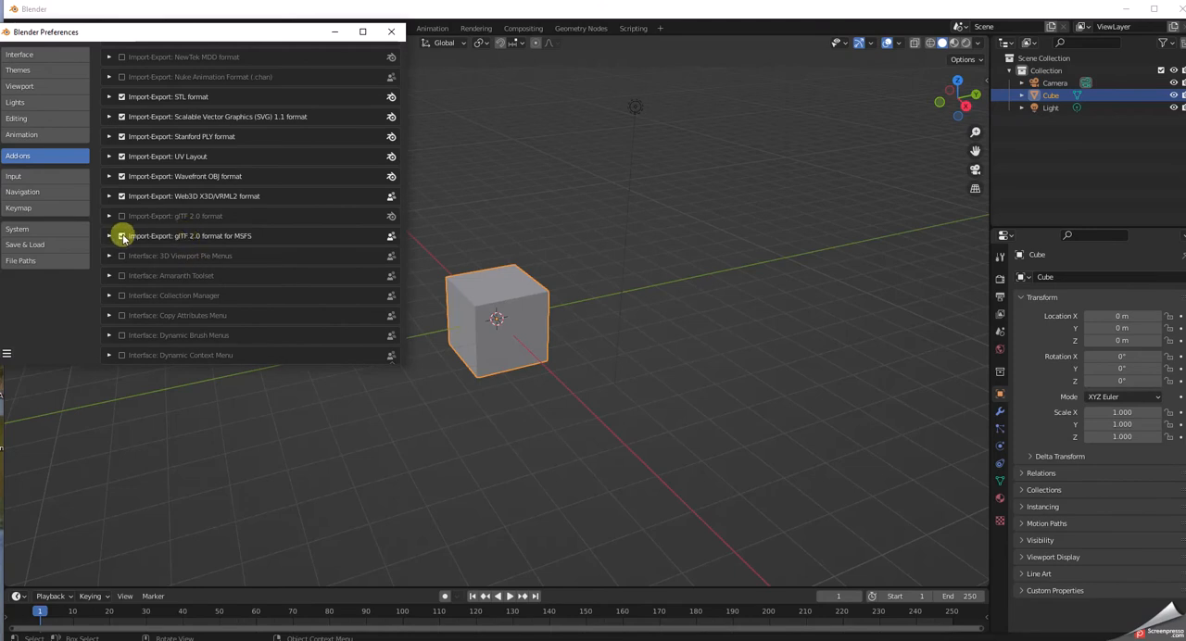
left_click(110, 235)
scroll(180, 261, "down", 3)
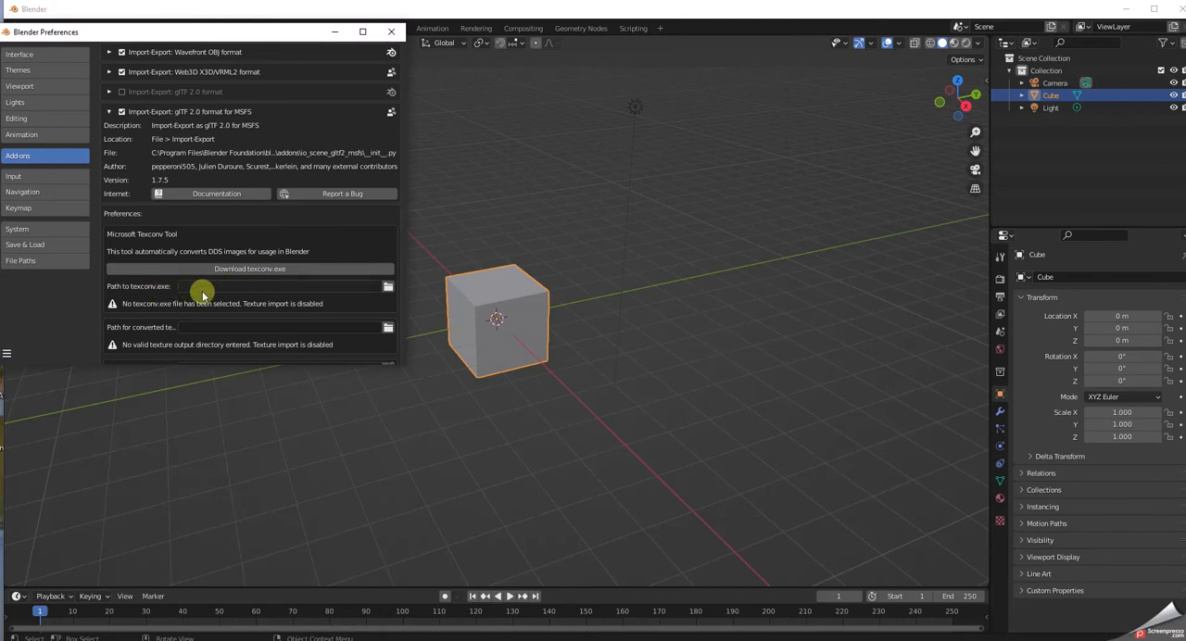
Set the add-on's path to texconv.exe to the texconv.exe file in the desktop's XCUB PLAY\TextConverter folder.
left_click(388, 289)
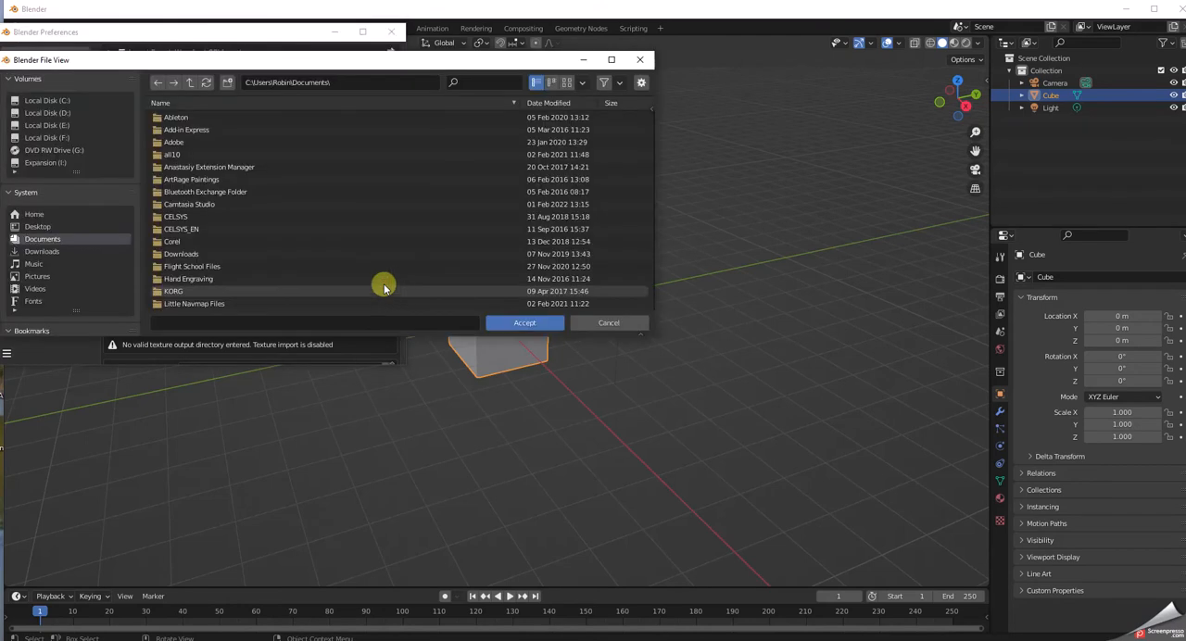
left_click(39, 227)
scroll(158, 268, "down", 6)
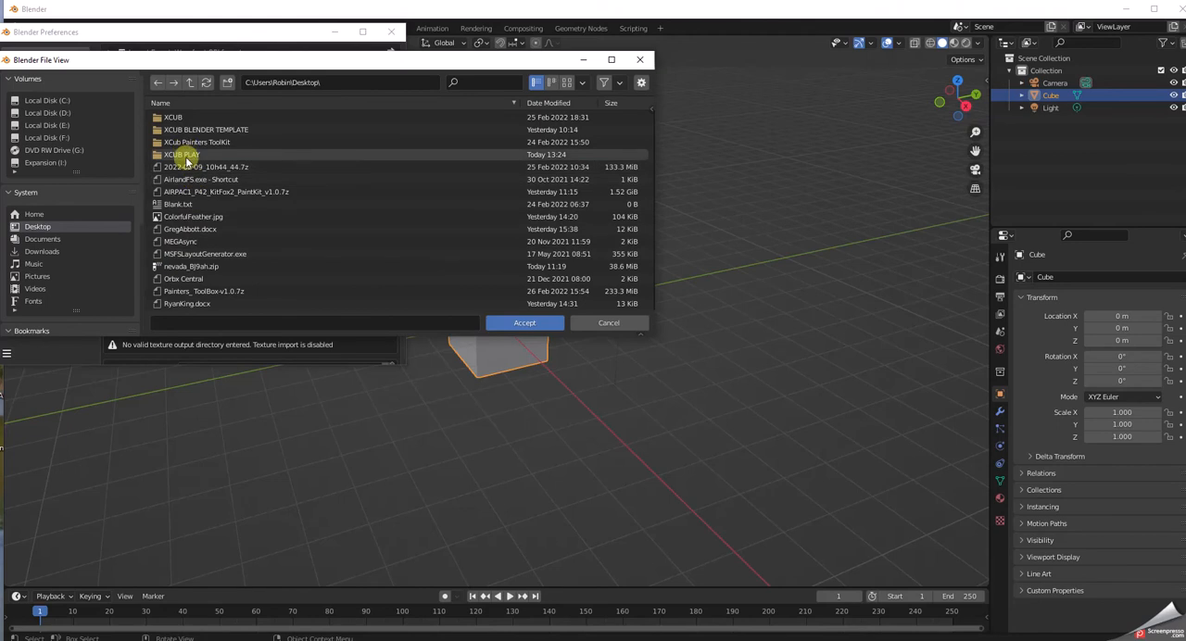
double_click(185, 155)
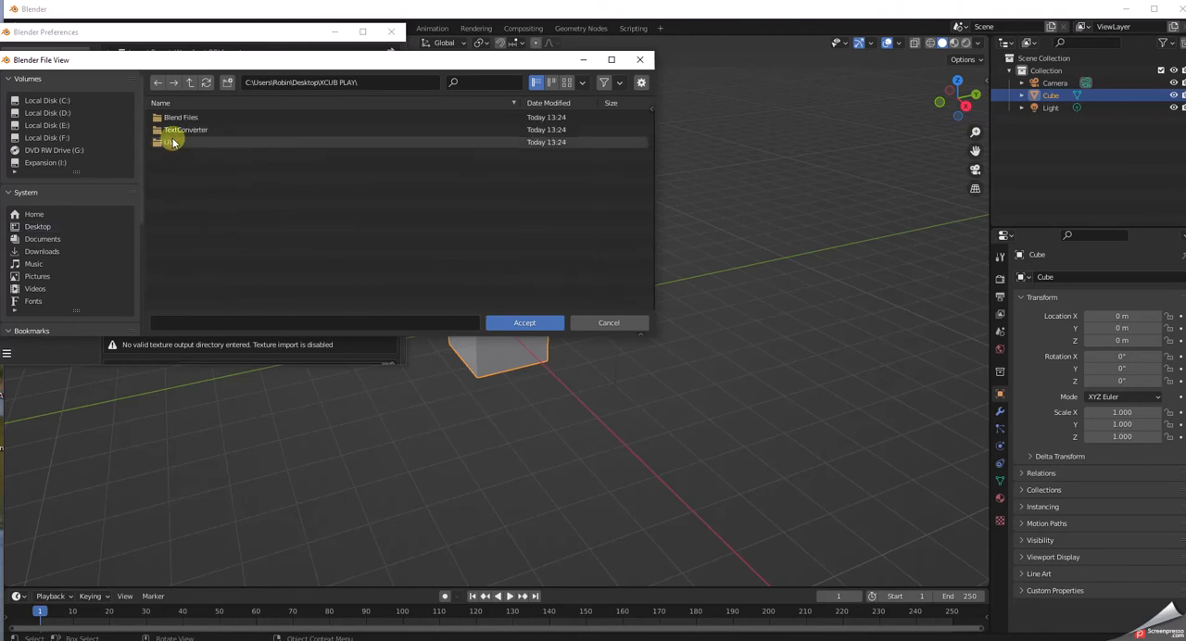
double_click(172, 130)
left_click(176, 118)
left_click(525, 322)
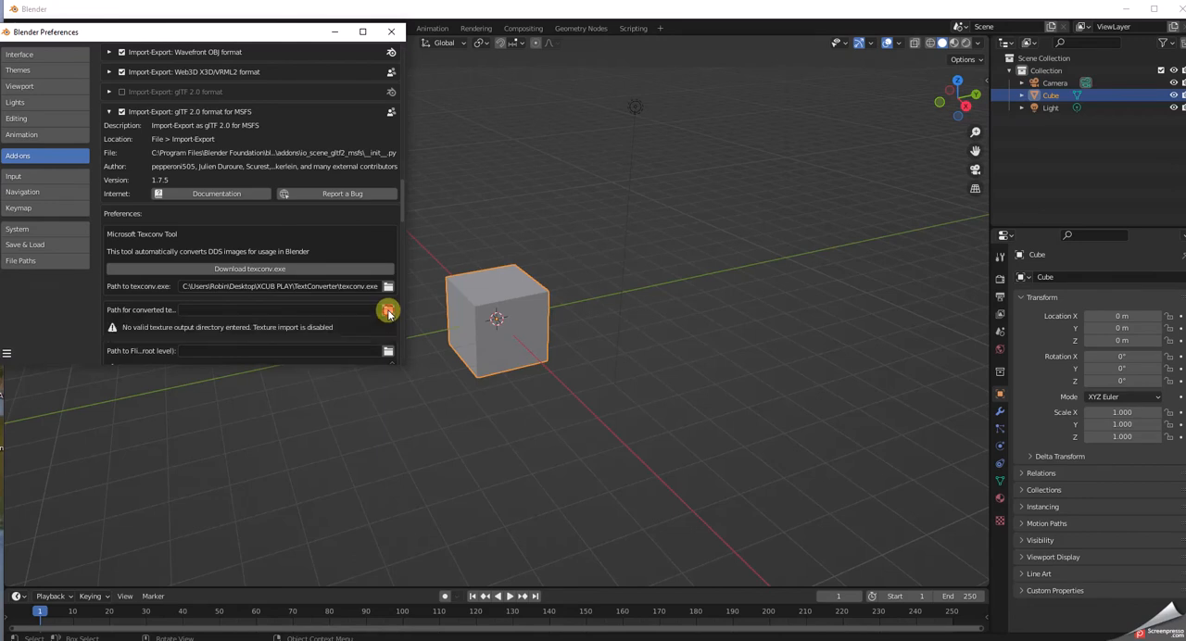
Set the add-on's path for converted textures to the UVs folder in the desktop's XCUB PLAY folder.
left_click(388, 311)
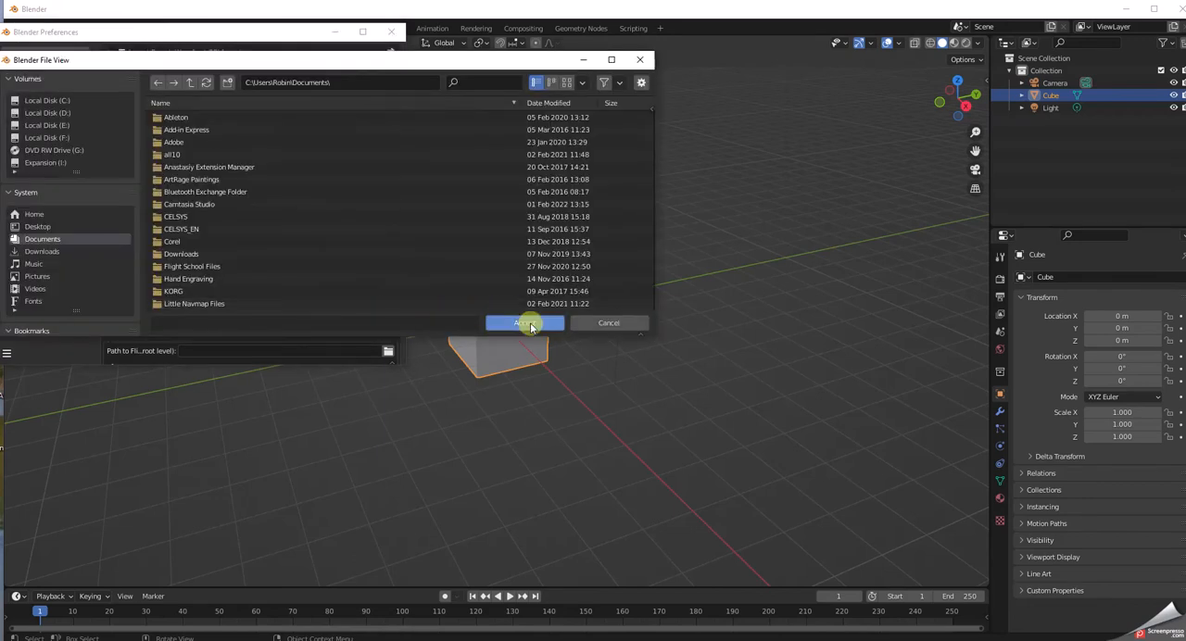
left_click(38, 229)
scroll(206, 272, "down", 5)
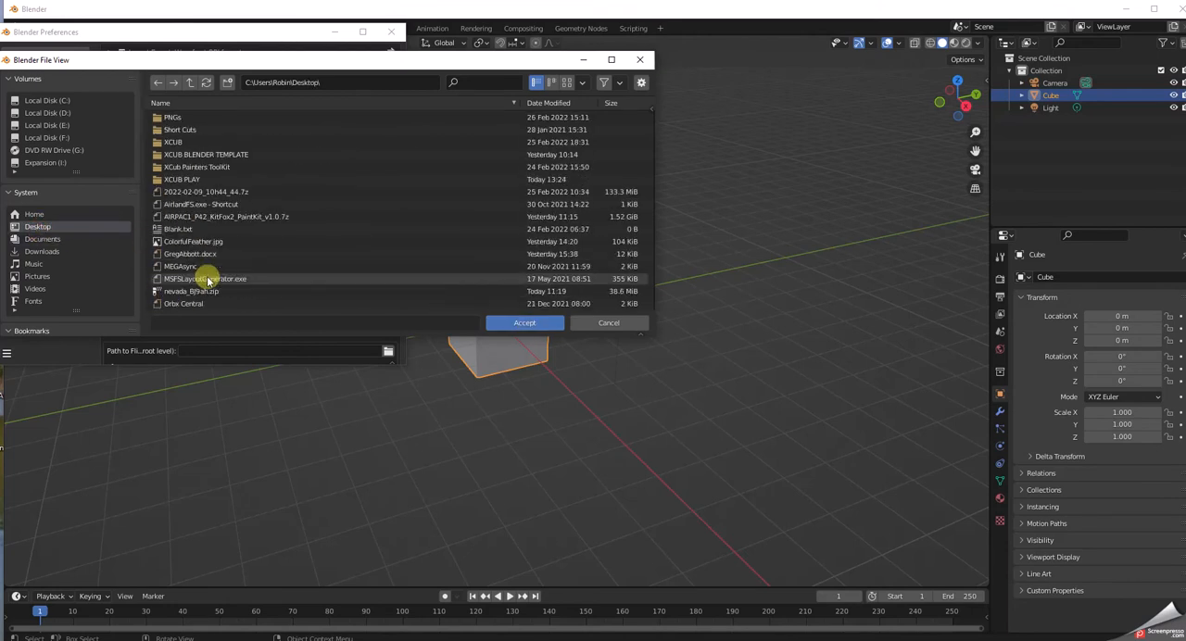
double_click(183, 179)
double_click(167, 142)
left_click(521, 324)
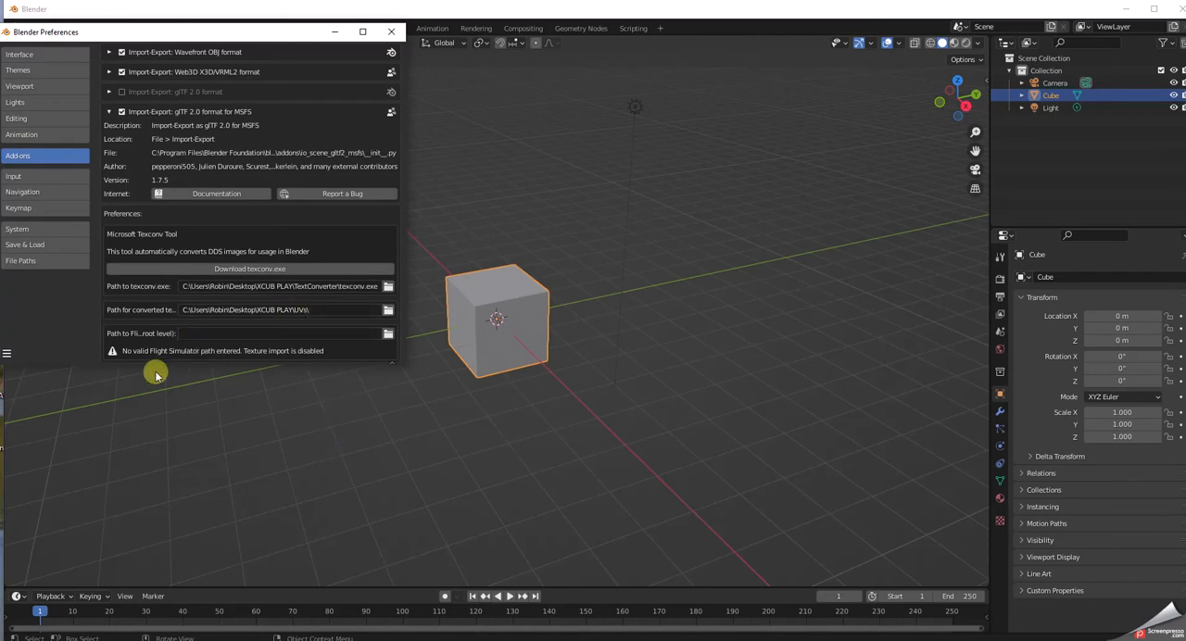
For the add-on's Flight Simulator path, browse to D:\MSFS\Official\OneStore and filter its folders for xcub.
scroll(152, 379, "down", 1)
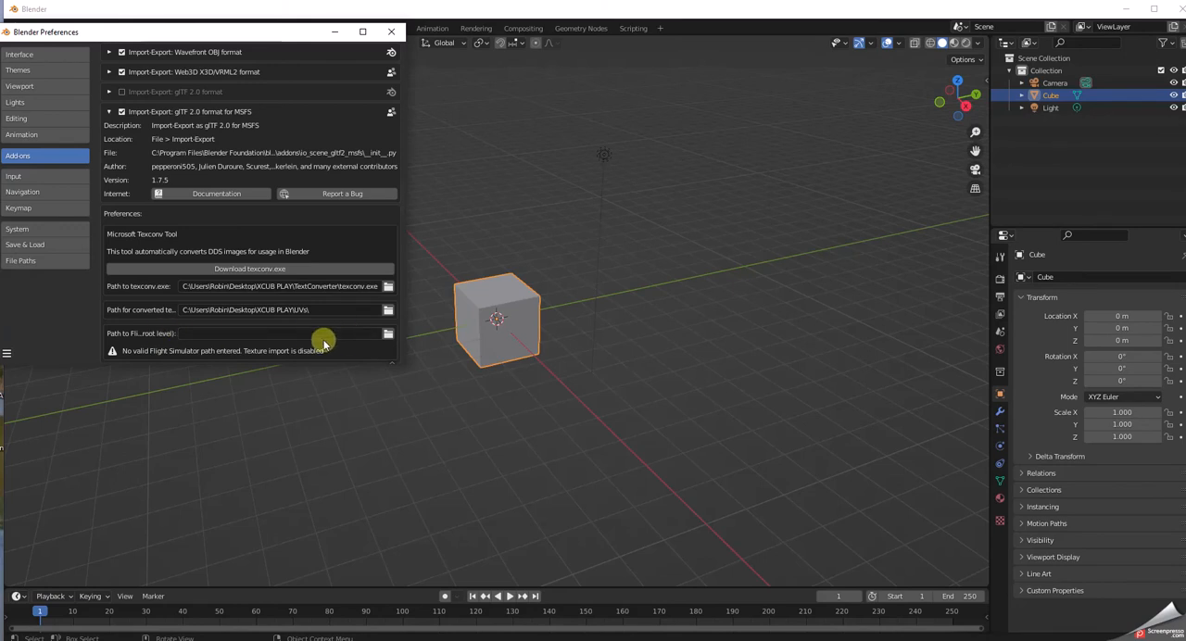
left_click(386, 337)
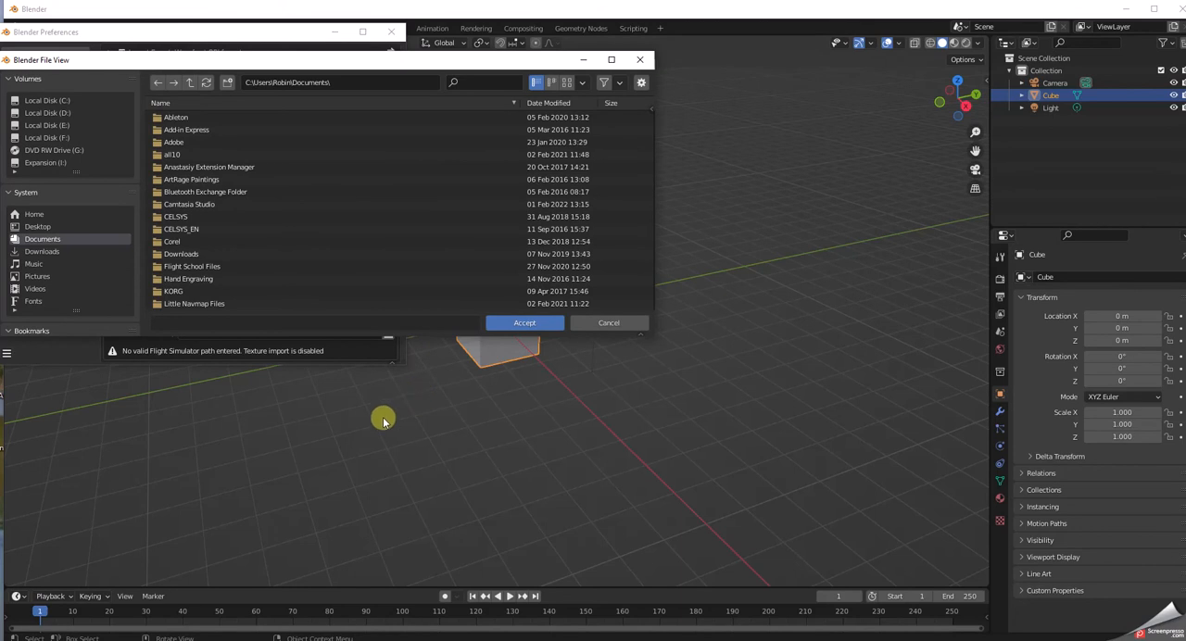
left_click(57, 113)
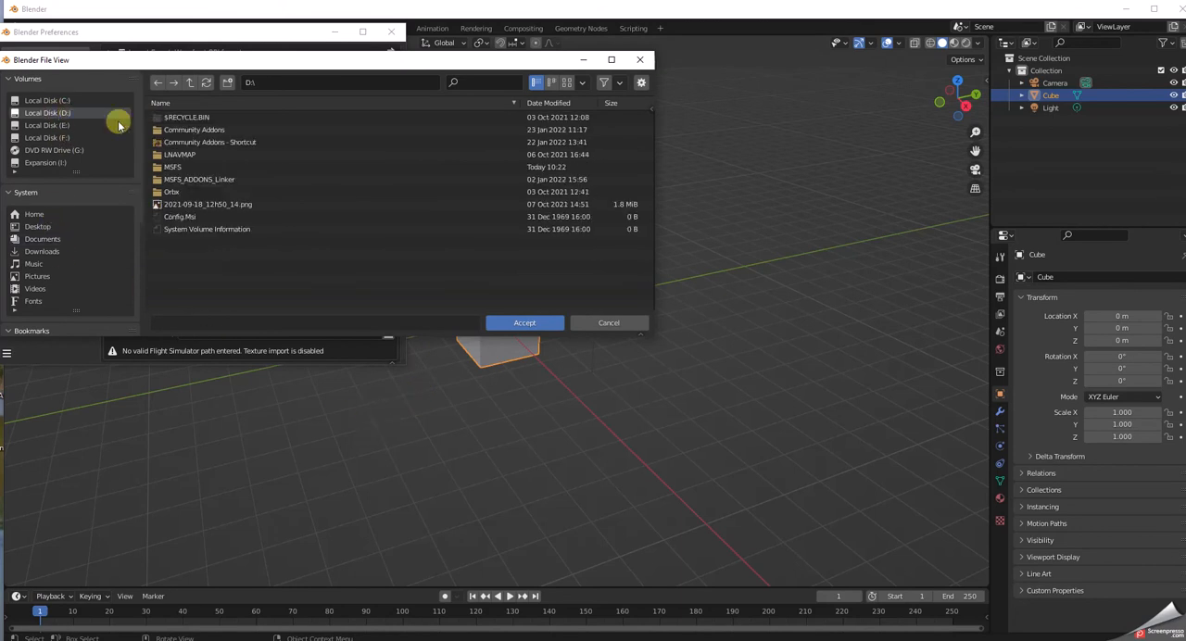
double_click(171, 166)
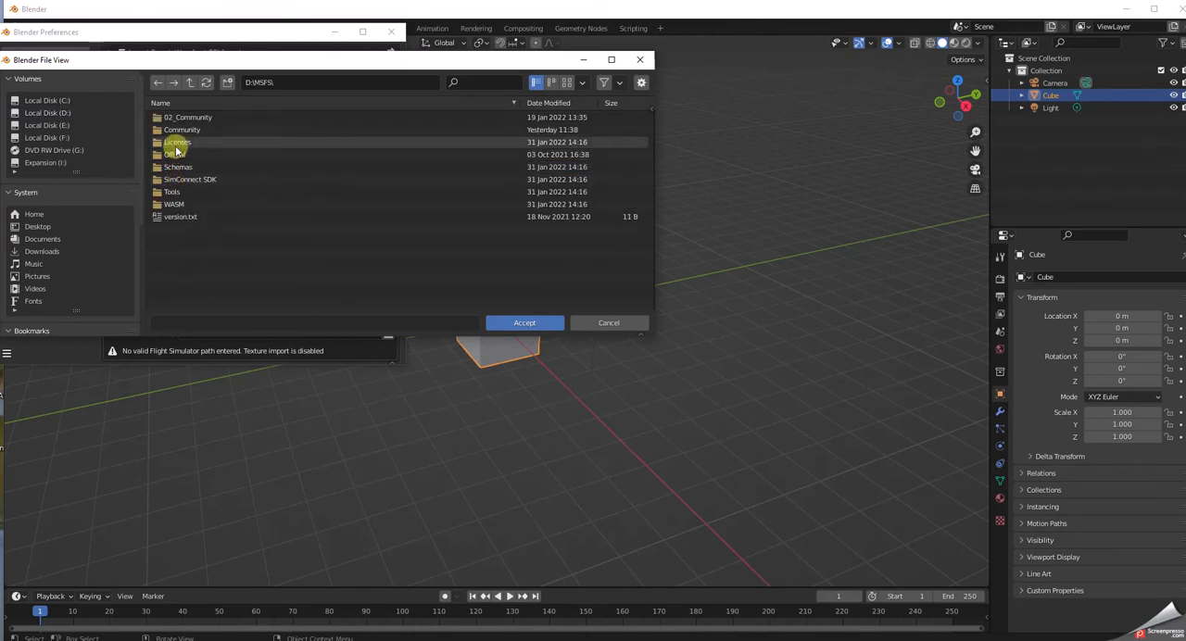
double_click(174, 154)
double_click(188, 122)
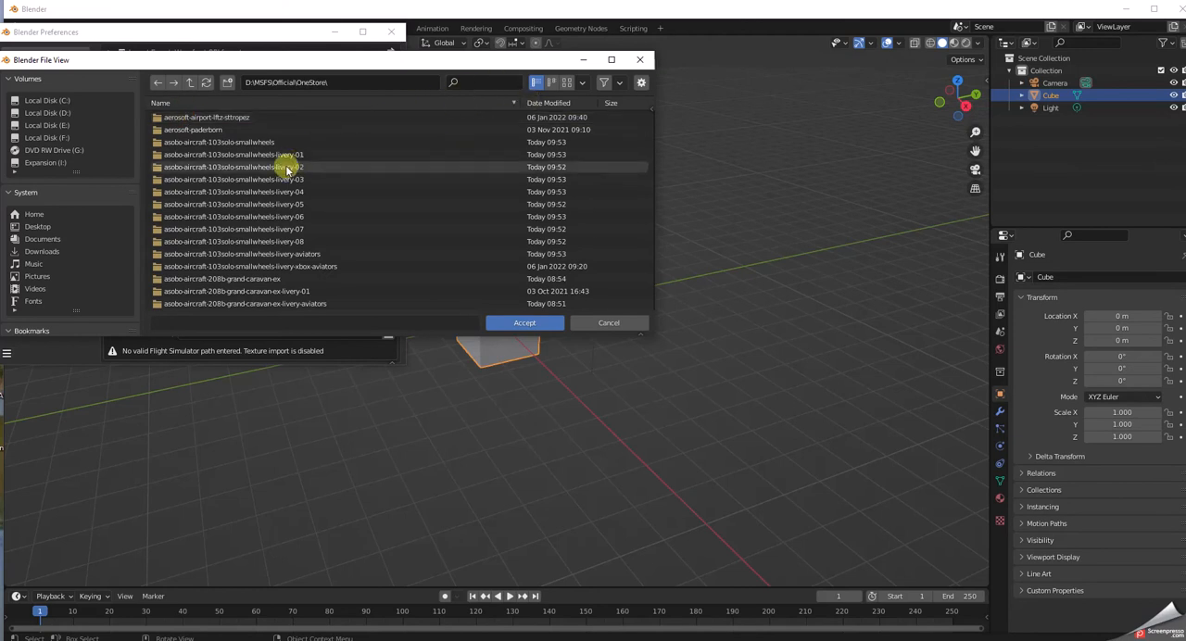
left_click(491, 82)
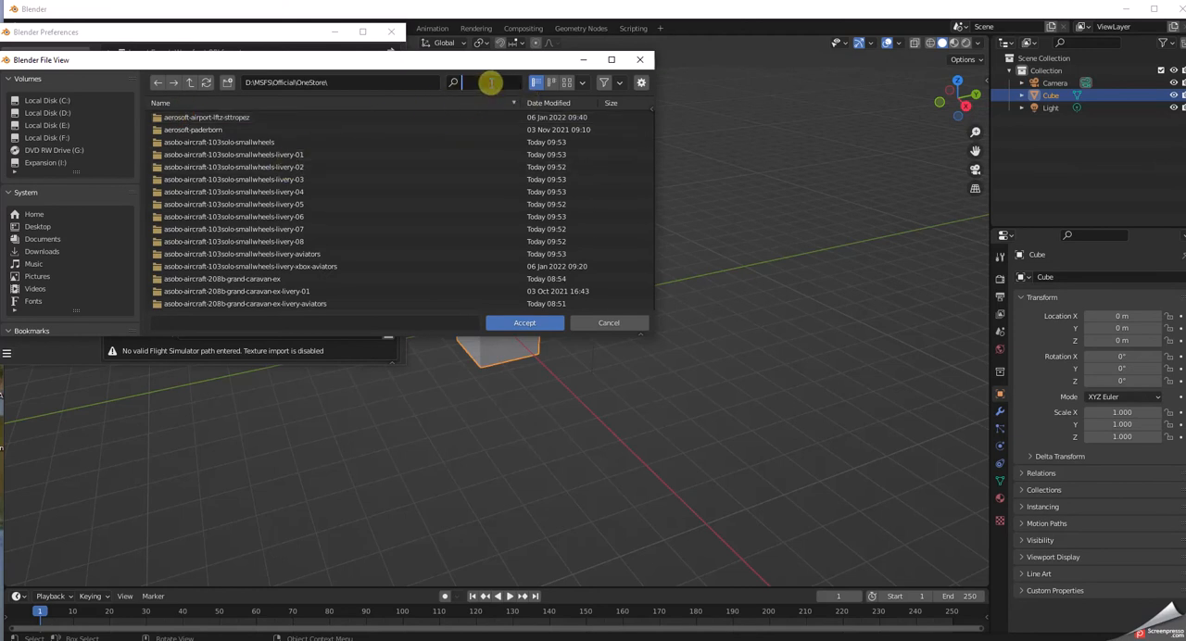
type("xcub")
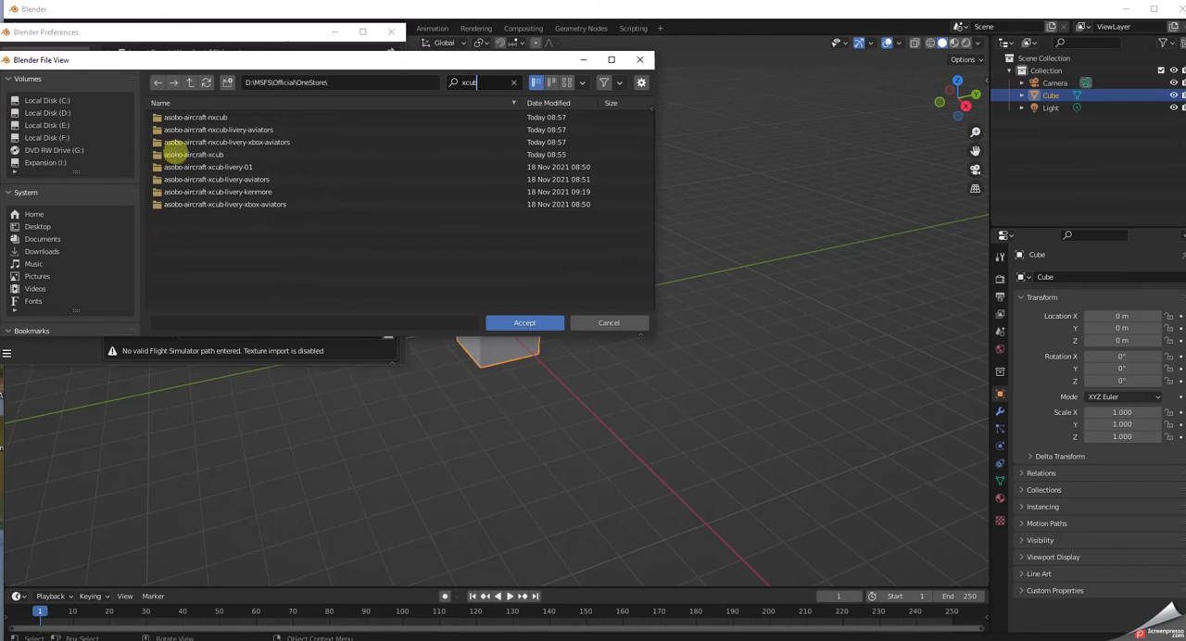
Set the Flight Simulator path to asobo-aircraft-xcub\SimObjects\Airplanes and close the preferences.
double_click(173, 154)
double_click(172, 130)
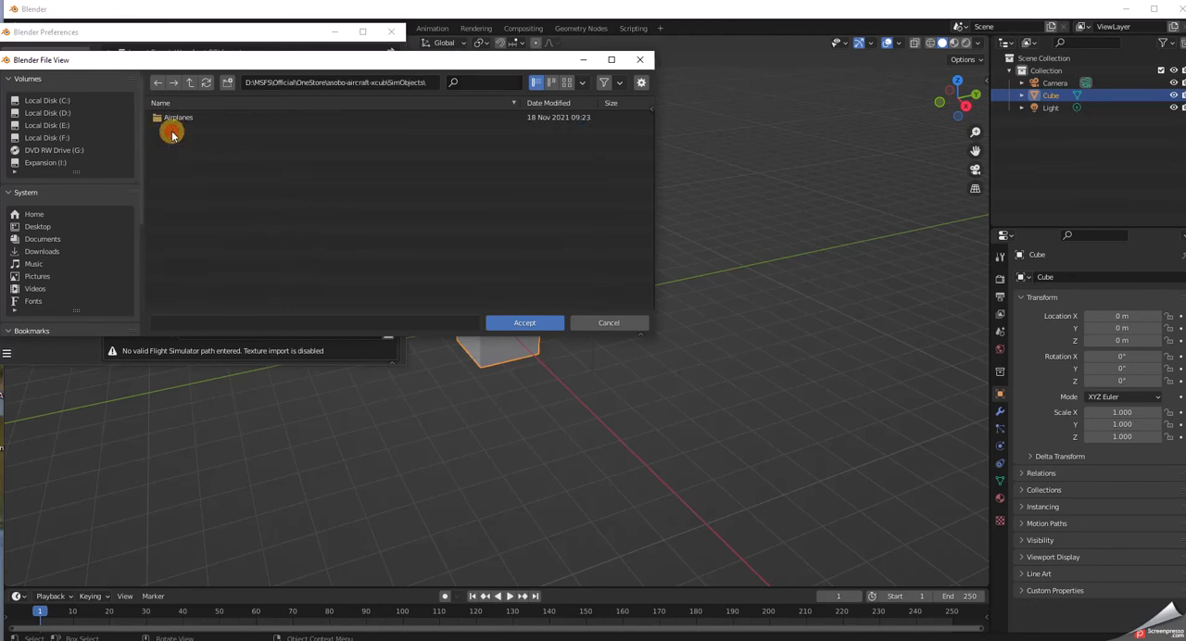
double_click(172, 118)
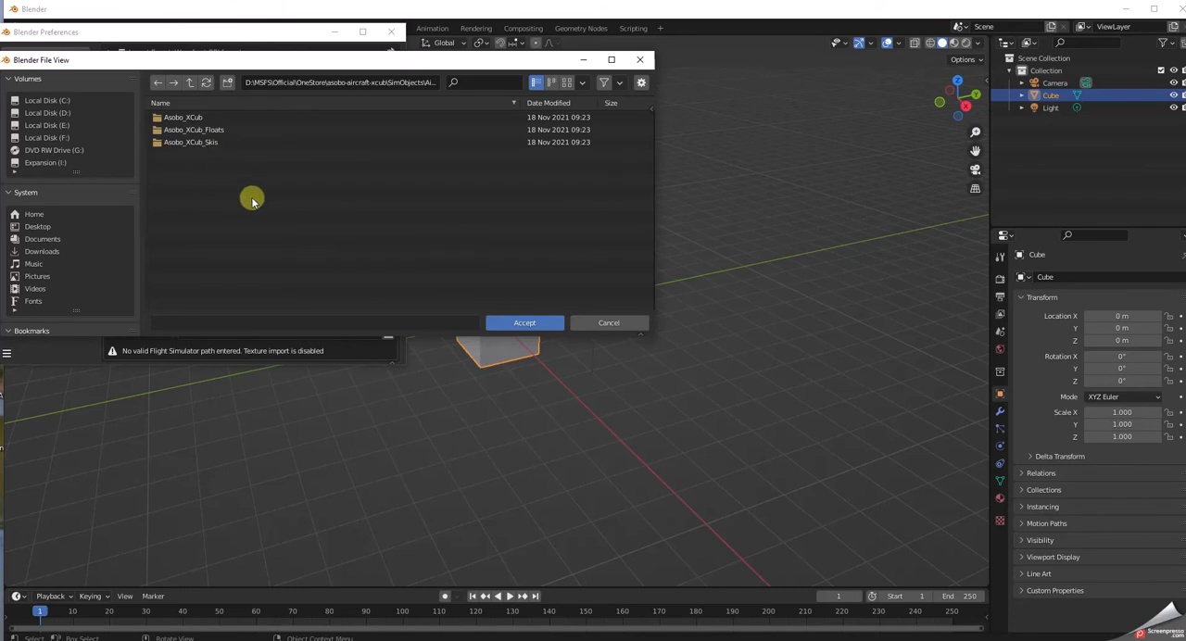
left_click(543, 324)
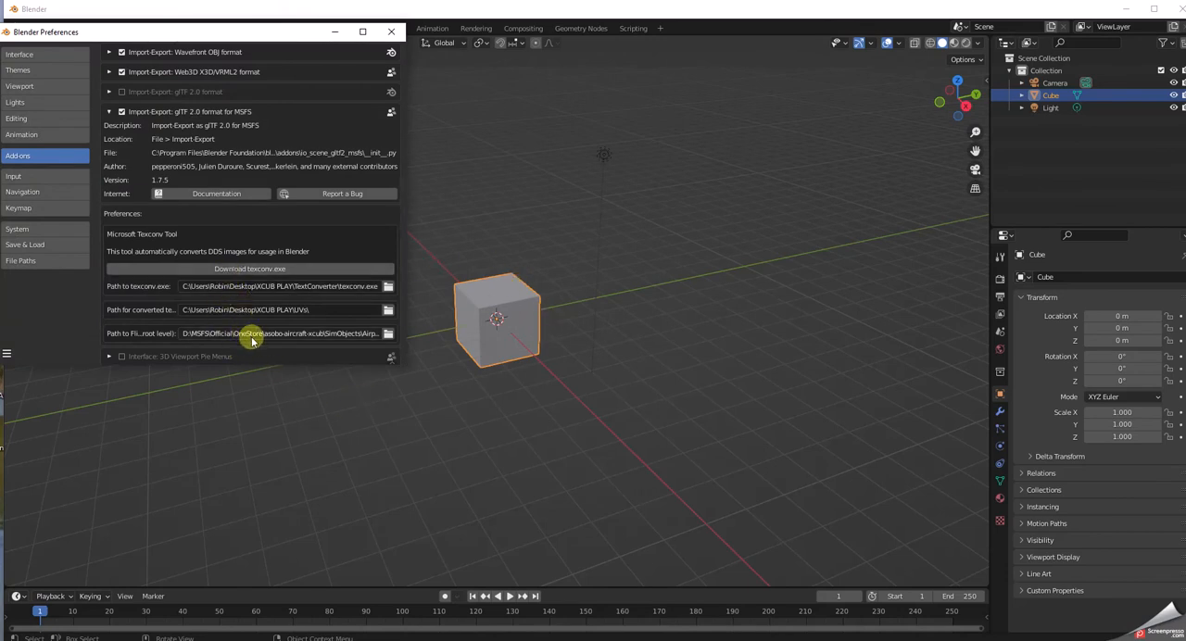
left_click(393, 35)
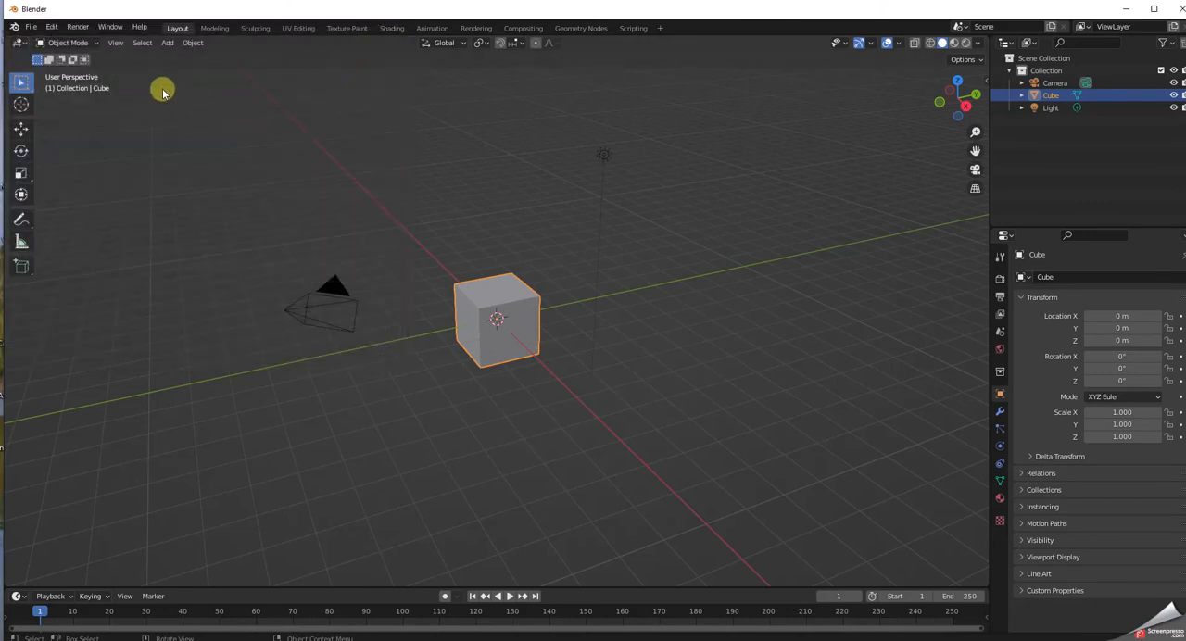
Start a glTF 2.0 for MSFS import and browse to D:\MSFS\Official\OneStore.
left_click(30, 26)
mouse_move(60, 257)
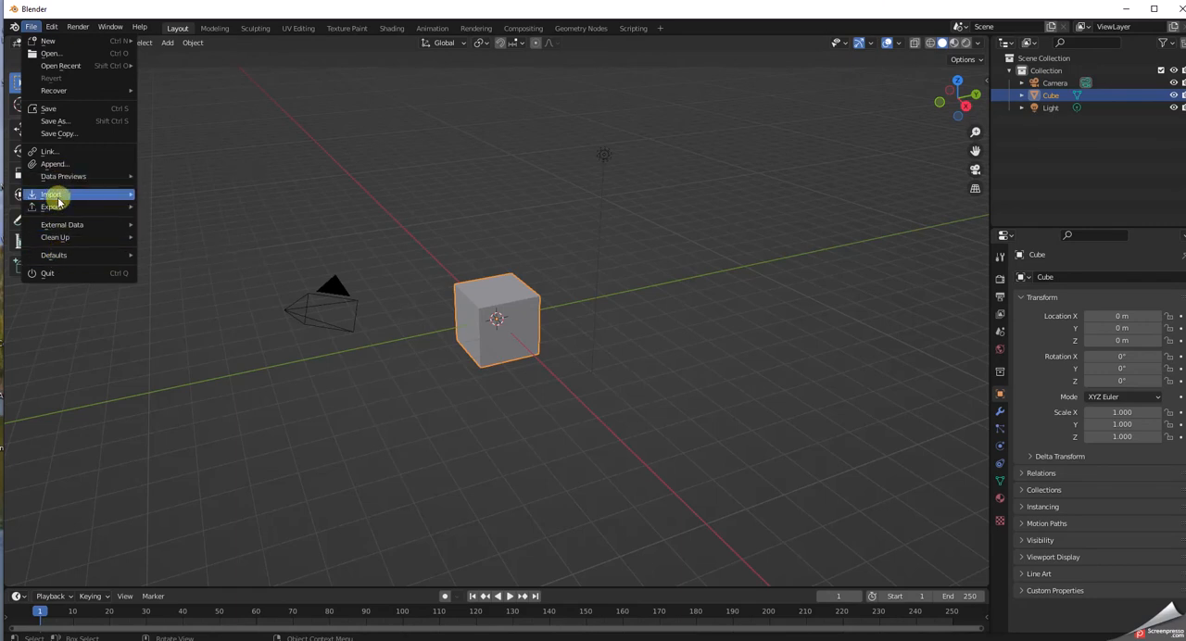
mouse_move(56, 196)
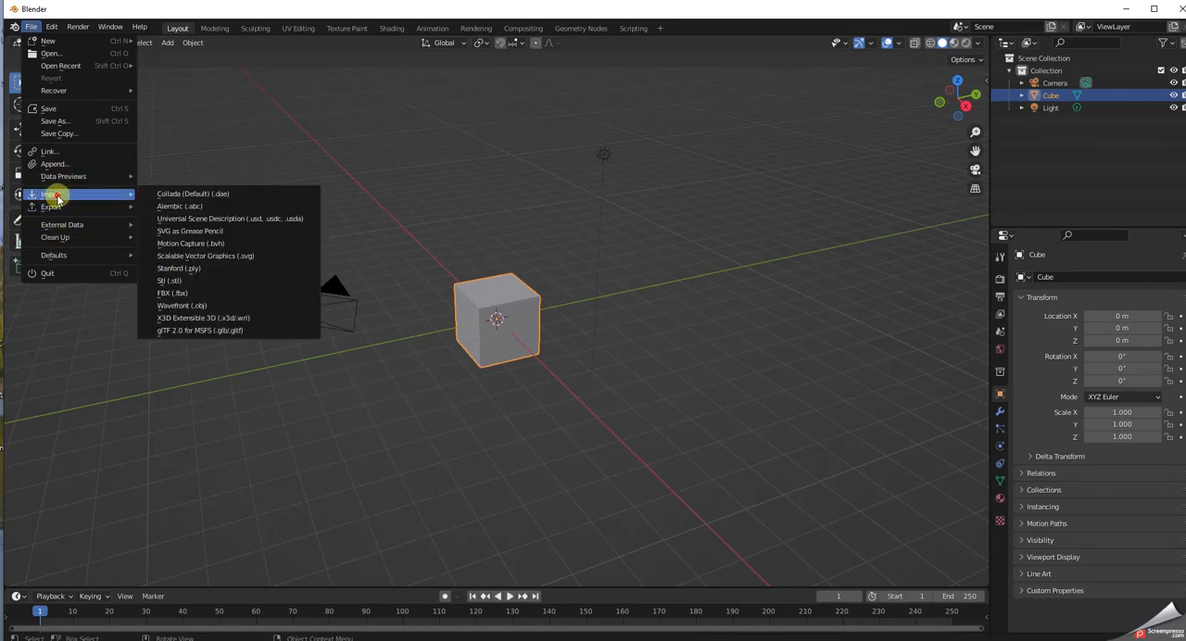
left_click(218, 332)
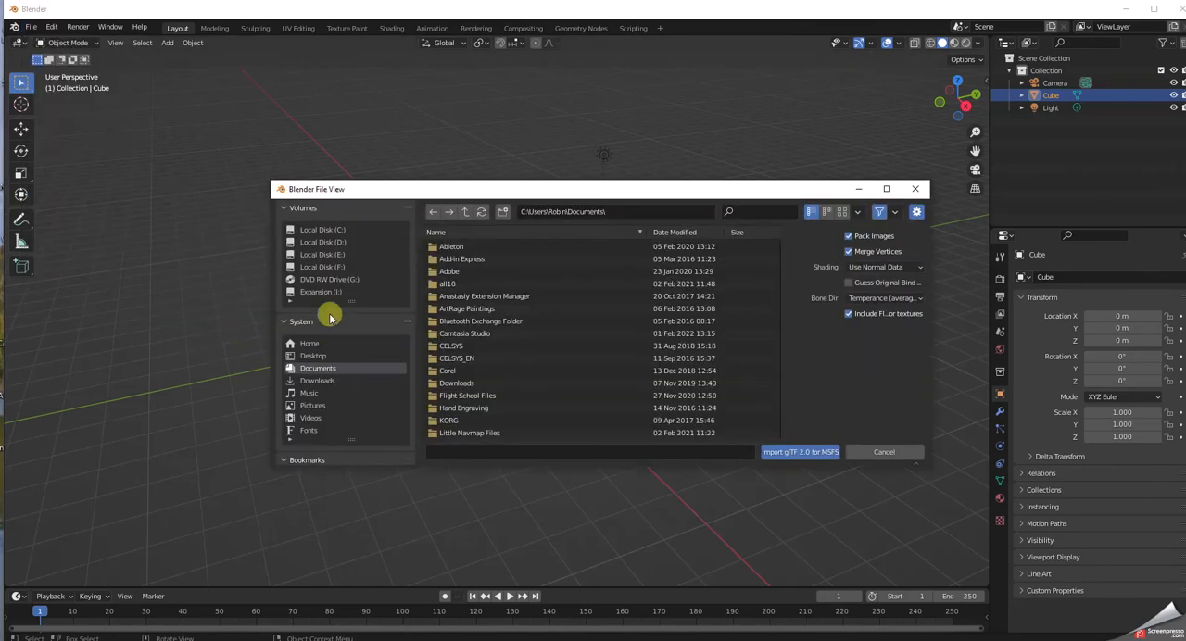
left_click(323, 243)
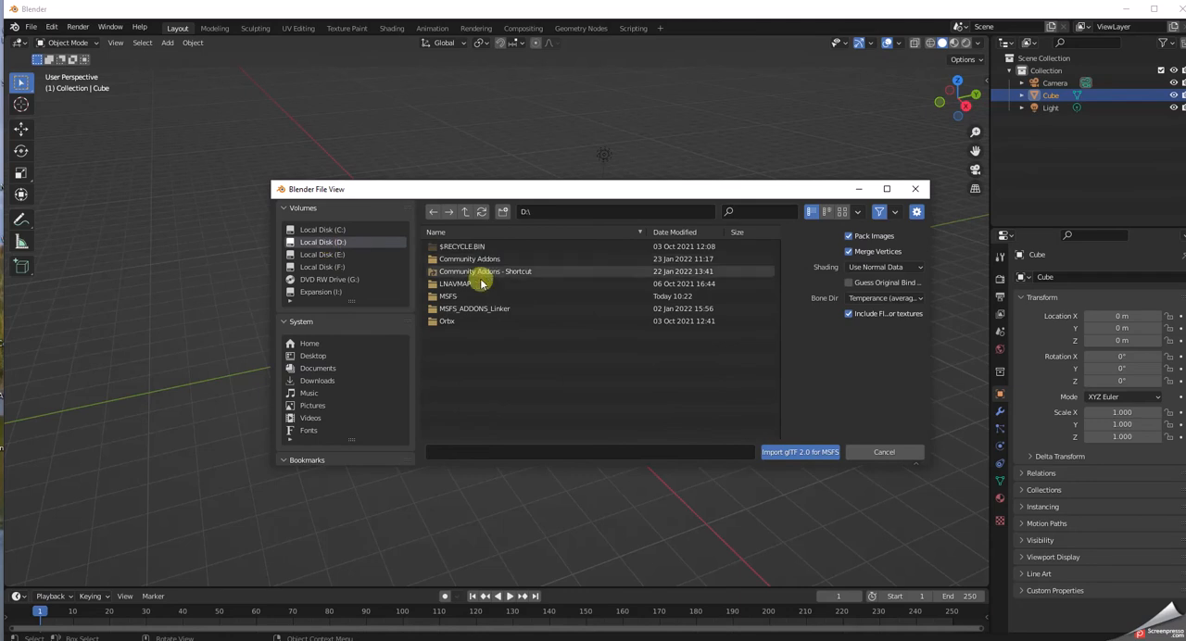
left_click(449, 296)
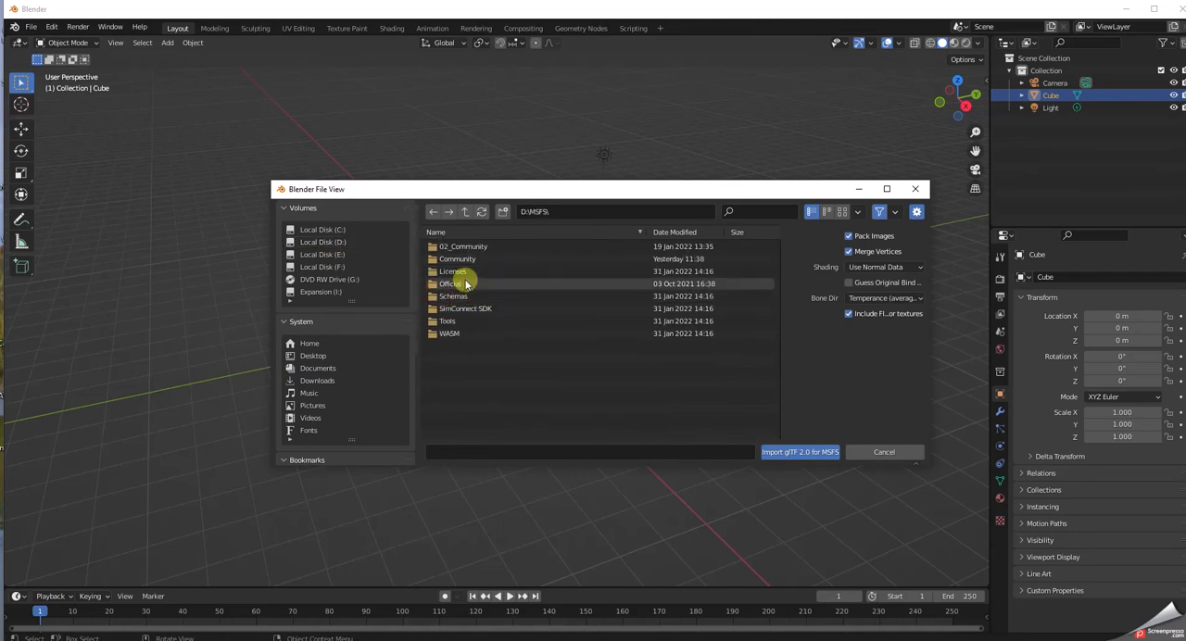
left_click(444, 286)
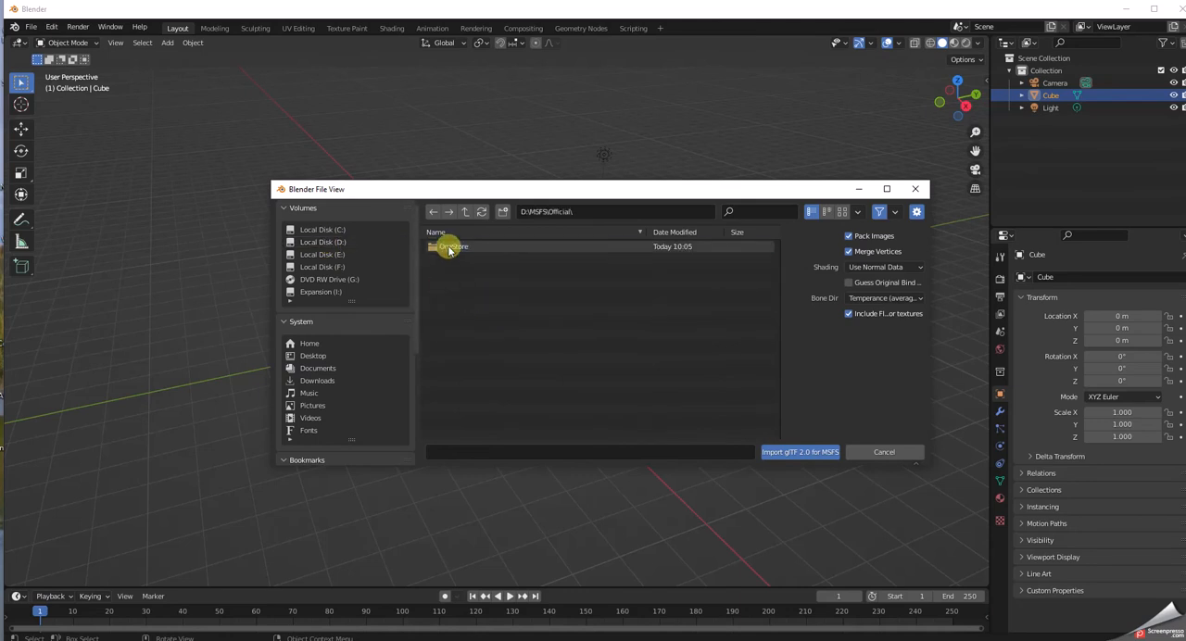
left_click(445, 245)
scroll(495, 315, "down", 3)
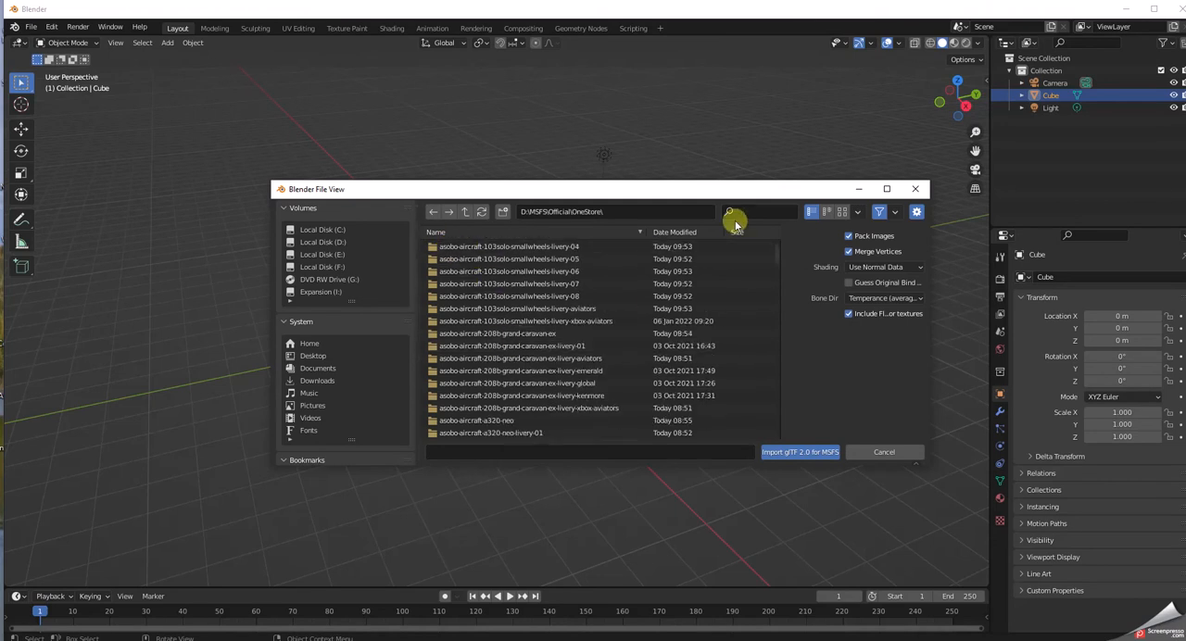
Filter the folders for xcub and open asobo-aircraft-xcub\SimObjects\Airplanes\Asobo_XCub\model.
type("xc")
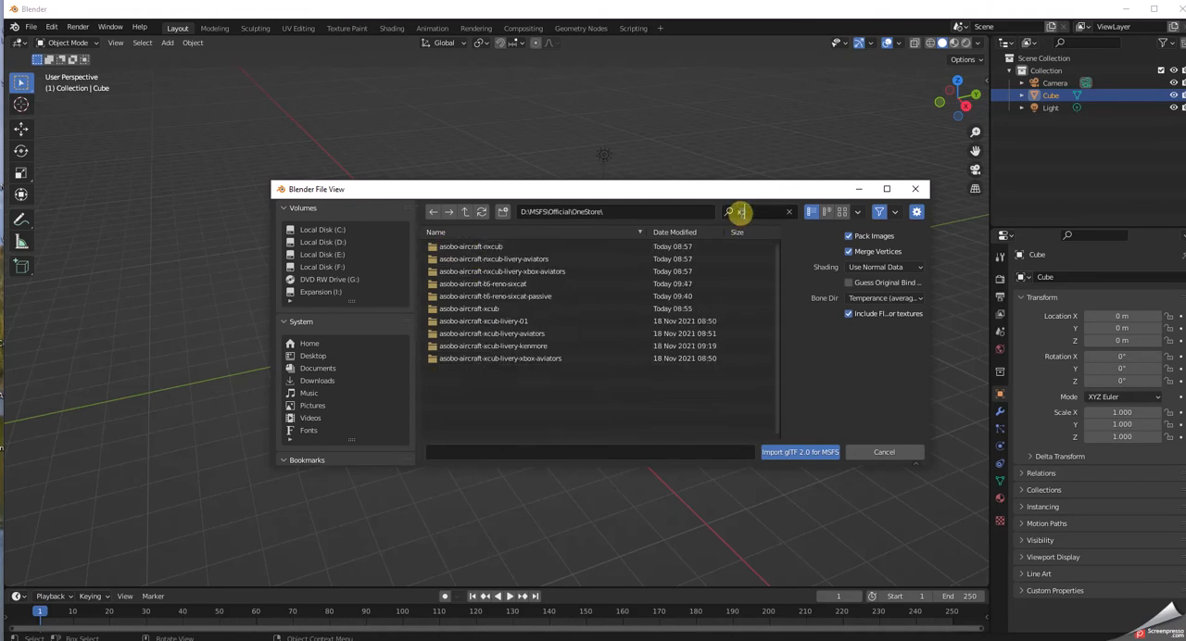
type("ub")
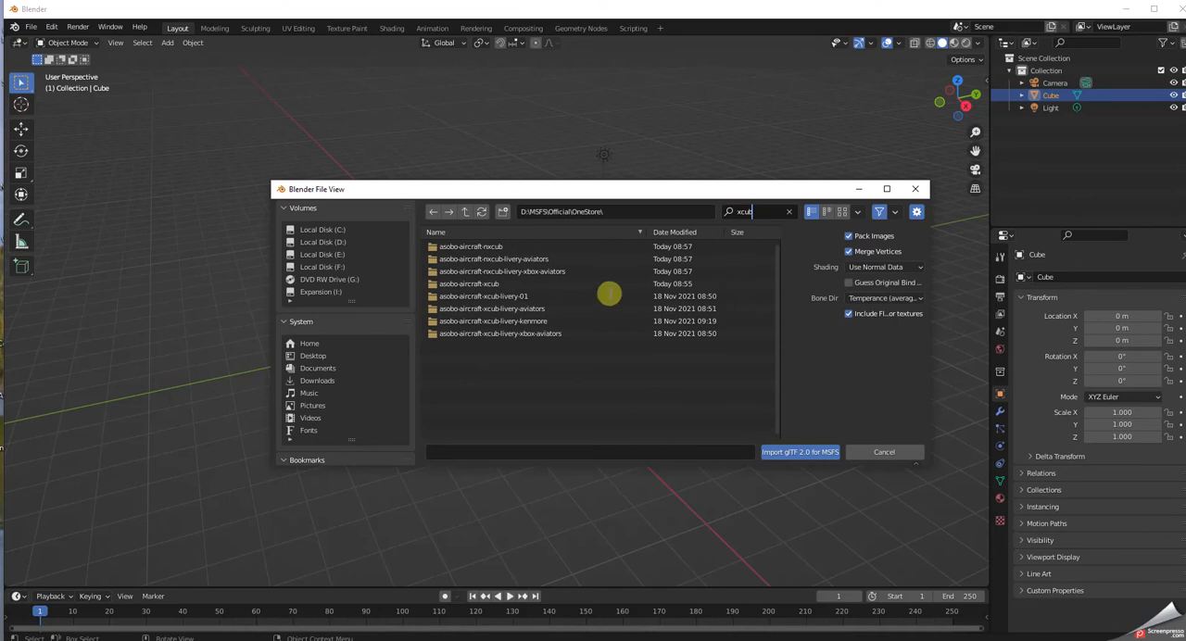
left_click(498, 283)
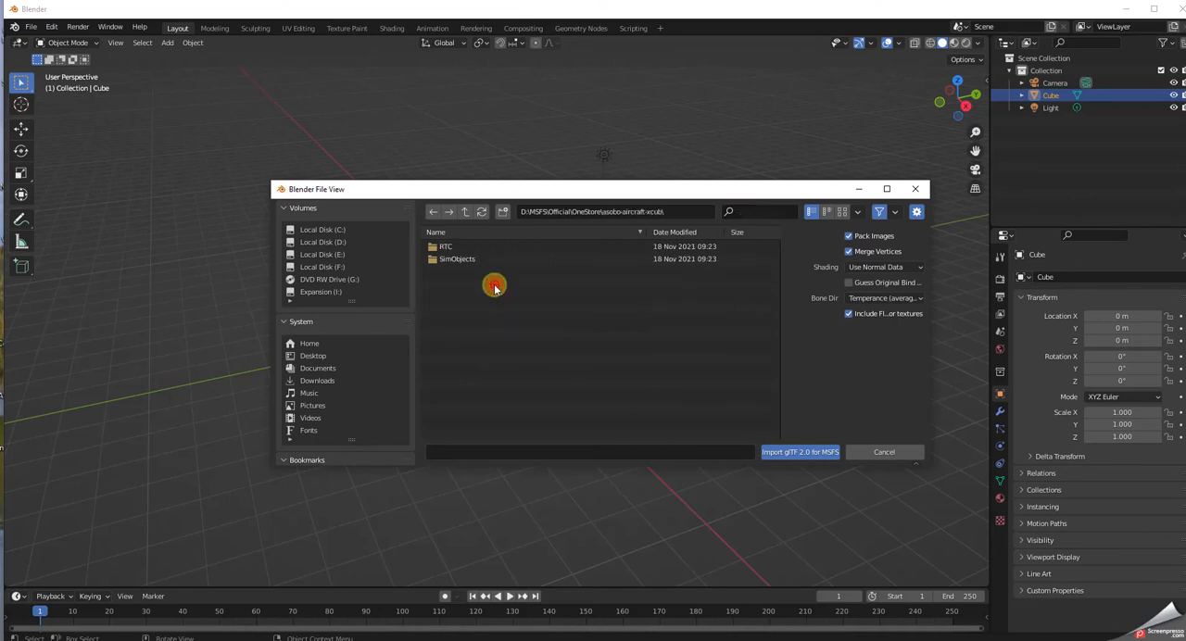
left_click(448, 260)
left_click(448, 246)
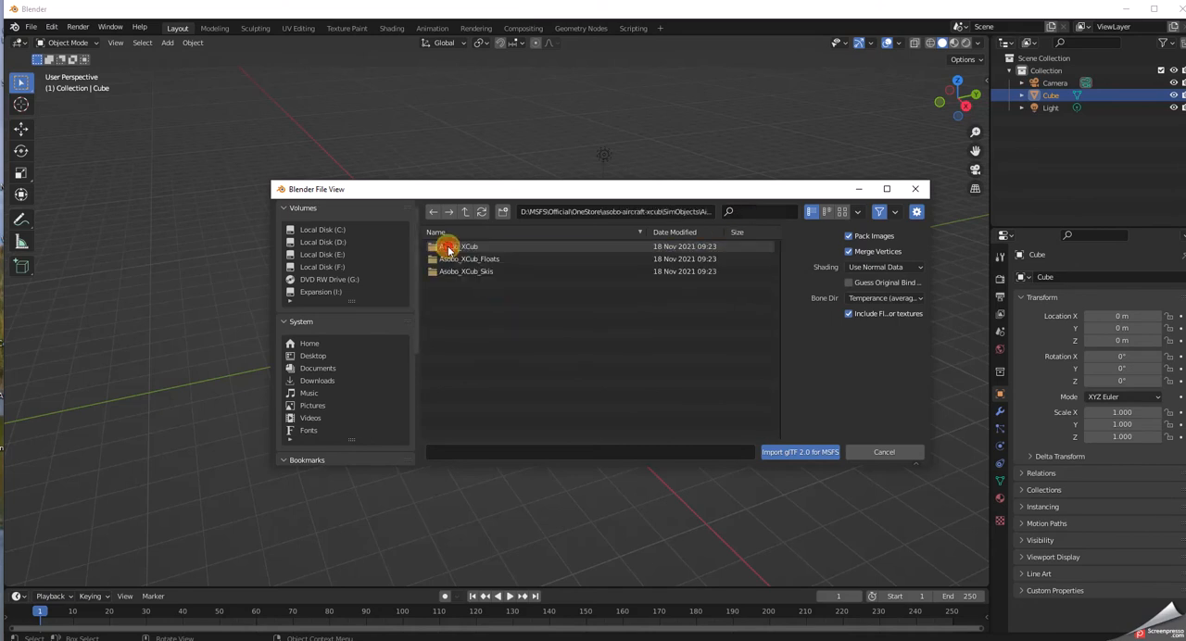
left_click(449, 248)
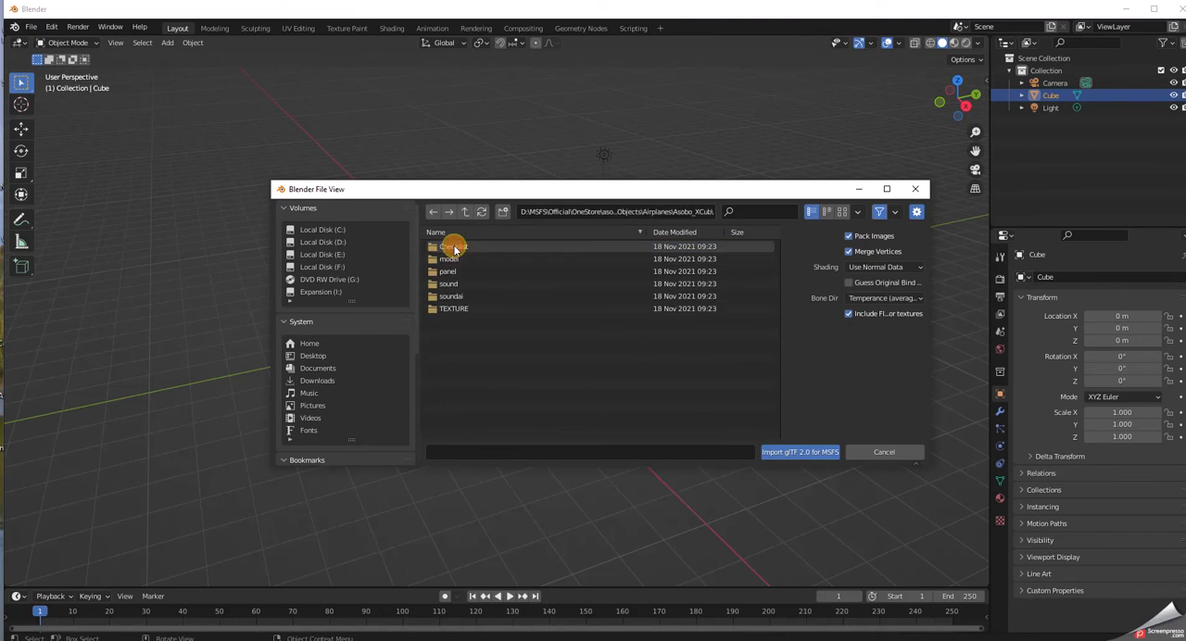
left_click(449, 258)
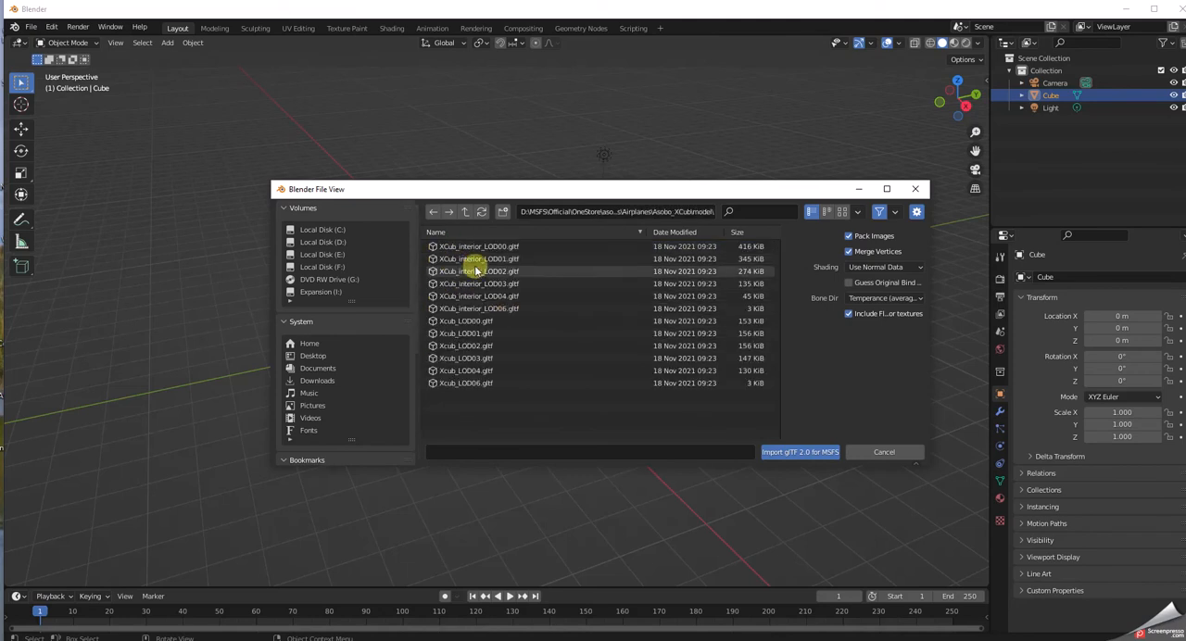
Import Xcub_LOD00.gltf into the default scene, look over the aircraft and undo the import.
left_click(479, 323)
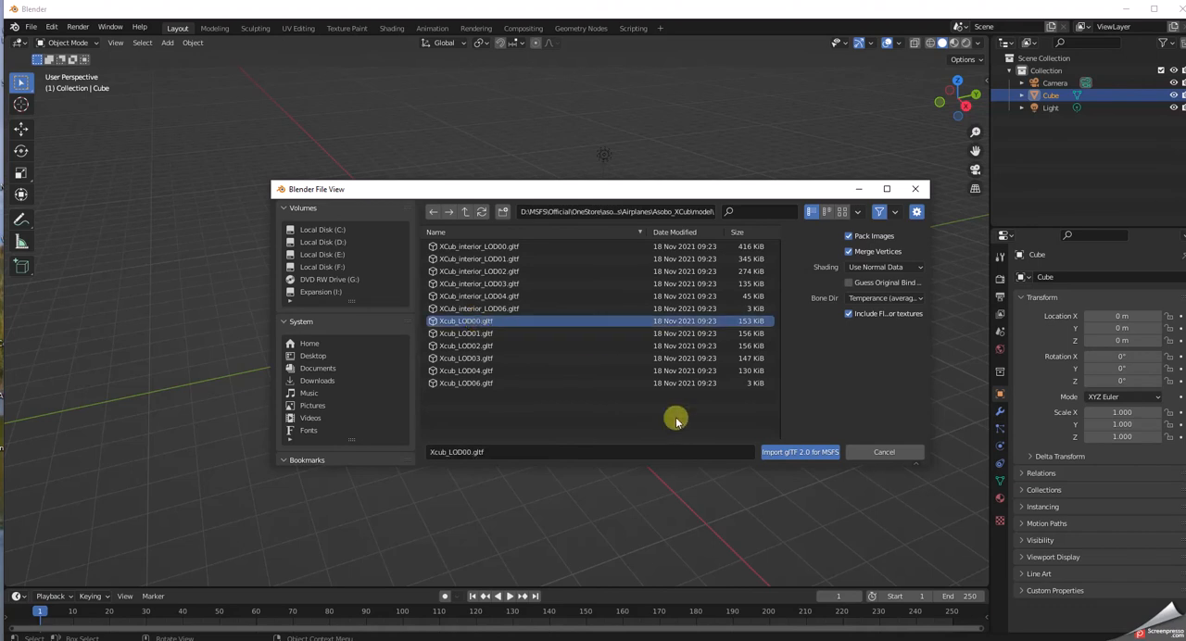
left_click(818, 454)
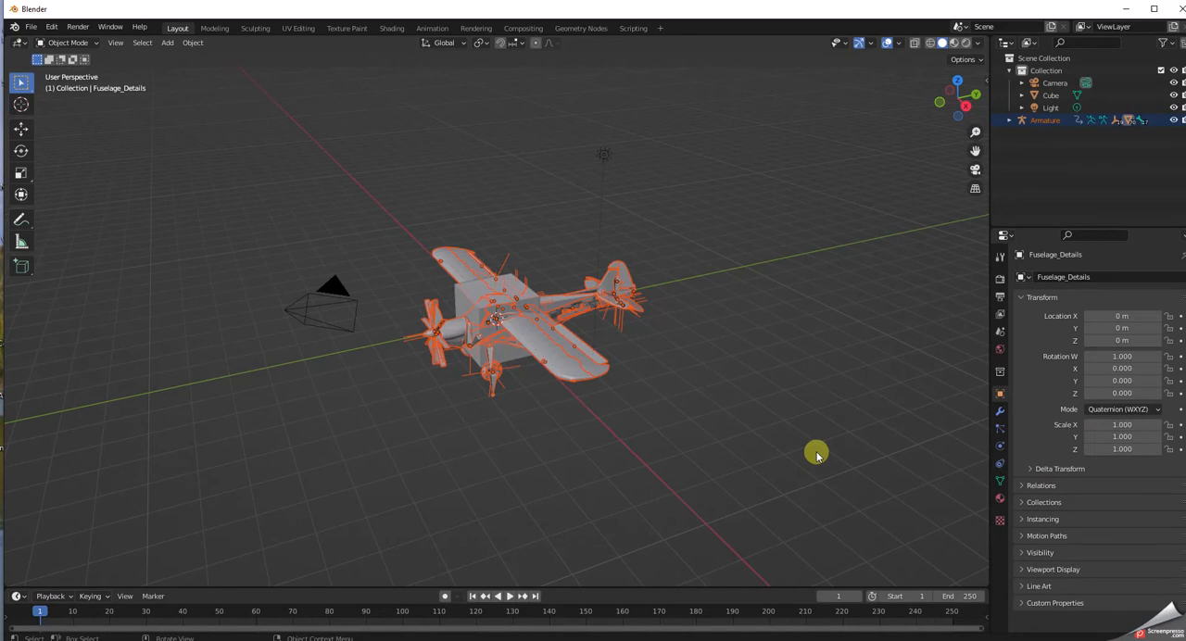
scroll(535, 417, "up", 5)
scroll(537, 413, "down", 4)
scroll(538, 400, "up", 2)
scroll(538, 400, "down", 4)
left_click(50, 29)
left_click(66, 44)
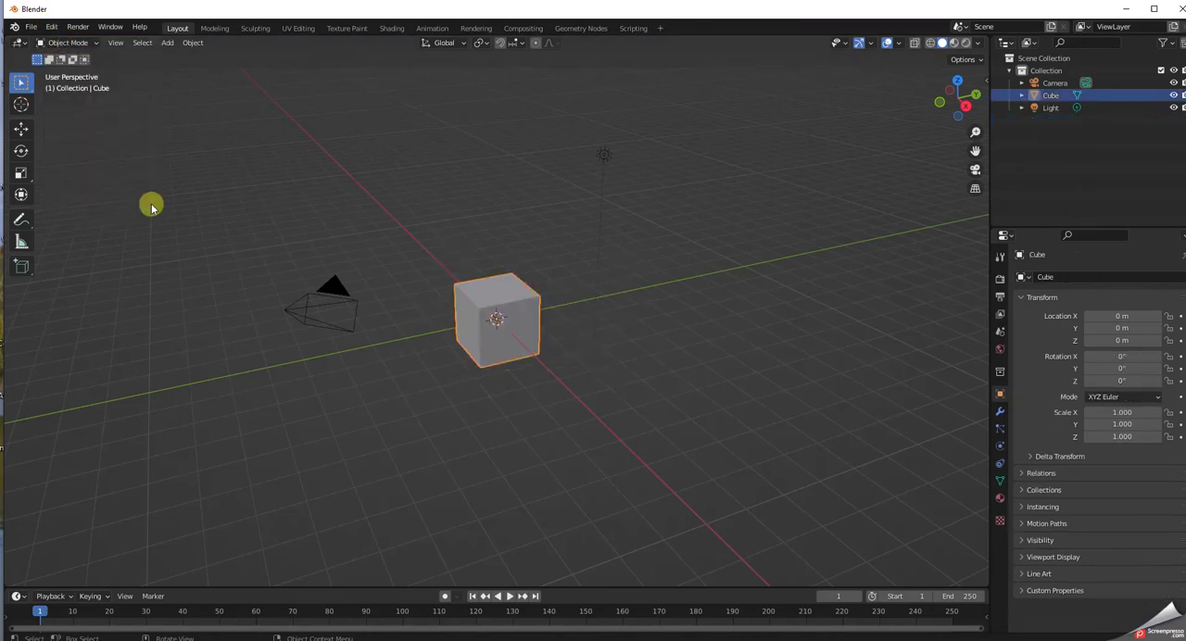
Delete the default camera, cube and light from the scene.
left_click_drag(178, 195, 777, 454)
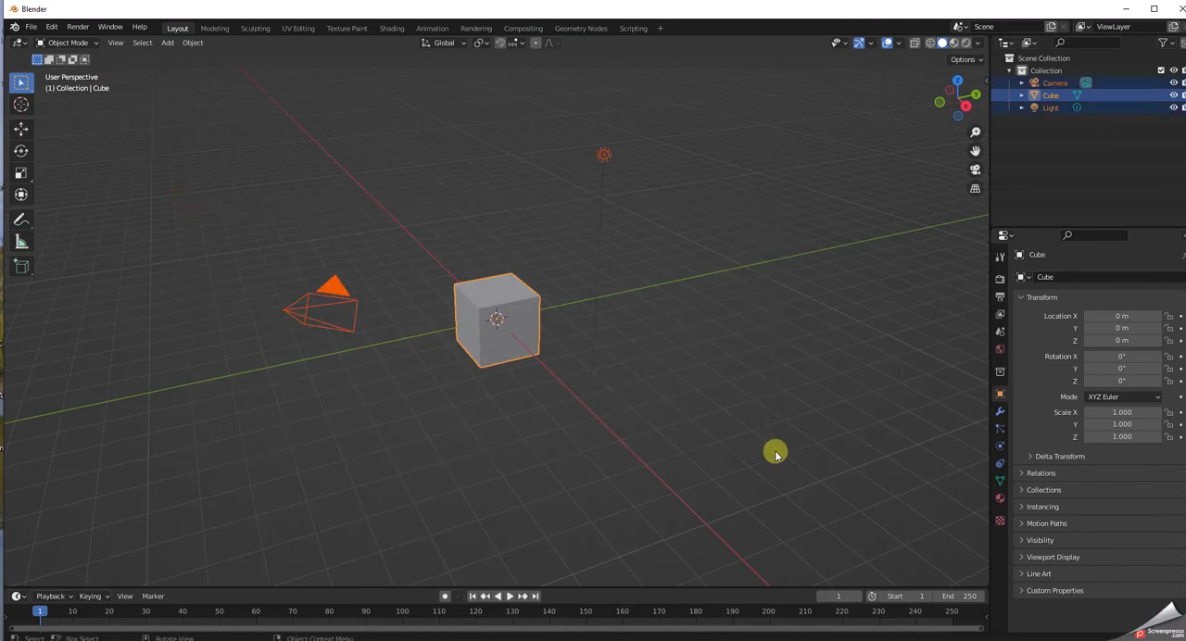
key("Delete")
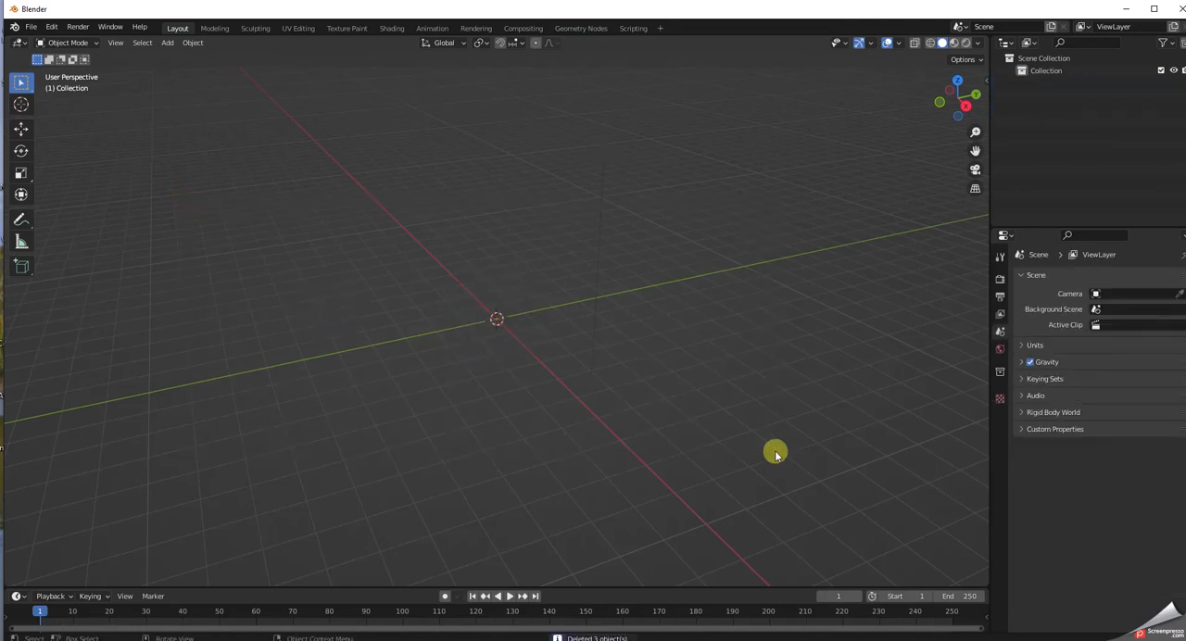
Import Xcub_LOD00.gltf from the Asobo_XCub model folder as glTF 2.0 for MSFS into the empty scene.
left_click(32, 26)
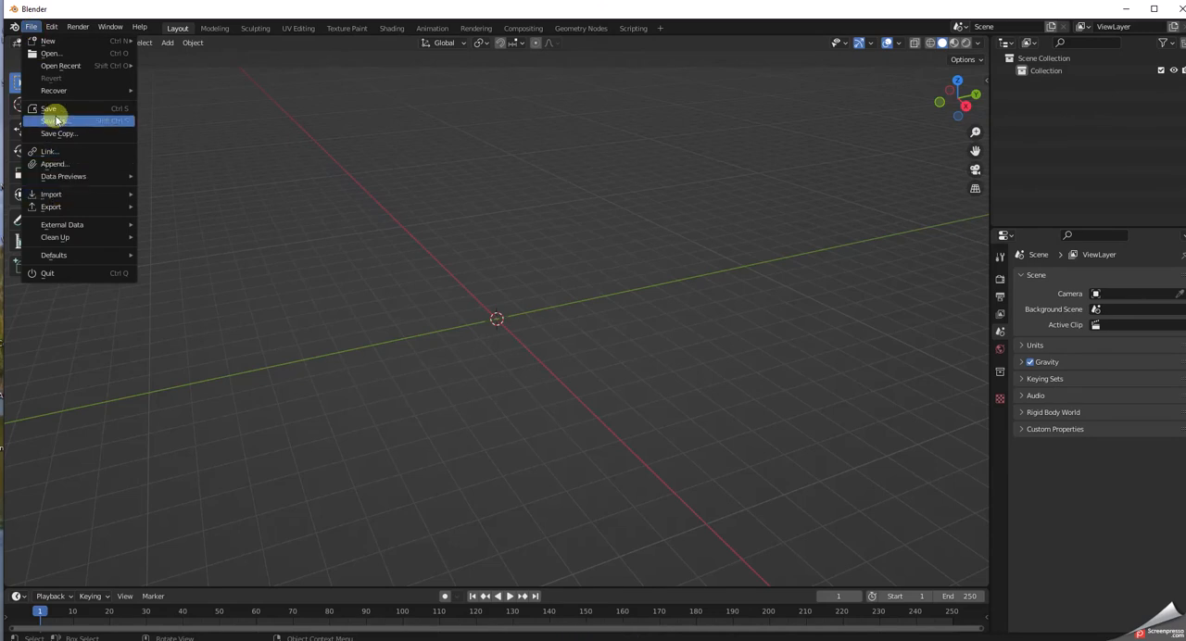
mouse_move(54, 197)
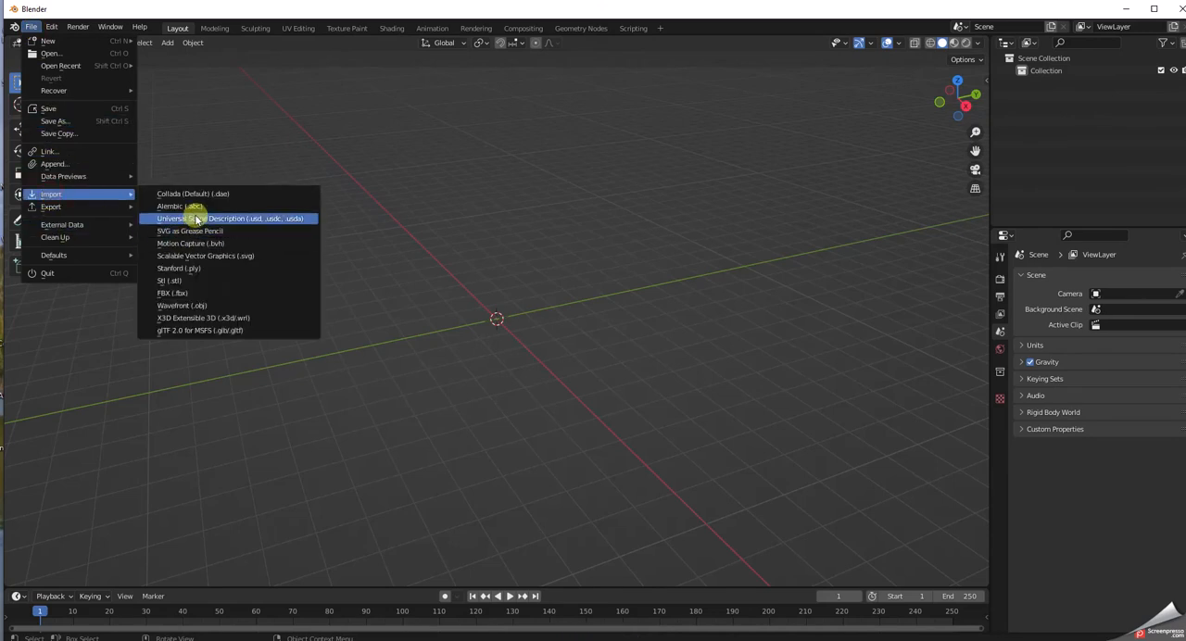
left_click(177, 330)
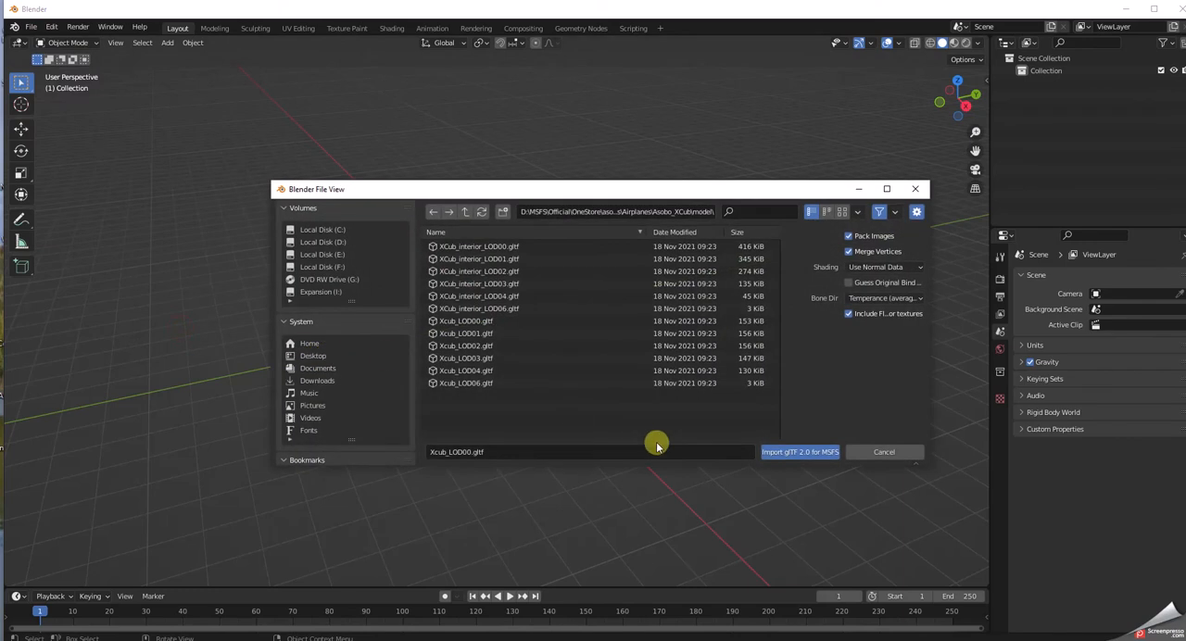
left_click(474, 324)
left_click(800, 452)
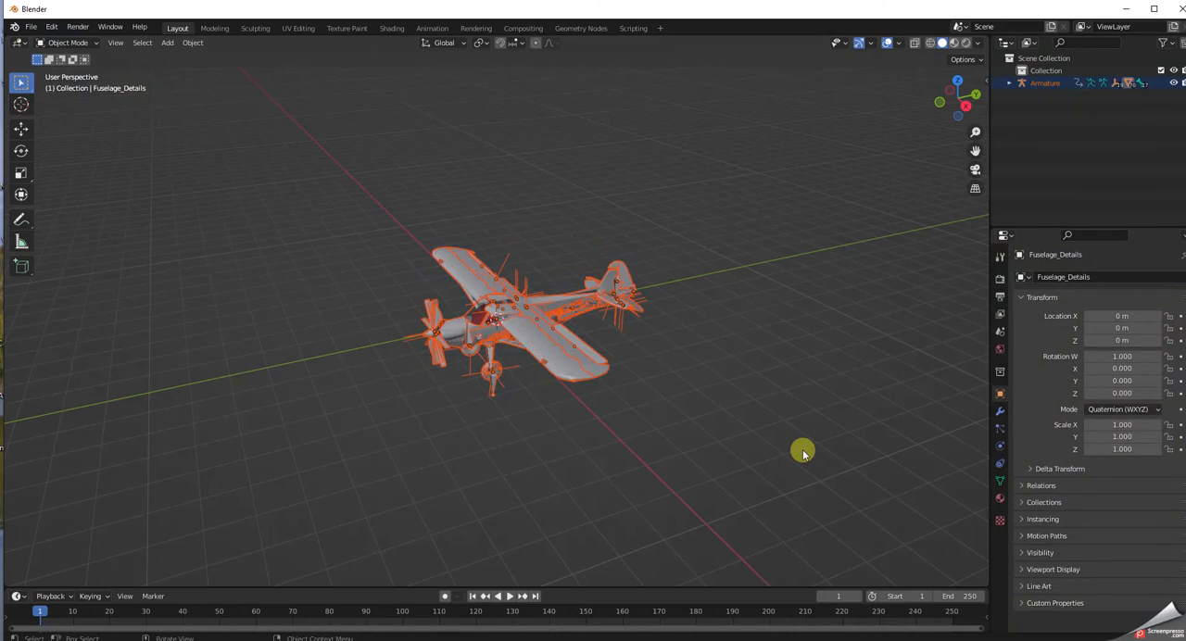
scroll(607, 448, "up", 3)
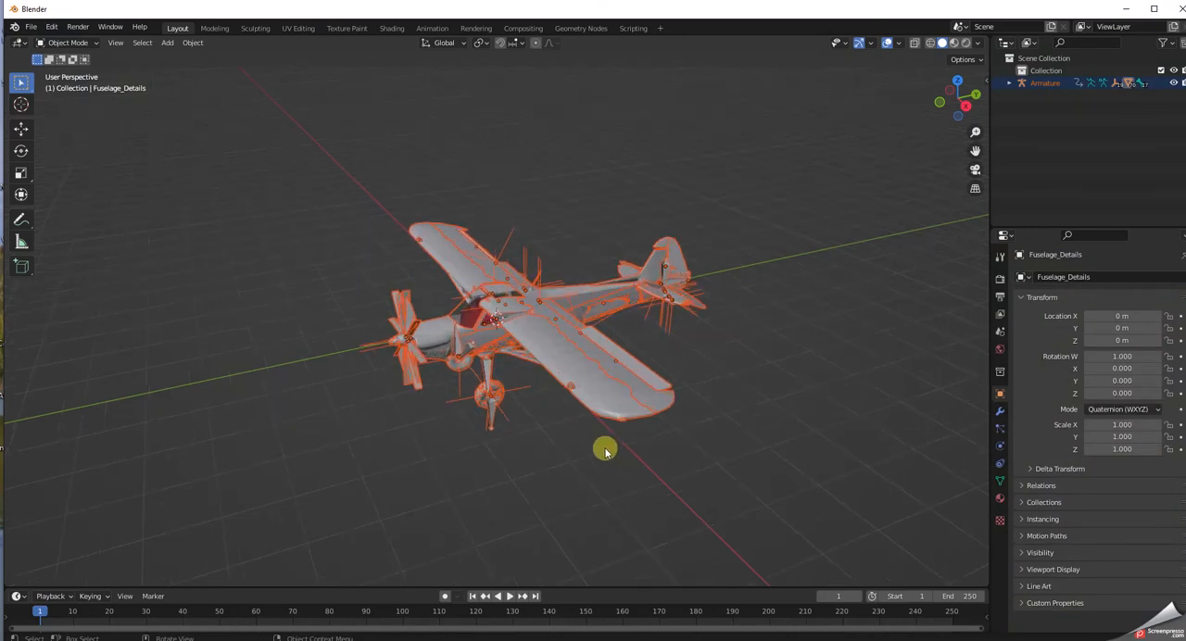
scroll(605, 452, "up", 2)
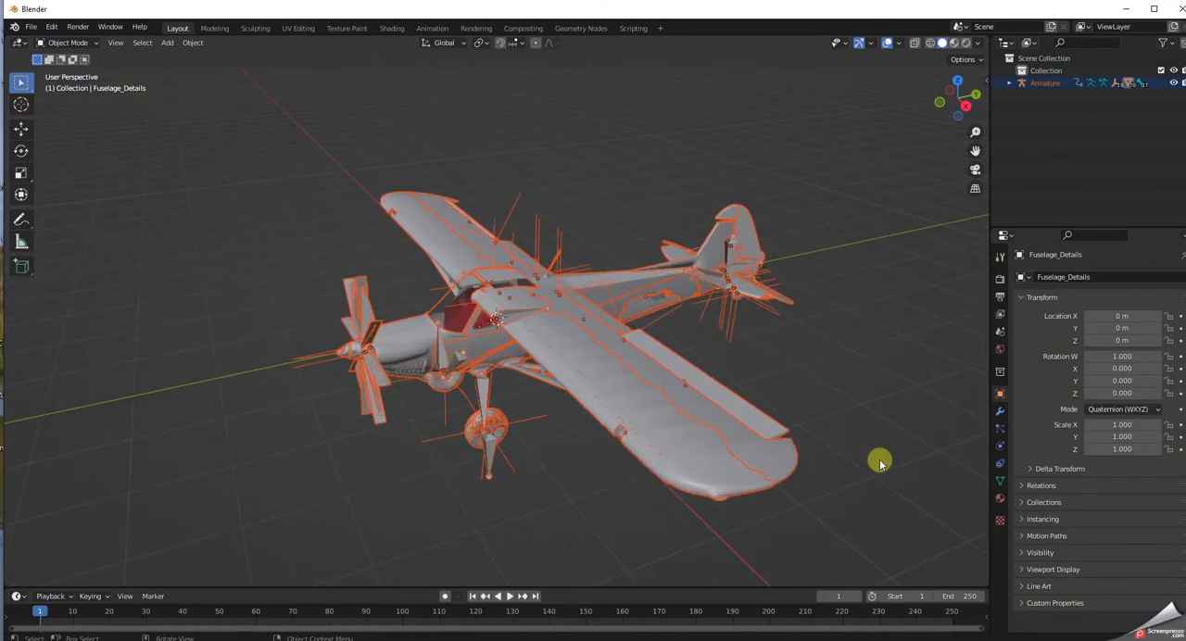
Check the texture images in the UVs folder inside XCUB PLAY on the desktop and return to Blender.
left_click_drag(665, 19, 650, 256)
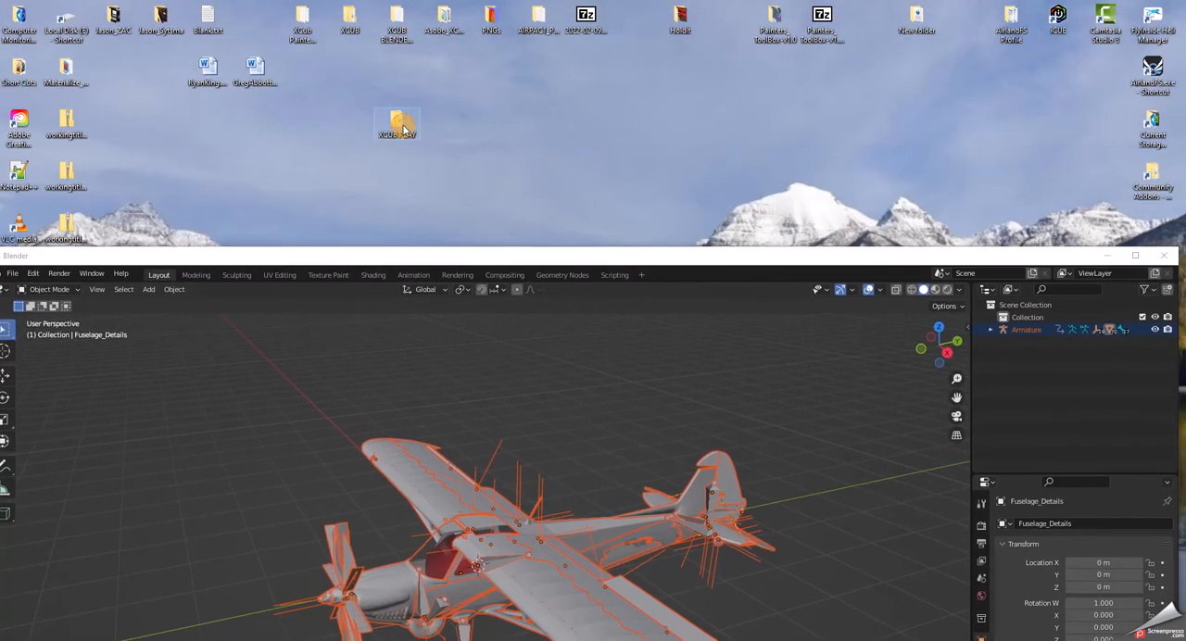
double_click(402, 127)
double_click(209, 275)
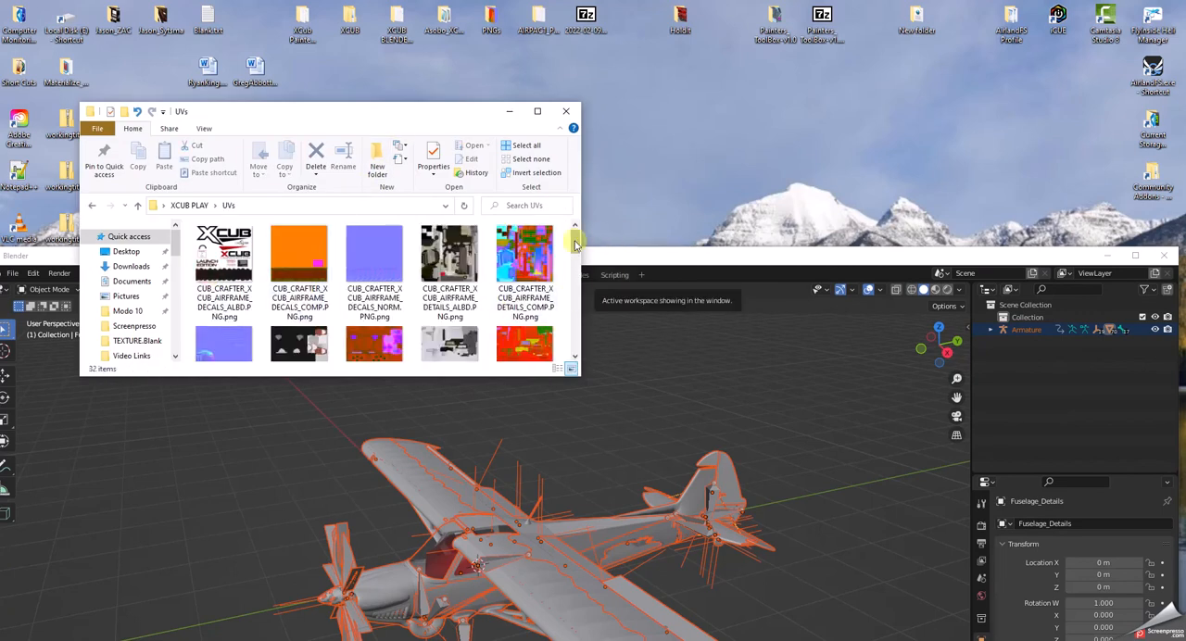
mouse_move(574, 243)
left_mouse_down()
mouse_move(577, 343)
mouse_move(573, 235)
left_mouse_up()
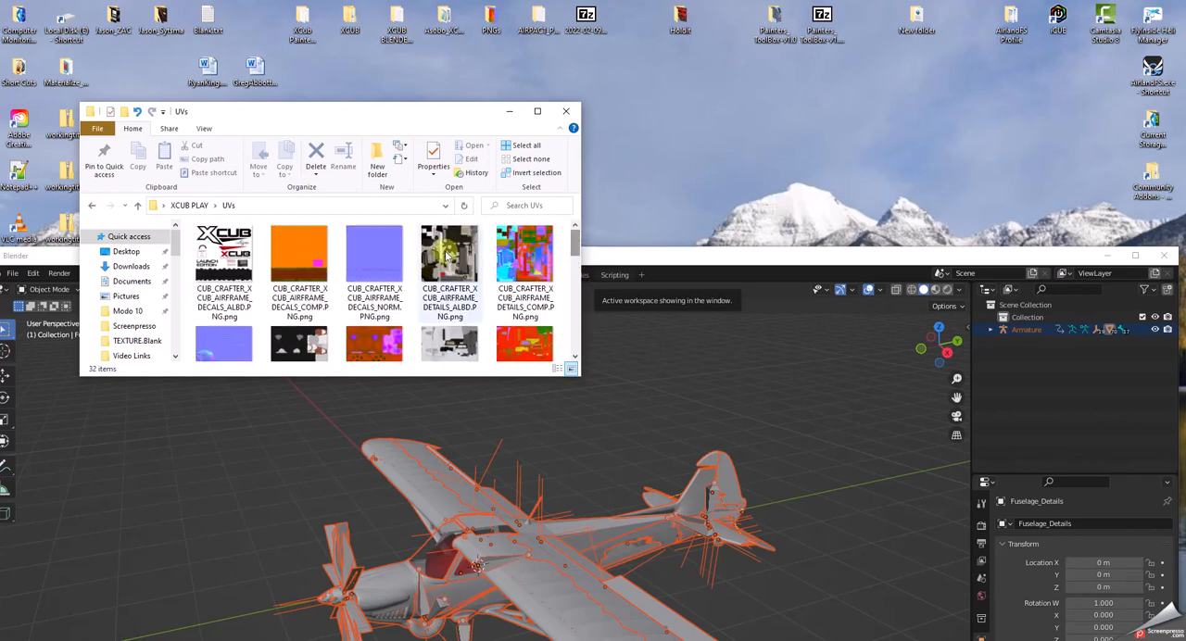
left_click(566, 112)
left_click_drag(641, 258, 673, 10)
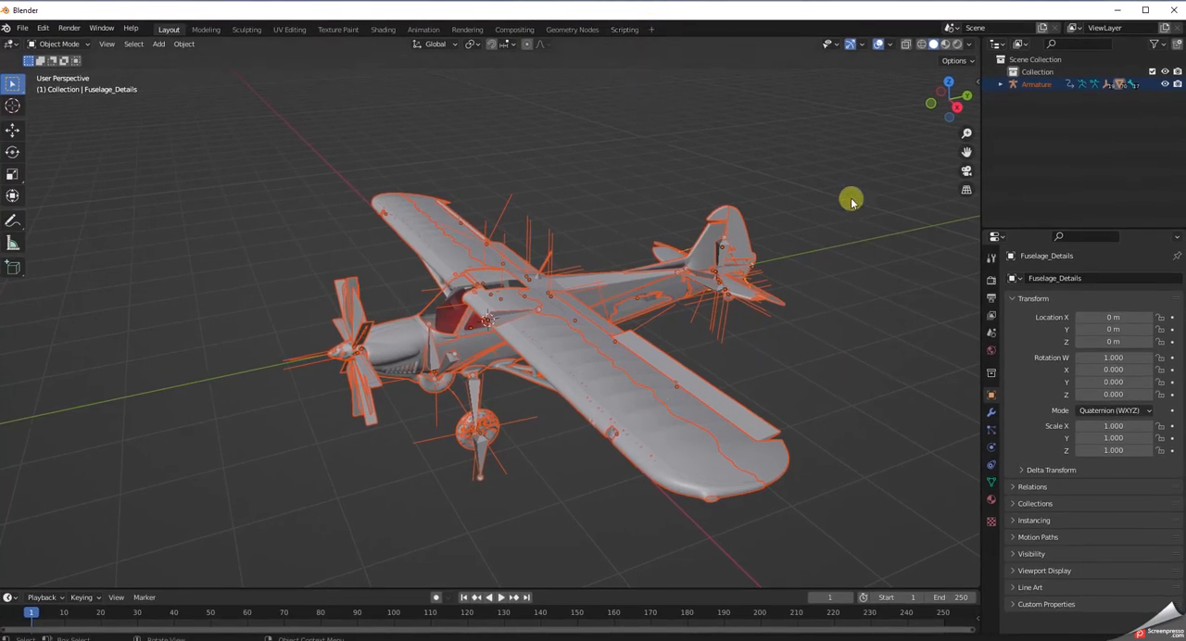
Switch the viewport shading to Material Preview and look over the textured aircraft from several angles.
left_click(946, 44)
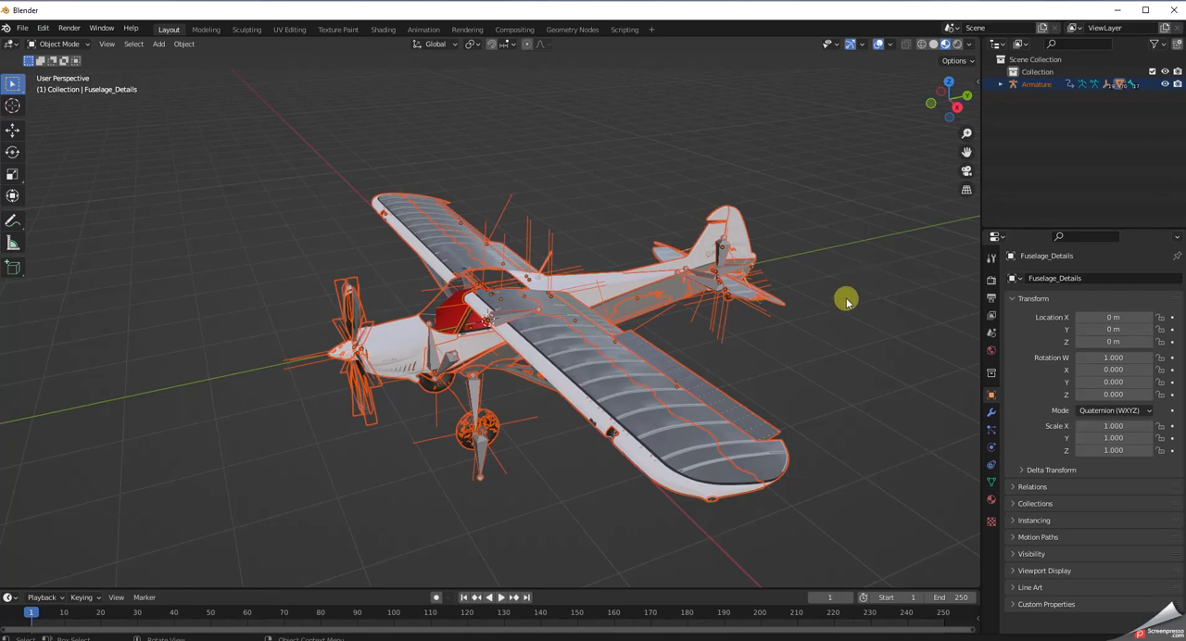
mouse_move(815, 350)
middle_mouse_down()
mouse_move(818, 273)
mouse_move(829, 366)
mouse_move(818, 387)
mouse_move(758, 397)
mouse_move(720, 325)
mouse_move(744, 294)
mouse_move(818, 265)
mouse_move(829, 333)
middle_mouse_up()
scroll(817, 277, "up", 3)
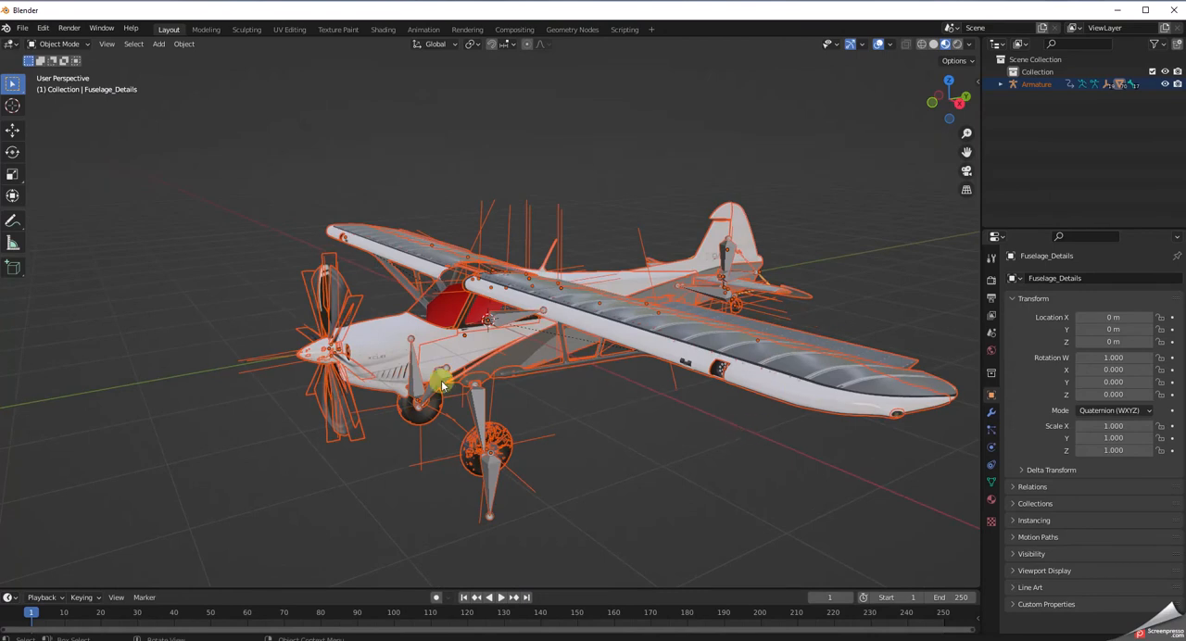
middle_click_drag(622, 499, 638, 521)
scroll(638, 520, "up", 1)
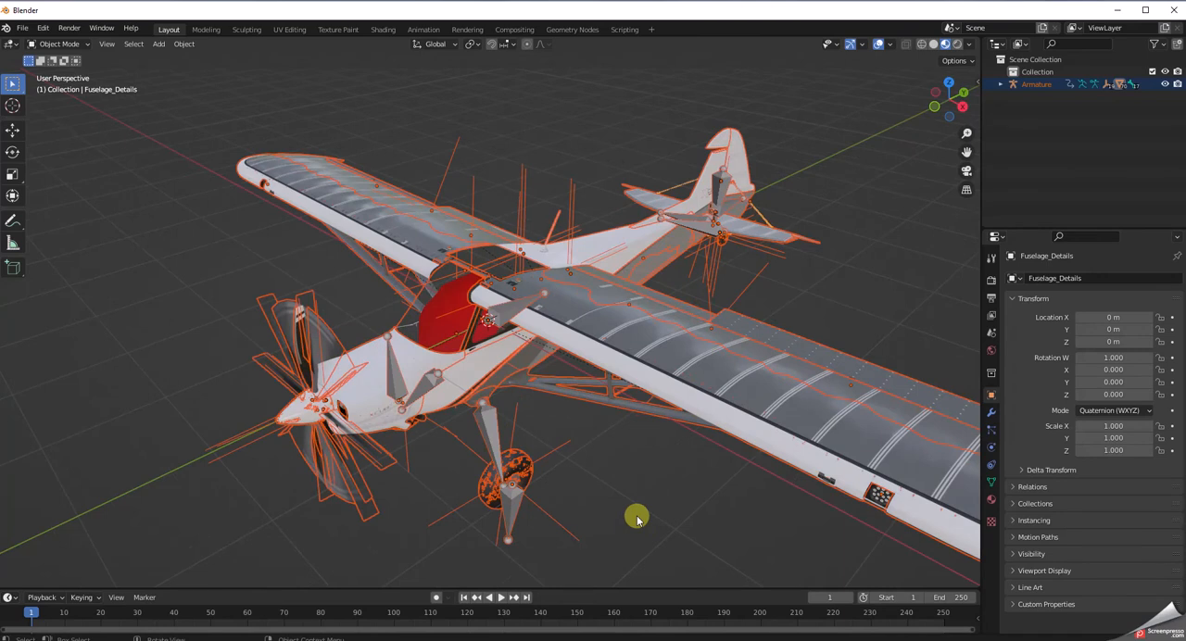
scroll(638, 520, "down", 3)
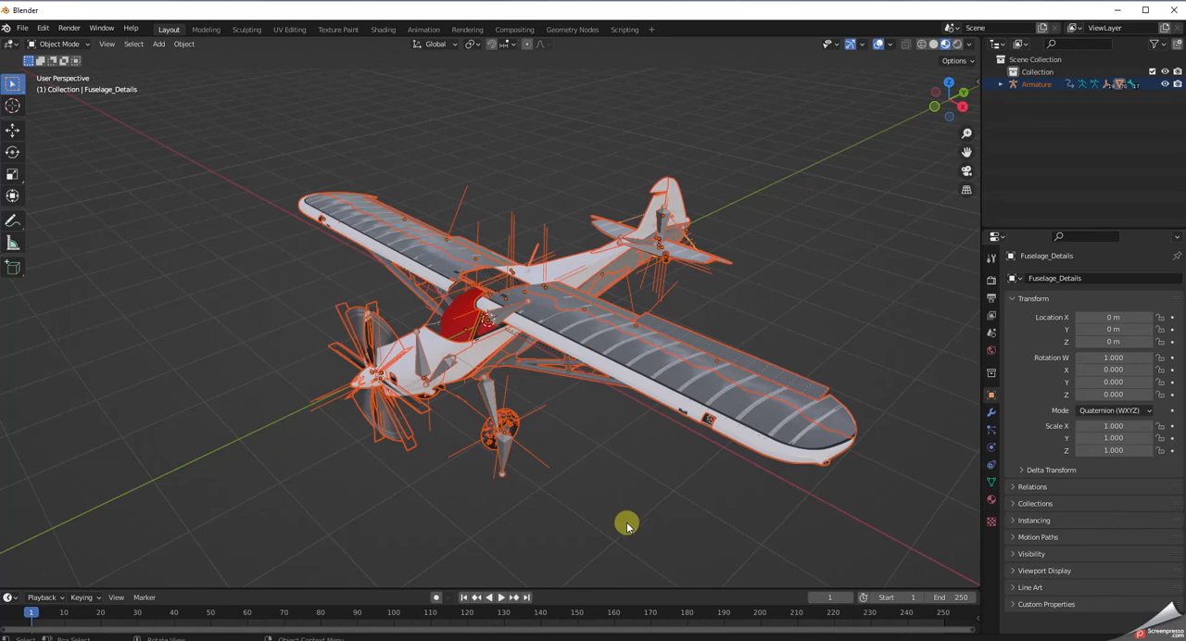
middle_click_drag(615, 513, 613, 505)
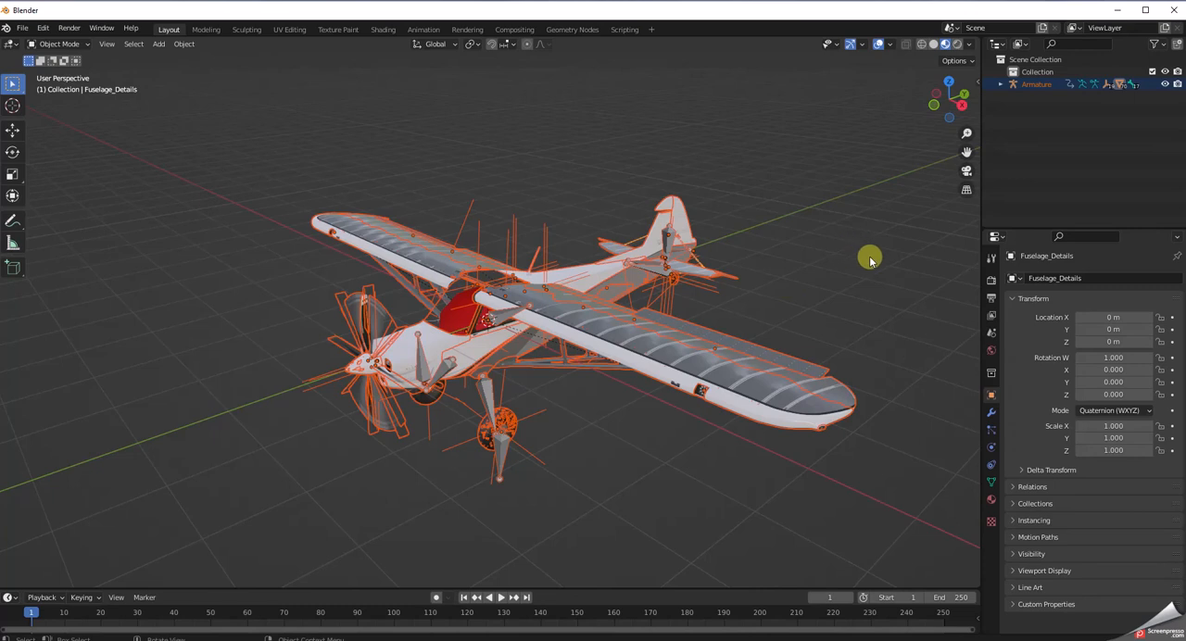
left_click(837, 48)
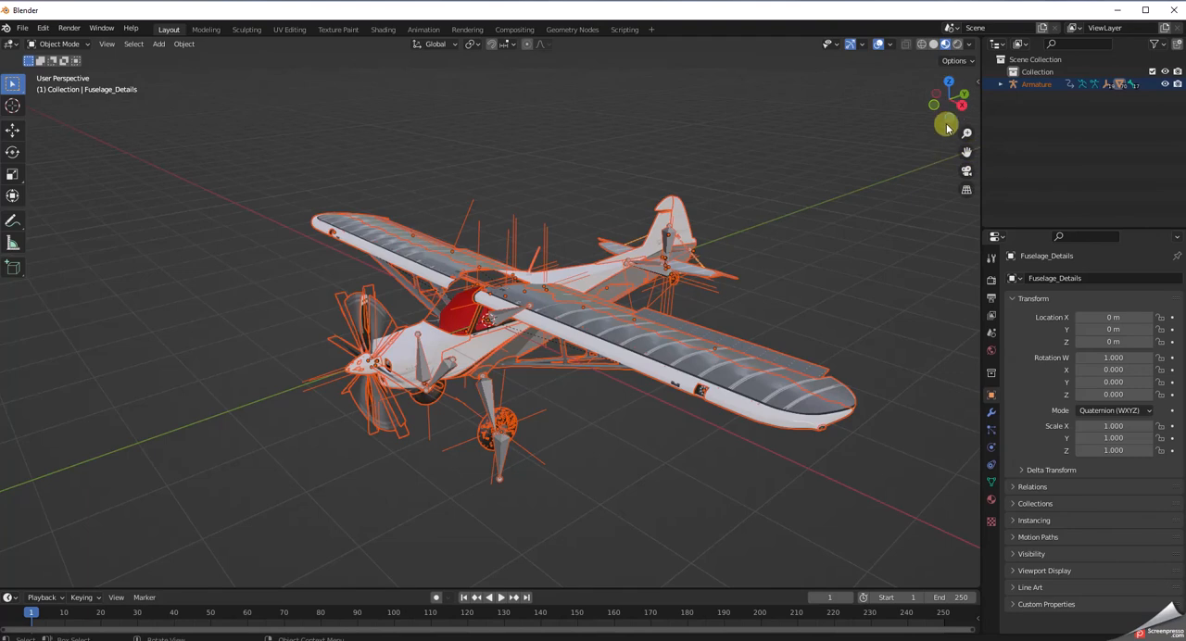
left_click(862, 45)
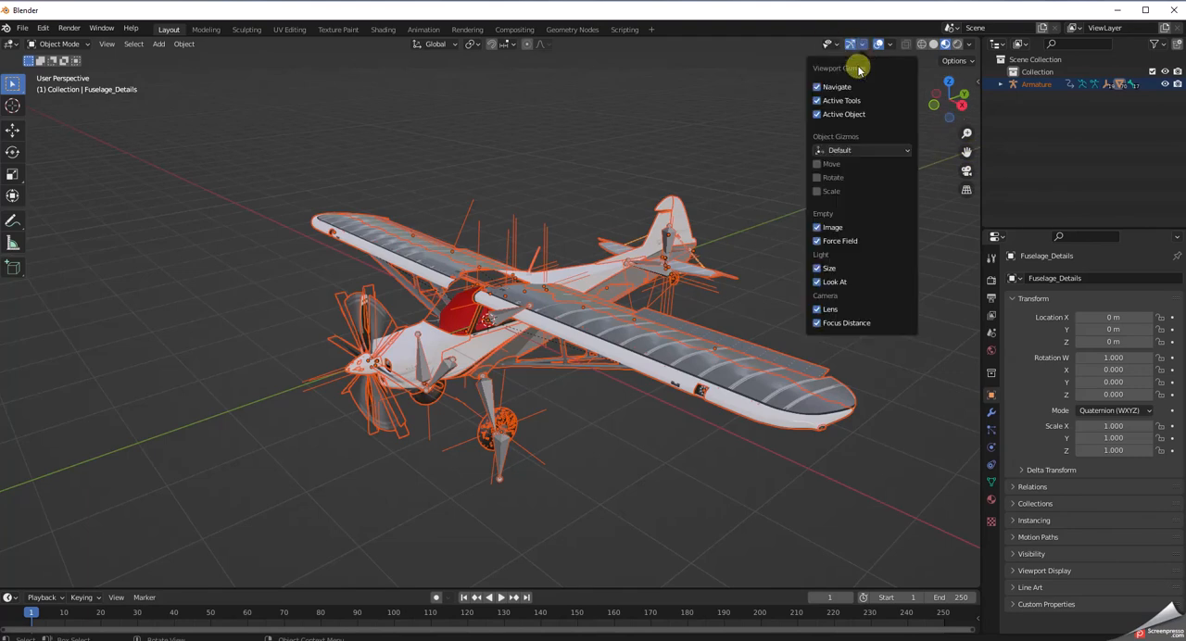
left_click(835, 46)
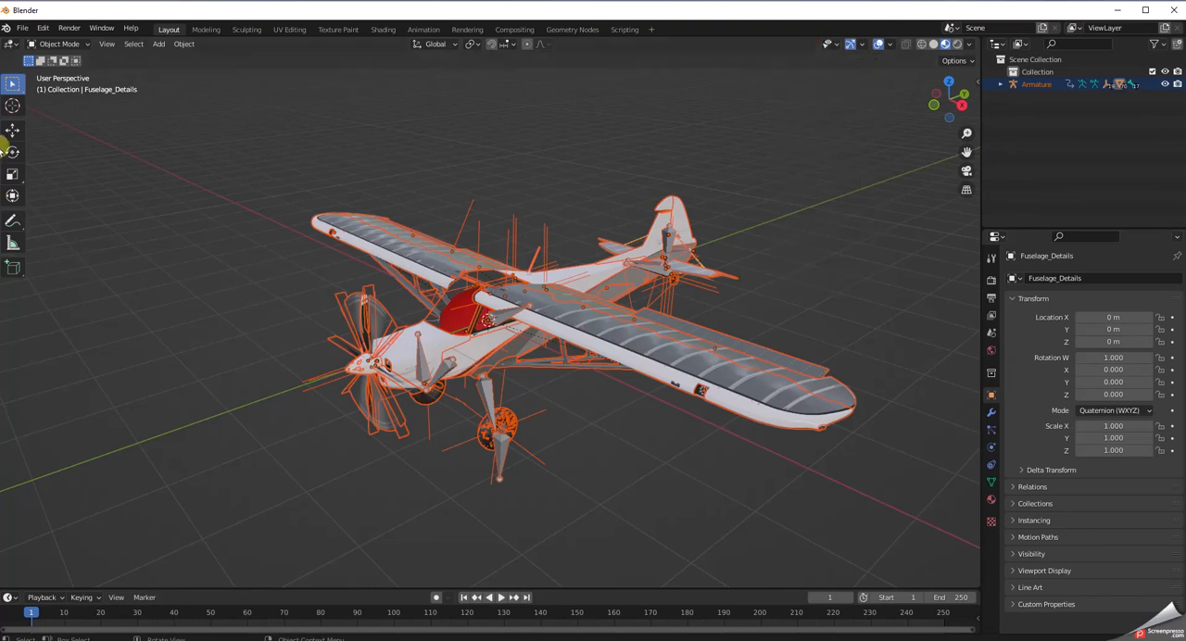
left_click(862, 44)
Hide the floor, the X and Y axes, the 3D cursor and the annotations in the viewport overlays.
left_click(891, 47)
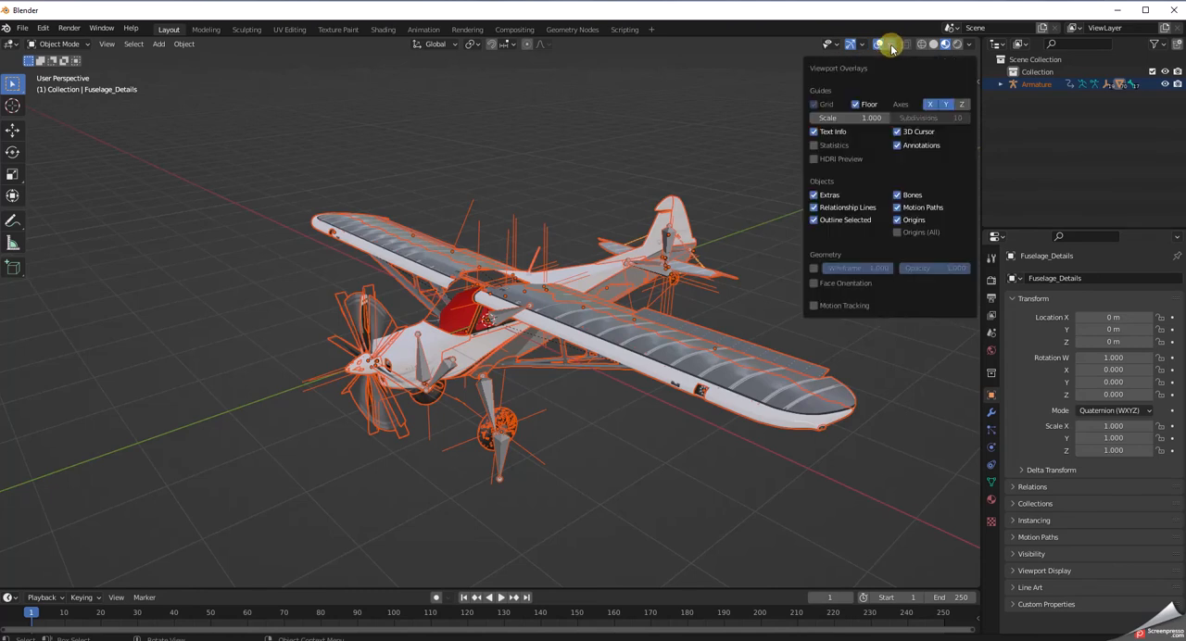
left_click(857, 104)
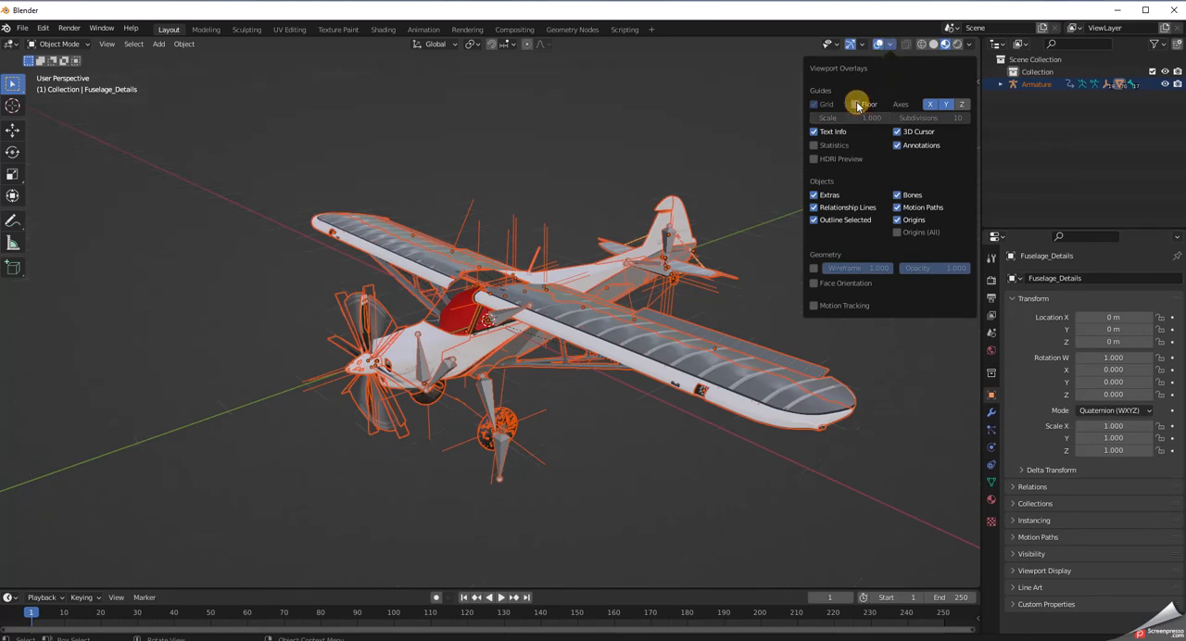
left_click(929, 103)
left_click(945, 104)
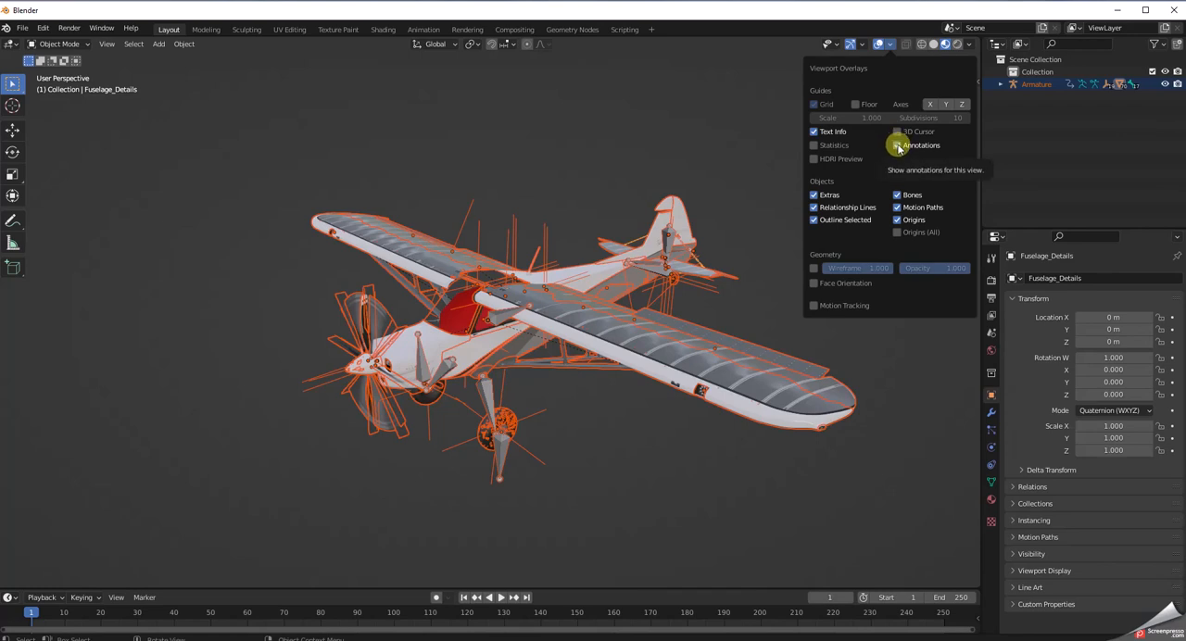
left_click(898, 147)
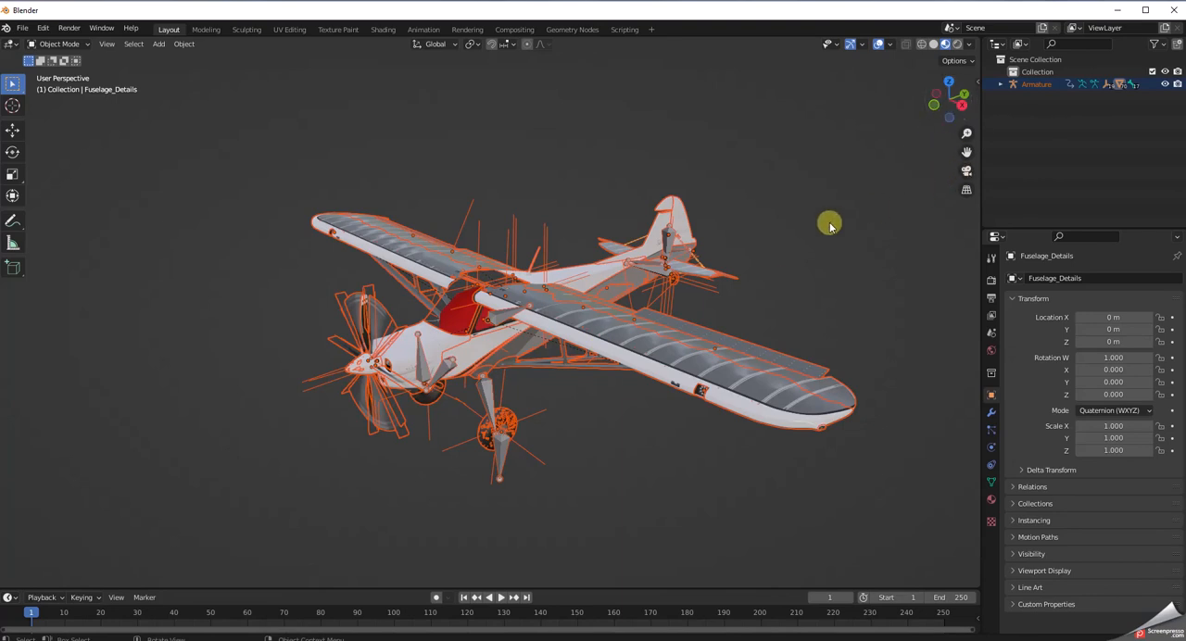
Hide the bones, motion paths, origins, relationship lines and extras in the viewport's object overlays.
left_click(889, 45)
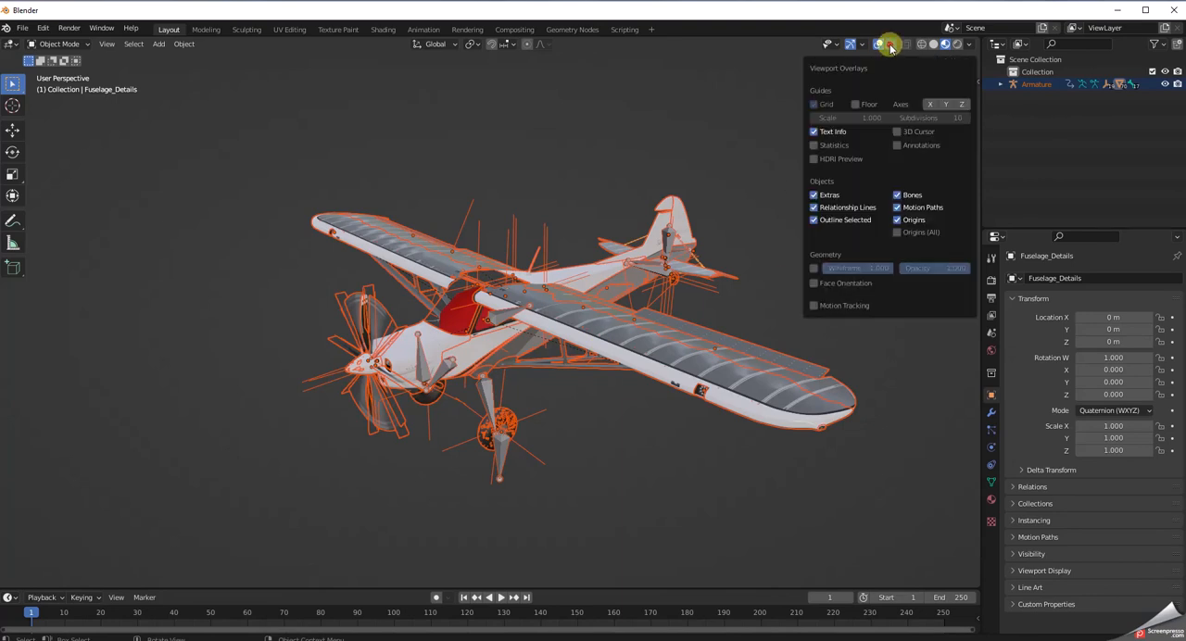
left_click(896, 196)
left_click(897, 207)
left_click(898, 221)
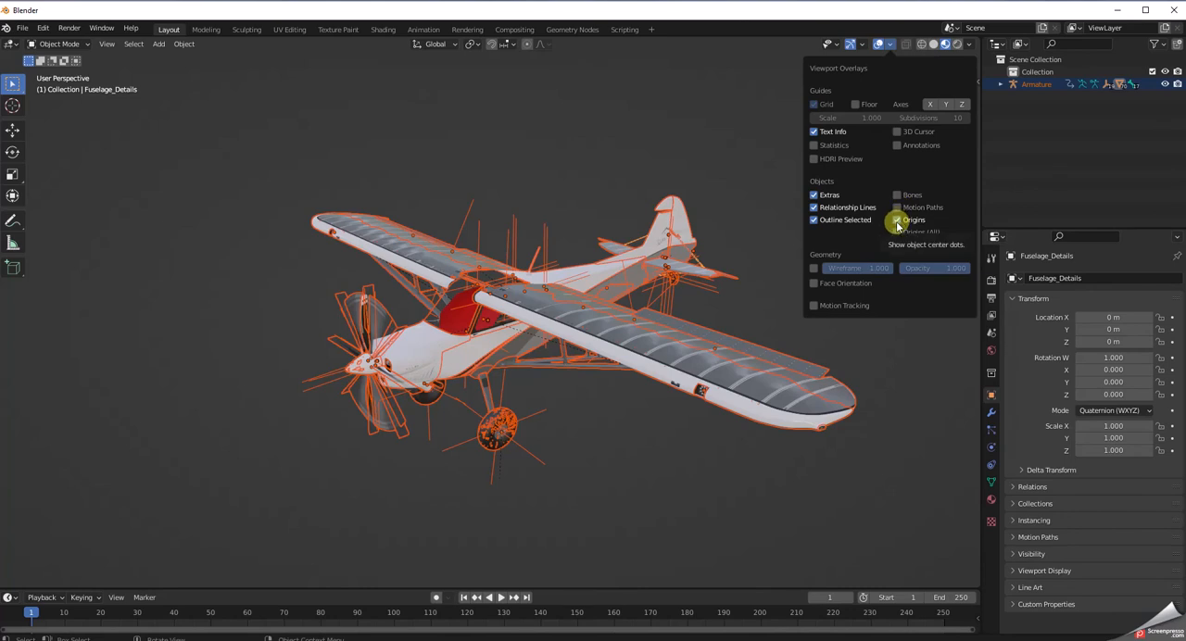
left_click(898, 220)
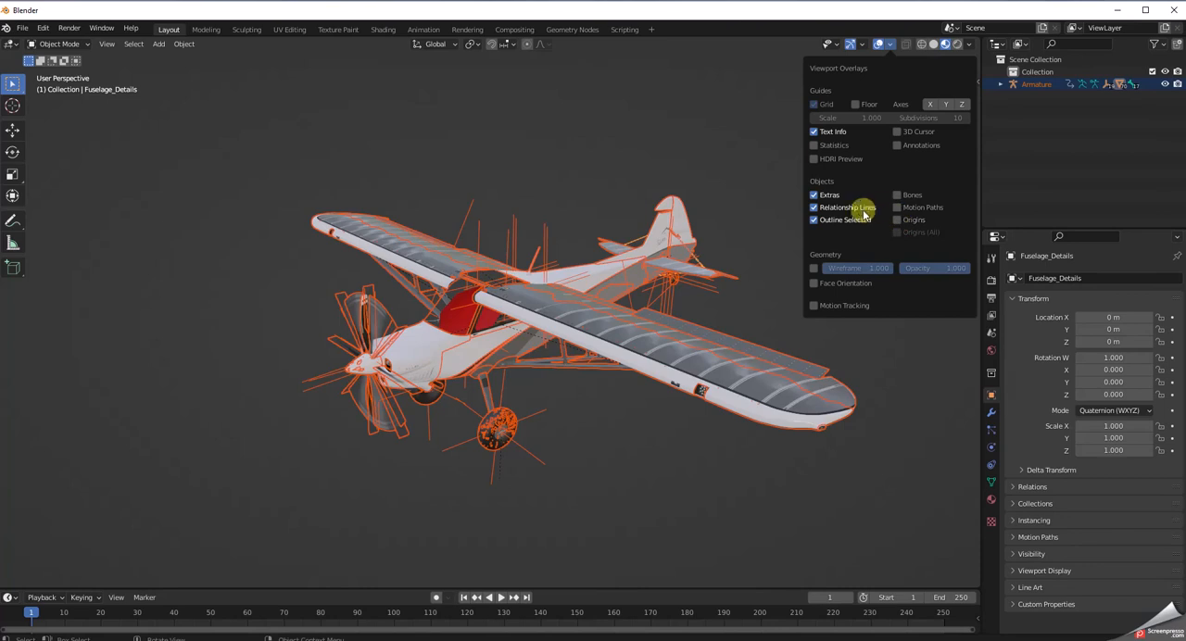
left_click(814, 207)
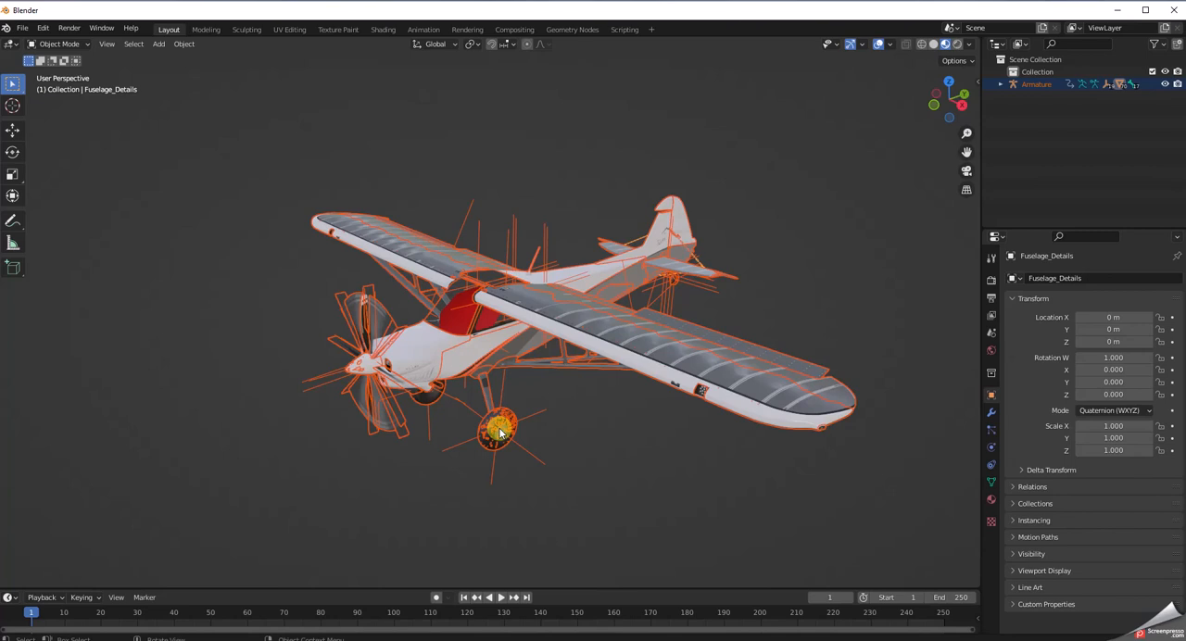
left_click(888, 44)
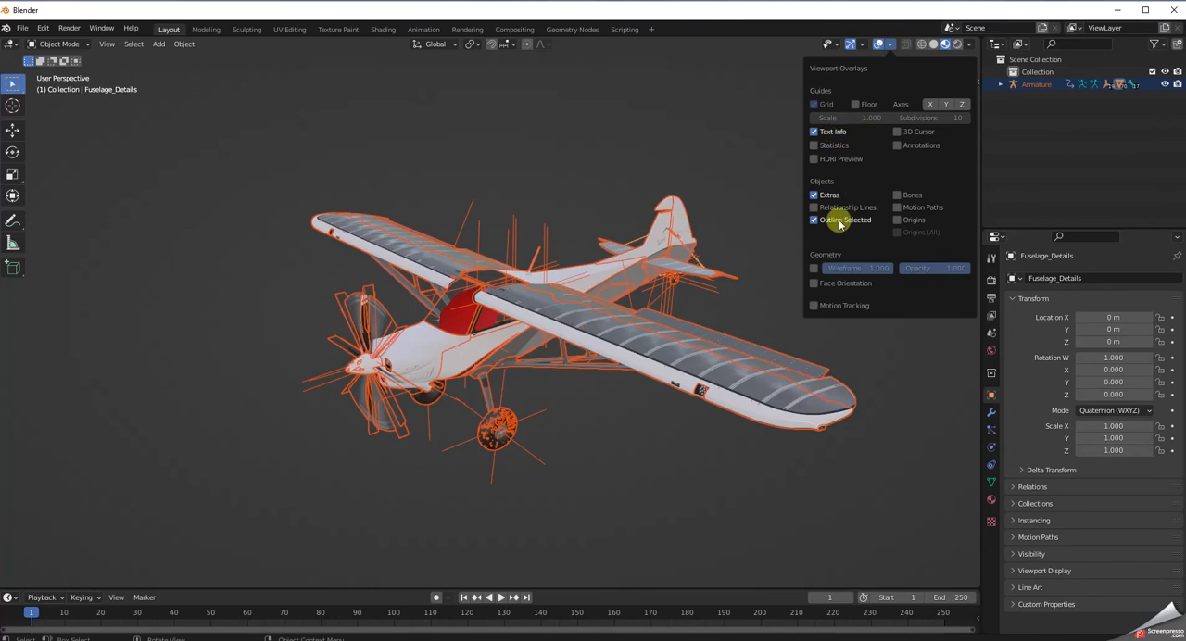
left_click(820, 195)
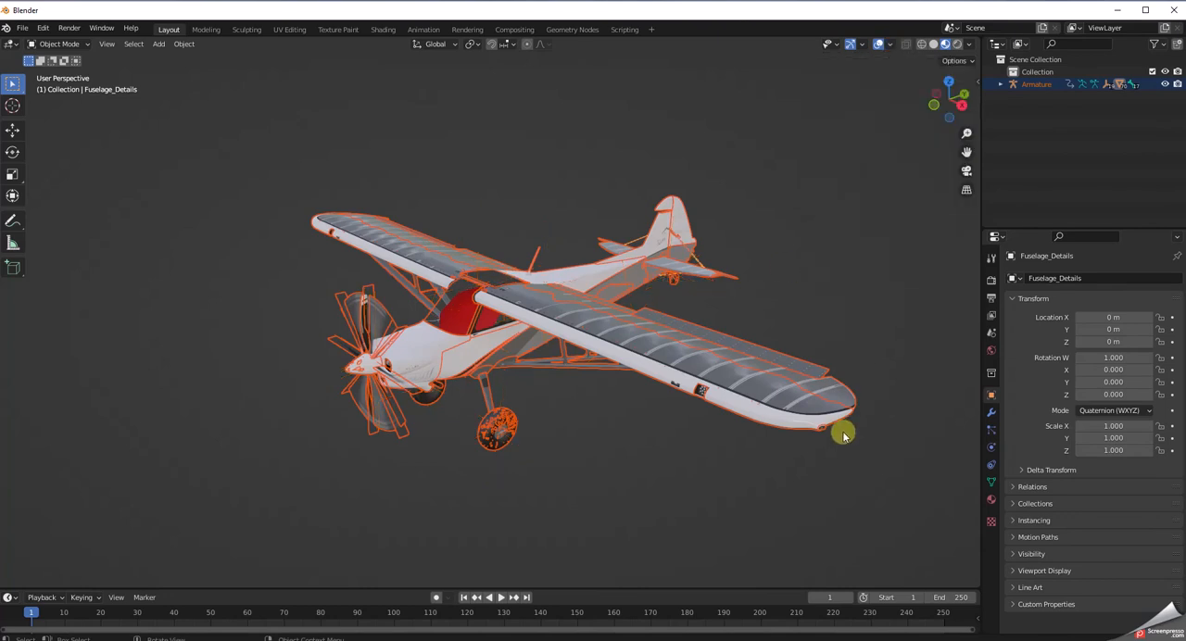
Deselect the whole aircraft, inspect it without outlines and select only the Fuselage_FROSTED mesh at the engine cowling.
left_click(626, 483)
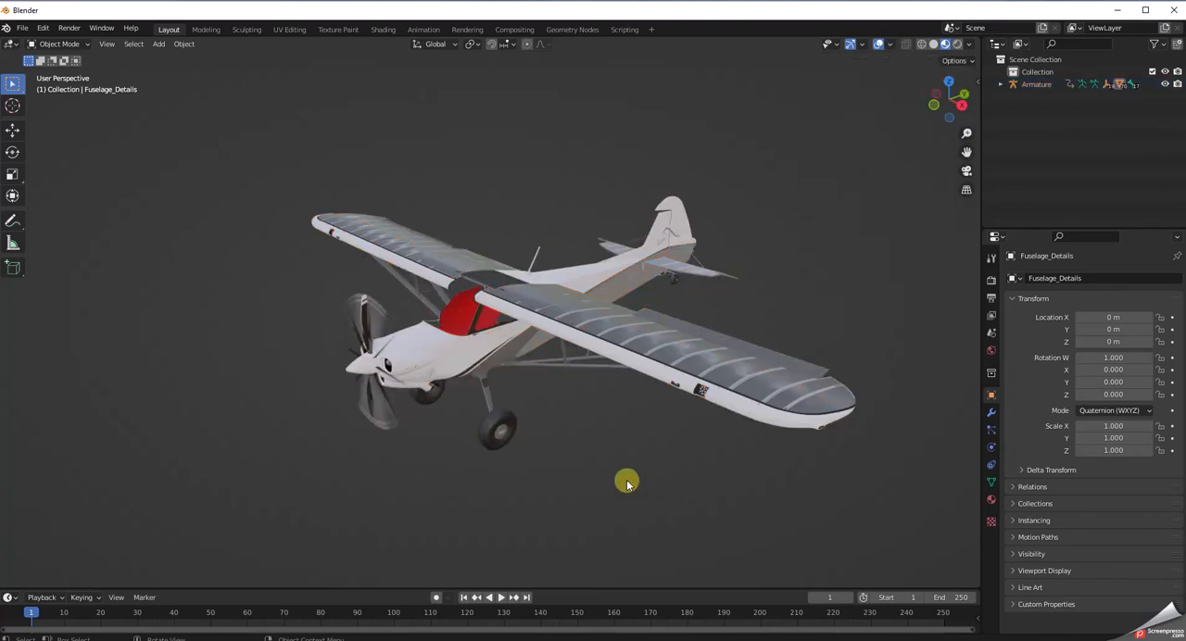
mouse_move(627, 483)
middle_mouse_down()
mouse_move(633, 442)
mouse_move(608, 469)
mouse_move(621, 469)
middle_mouse_up()
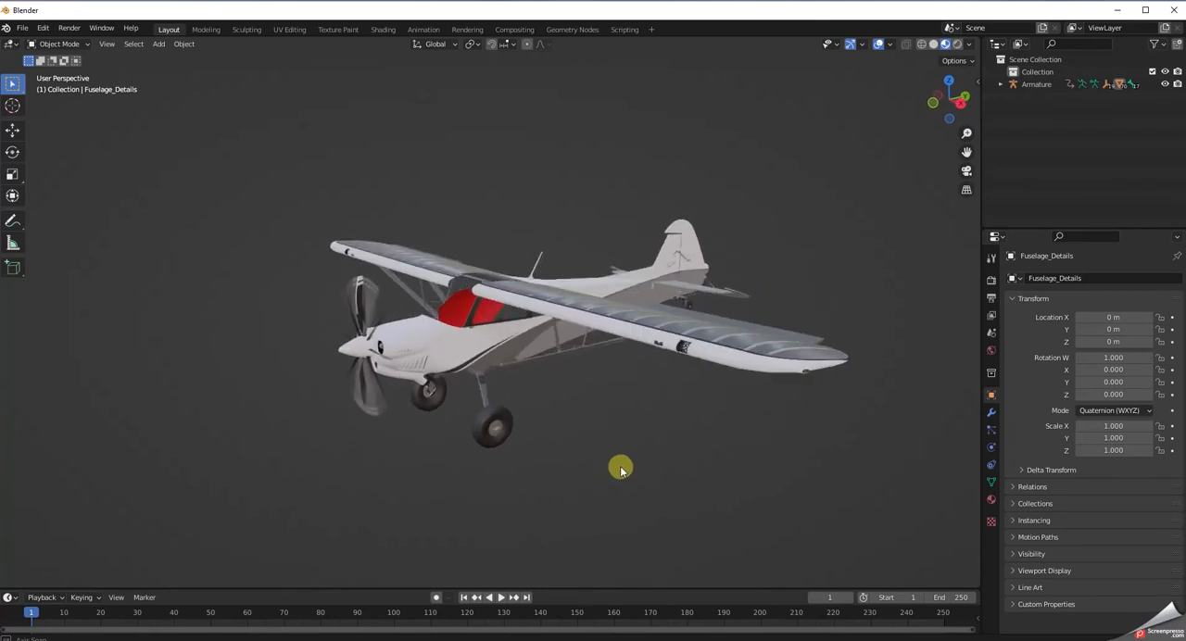
scroll(620, 465, "up", 1)
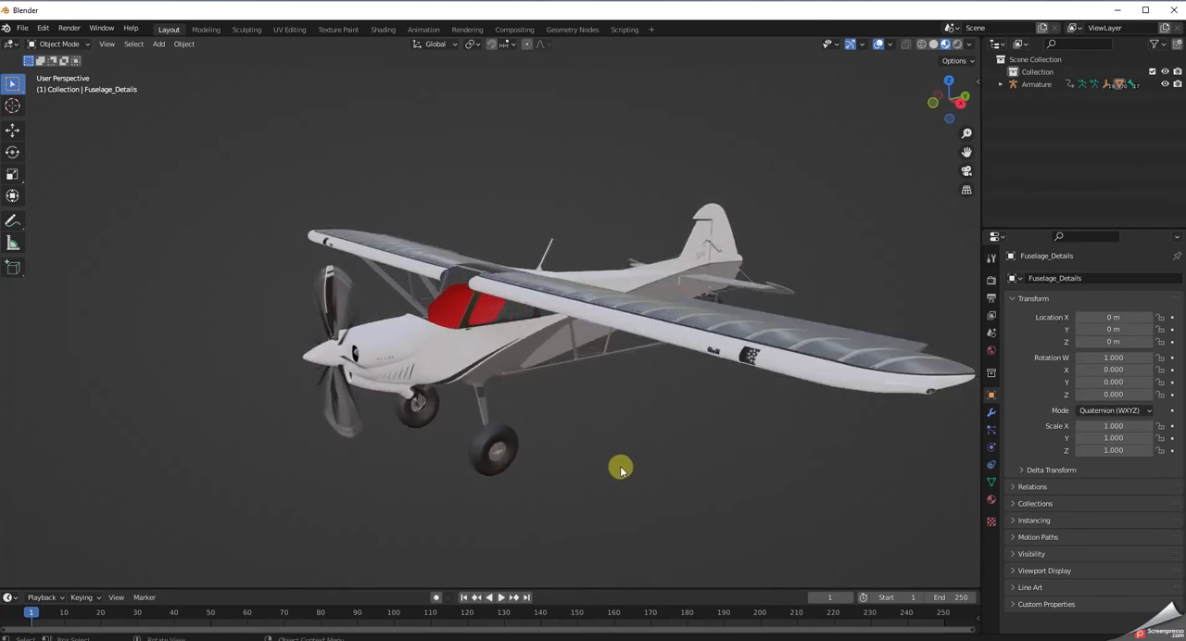
mouse_move(621, 471)
middle_mouse_down()
mouse_move(586, 477)
mouse_move(593, 445)
mouse_move(611, 451)
mouse_move(611, 468)
middle_mouse_up()
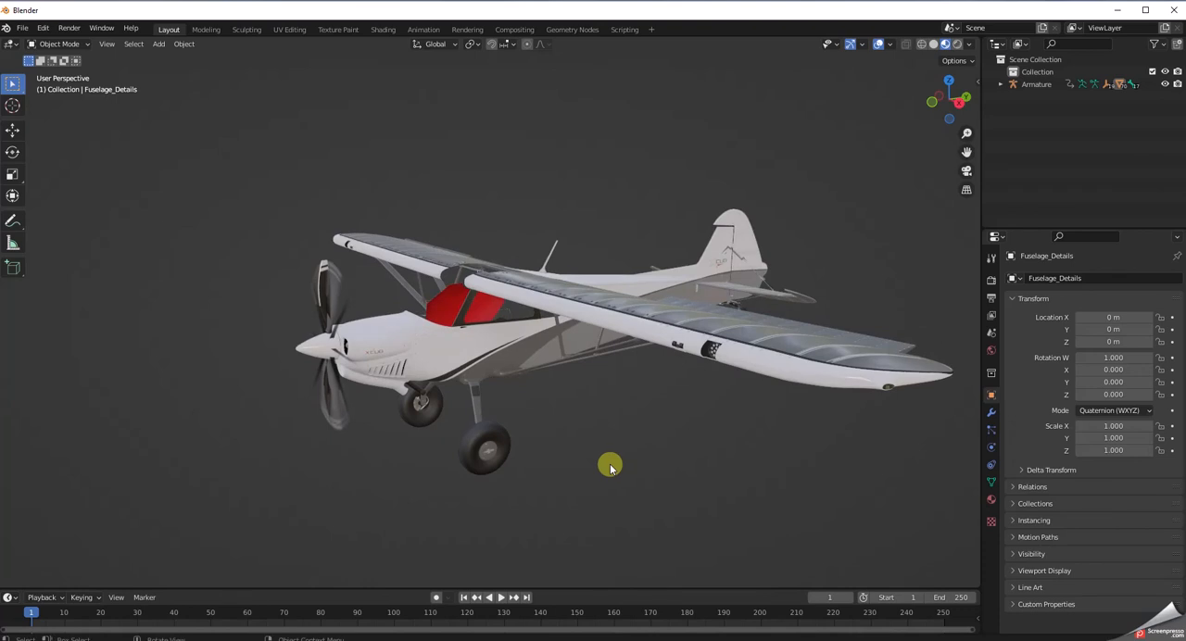
left_click(381, 329)
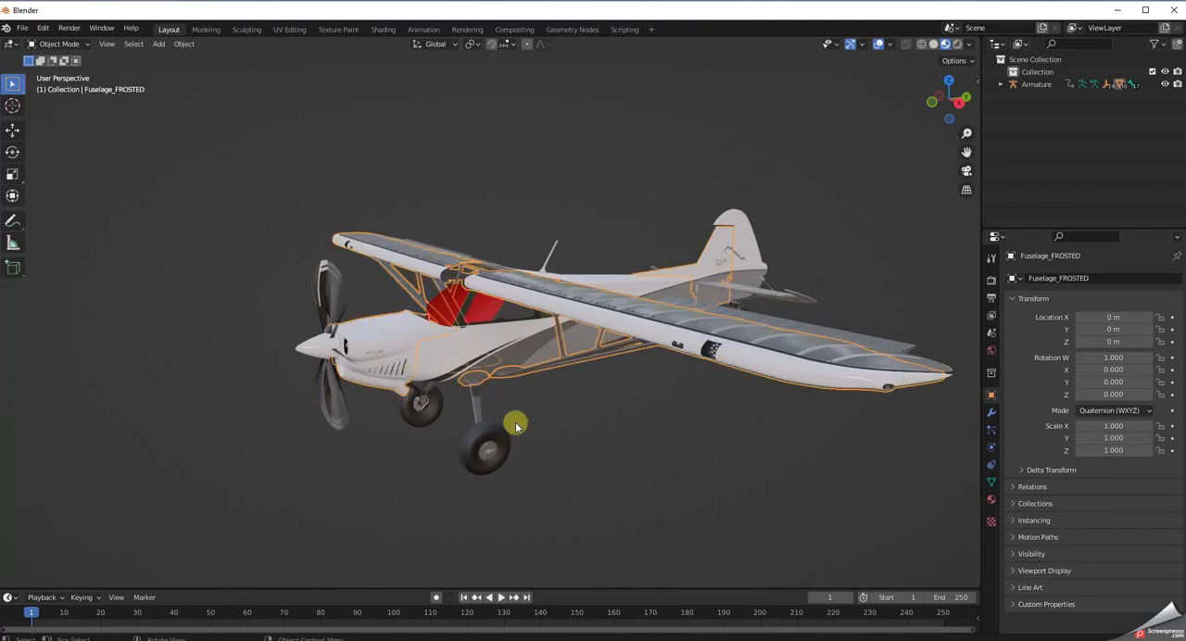
middle_click_drag(575, 450, 598, 490)
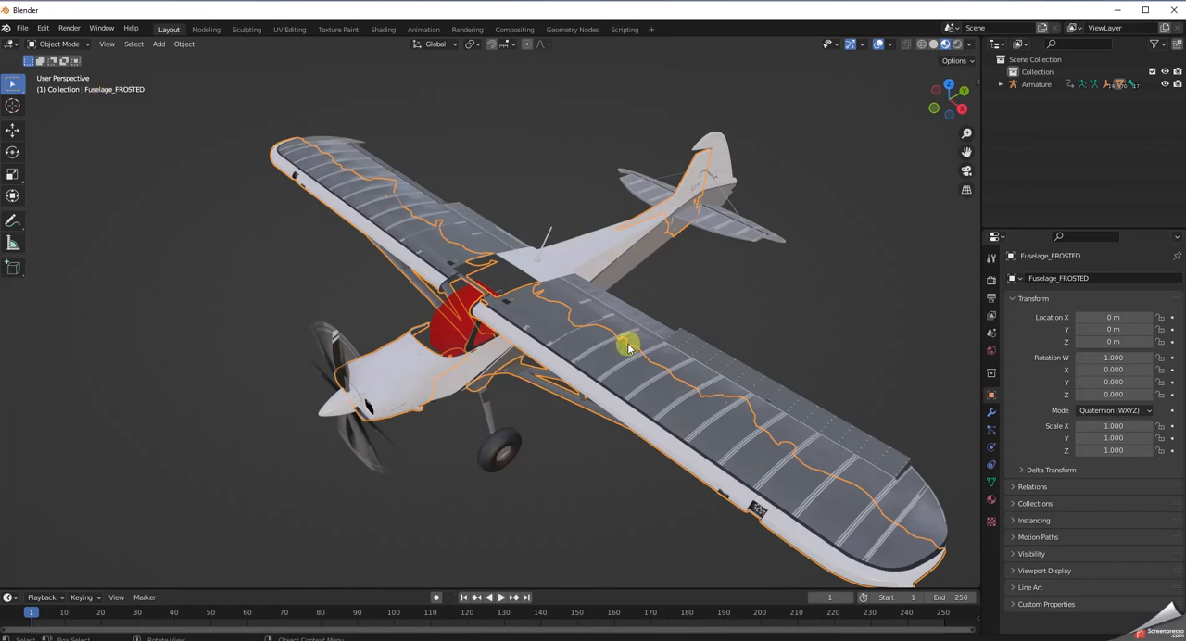
Delete the Fuselage_FROSTED, Stabilizer_FROSTED and Rudder_FROSTED overlay meshes from the aircraft.
key("Delete")
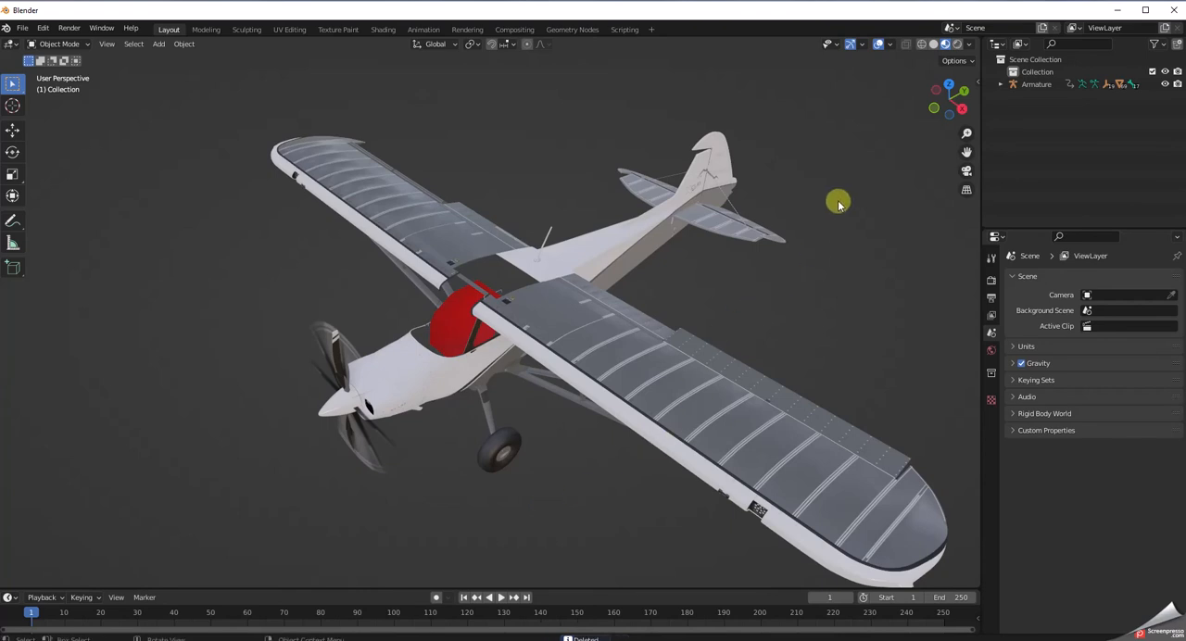
left_click(694, 215)
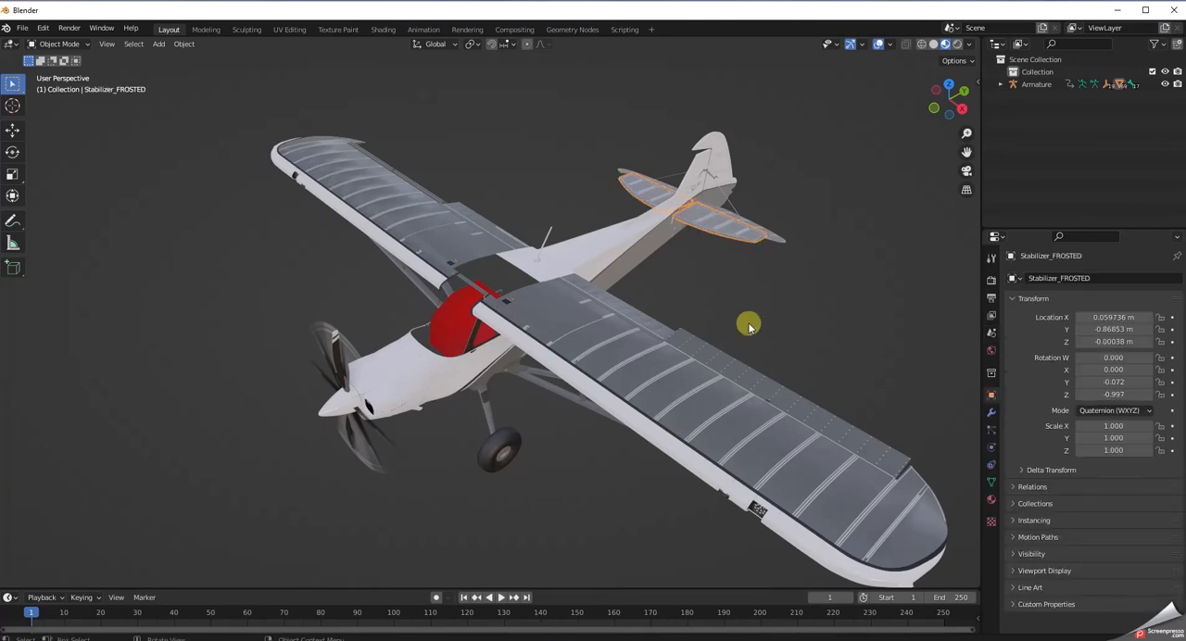
key("Delete")
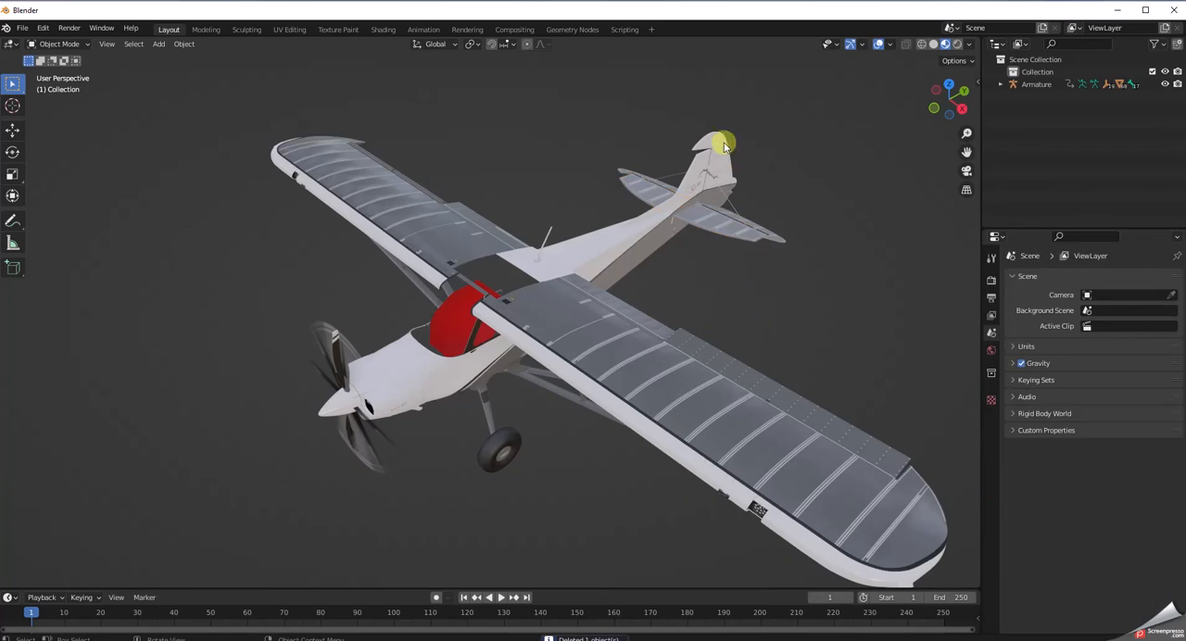
left_click(707, 137)
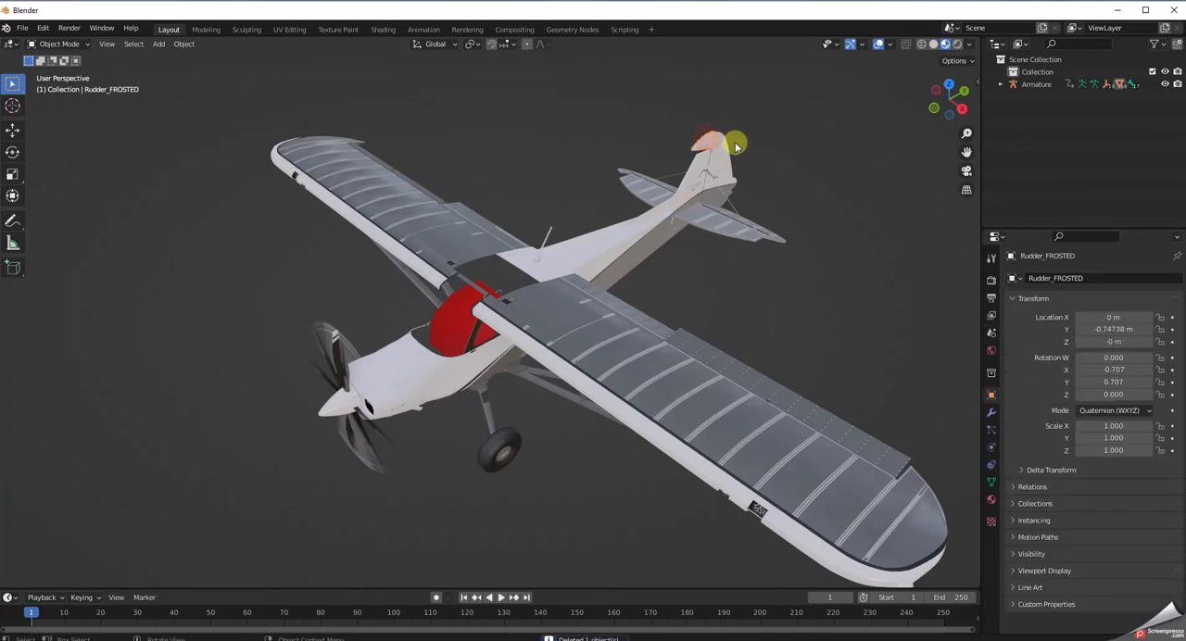
key("Delete")
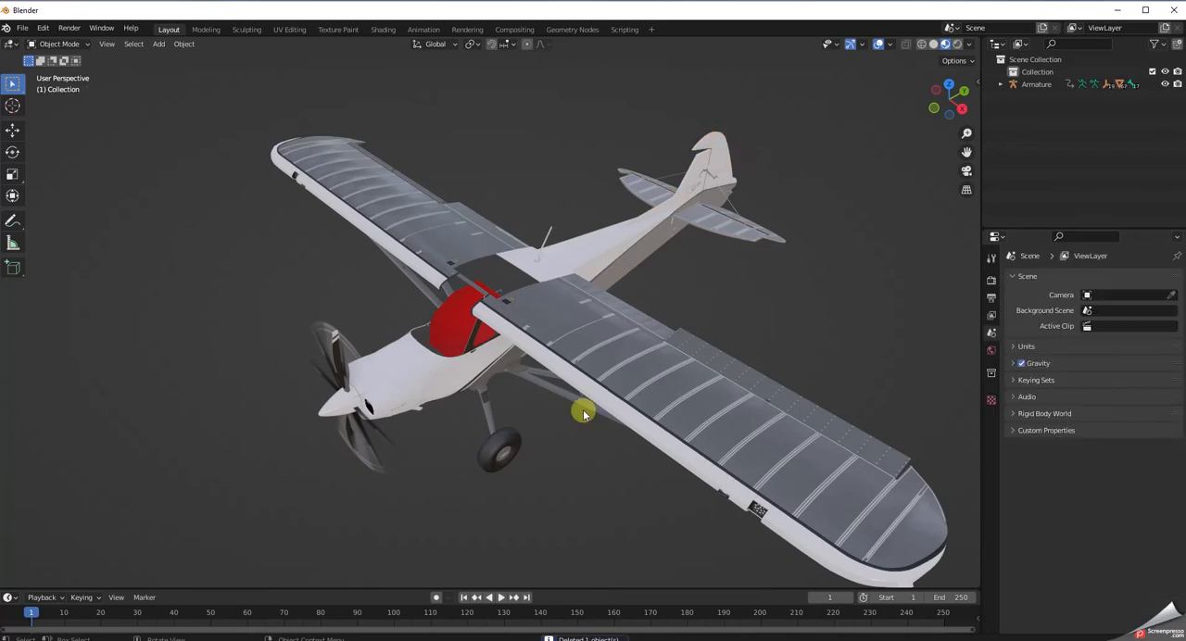
Delete the extra overlay mesh at the propeller hub, undoing and repeating the deletion to check what it removes.
left_click(334, 414)
key("Delete")
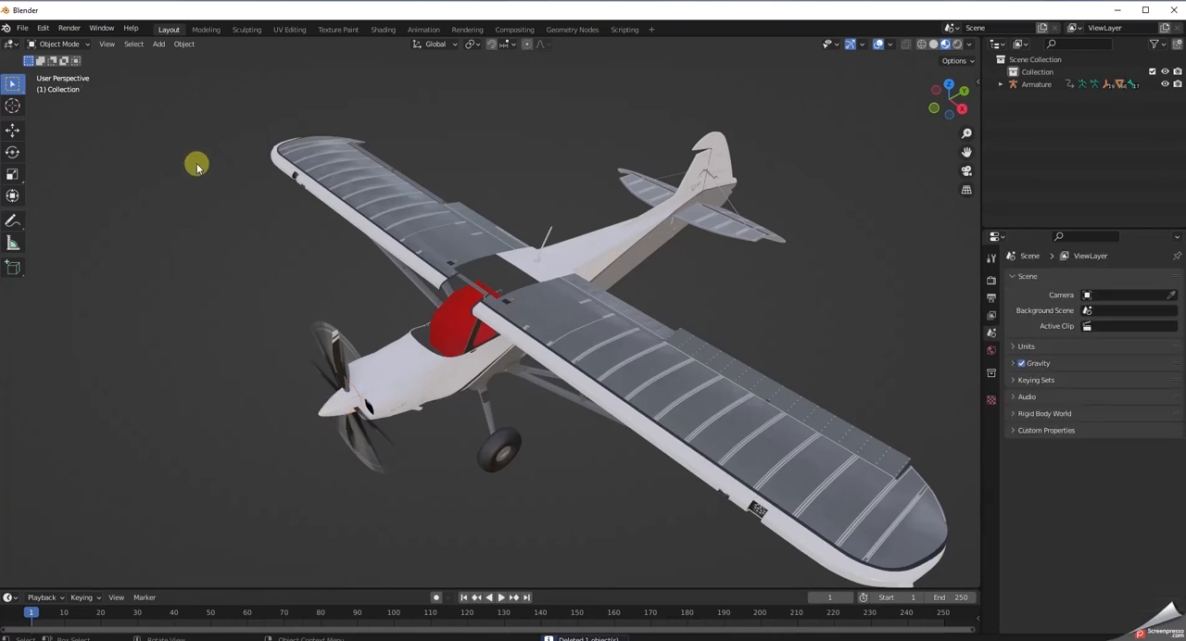
key("ctrl+z")
key("Delete")
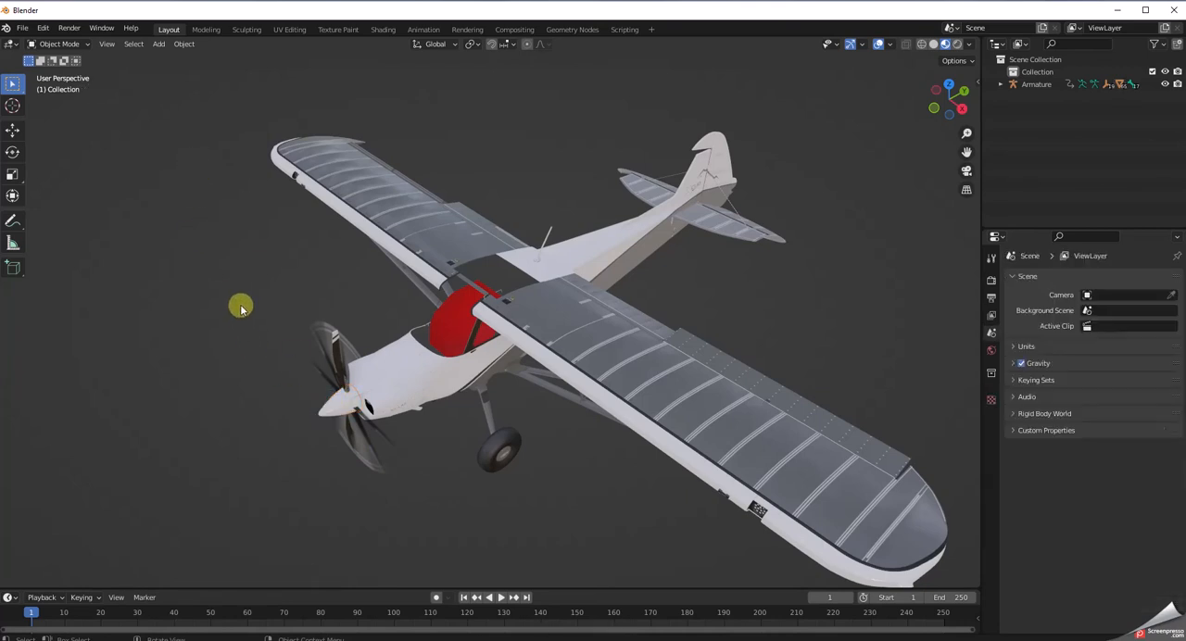
key("ctrl+z")
key("Delete")
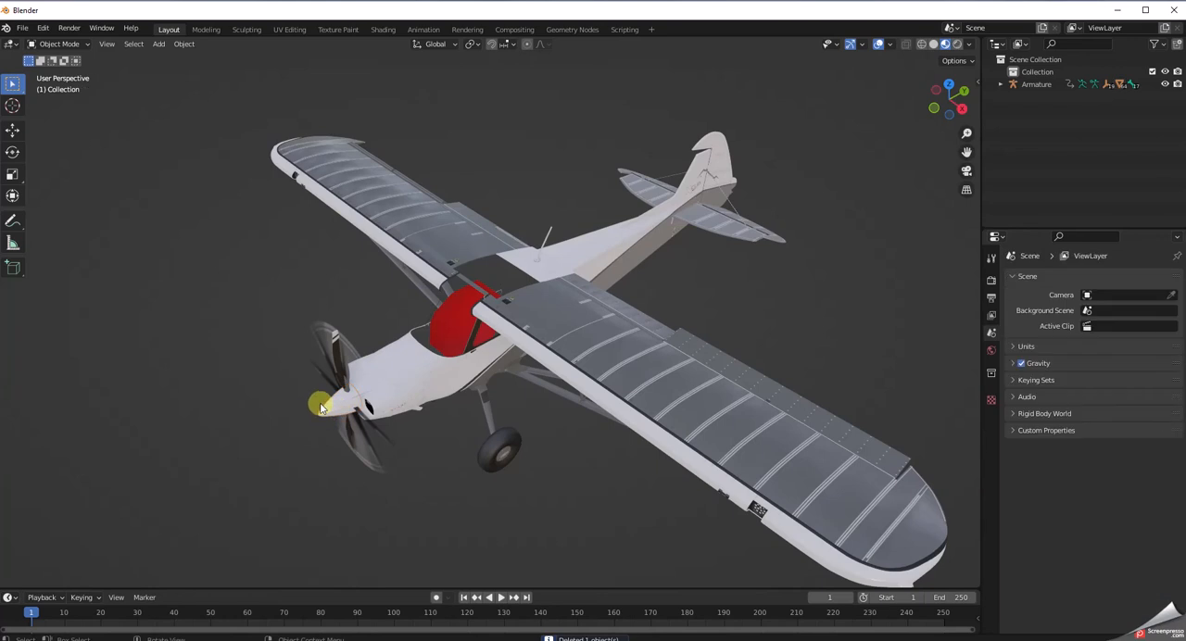
Delete the blurred main wheel meshes LEFT_WHEEL_BLURRED and RIGHT_WHEEL_BLURRED.
middle_click_drag(396, 491, 395, 435)
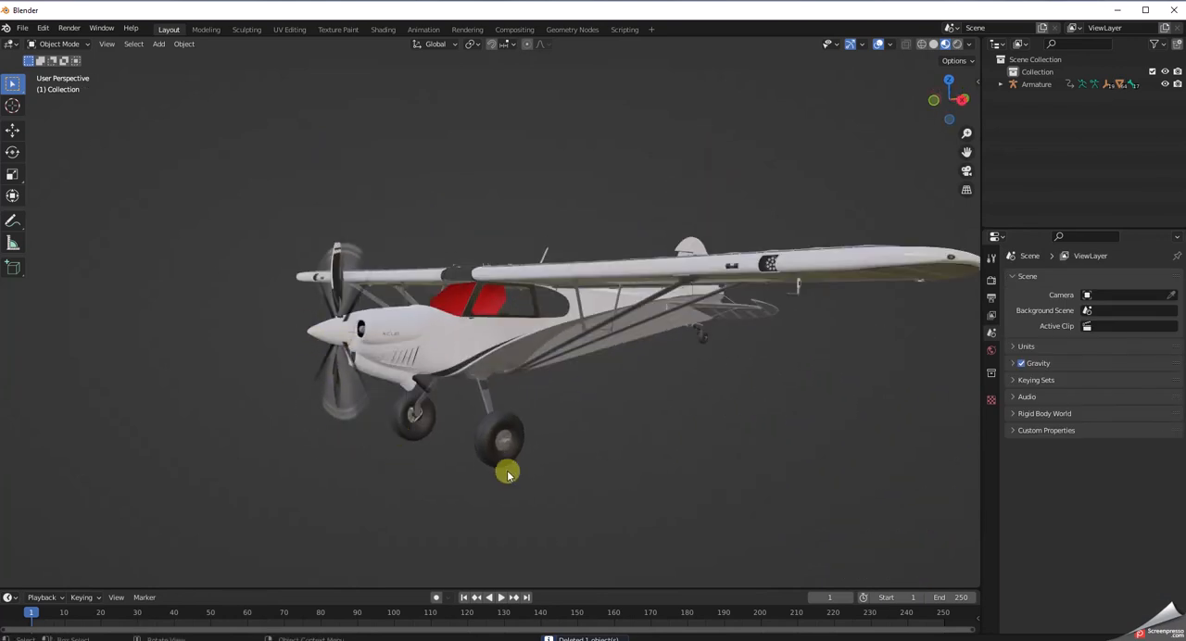
middle_click_drag(479, 521, 482, 506)
left_click(486, 428)
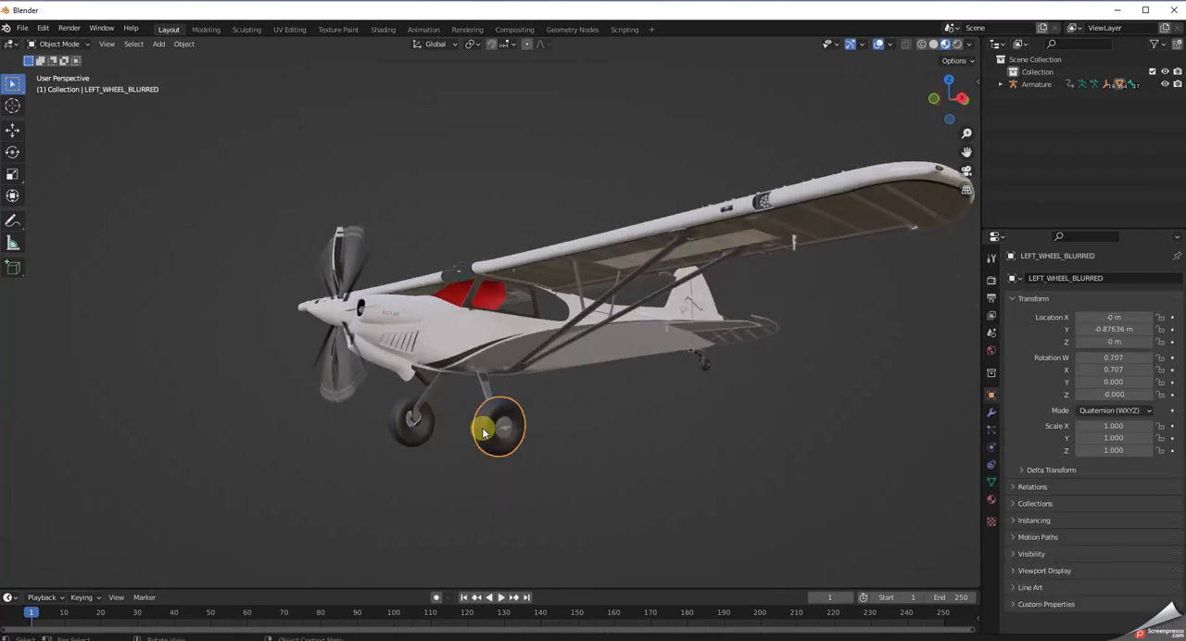
key("Delete")
middle_click_drag(416, 500, 546, 482)
left_click(488, 421)
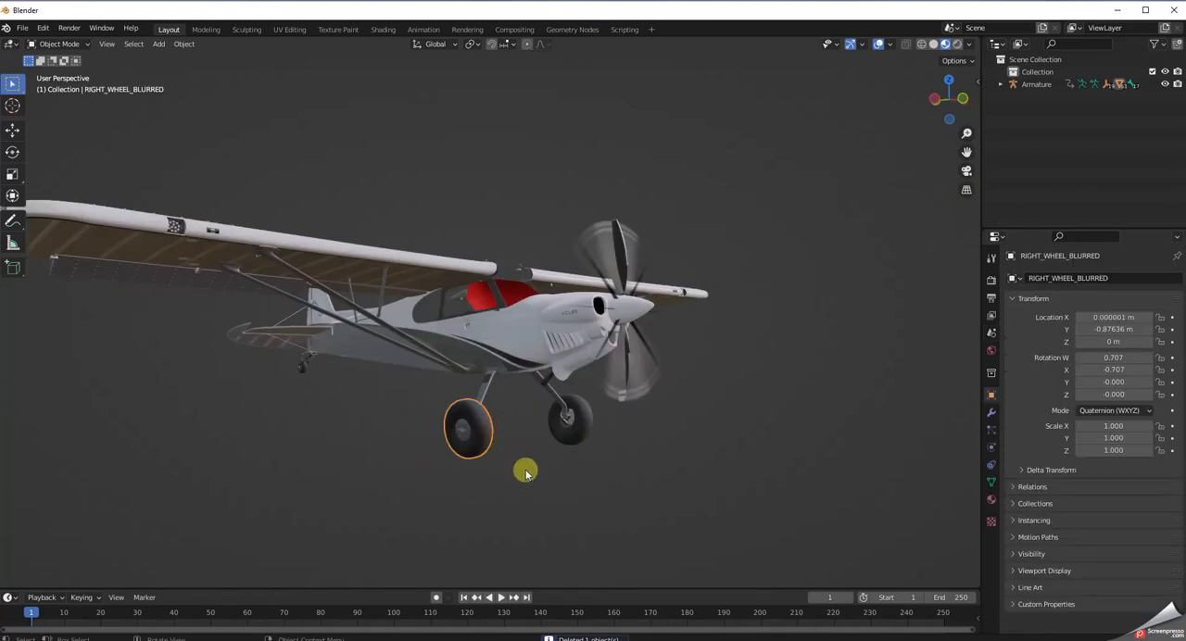
key("Delete")
Delete SuspensionLeg_Right_FROSTED and the matching overlay mesh on the opposite landing gear leg.
middle_click_drag(547, 487, 524, 490)
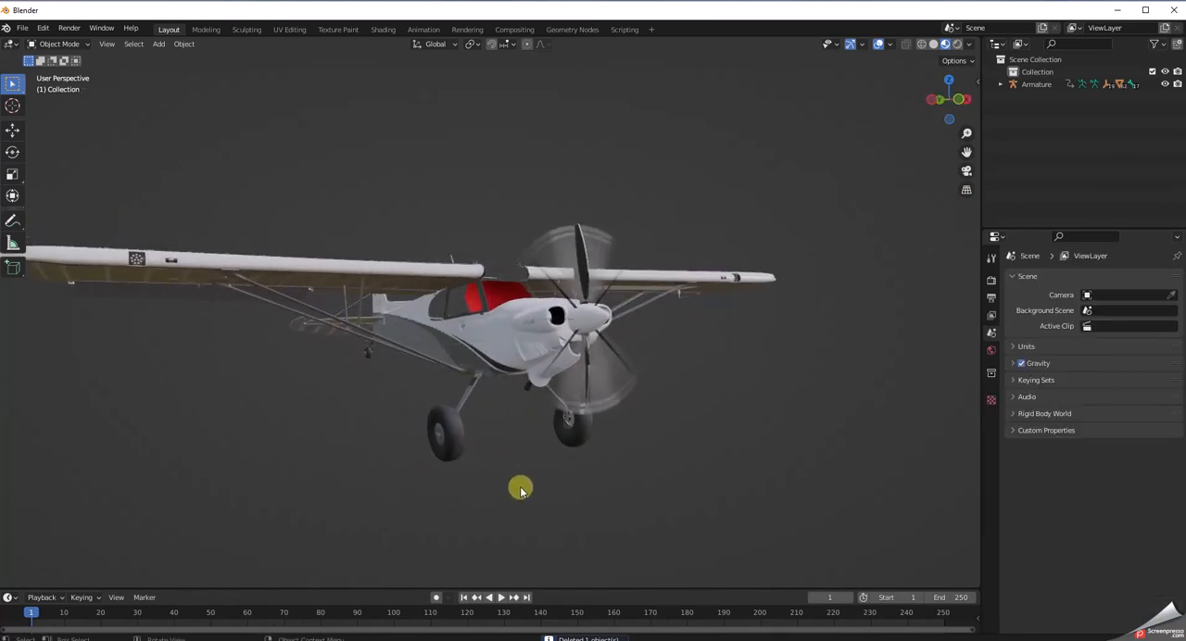
left_click(468, 398)
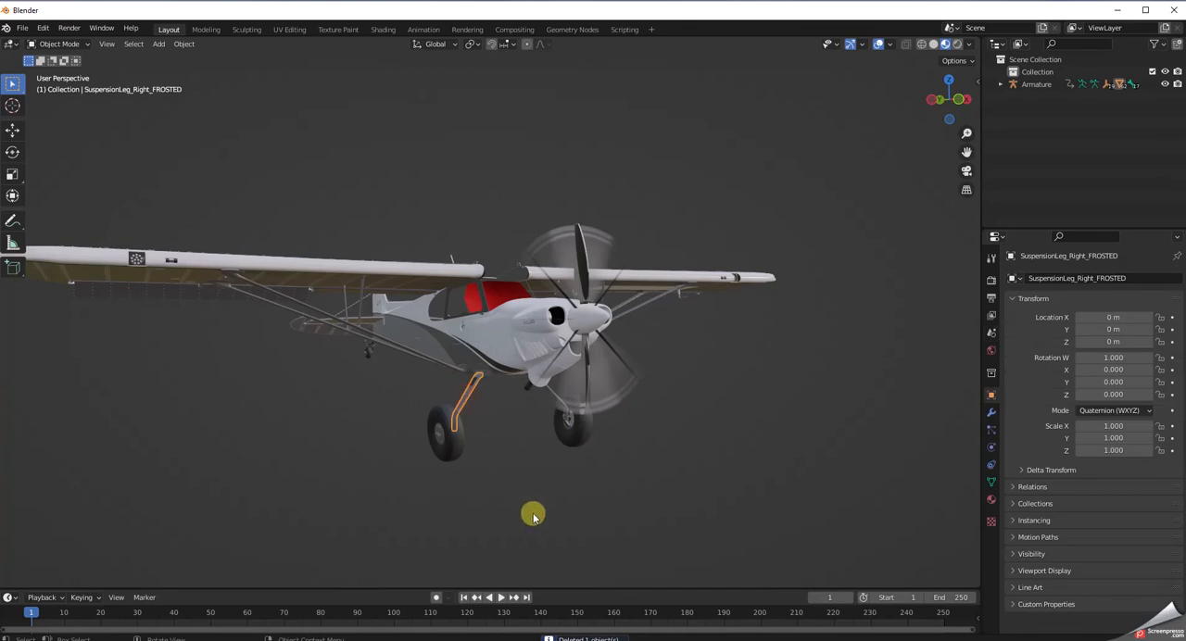
key("Delete")
middle_click_drag(532, 511, 455, 506)
left_click(514, 394)
key("Delete")
Select the Fuselage mesh, examine its outline from several angles and clear the selection.
middle_click_drag(654, 448, 654, 467)
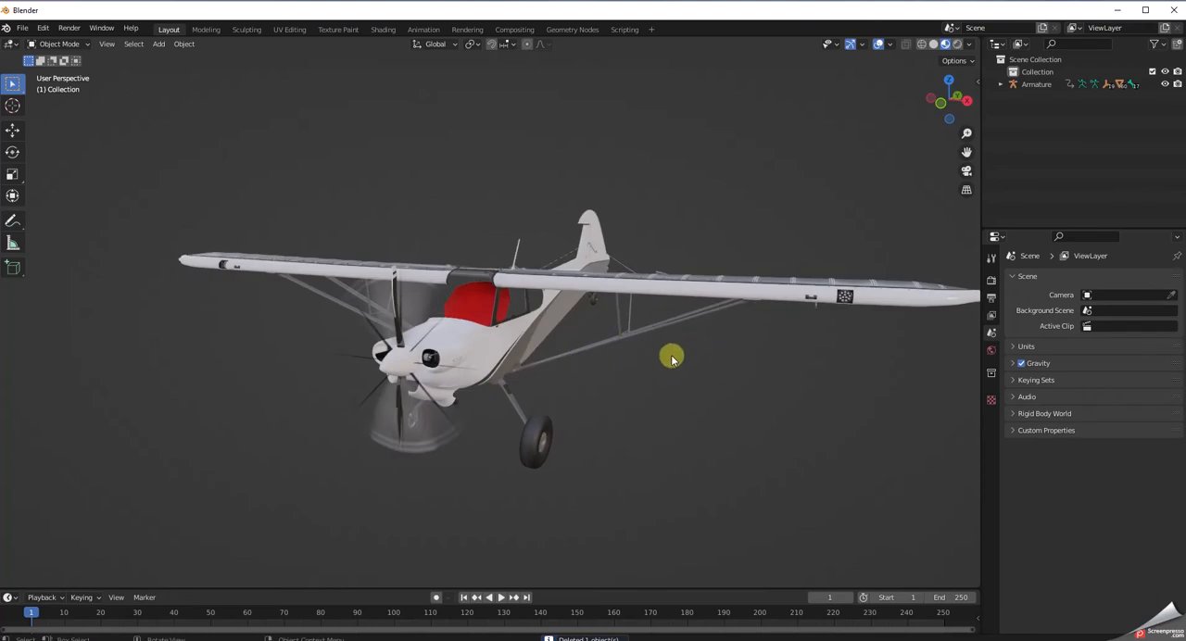
left_click(706, 282)
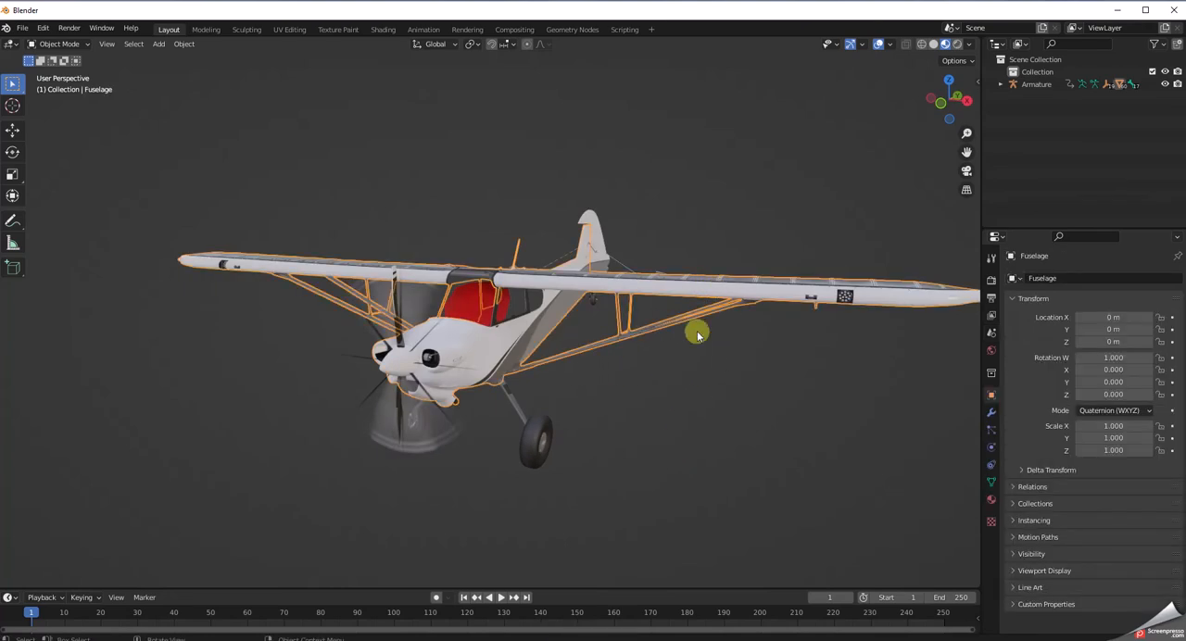
mouse_move(694, 453)
middle_mouse_down()
mouse_move(649, 521)
mouse_move(669, 438)
mouse_move(686, 432)
mouse_move(699, 445)
mouse_move(683, 442)
middle_mouse_up()
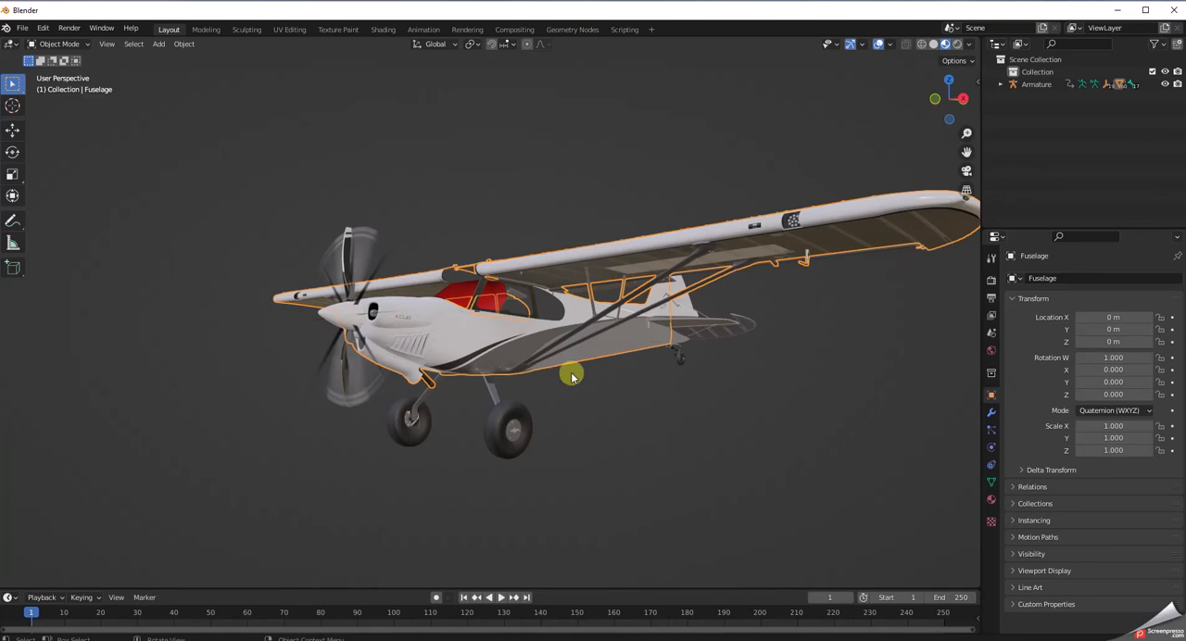
middle_click_drag(614, 453, 624, 455)
left_click(626, 458)
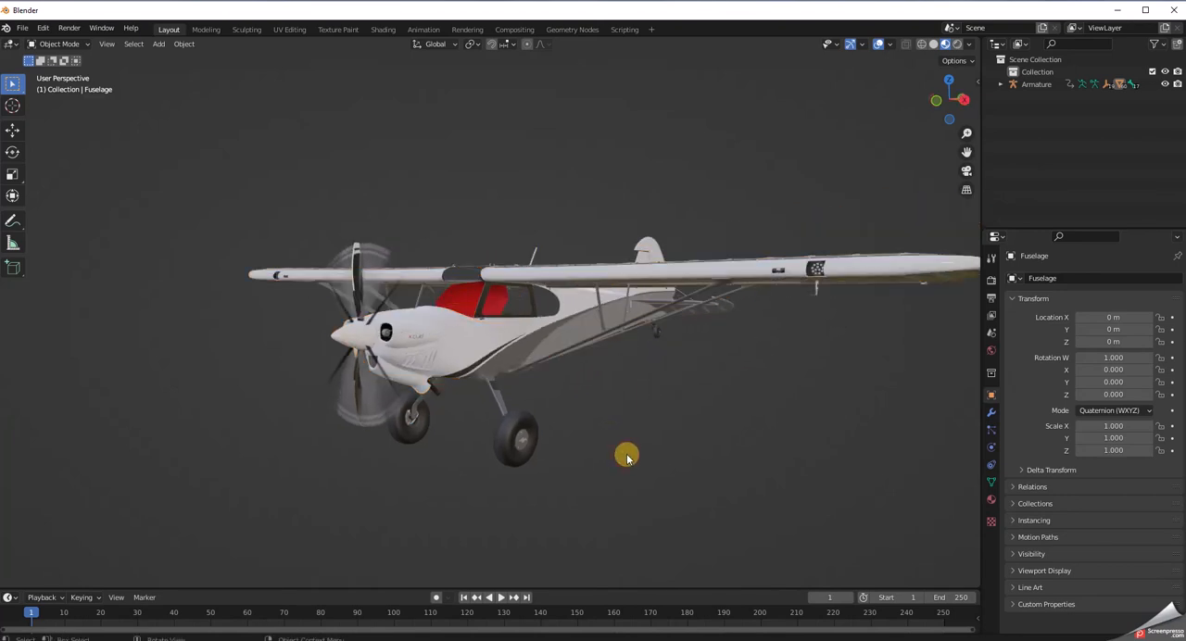
Delete the translucent propeller blur disc and the PROP_SIDE_BLUR mesh around the propeller.
left_click(374, 251)
key("Delete")
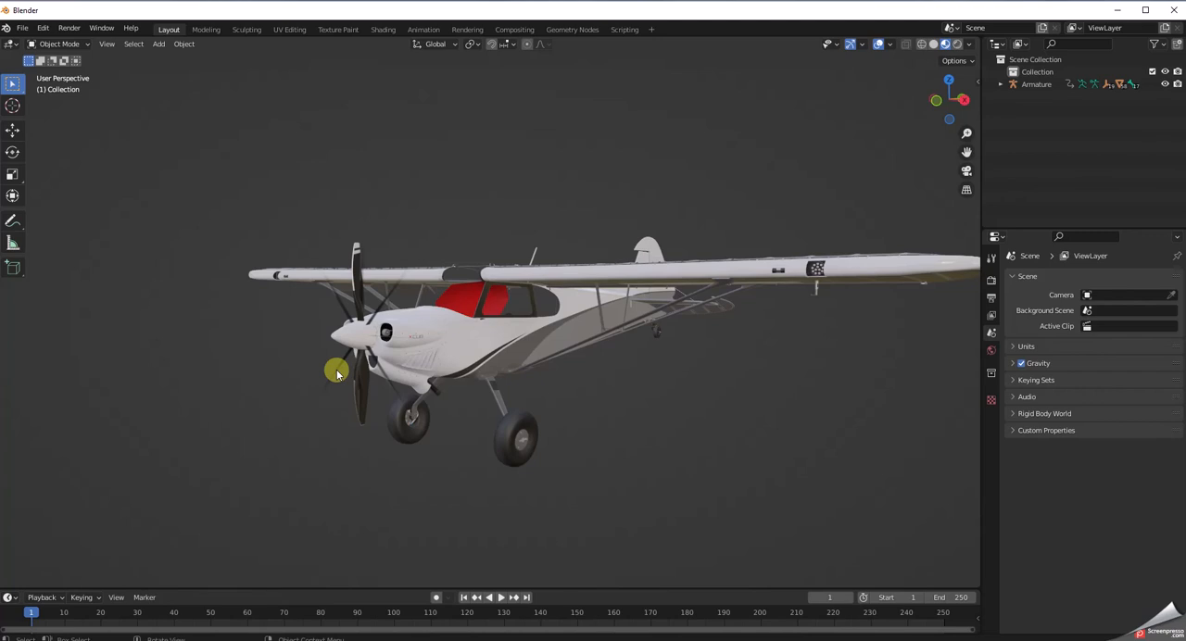
left_click(338, 373)
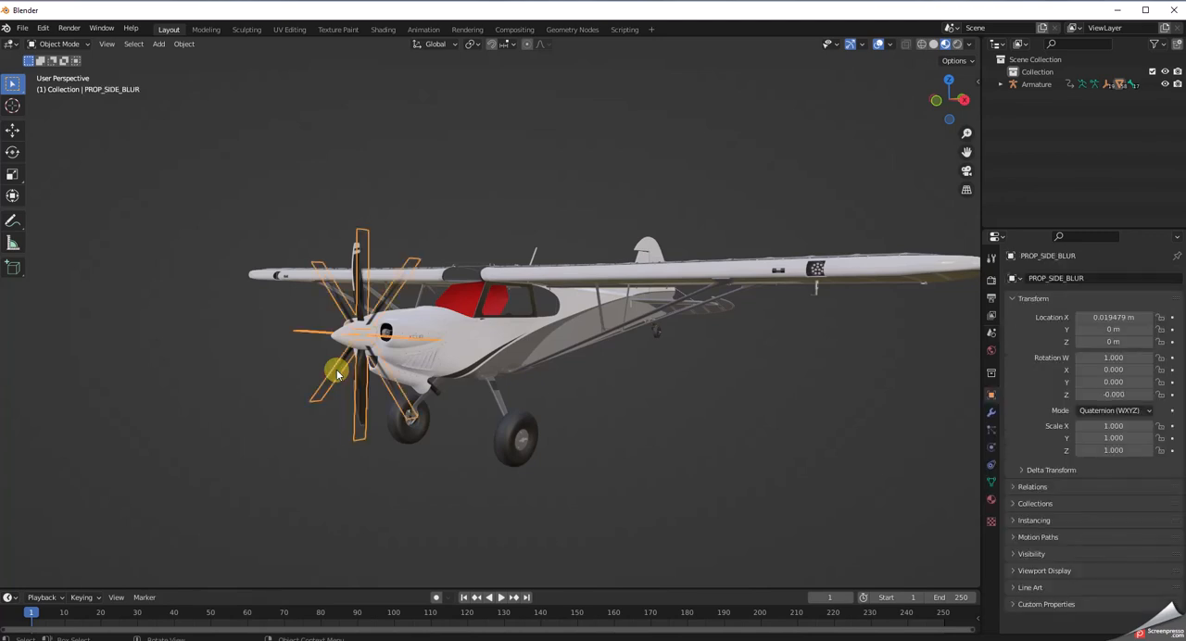
key("Delete")
Check the upper and lower propeller blades for any remaining blur meshes.
middle_click_drag(323, 442, 296, 450)
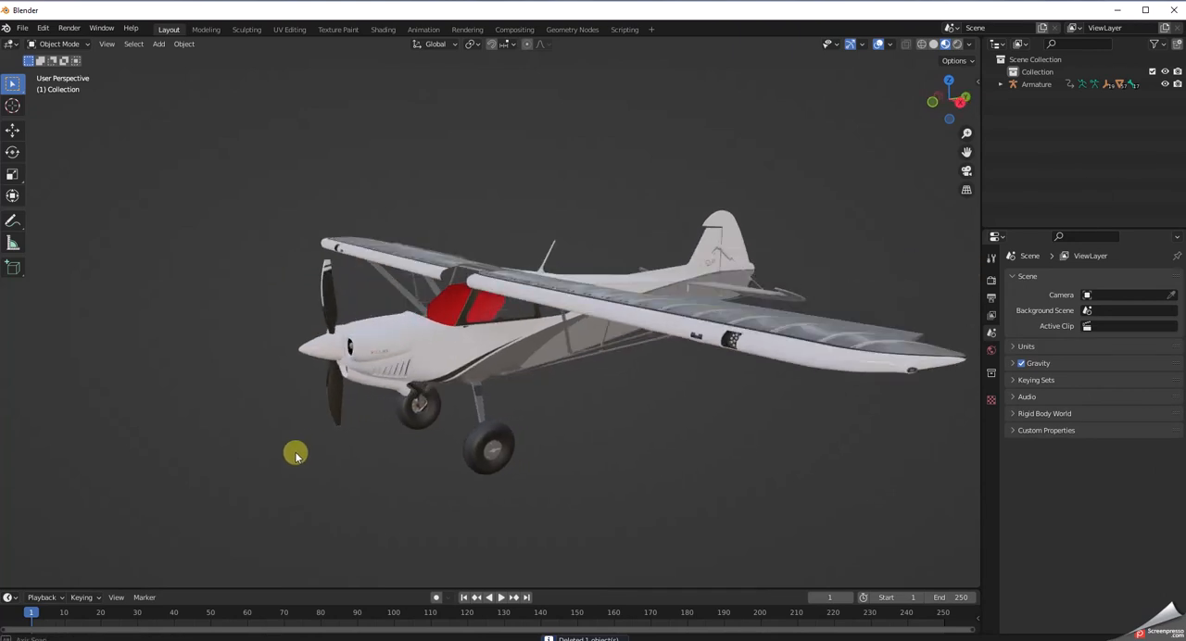
left_click(327, 289)
left_click(222, 244)
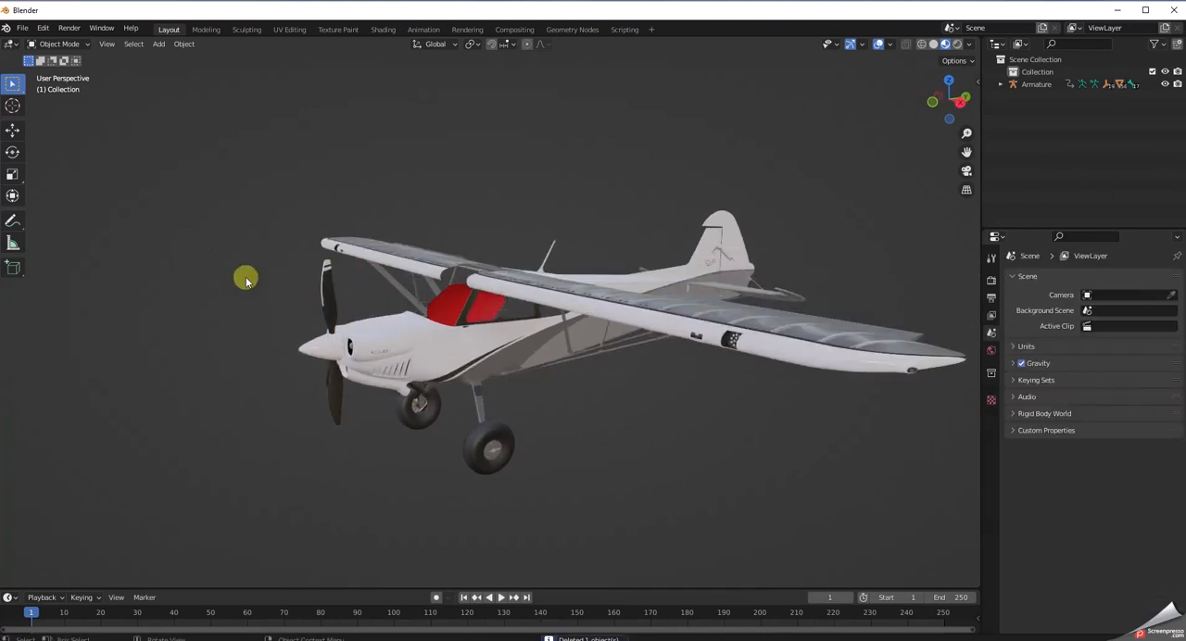
left_click(332, 396)
left_click(322, 403)
middle_click_drag(273, 455, 299, 449)
Select the RegistrationExterior panel on the rear fuselage side, inspect it from both sides and delete it.
middle_click_drag(604, 503, 741, 427)
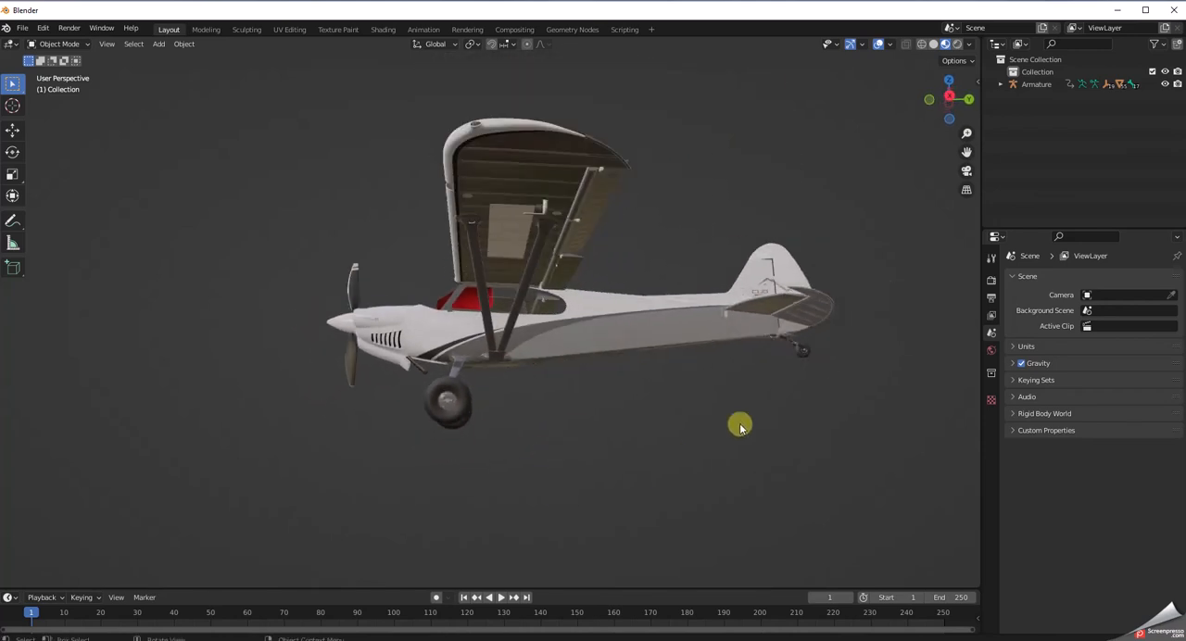
left_click(680, 331)
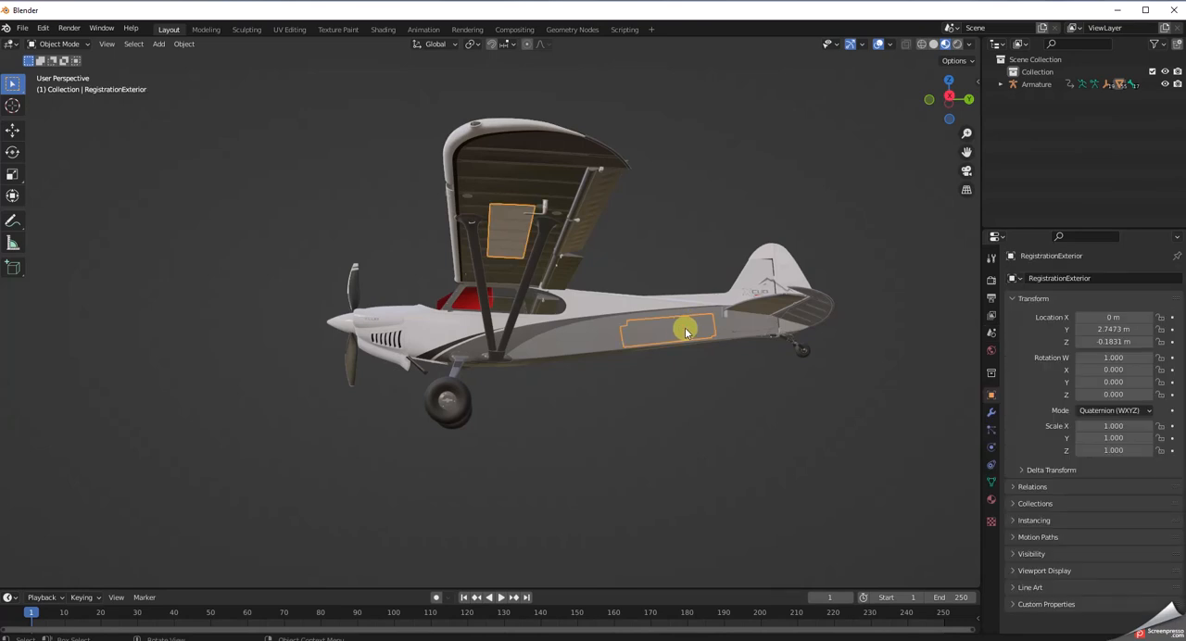
middle_click_drag(562, 449, 455, 416)
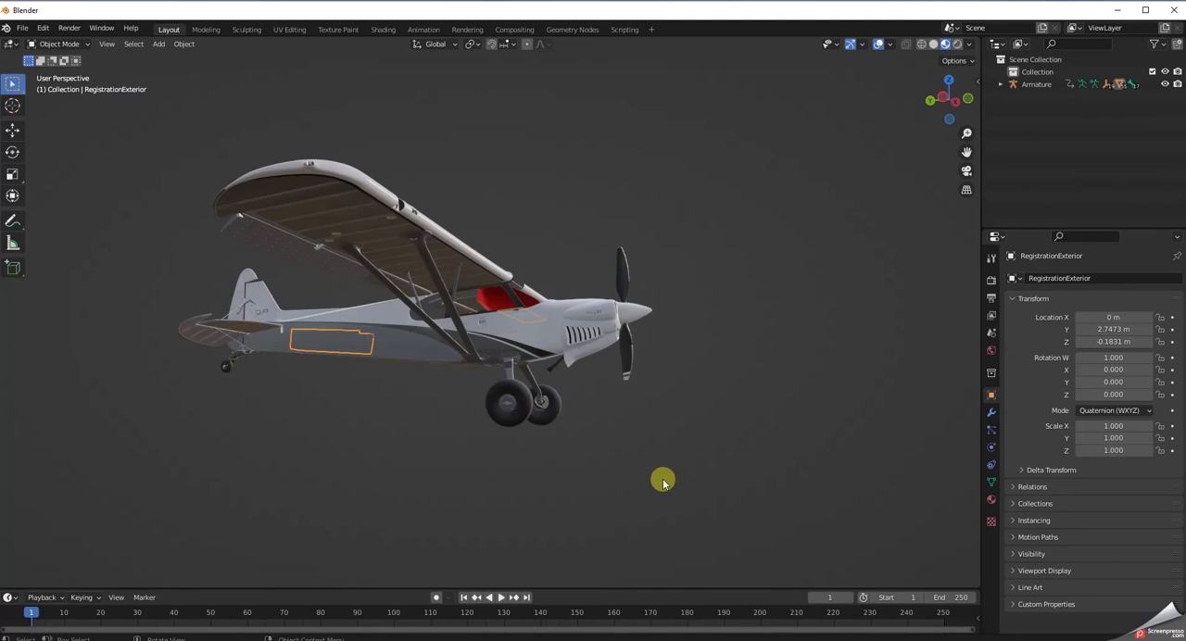
key("Delete")
Delete the red DRONE_COLLISION_IN mesh inside the cockpit.
middle_click_drag(662, 480, 546, 488)
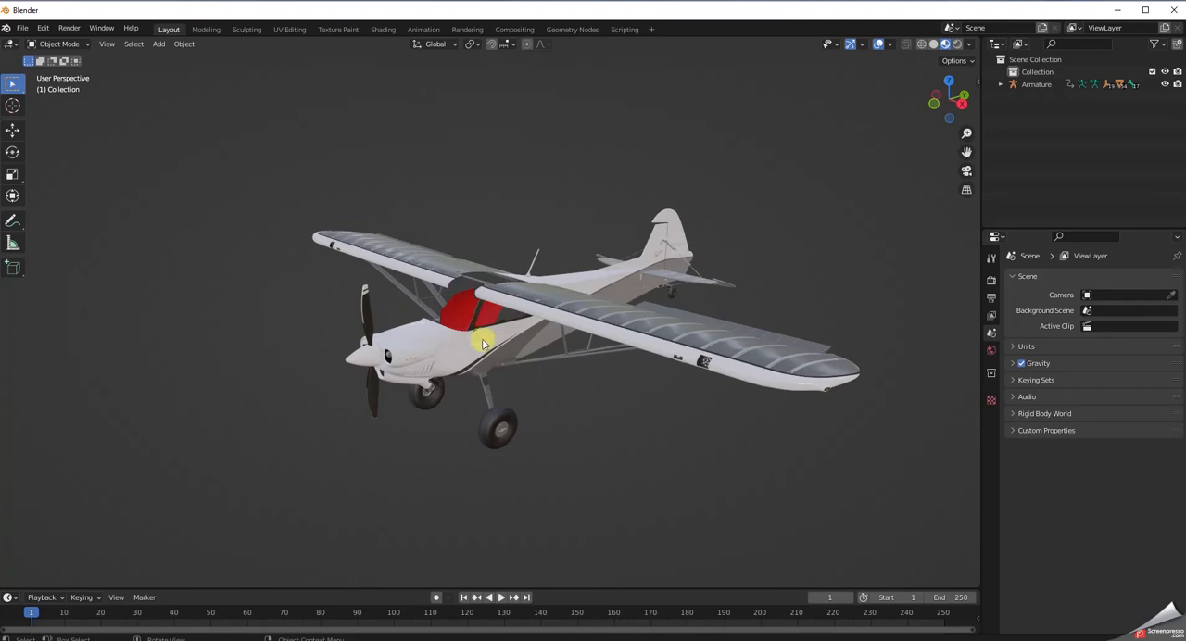
scroll(470, 326, "up", 6)
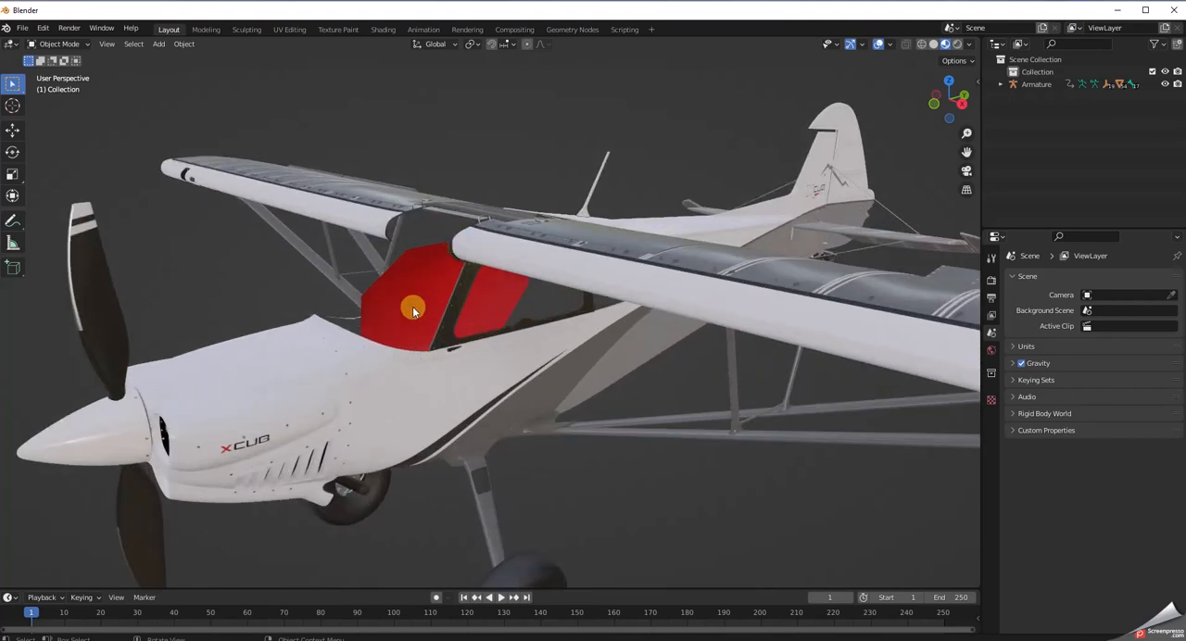
left_click(413, 311)
left_click(413, 311)
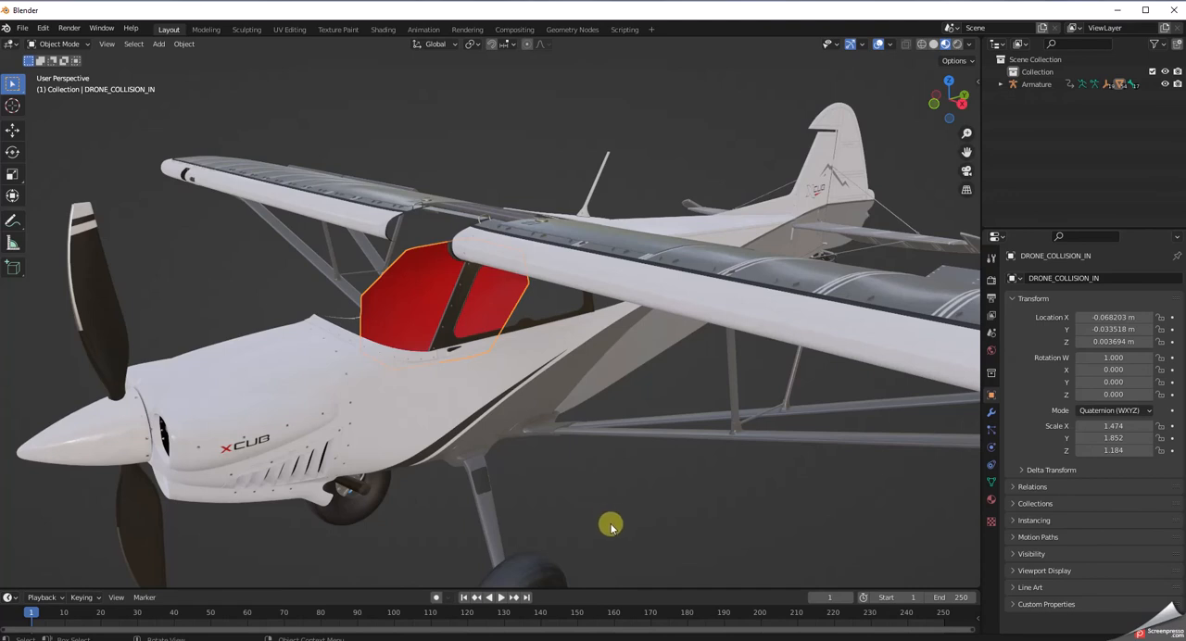
key("Delete")
Delete the windshield mesh covering the front of the cockpit.
middle_click_drag(595, 525, 566, 511)
left_click(345, 290)
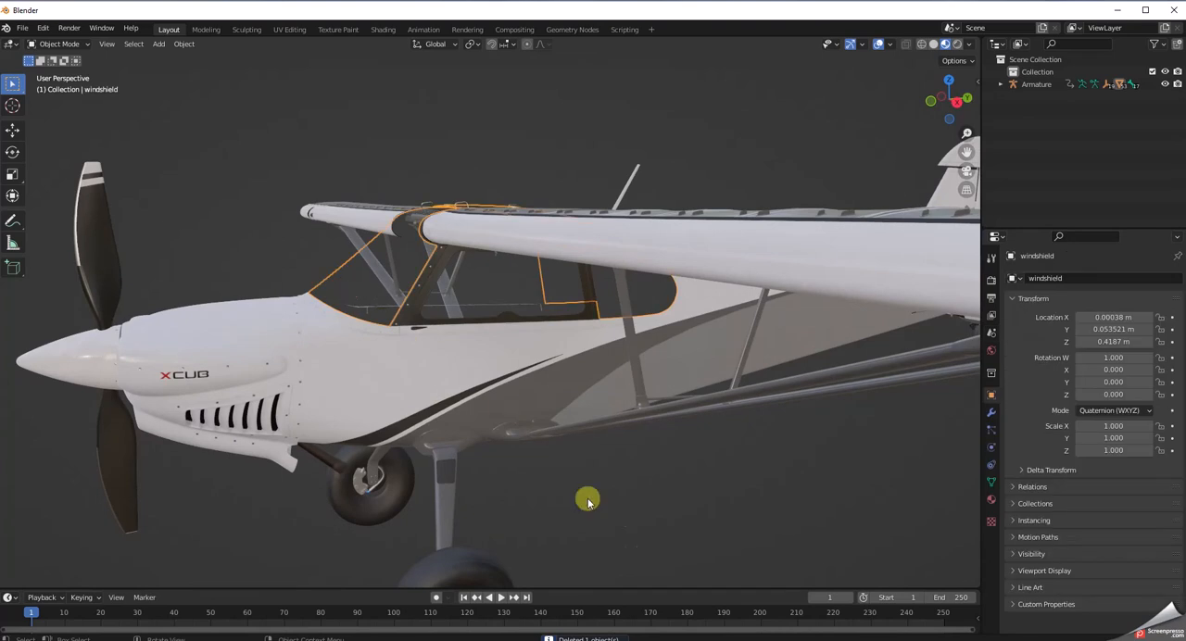
key("Delete")
Try deleting the Window_l mesh together with its frame, and undo that deletion.
middle_click_drag(658, 536, 659, 525)
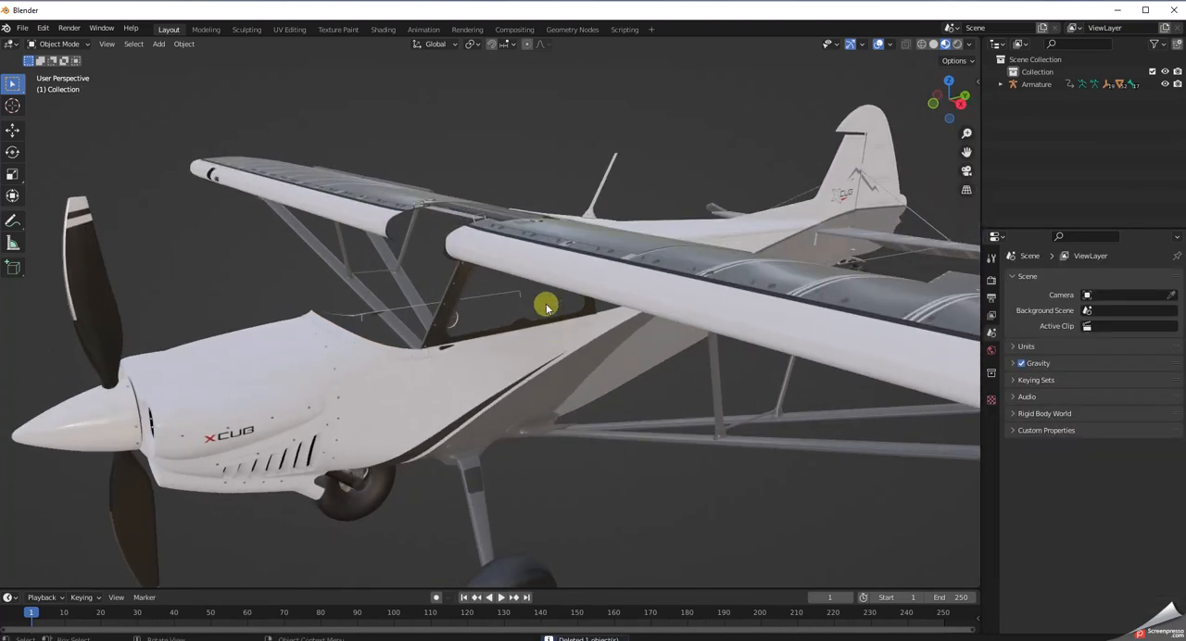
left_click(547, 305)
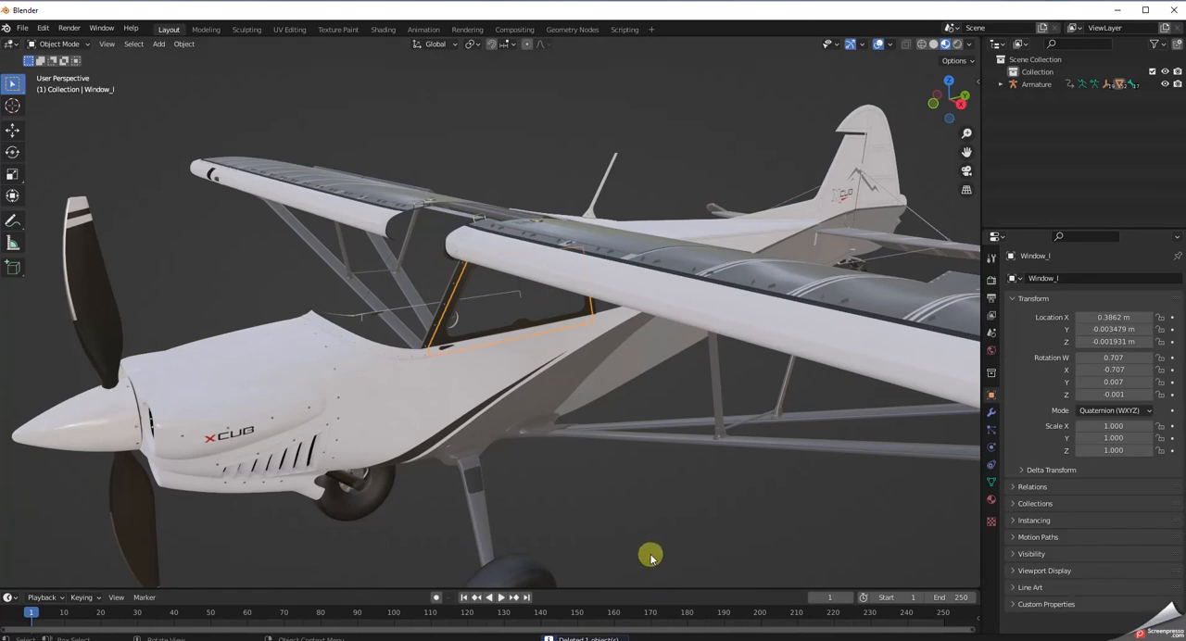
middle_click_drag(649, 553, 630, 535)
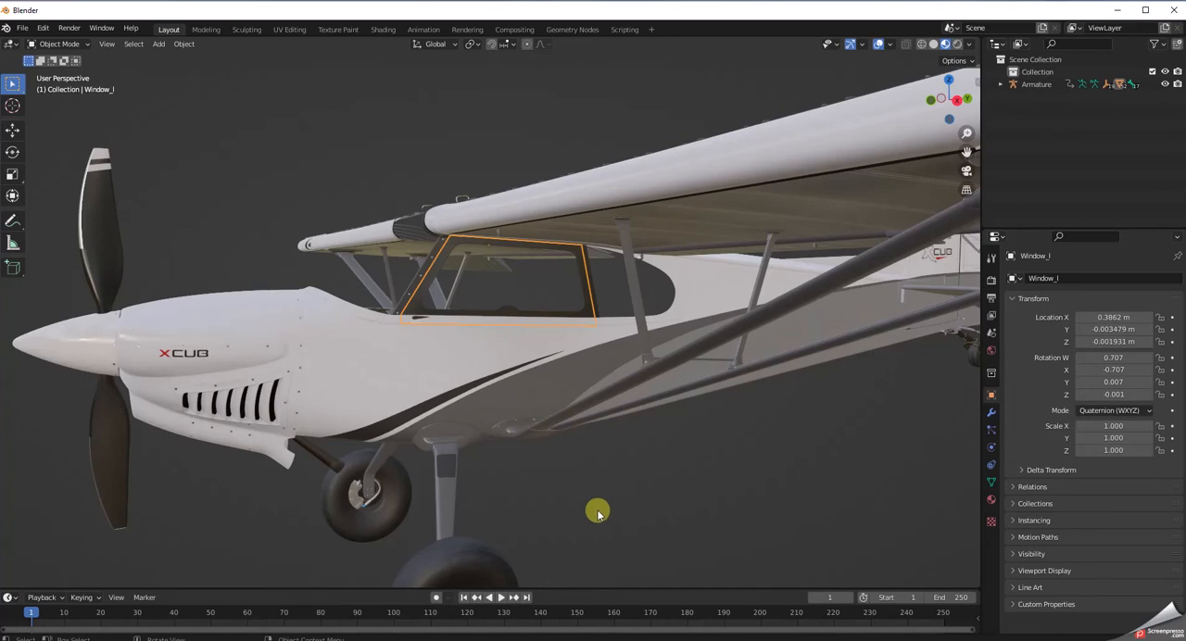
key("Delete")
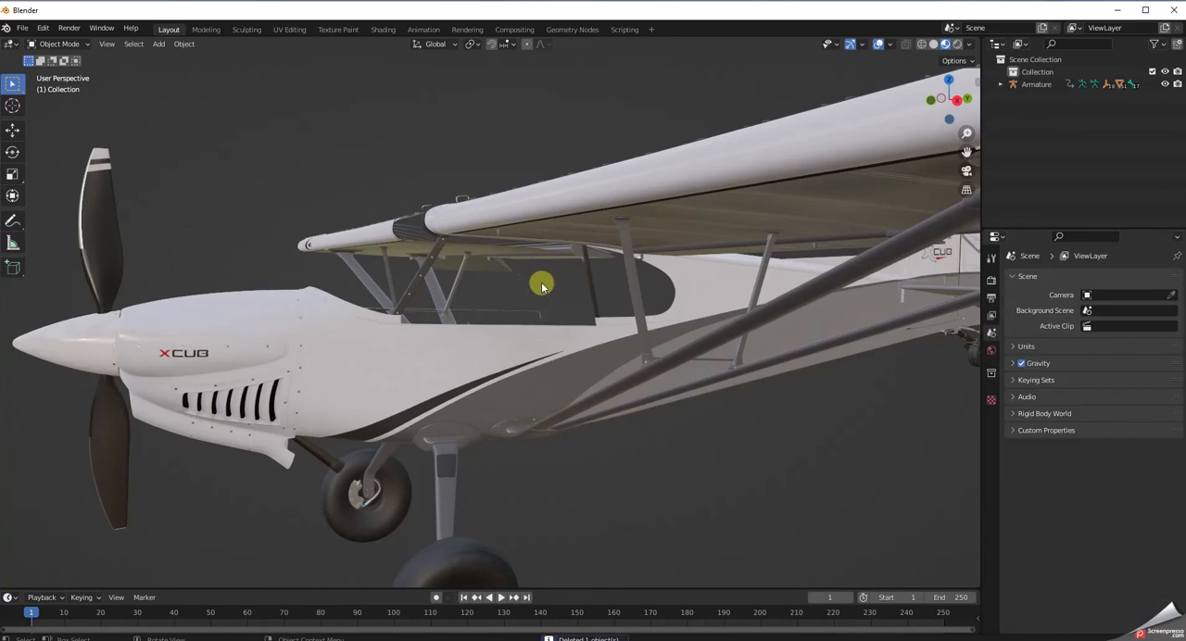
left_click(43, 29)
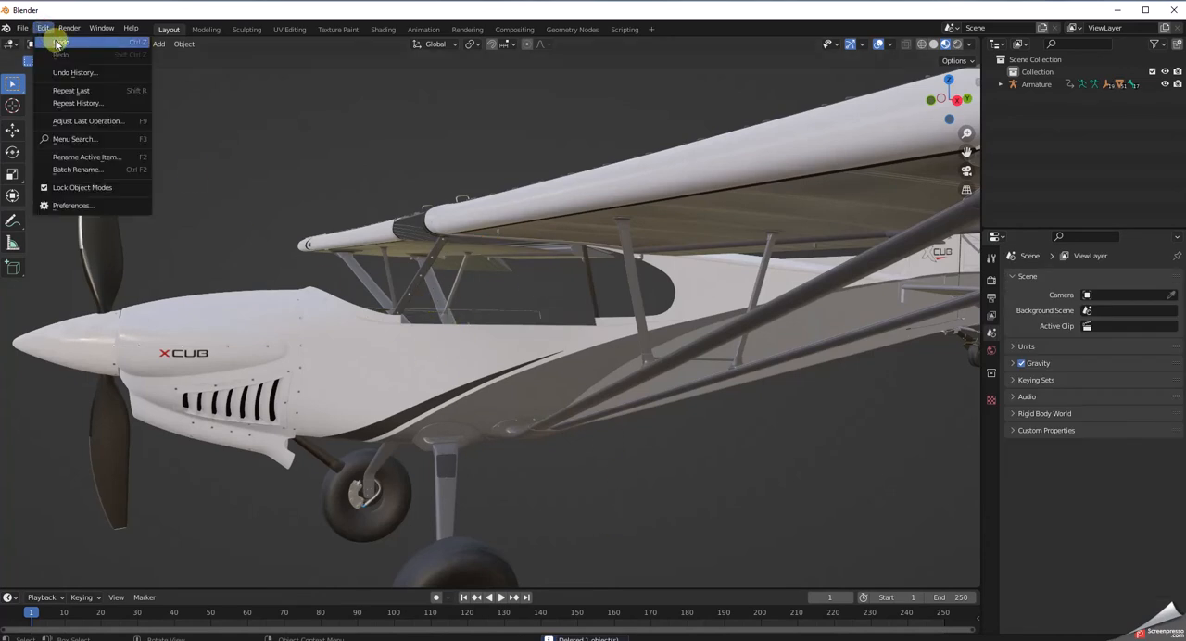
left_click(55, 42)
Select the Fuselage_Livery mesh on the lower side of the fuselage.
middle_click_drag(577, 519, 619, 508)
scroll(653, 544, "down", 4)
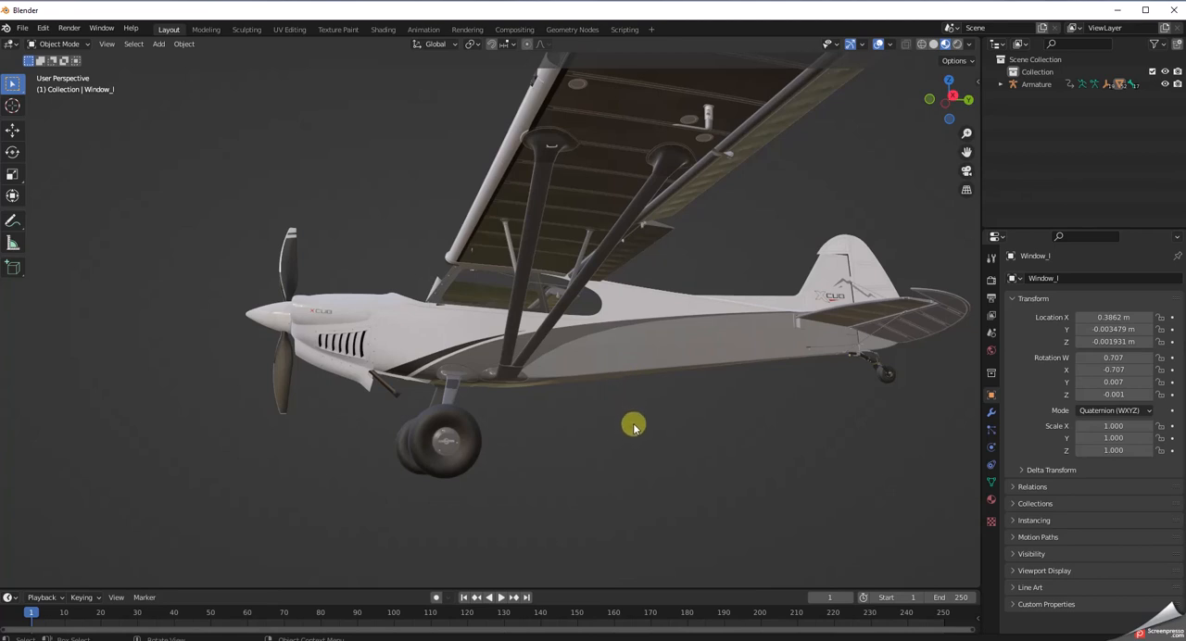
left_click(643, 368)
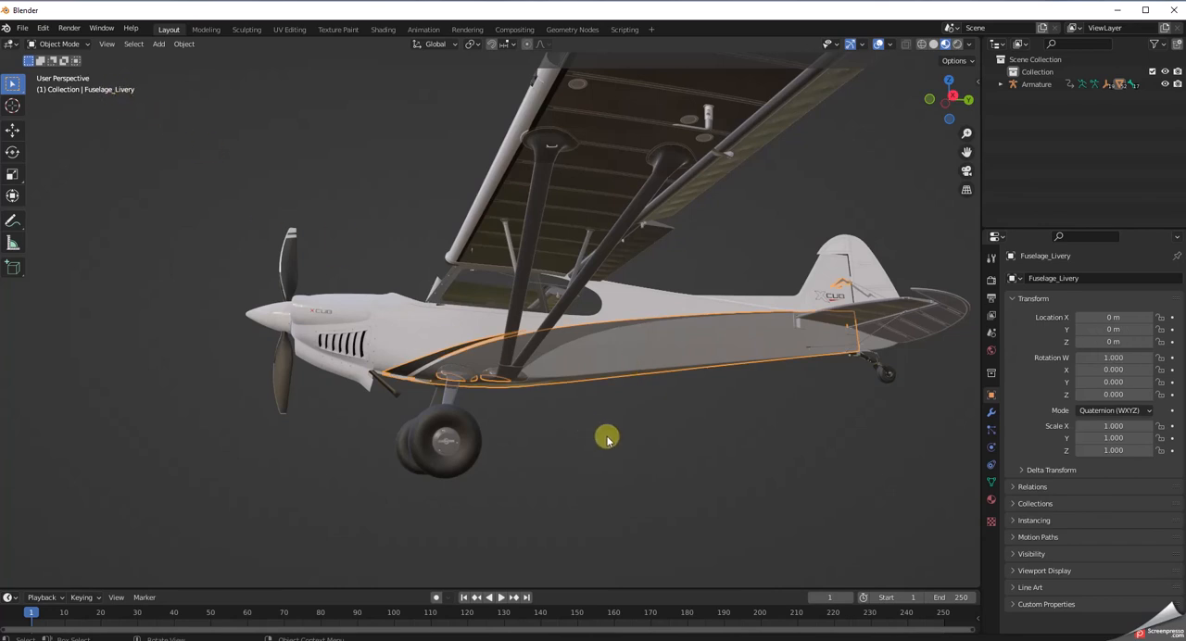
Delete the Fuselage_Livery mesh on the lower fuselage and the Rudder_Livery mesh on the lower part of the rudder.
key("Delete")
middle_click_drag(654, 458, 606, 482)
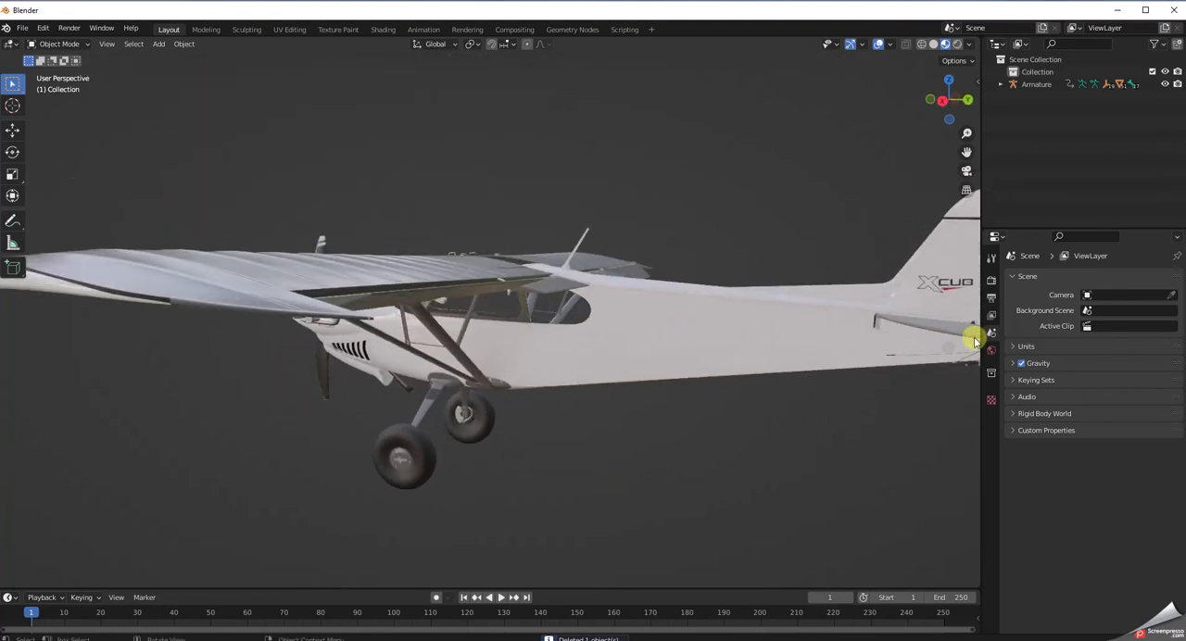
scroll(975, 341, "down", 2)
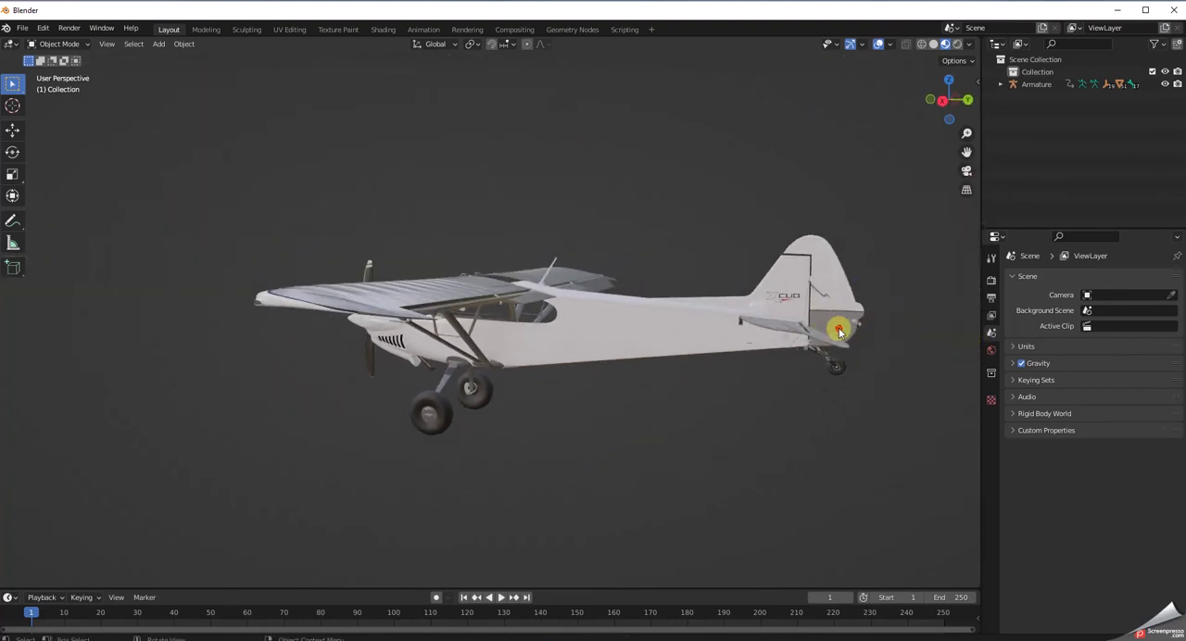
left_click(839, 332)
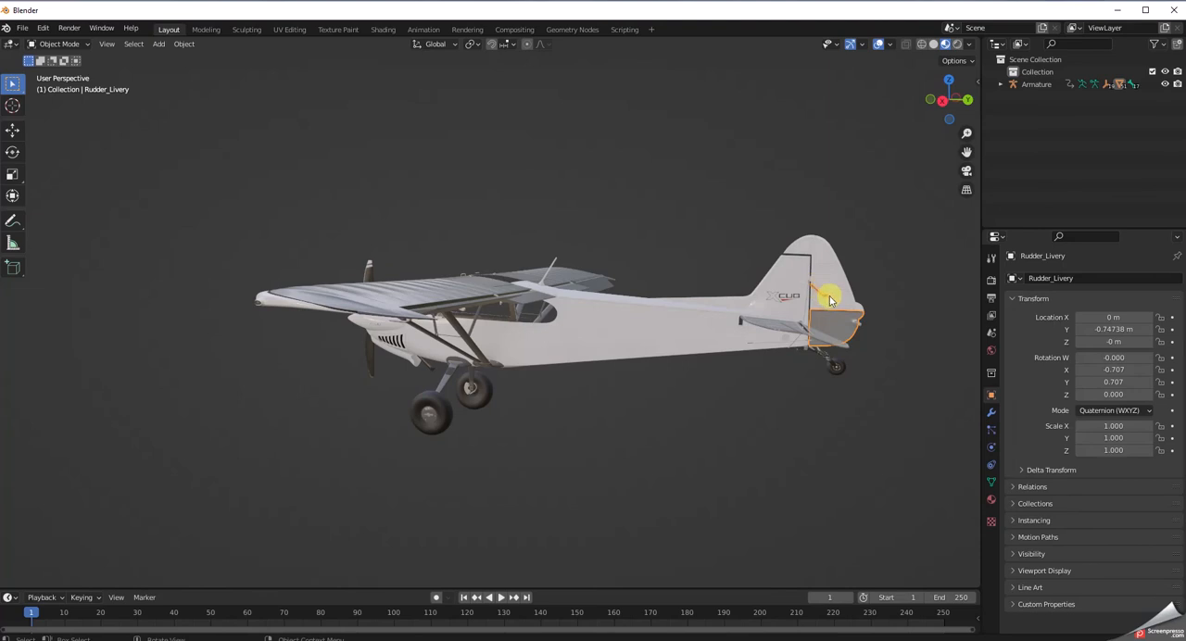
left_click(891, 431)
middle_click_drag(886, 434, 977, 447)
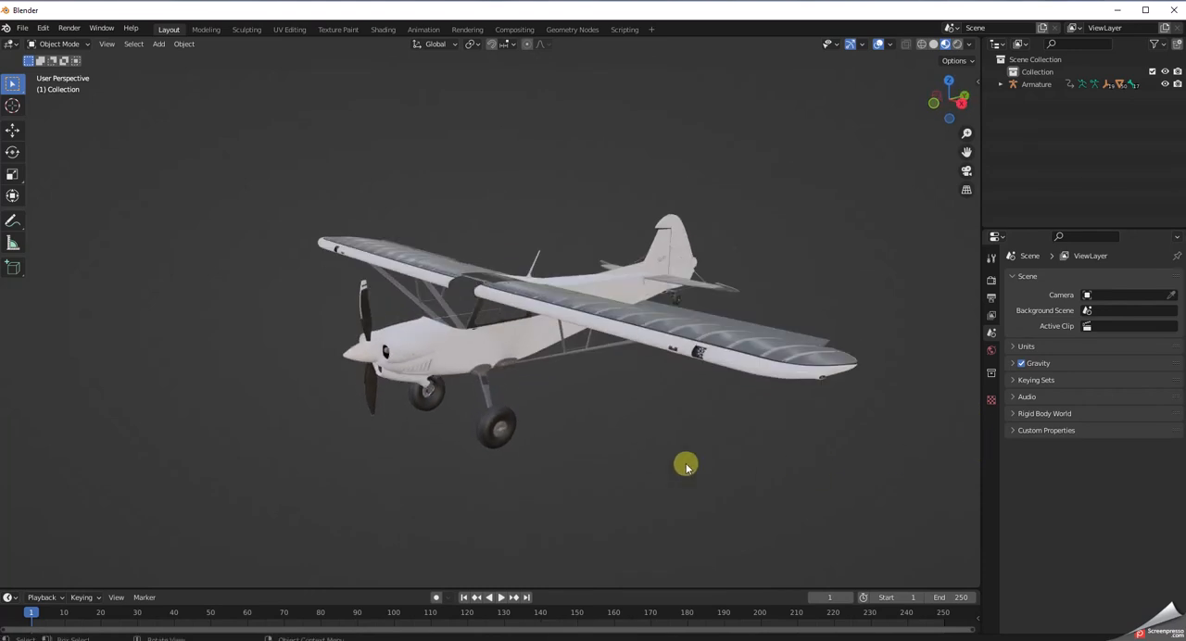
Examine the wings, fuselage and tail from the front and from above for remaining overlay meshes.
scroll(633, 464, "up", 5)
middle_click_drag(627, 456, 650, 506)
scroll(646, 496, "down", 3)
scroll(648, 494, "up", 1)
scroll(651, 506, "up", 1)
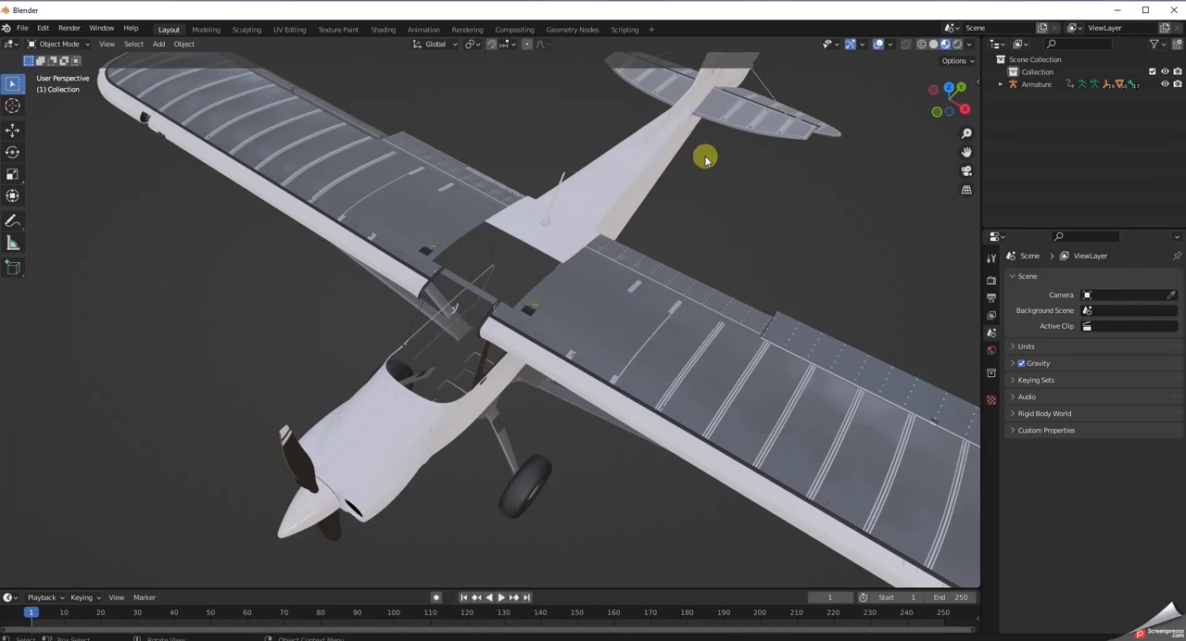
scroll(821, 268, "down", 3)
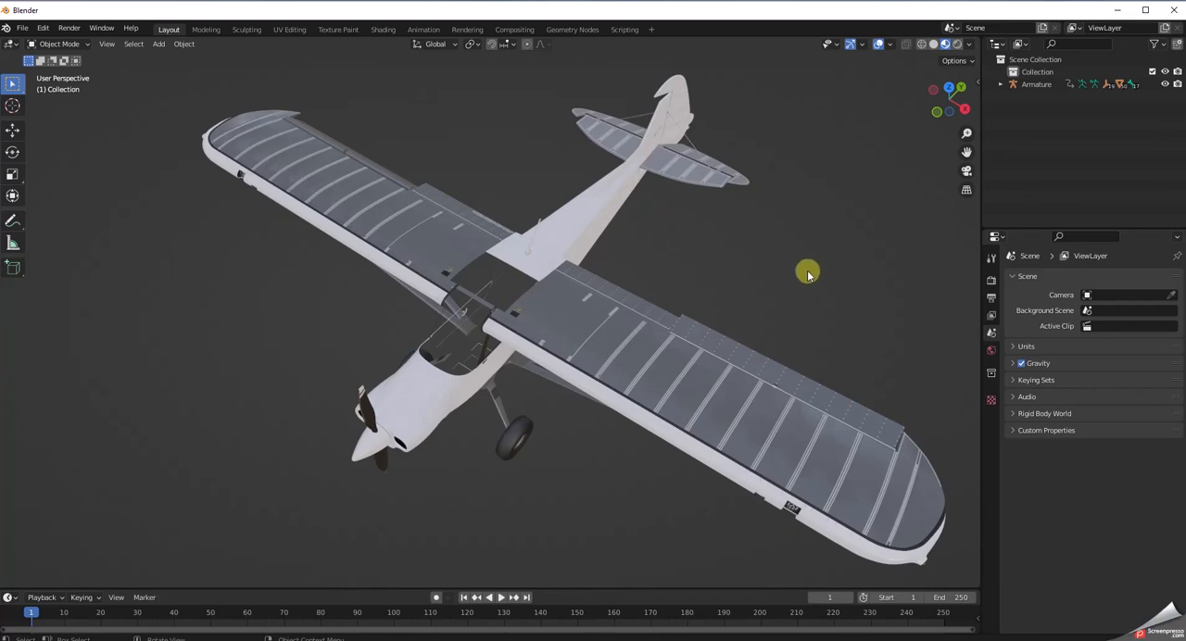
middle_click_drag(808, 273, 794, 250)
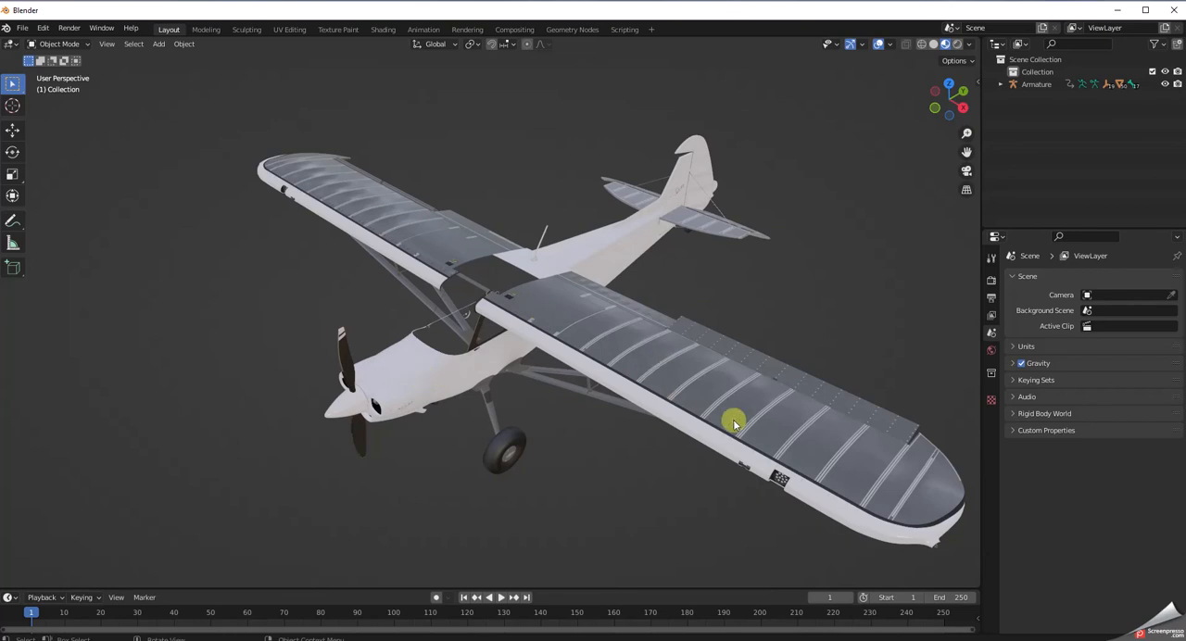
Open the Fuselage mesh in Edit Mode and select all of its geometry.
left_click(457, 363)
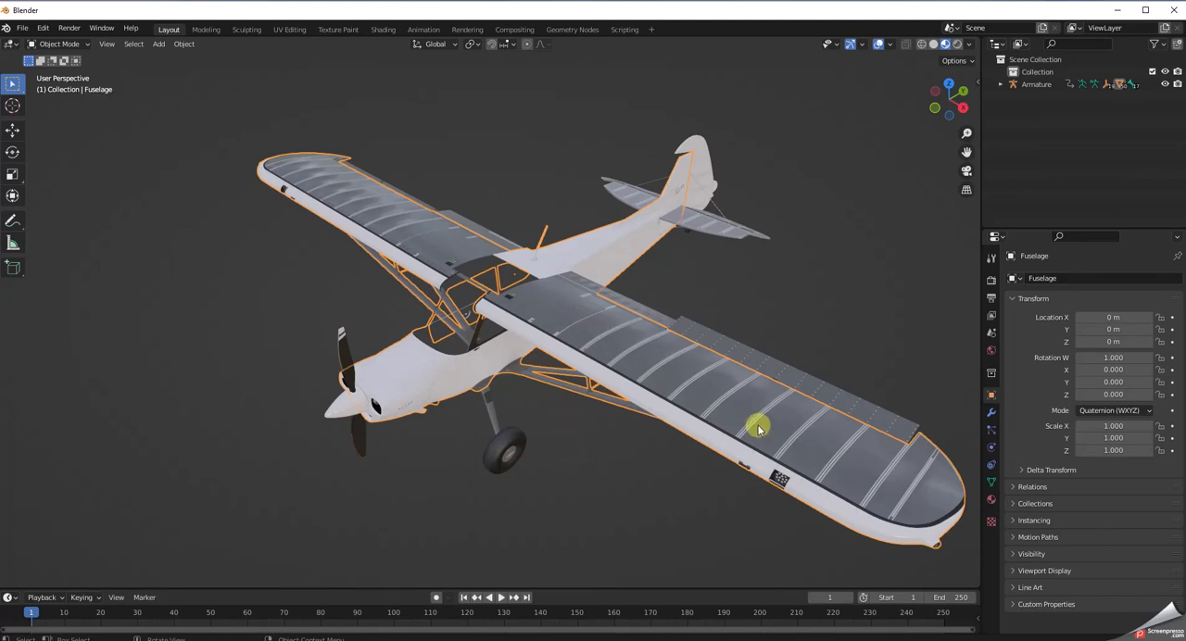
middle_click_drag(754, 423, 745, 408)
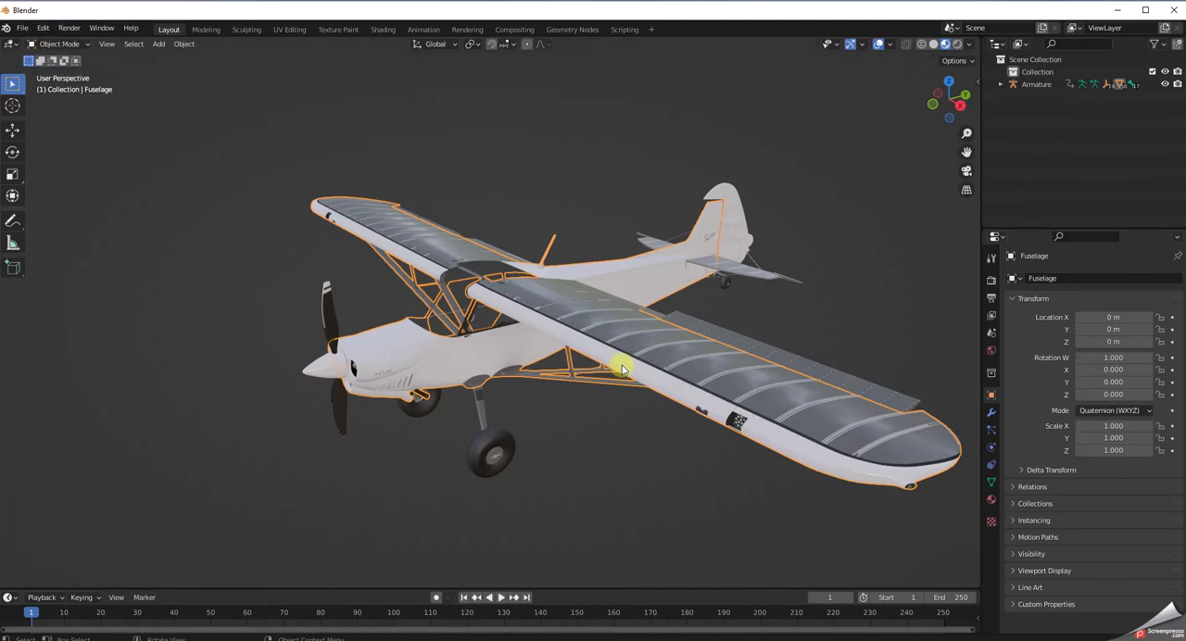
left_click(87, 46)
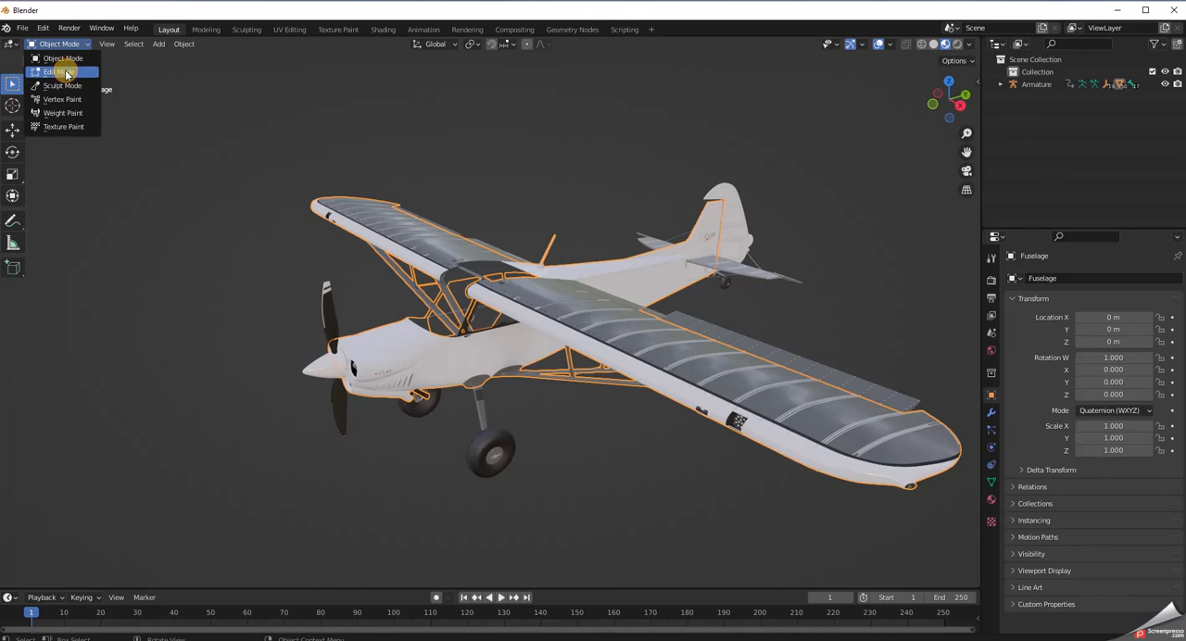
left_click(59, 72)
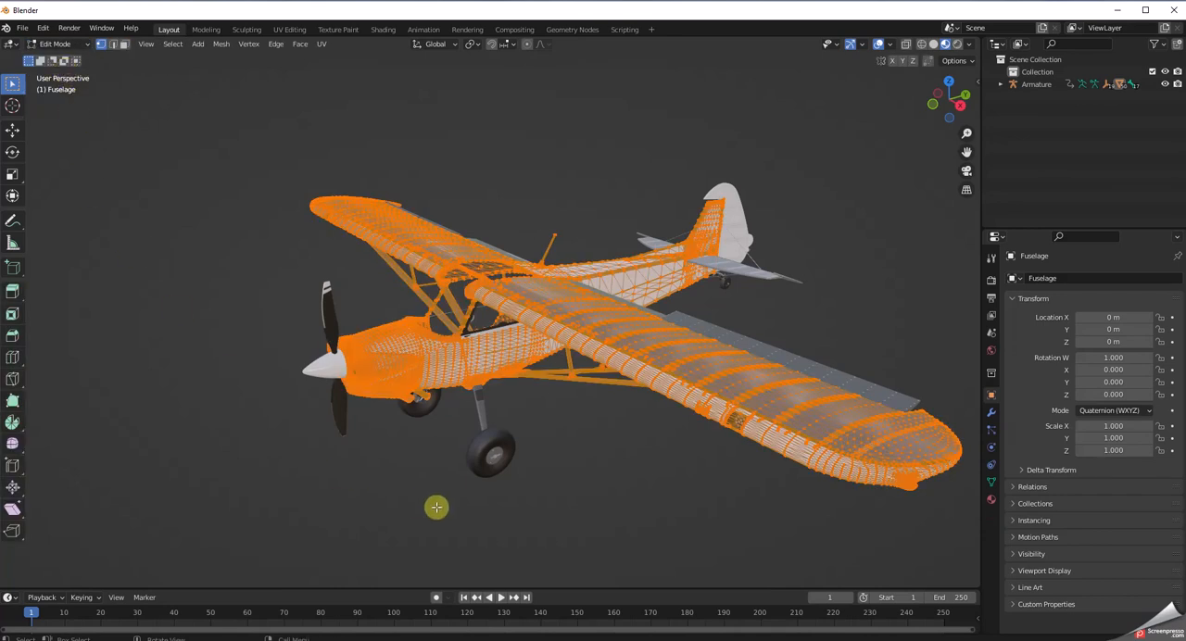
left_click(215, 335)
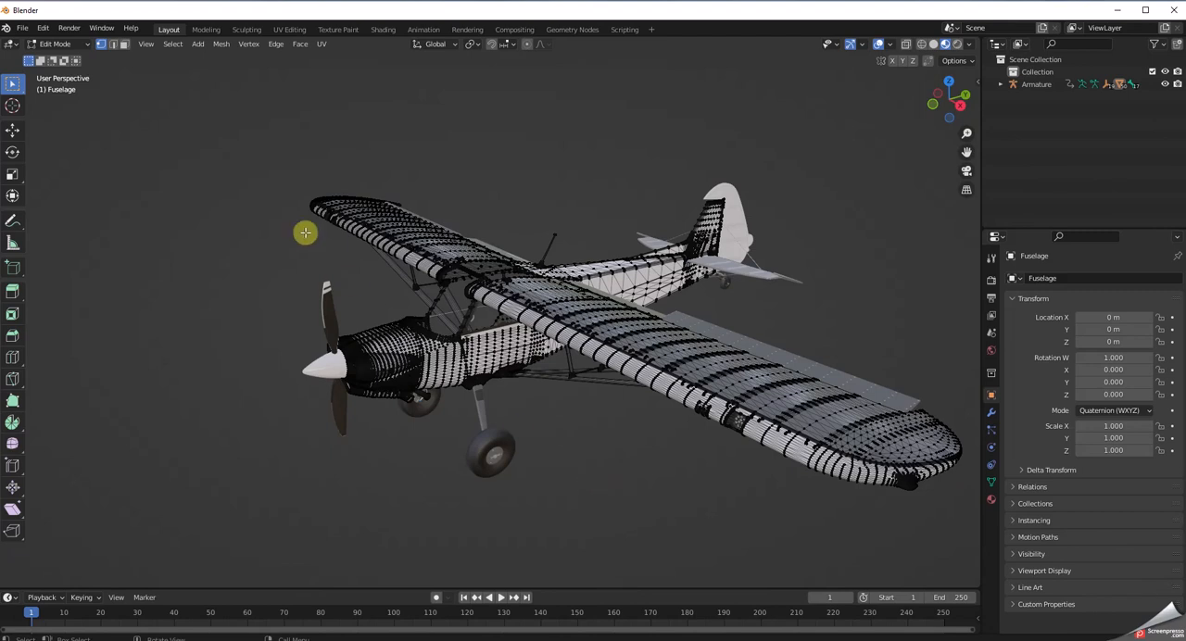
left_click(174, 46)
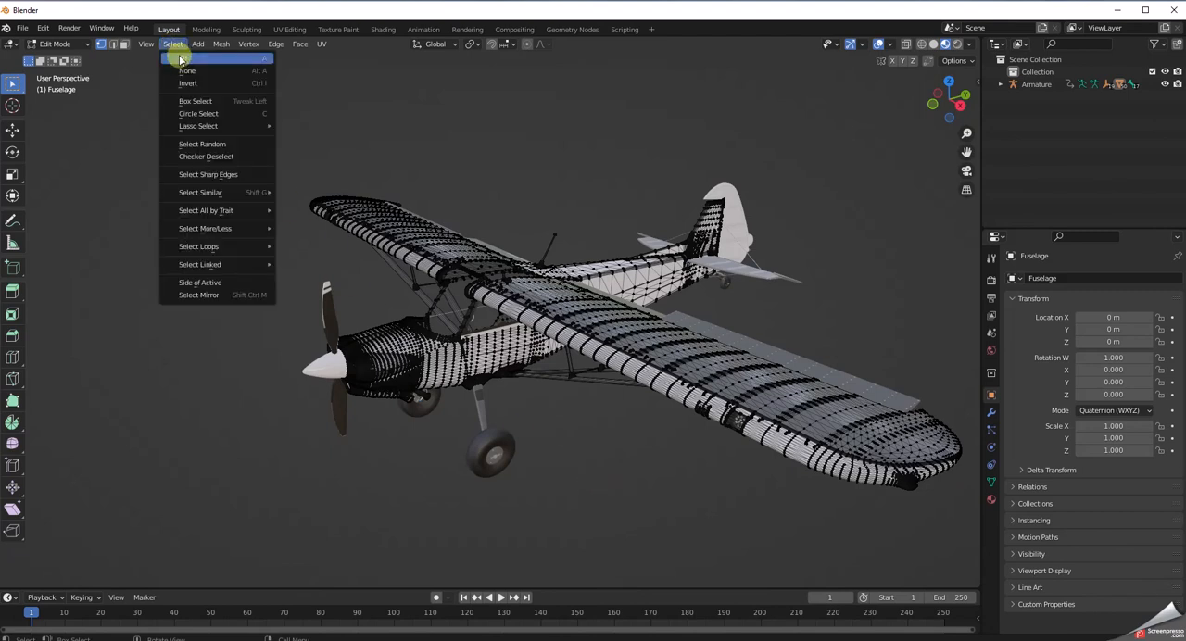
left_click(186, 63)
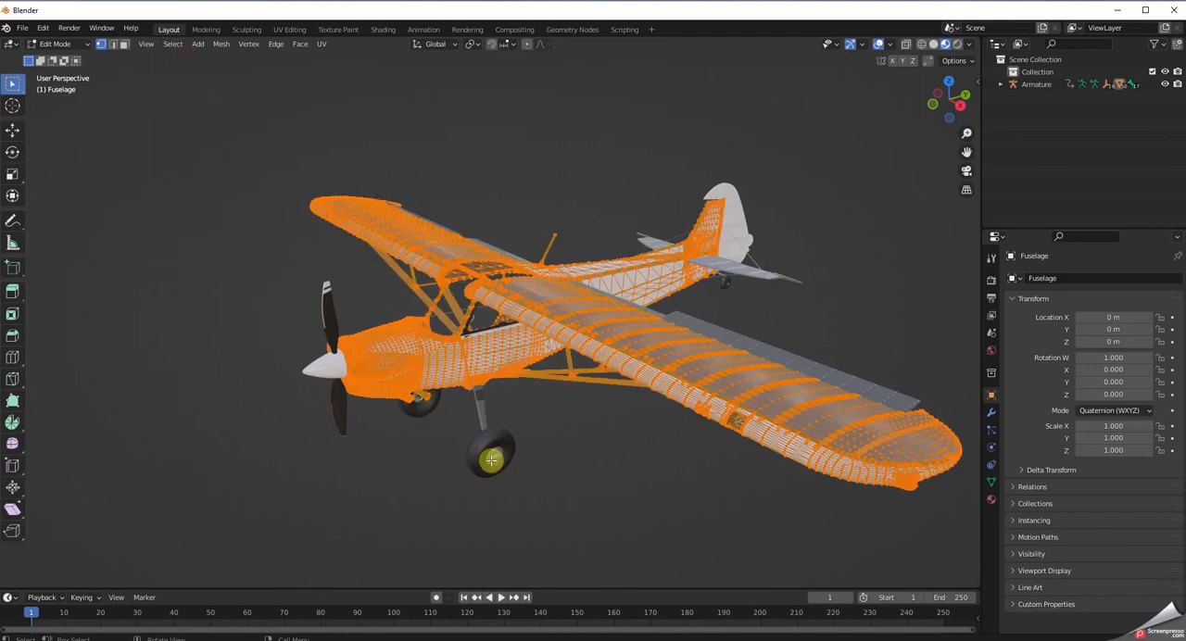
Separate the selected fuselage geometry by material, return to Object Mode and clear the selection.
right_click(536, 502)
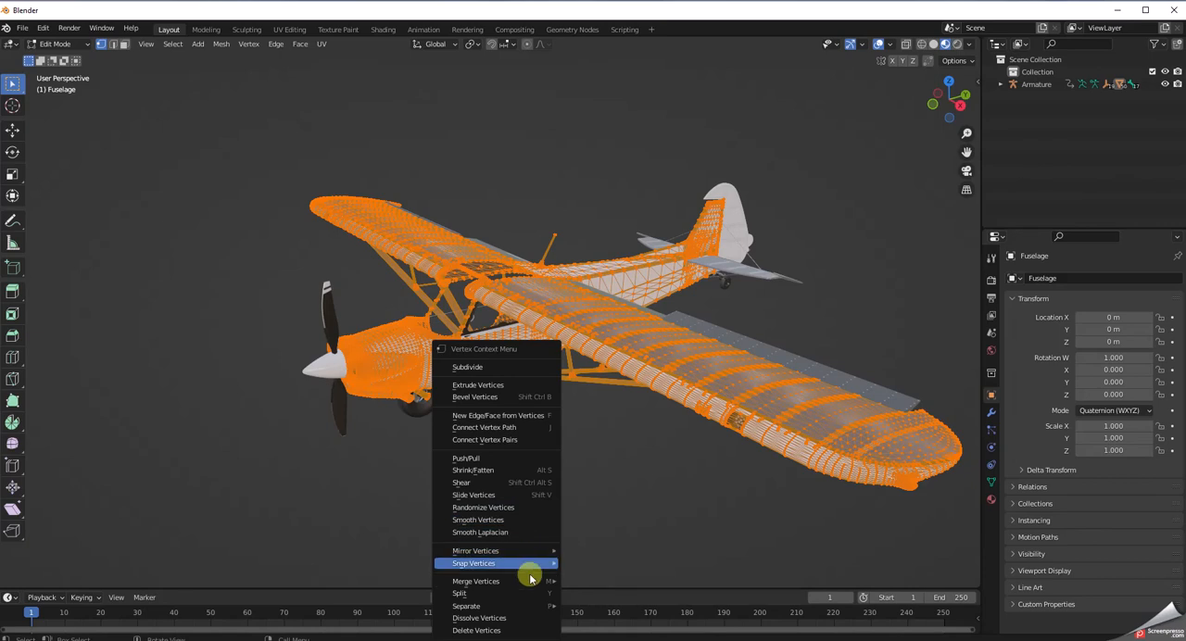
mouse_move(527, 609)
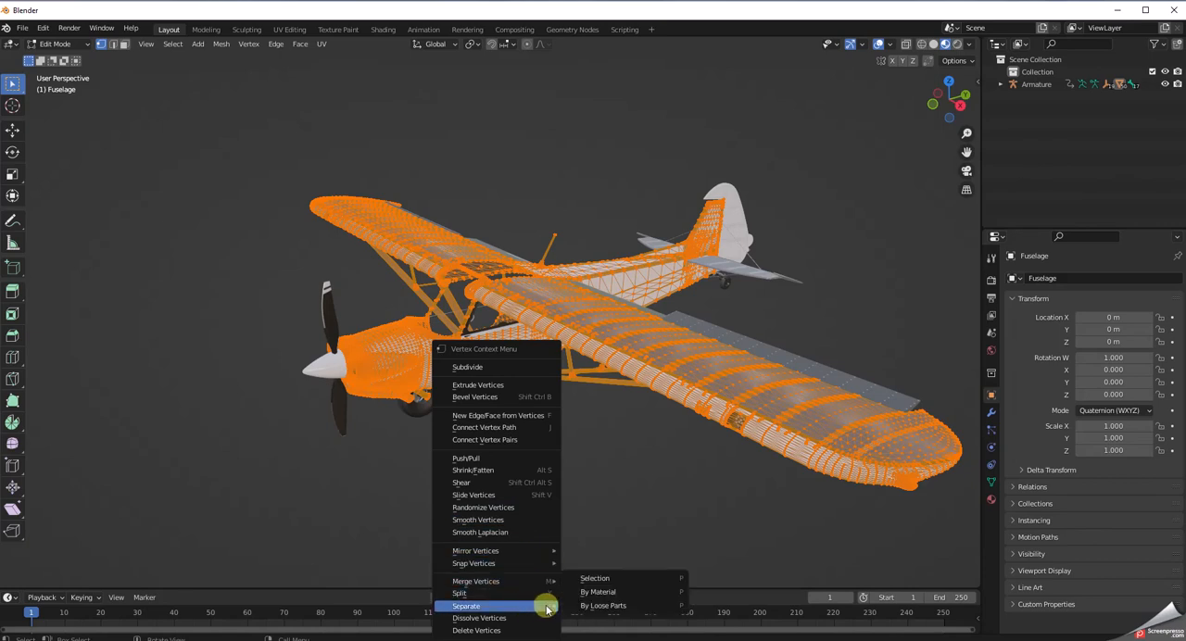
left_click(596, 593)
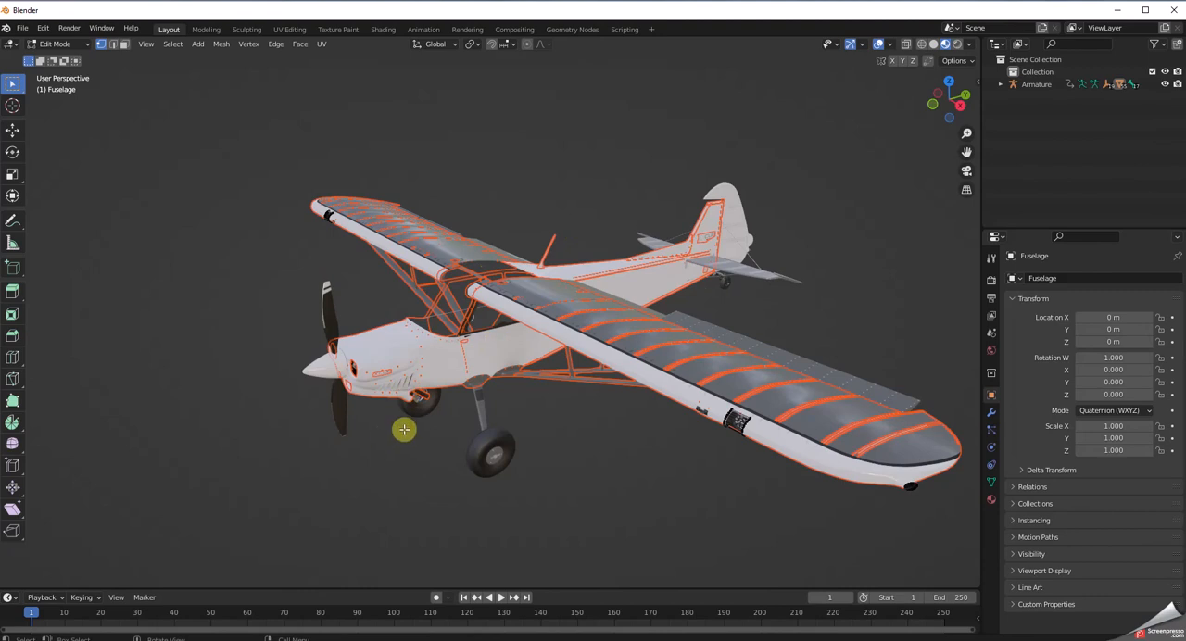
left_click(86, 44)
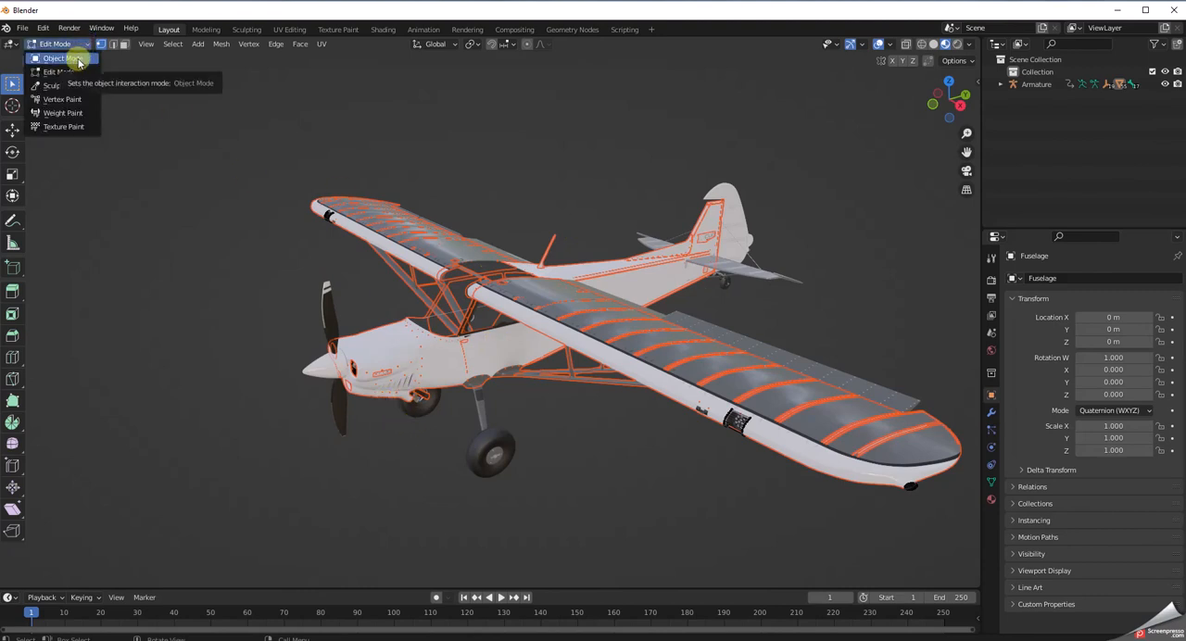
left_click(78, 58)
left_click(180, 230)
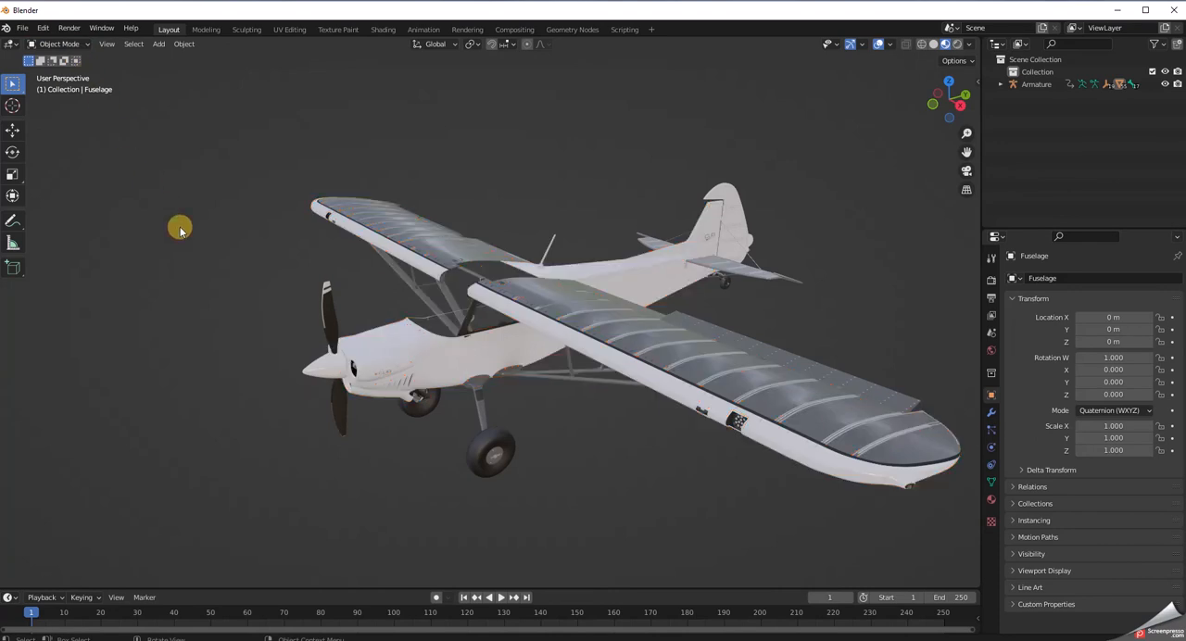
Select the separated wing and fuselage body meshes in turn to check how the aircraft was split.
left_click(655, 384)
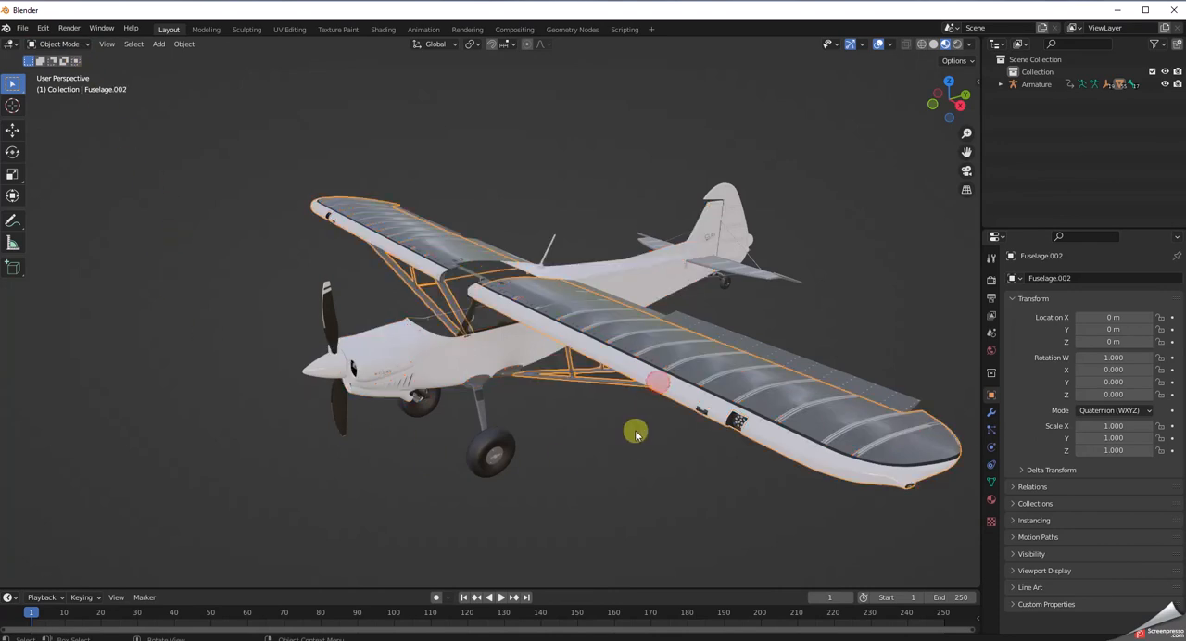
middle_click_drag(614, 507, 554, 519)
left_click(426, 360)
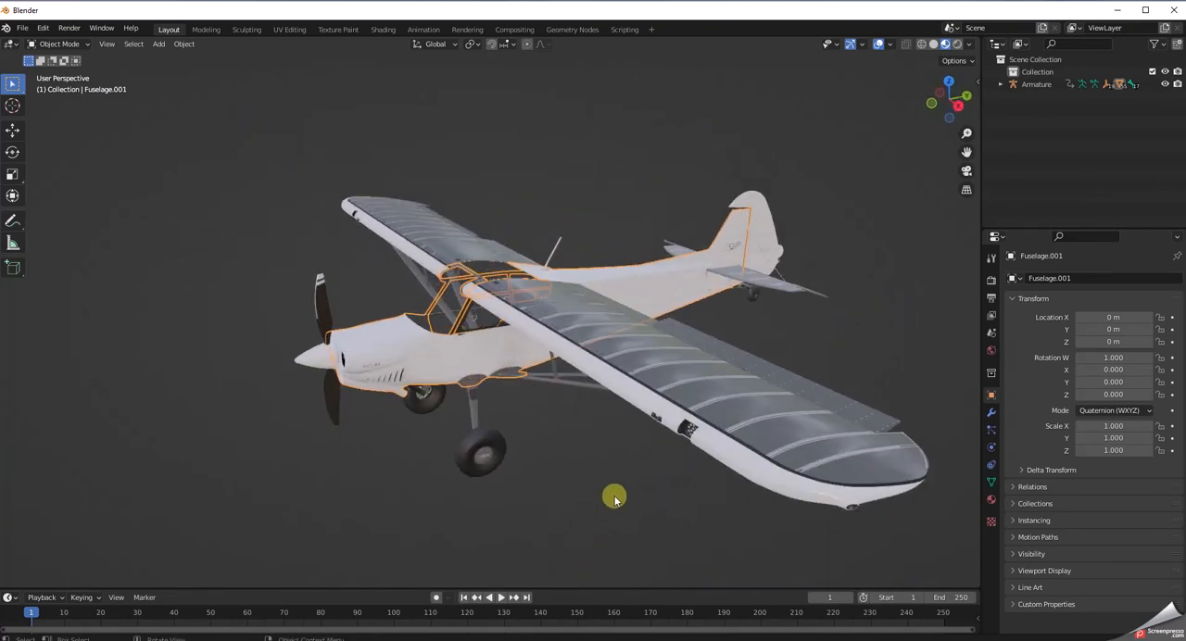
middle_click_drag(614, 494, 595, 512)
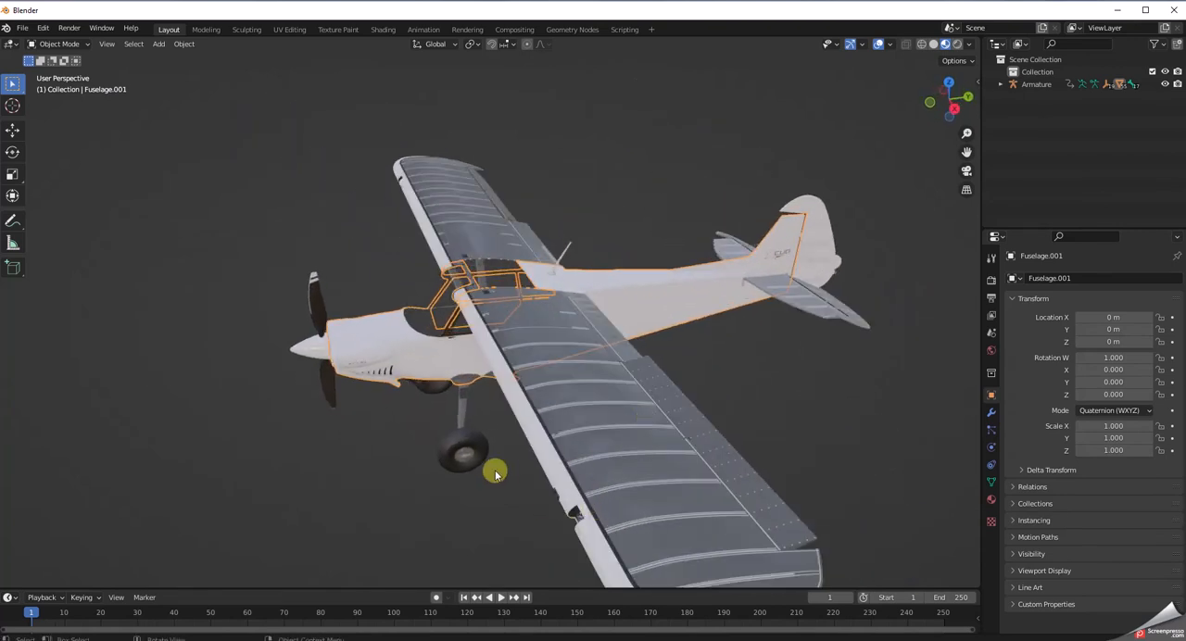
middle_click_drag(512, 511, 543, 519)
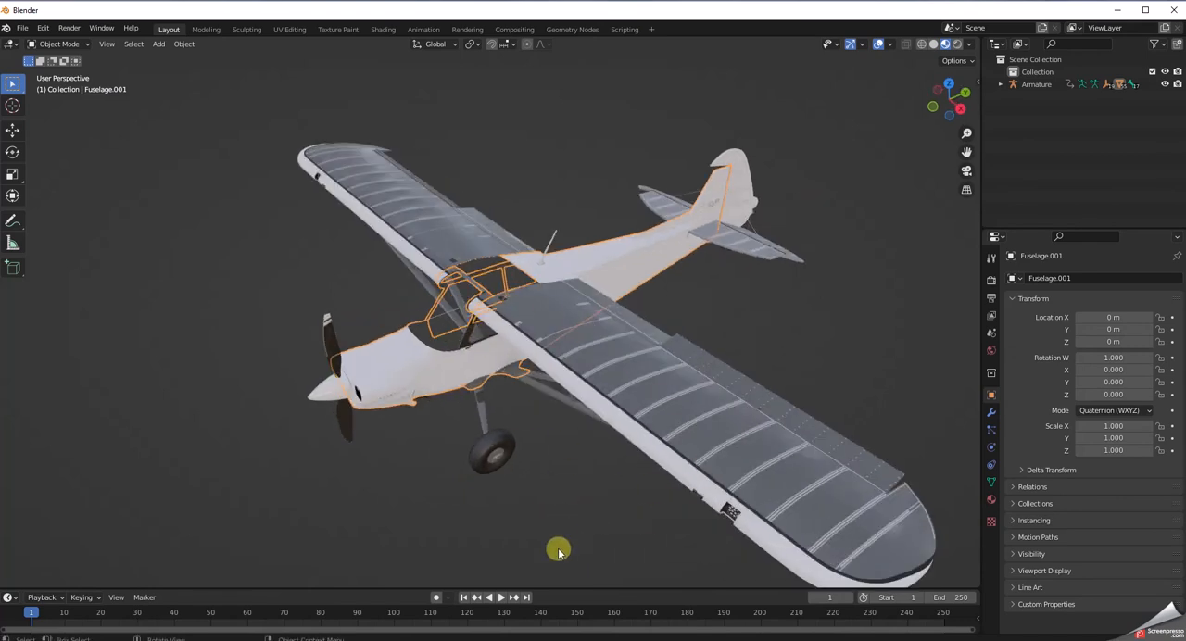
Open the wing mesh Fuselage.002 in Edit Mode and try separating it by material.
left_click(648, 414)
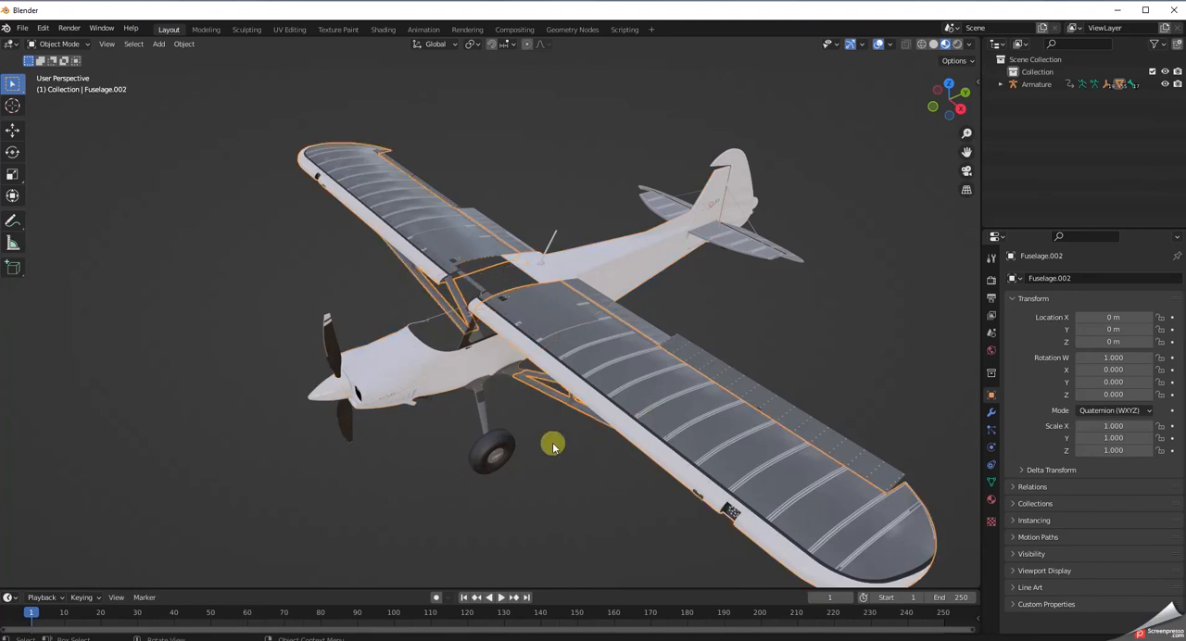
left_click(52, 45)
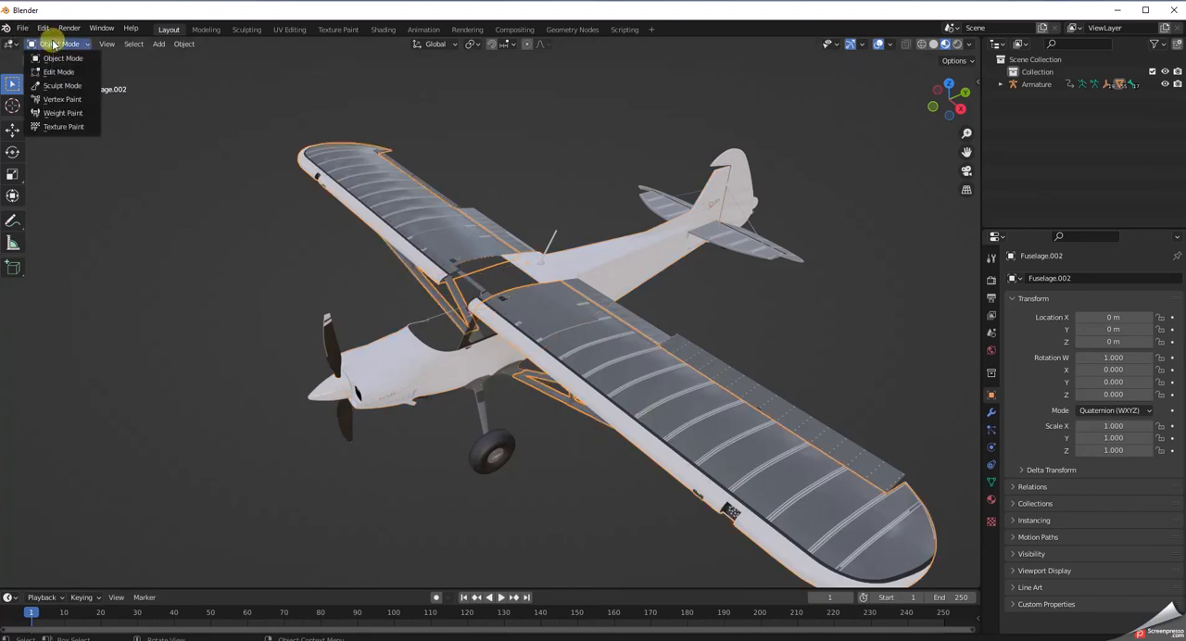
left_click(58, 71)
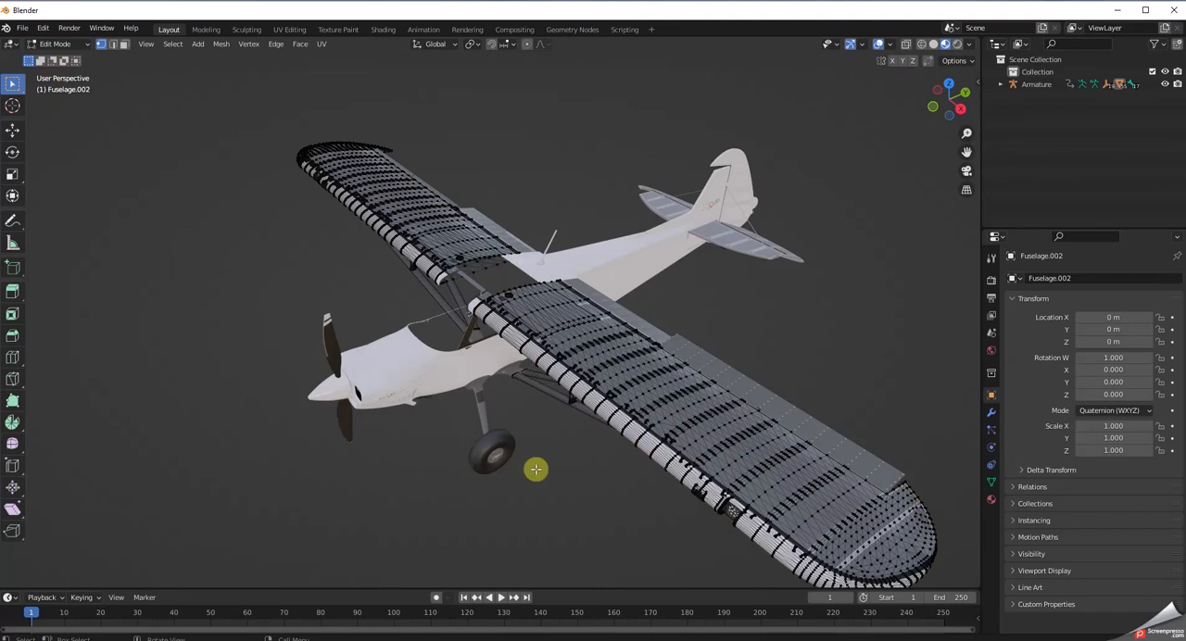
right_click(516, 524)
mouse_move(520, 527)
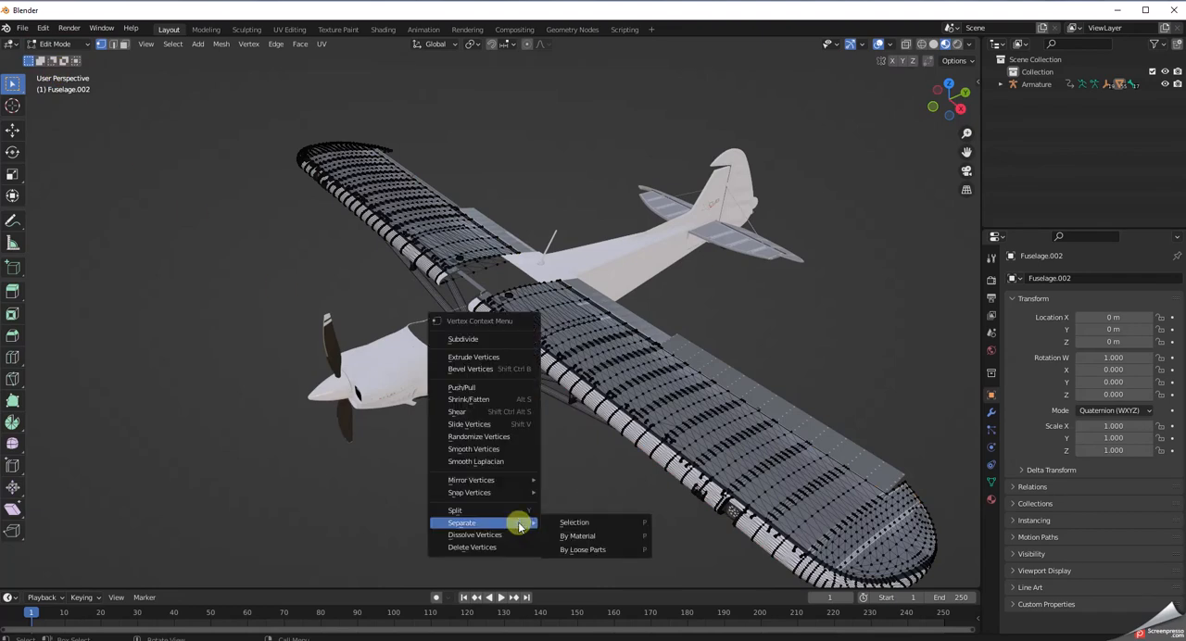
left_click(582, 537)
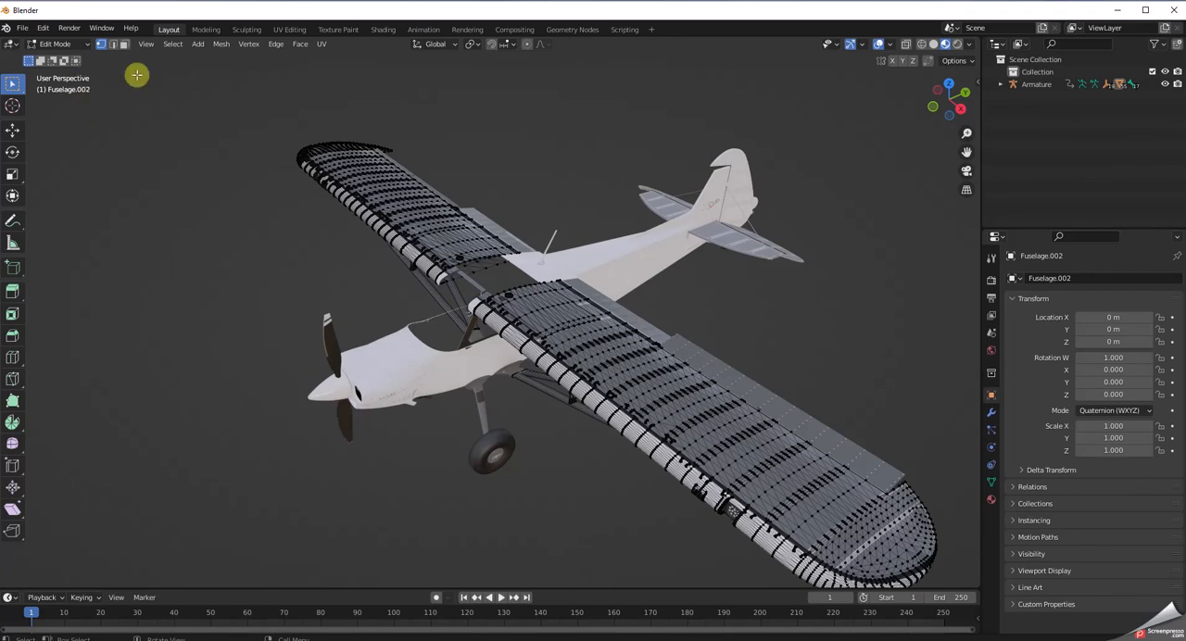
left_click(173, 46)
left_click(147, 115)
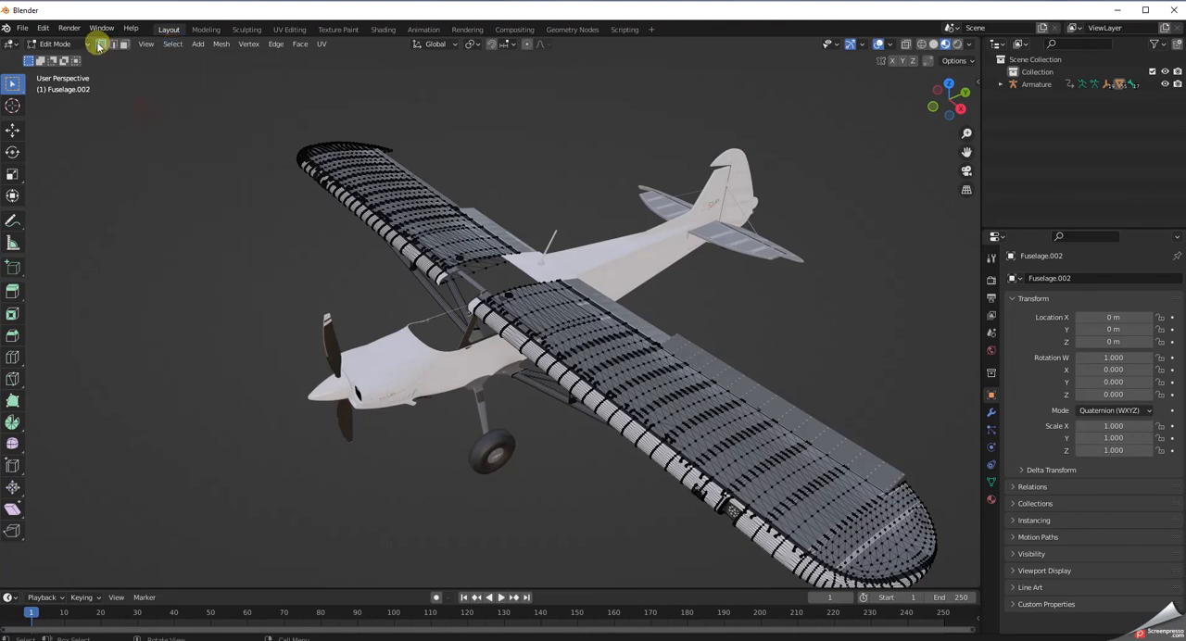
Select all geometry of the wing mesh Fuselage.002 and try separating it by material, then clear the selection.
left_click(173, 43)
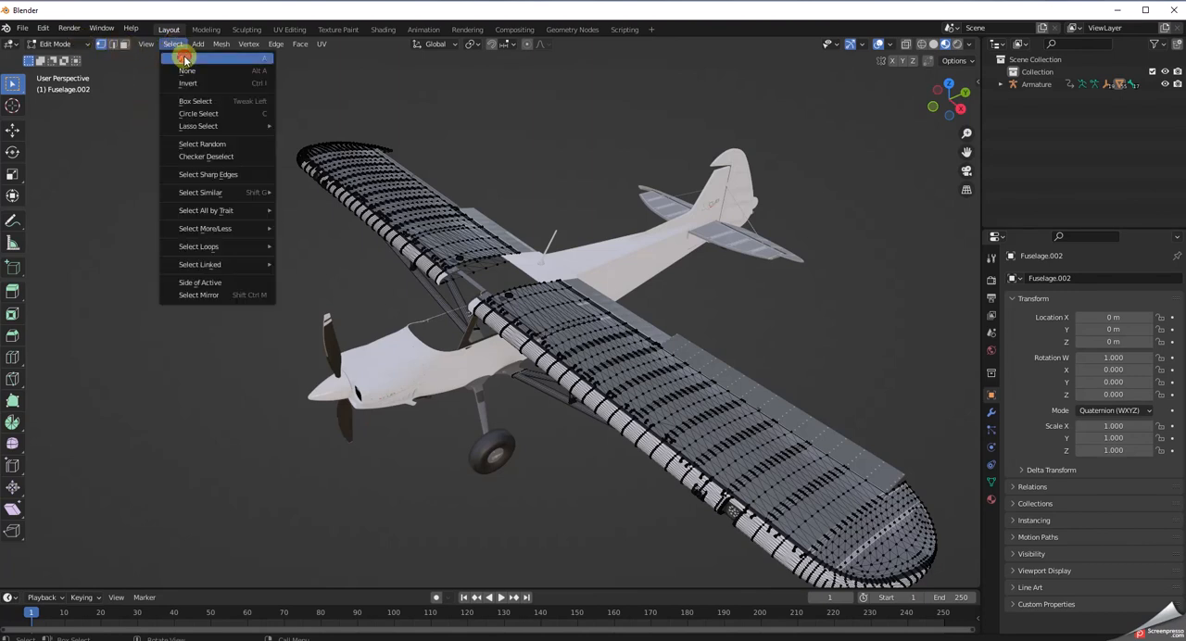
left_click(182, 58)
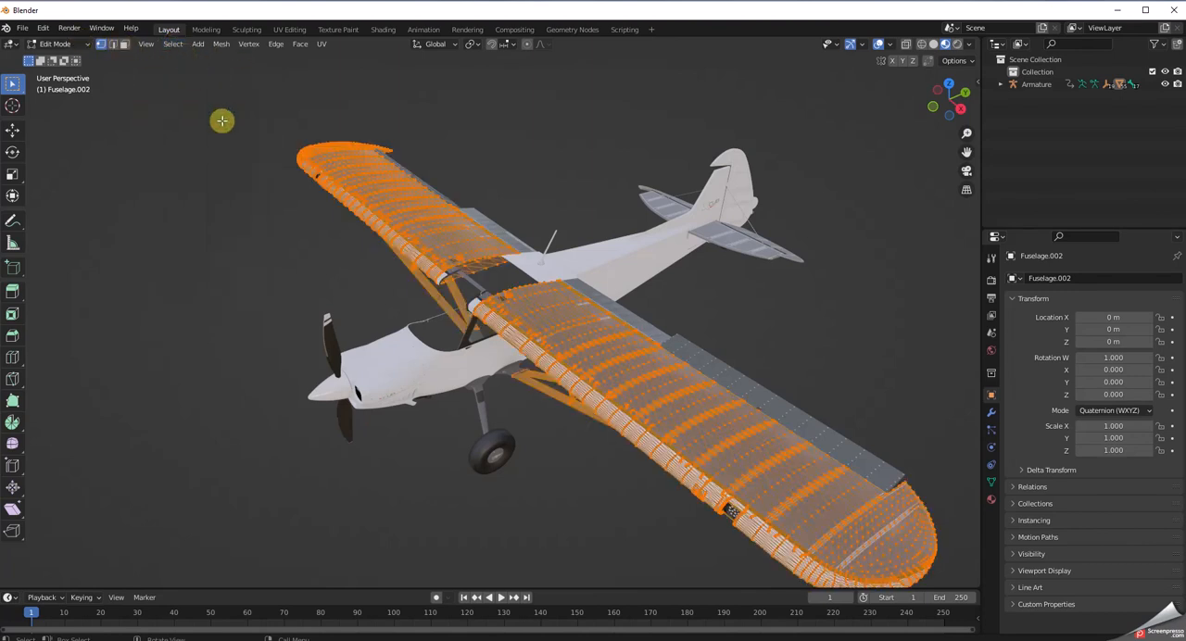
right_click(563, 467)
mouse_move(565, 471)
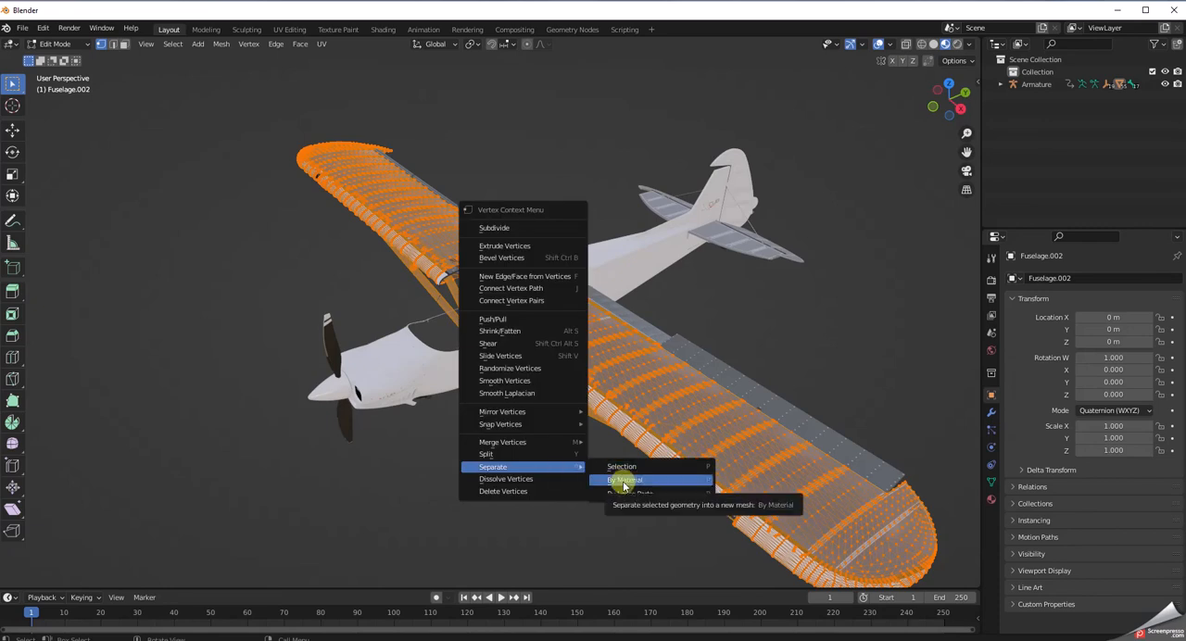
left_click(623, 480)
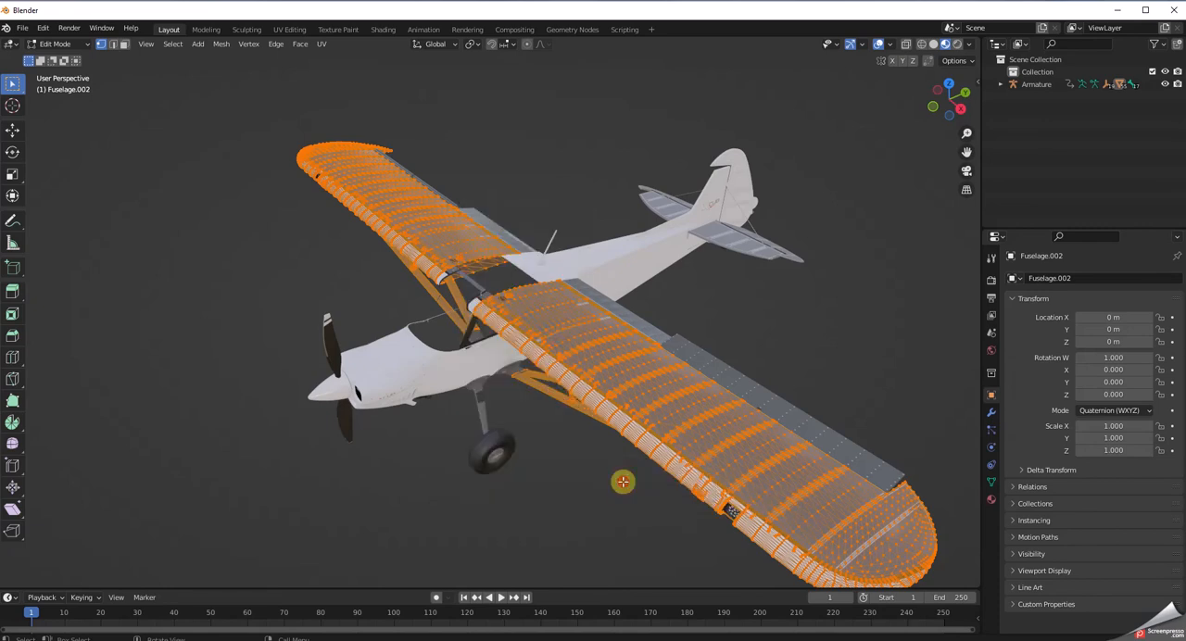
left_click(614, 484)
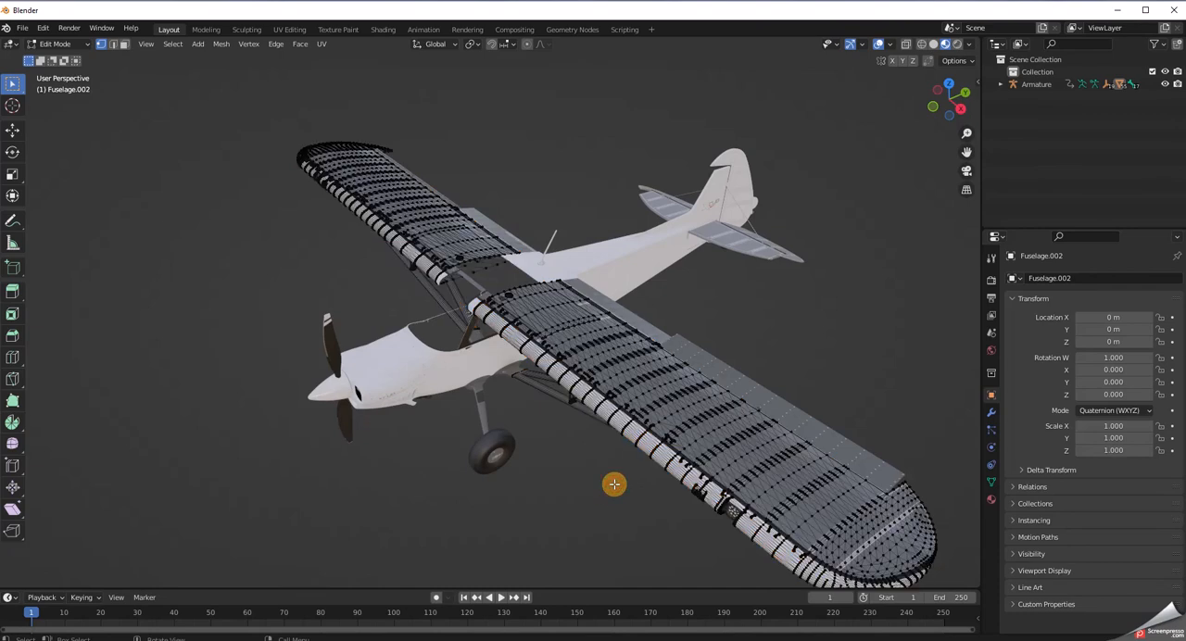
Return to Object Mode and delete the Fuselage.004 mesh that forms the rib strips over the wings and fuselage.
mouse_move(617, 534)
middle_mouse_down()
mouse_move(620, 522)
mouse_move(492, 450)
middle_mouse_up()
left_click(74, 45)
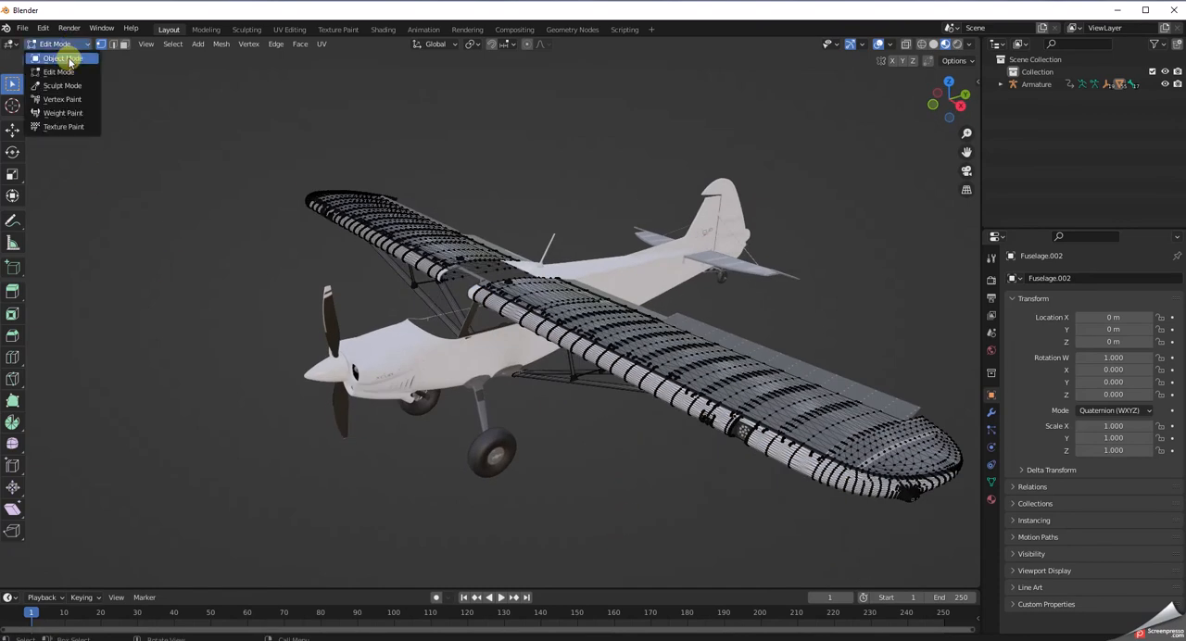
left_click(64, 57)
left_click(551, 448)
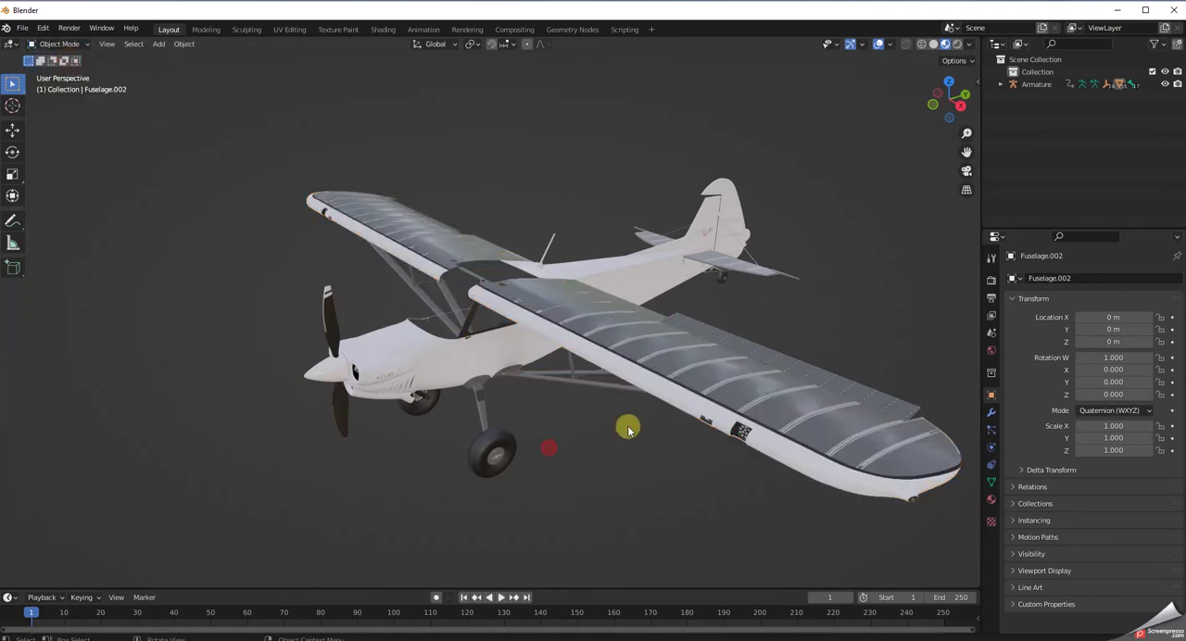
left_click(691, 370)
middle_click_drag(622, 524, 649, 548)
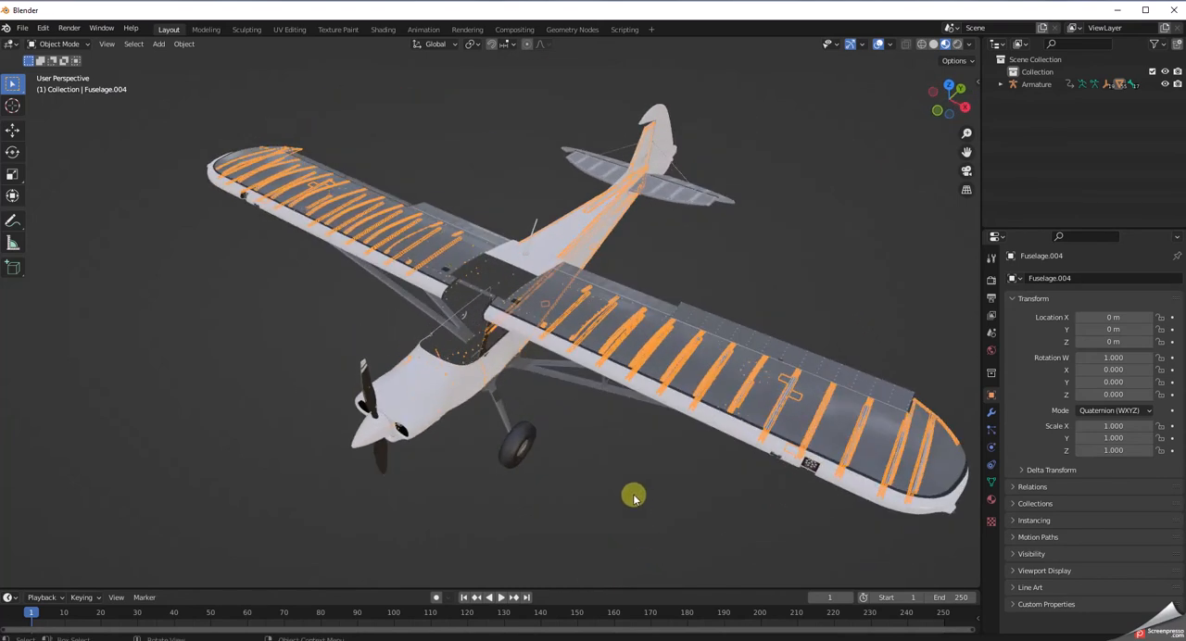
key("Delete")
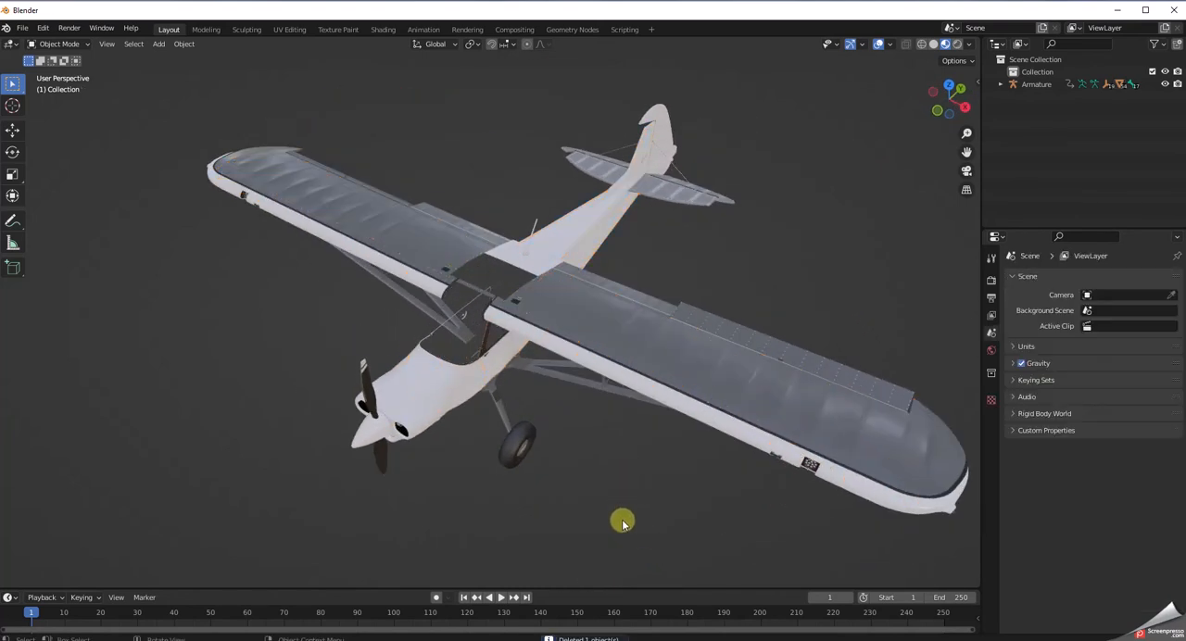
Open the Stabilizer mesh at the tail in Edit Mode and separate its geometry by material.
middle_click_drag(863, 295, 710, 292)
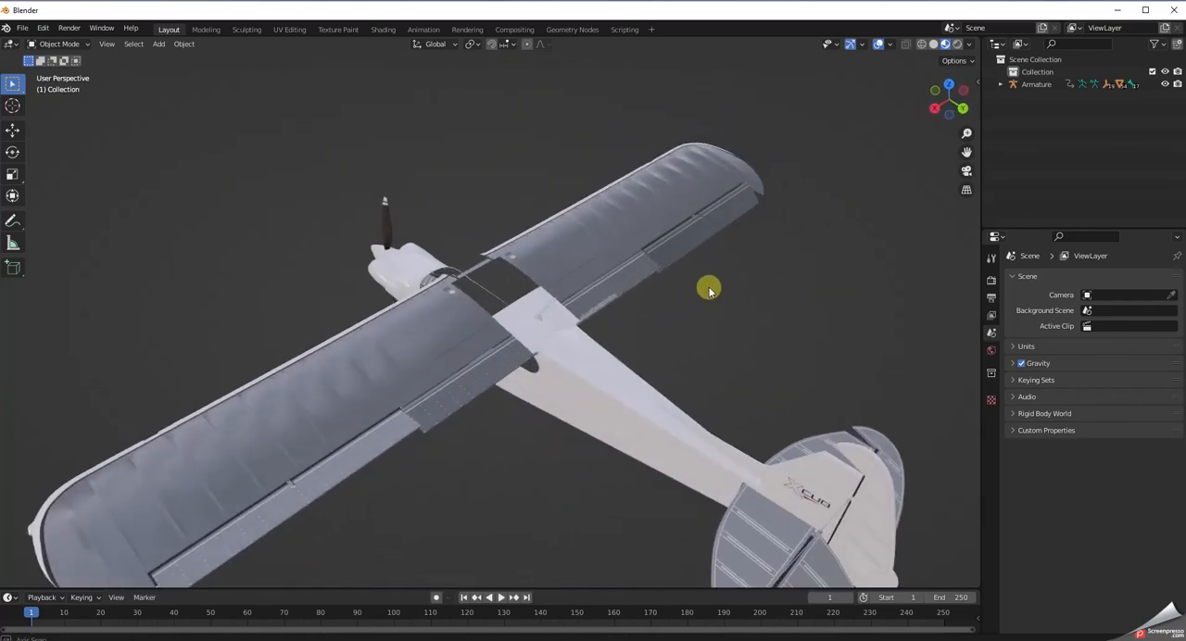
scroll(727, 357, "up", 2)
scroll(713, 553, "down", 3)
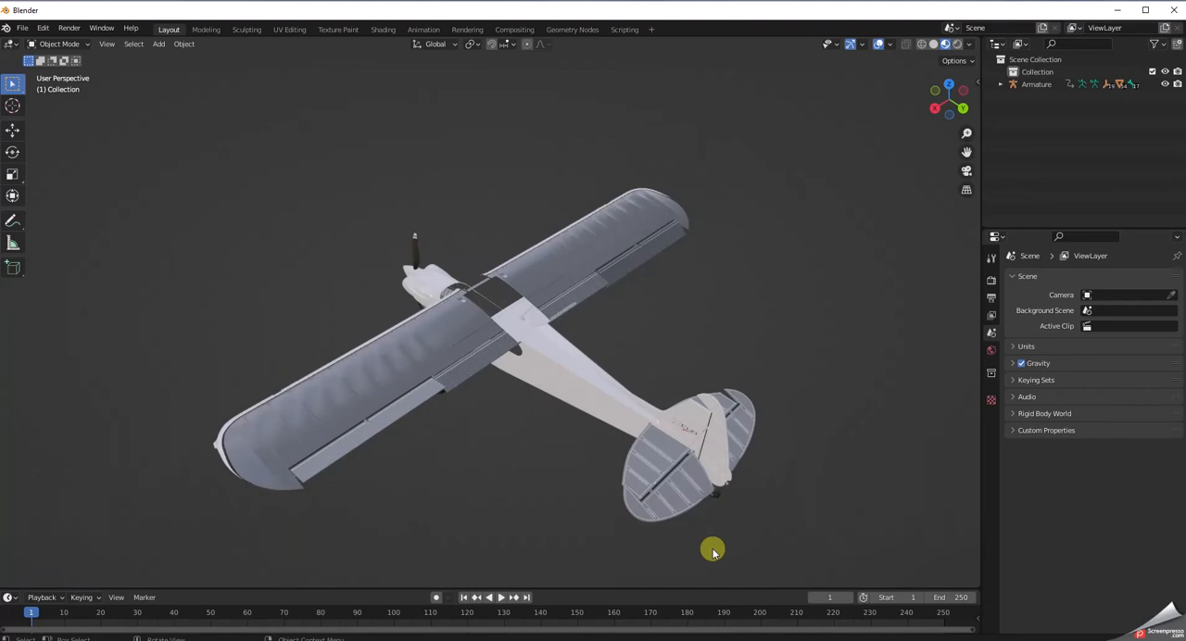
left_click(666, 461)
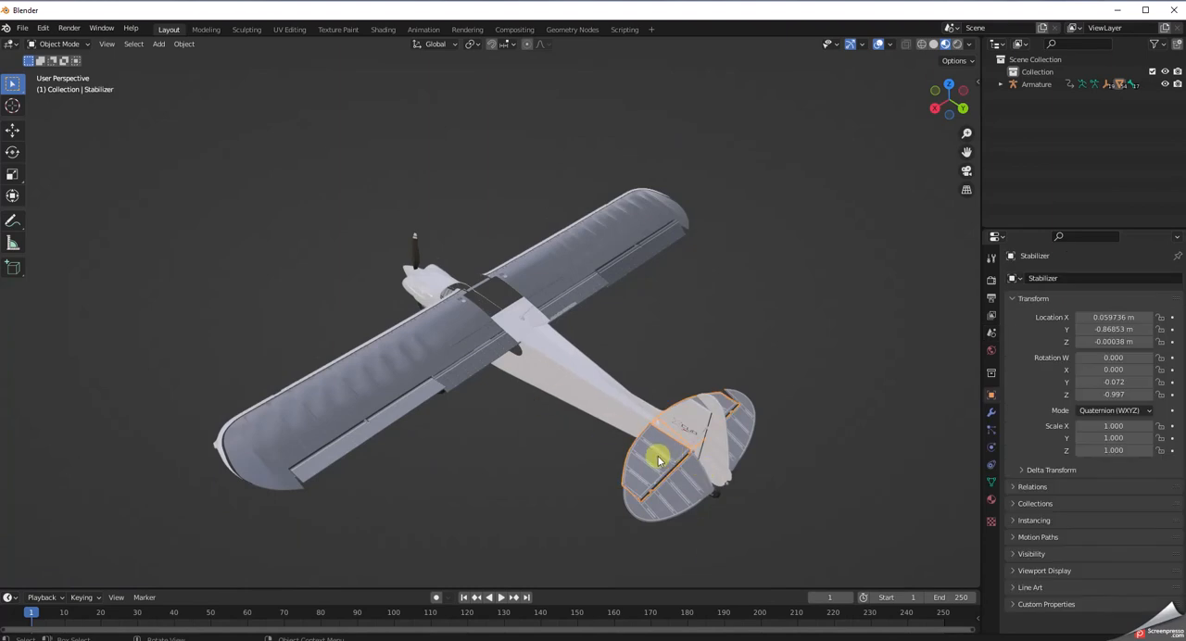
left_click(58, 44)
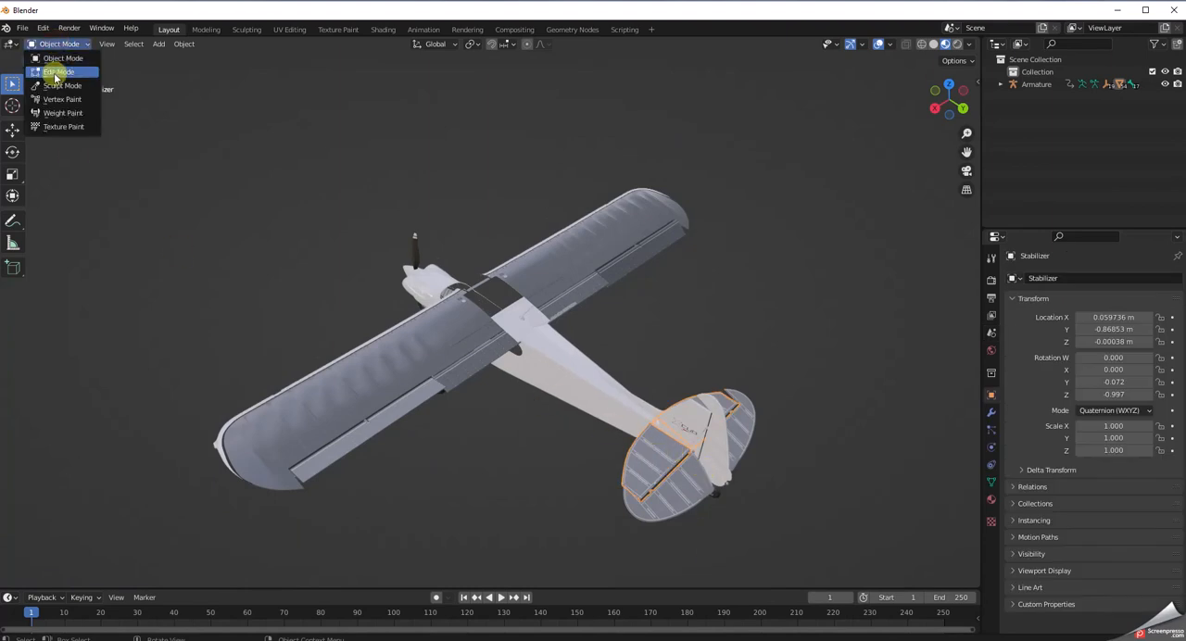
left_click(56, 73)
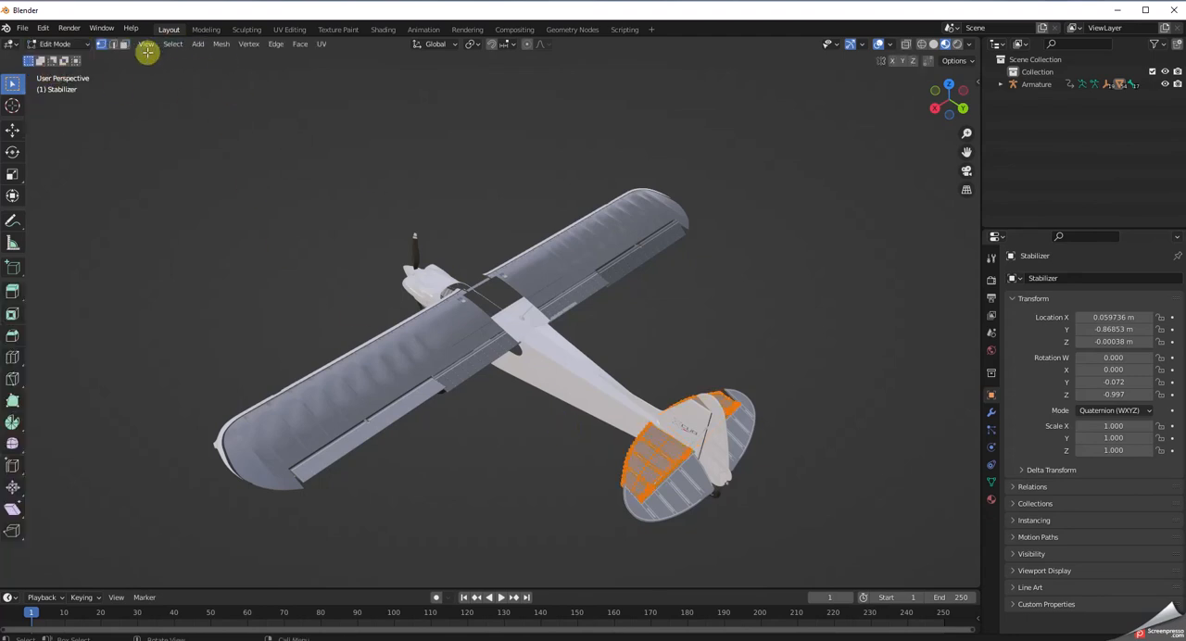
right_click(148, 147)
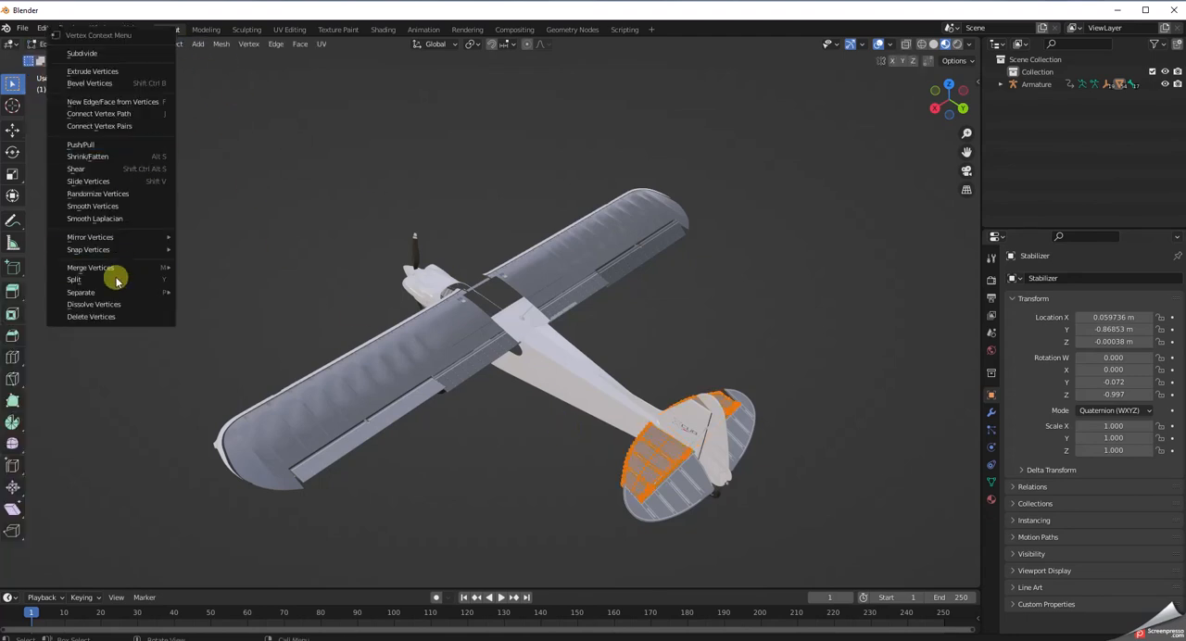
mouse_move(116, 292)
left_click(213, 307)
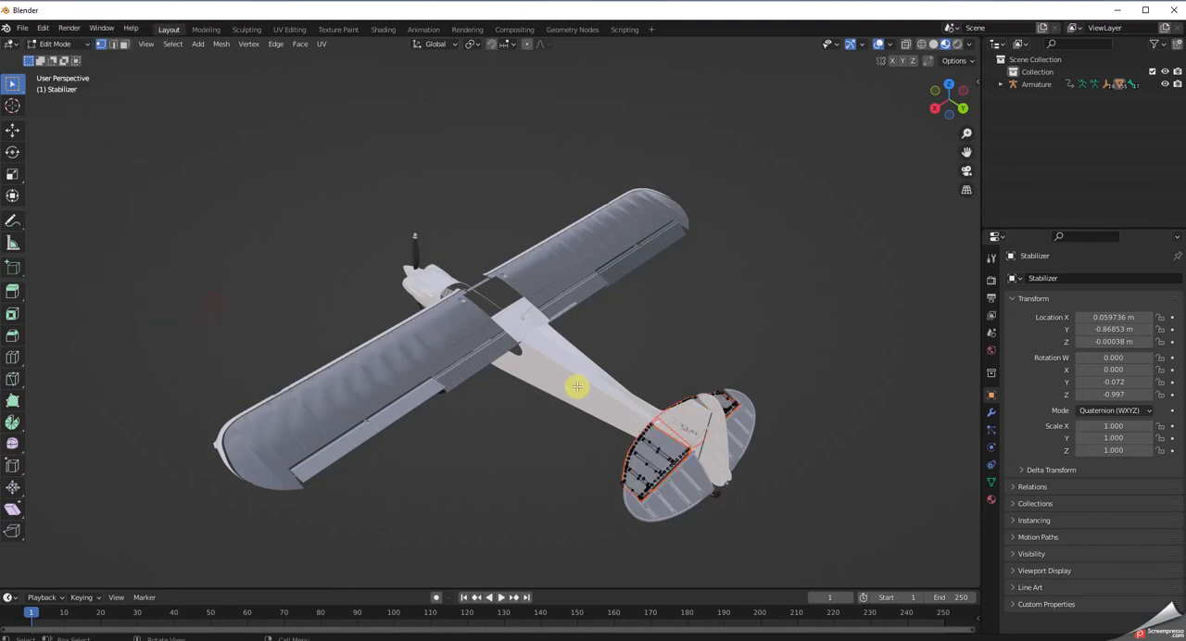
Return to Object Mode and delete the rib overlay mesh separated from the stabilizer skin.
left_click(58, 44)
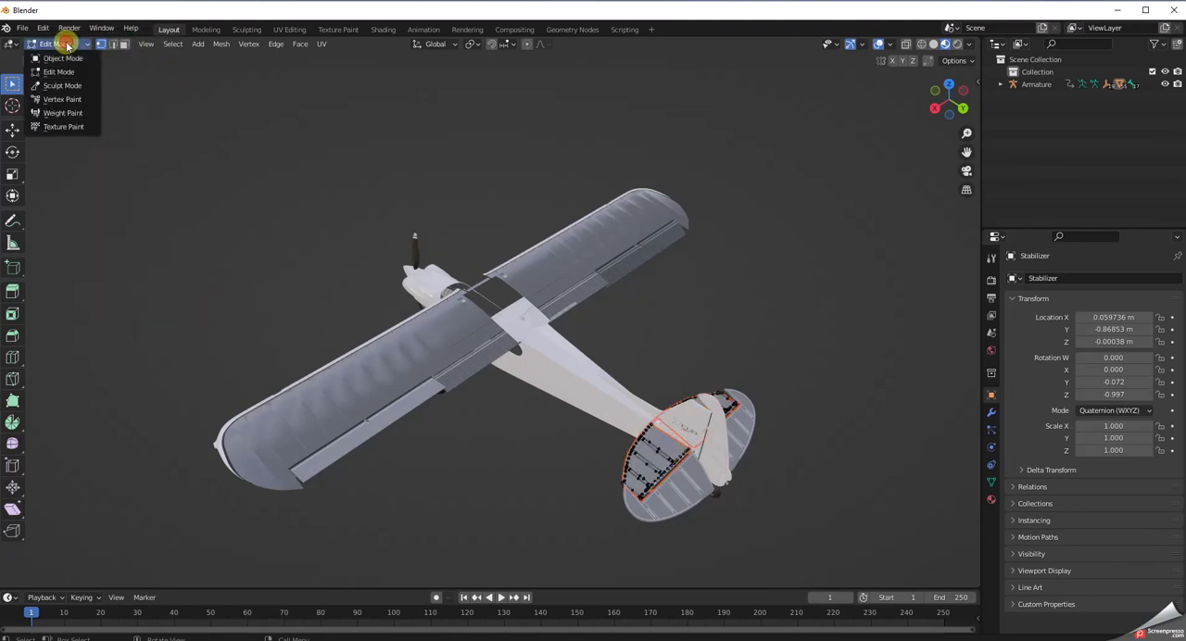
left_click(55, 48)
left_click(876, 451)
left_click(666, 460)
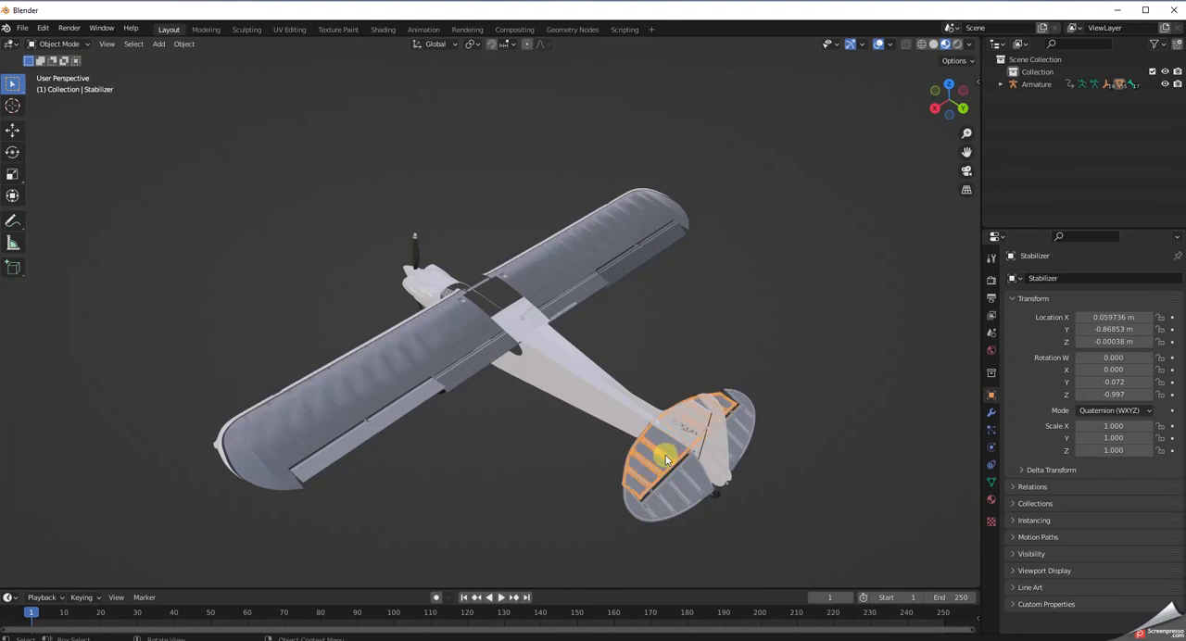
key("Delete")
Open the Elevator mesh in Edit Mode and separate its geometry by material.
left_click(696, 495)
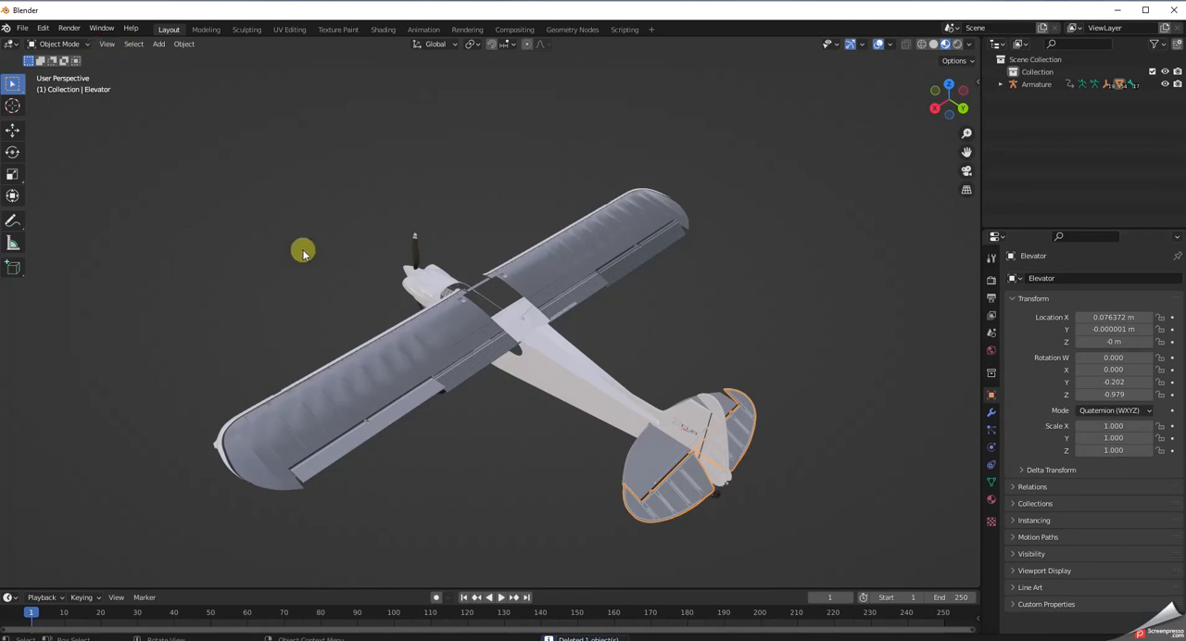
left_click(53, 43)
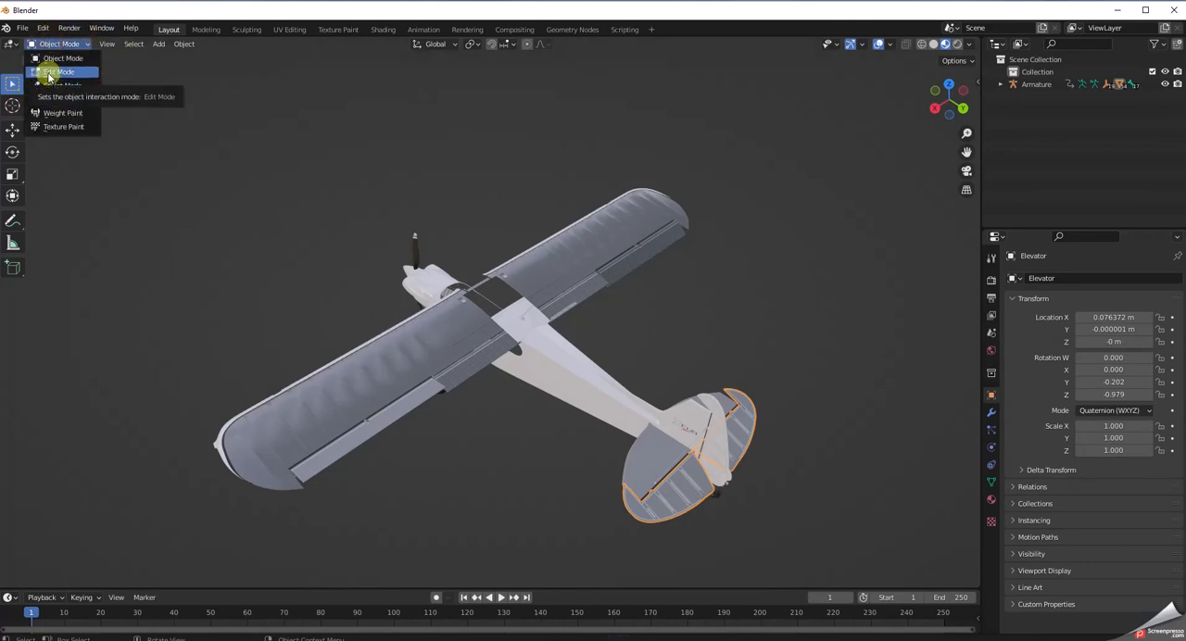
left_click(50, 72)
right_click(211, 290)
mouse_move(213, 291)
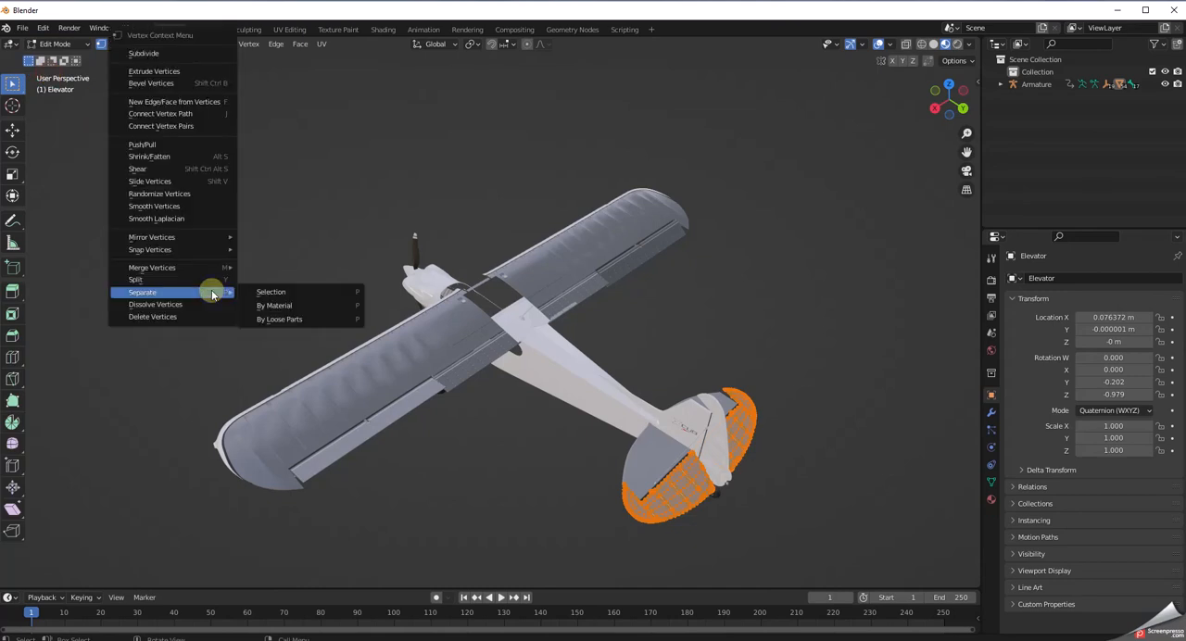
left_click(282, 309)
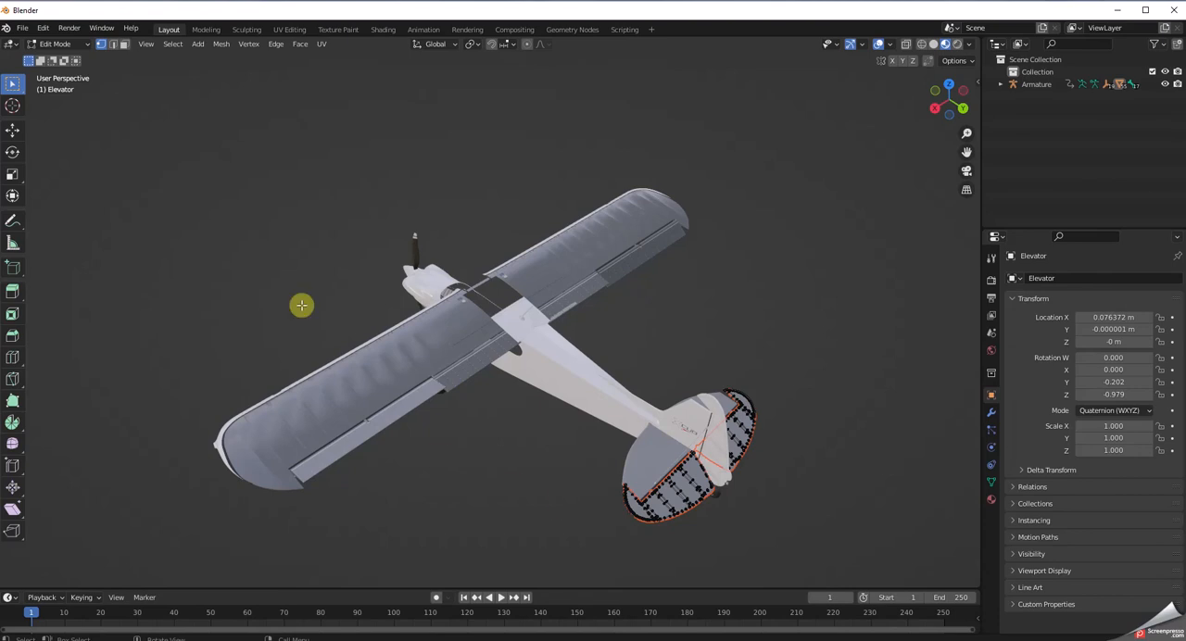
Return to Object Mode and delete the Elevator rib overlay, keeping the elevator skin Elevator.001.
left_click(77, 46)
left_click(55, 62)
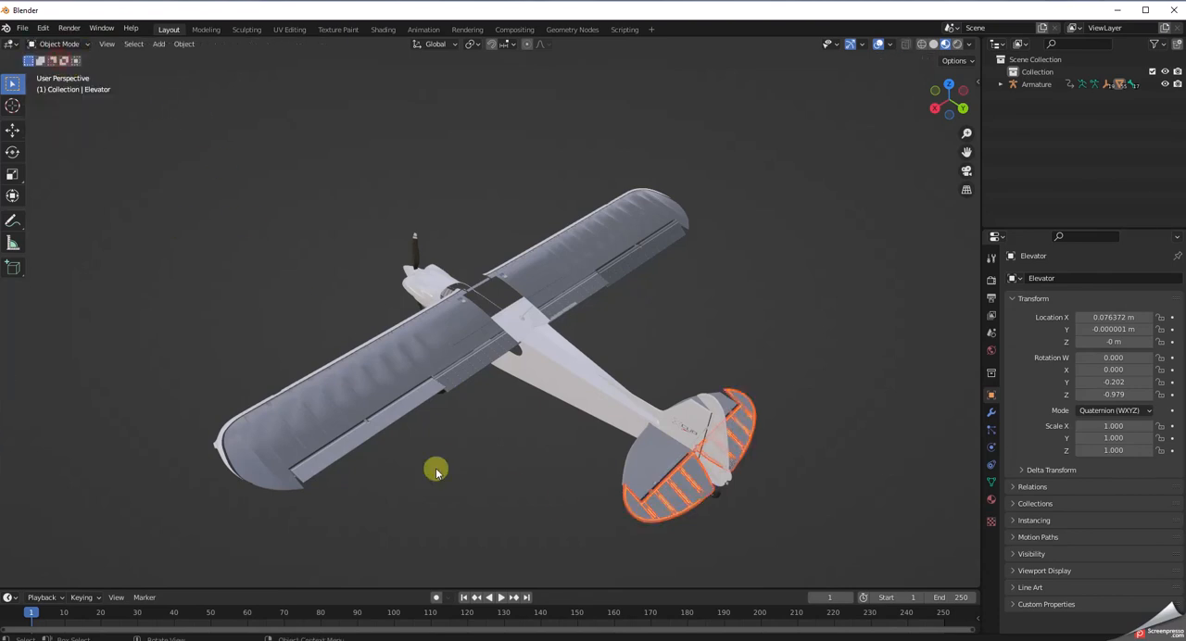
left_click(685, 495)
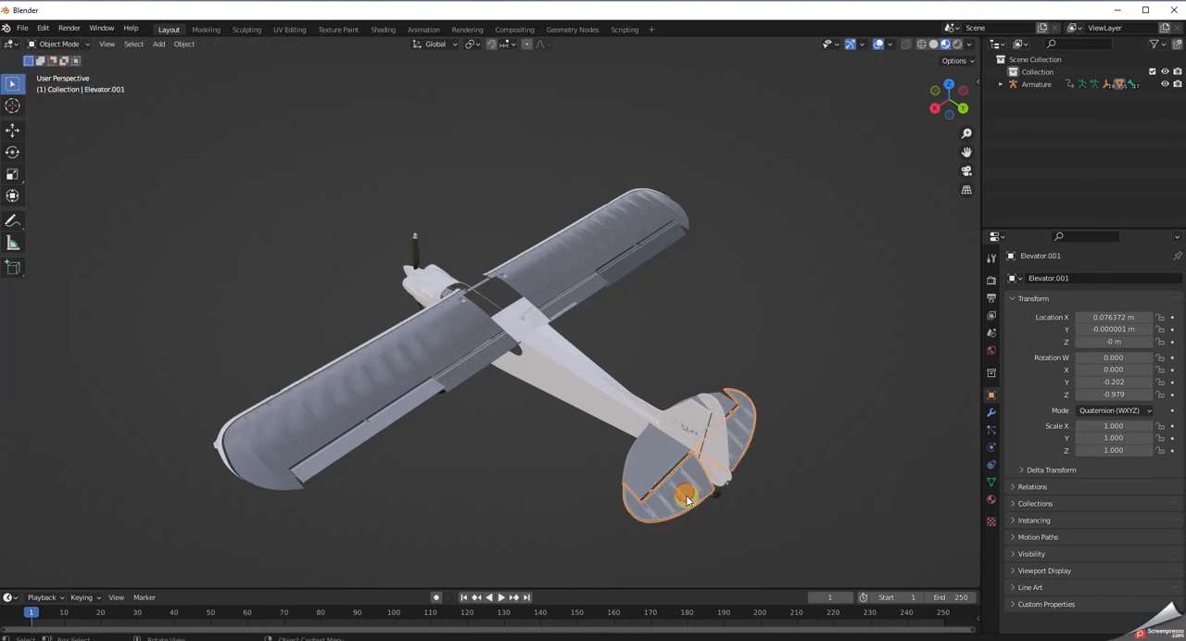
left_click(682, 498)
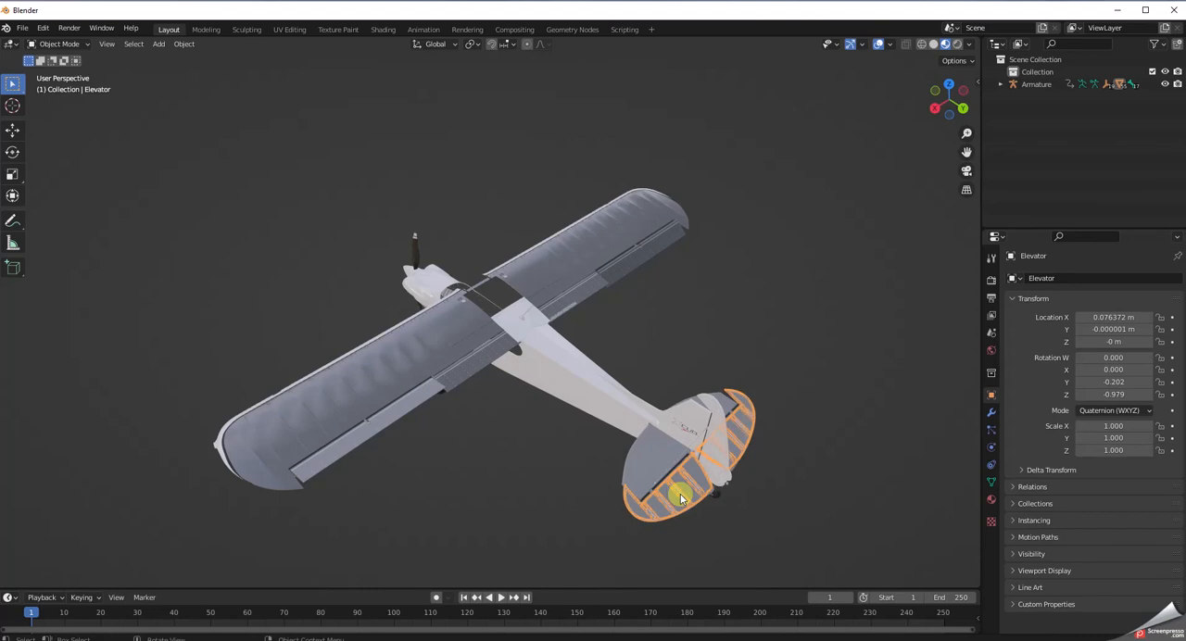
key("Delete")
Open the RUDDER_1 mesh in Edit Mode and separate its geometry by material.
middle_click_drag(717, 513, 730, 471)
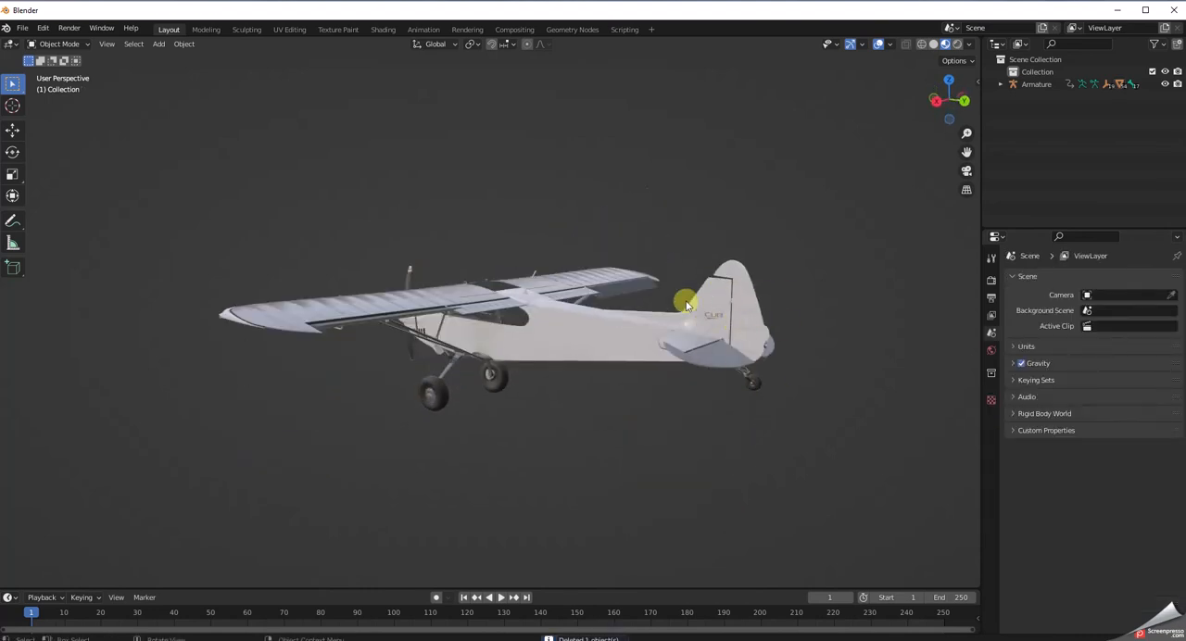
left_click(752, 295)
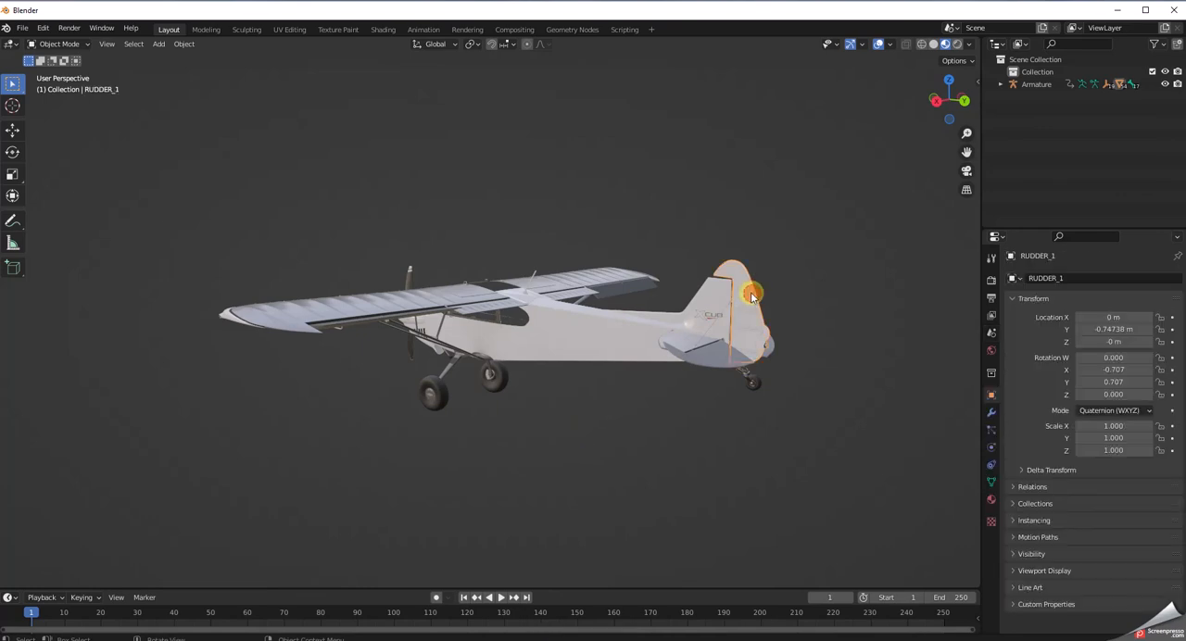
left_click(58, 44)
left_click(54, 73)
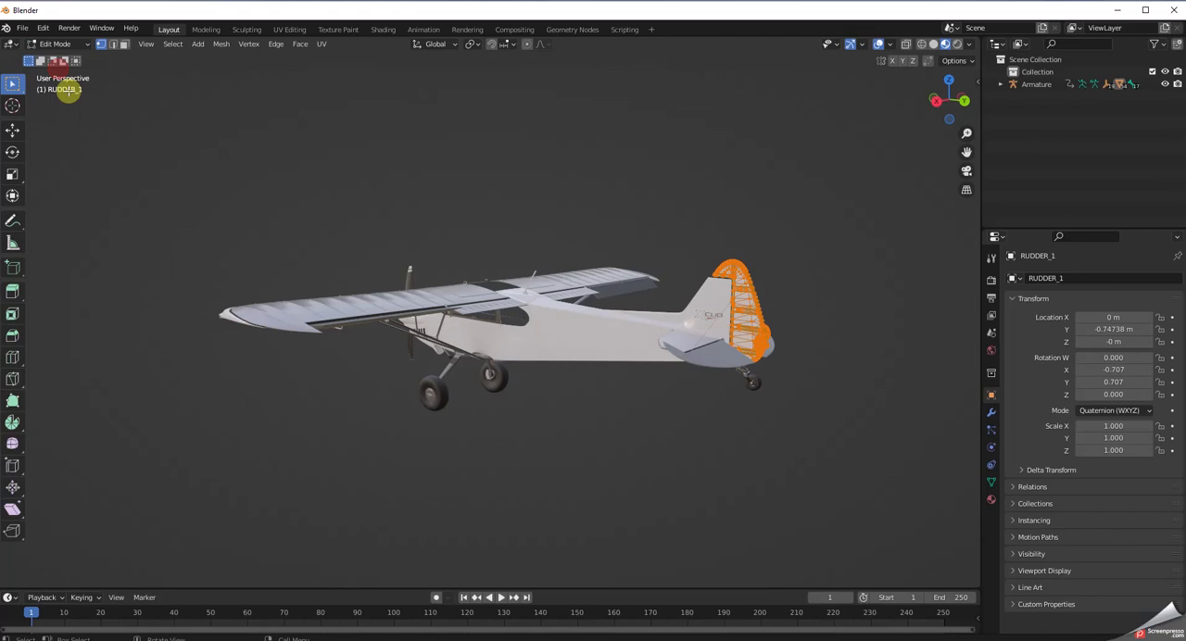
right_click(166, 262)
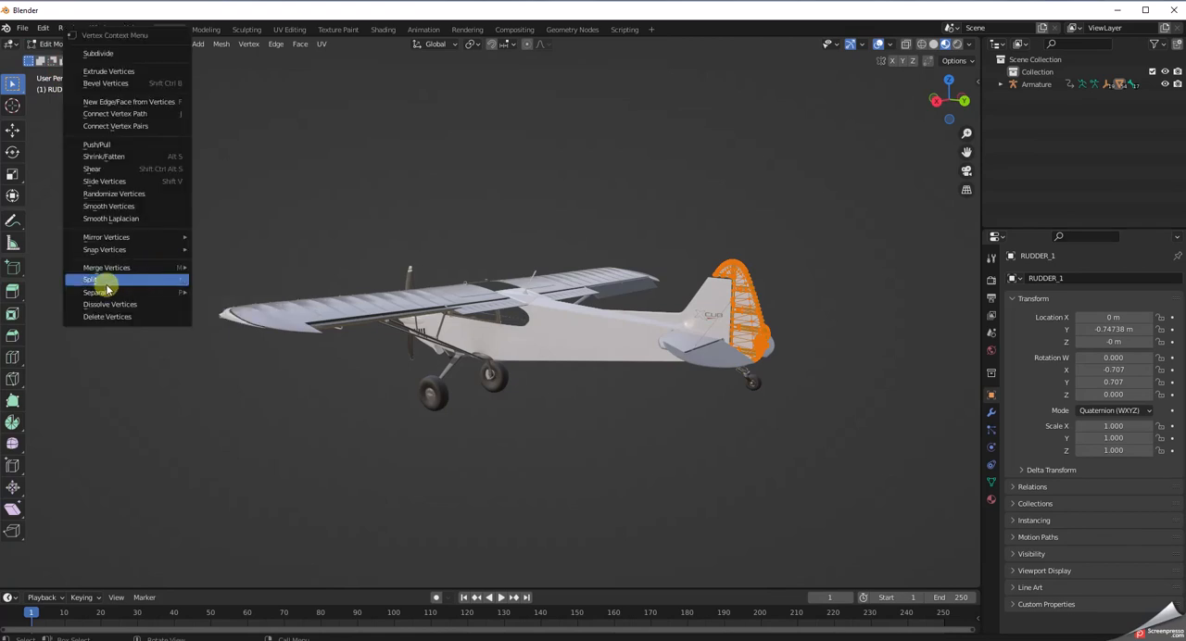
mouse_move(107, 251)
mouse_move(93, 292)
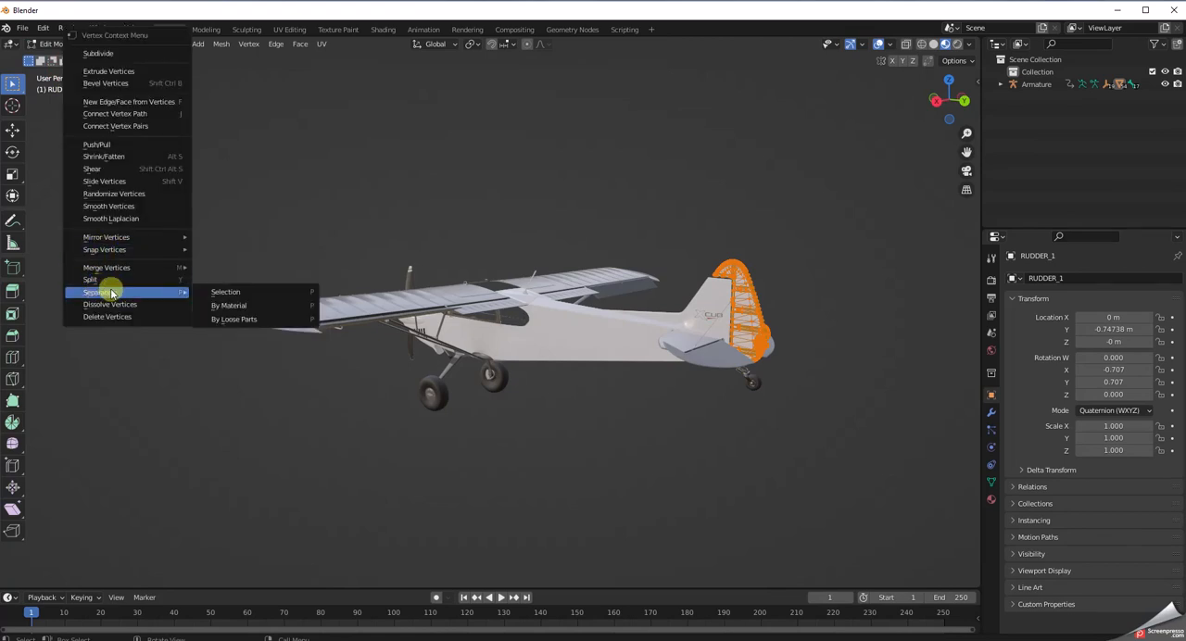
left_click(229, 306)
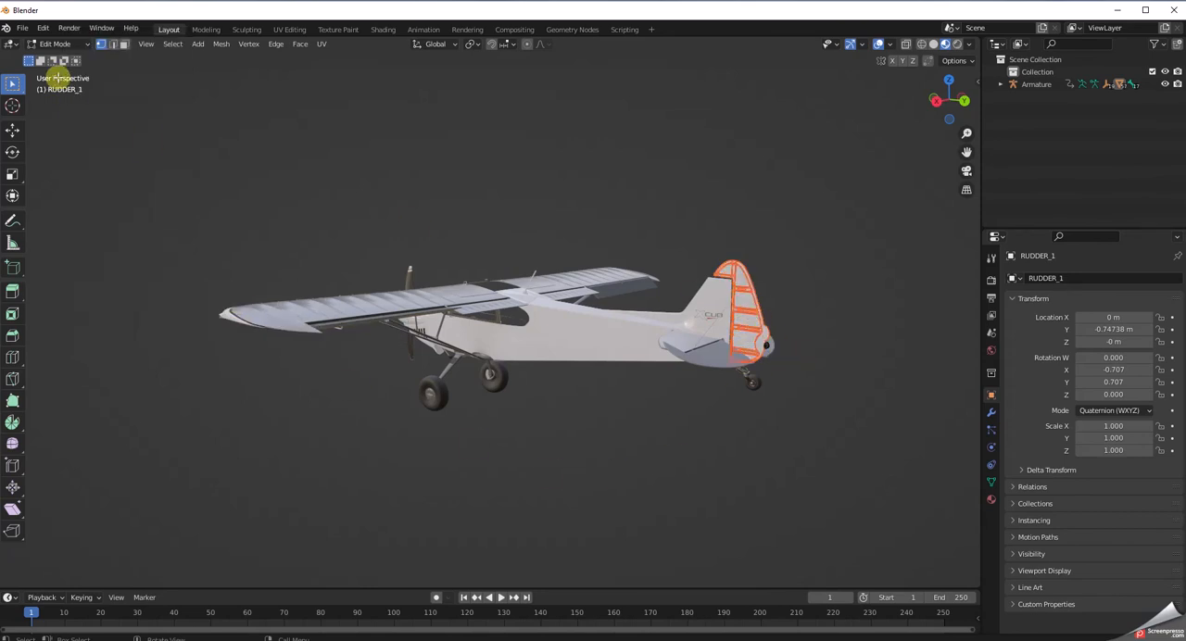
Return to Object Mode, delete the rudder's separated rib overlay and check the cleaned tail and wings.
left_click(67, 45)
left_click(61, 58)
left_click(779, 411)
left_click(752, 319)
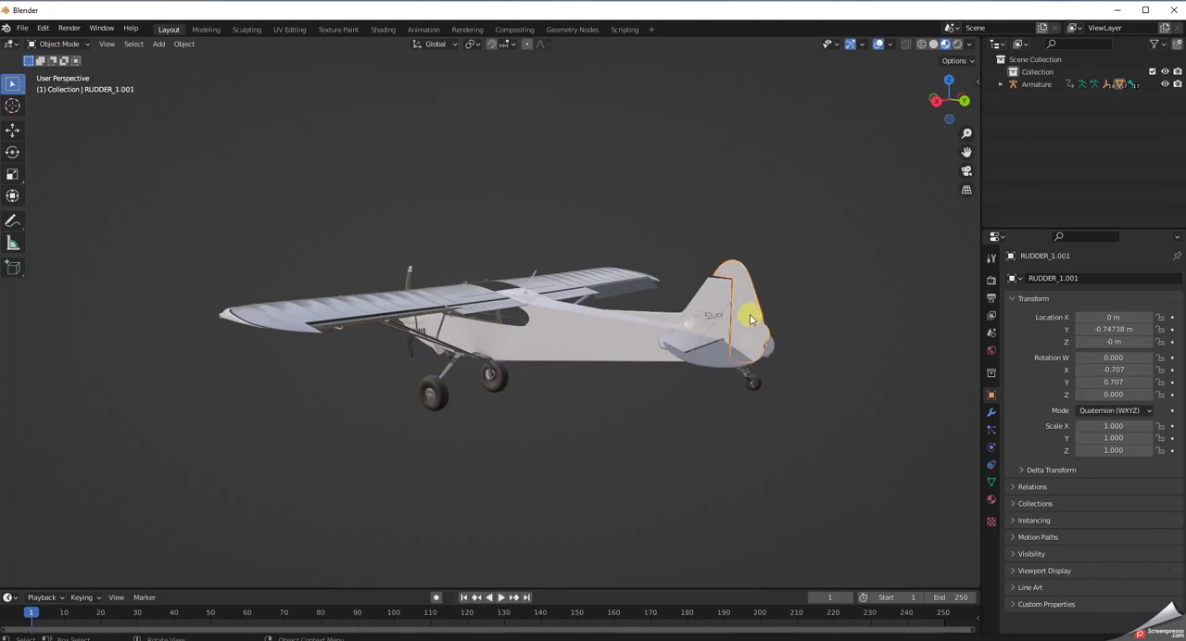
key("Delete")
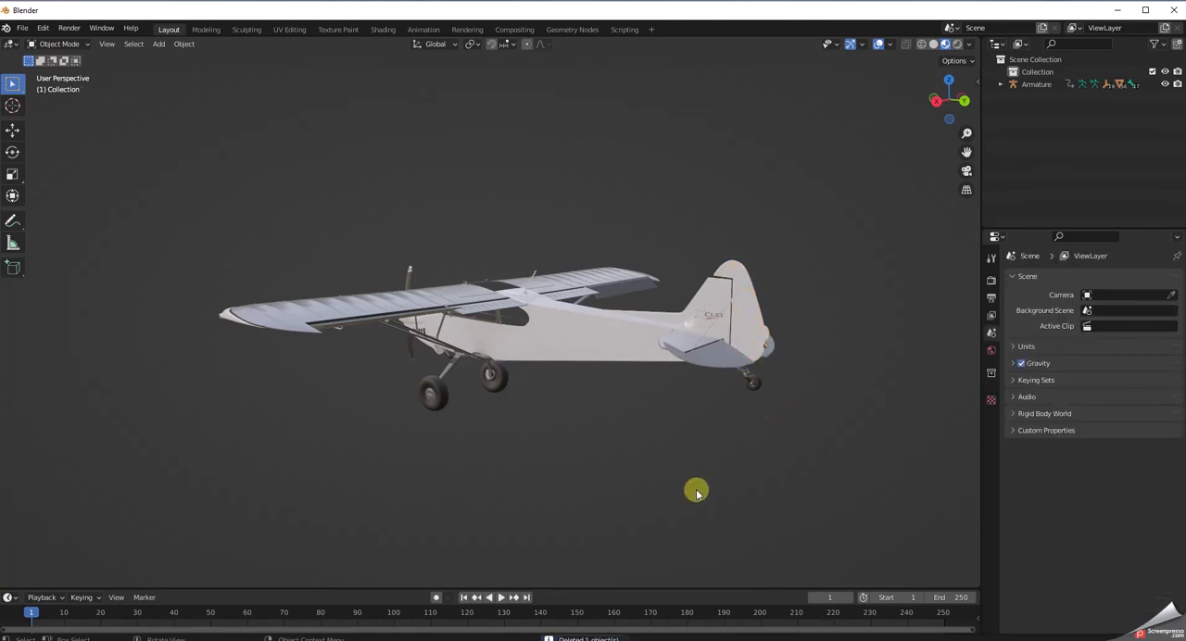
middle_click_drag(697, 492, 783, 430)
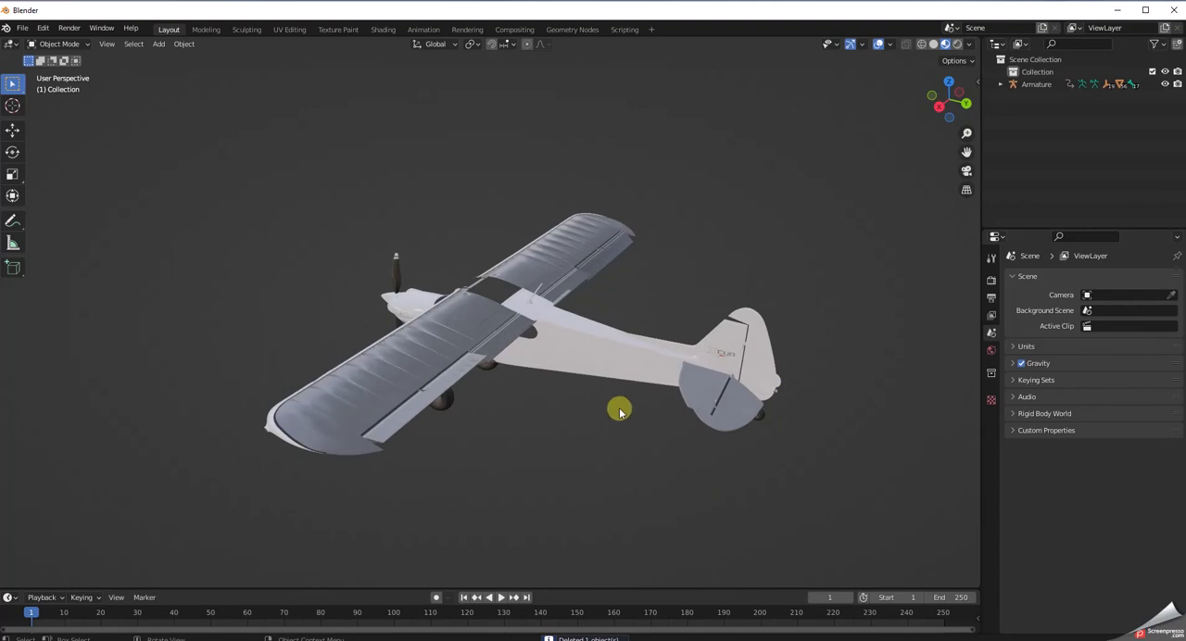
middle_click_drag(620, 410, 590, 455)
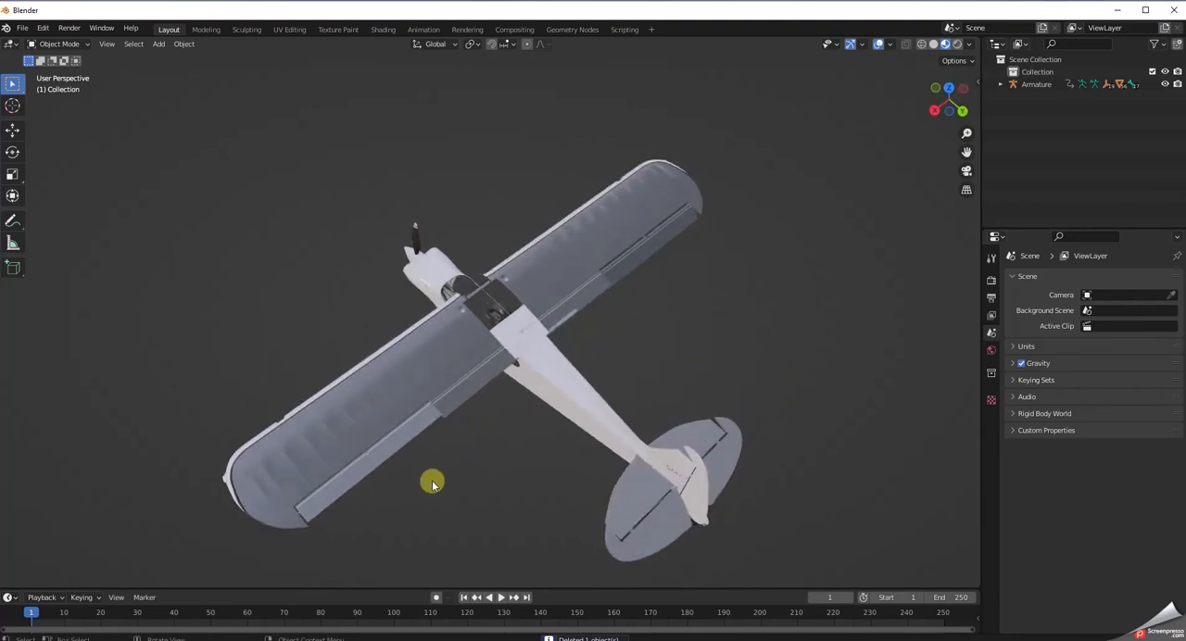
Inspect the cleaned wing, flap and tail surfaces from above, behind and close to the cabin.
scroll(433, 484, "up", 3)
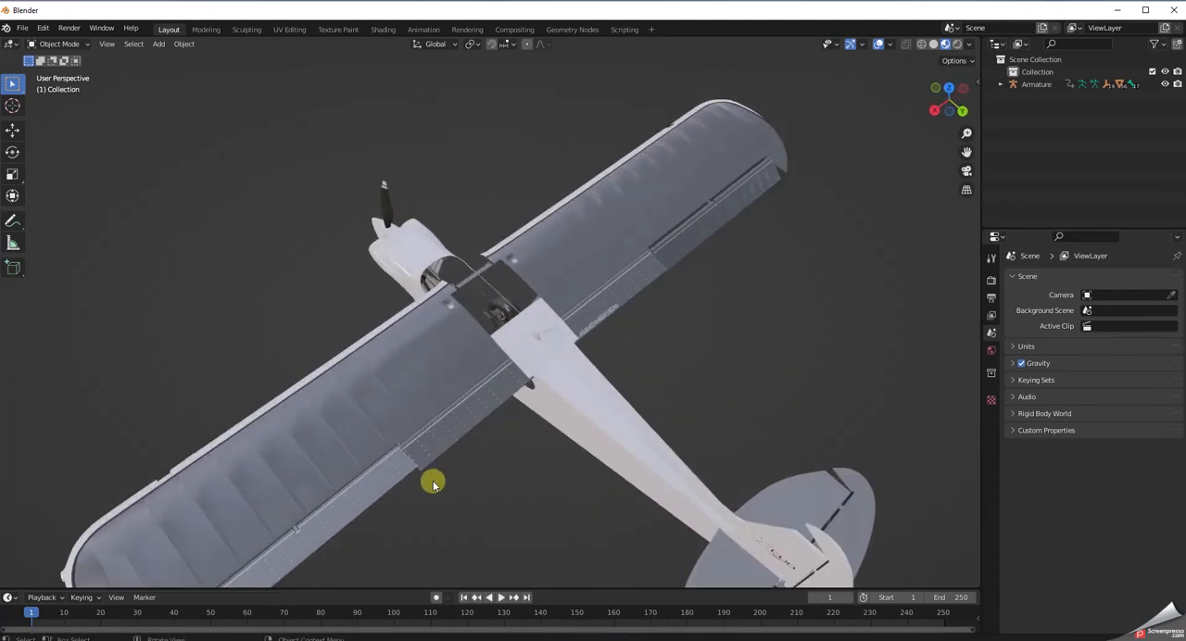
scroll(438, 490, "down", 3)
middle_click_drag(438, 492, 461, 477)
scroll(459, 477, "up", 2)
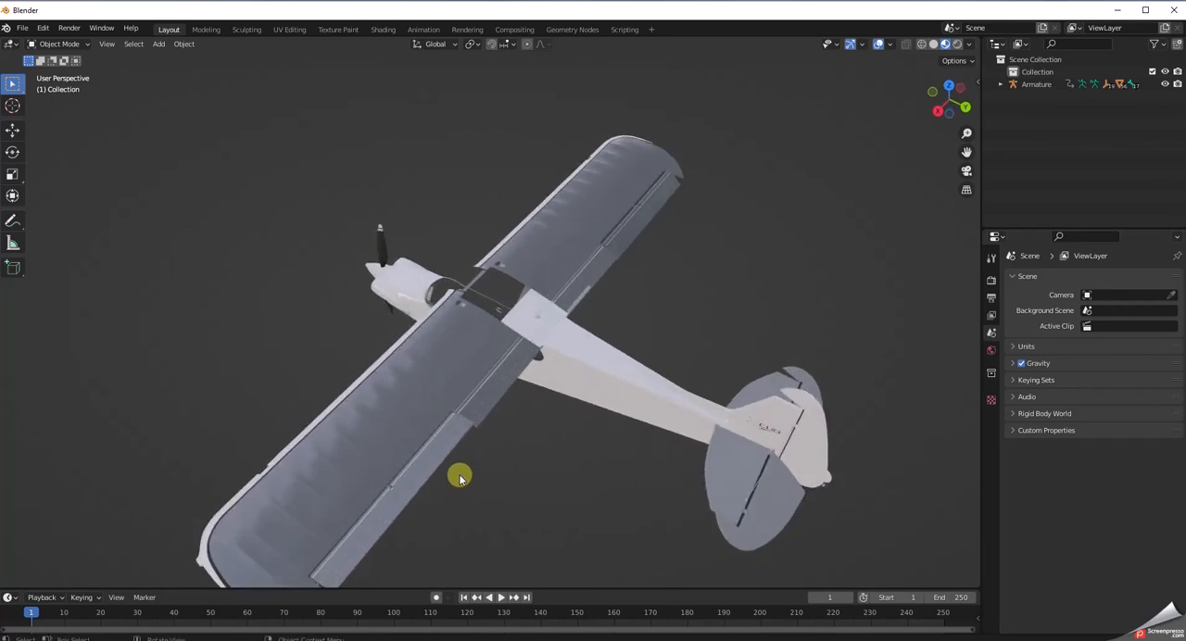
scroll(460, 478, "down", 1)
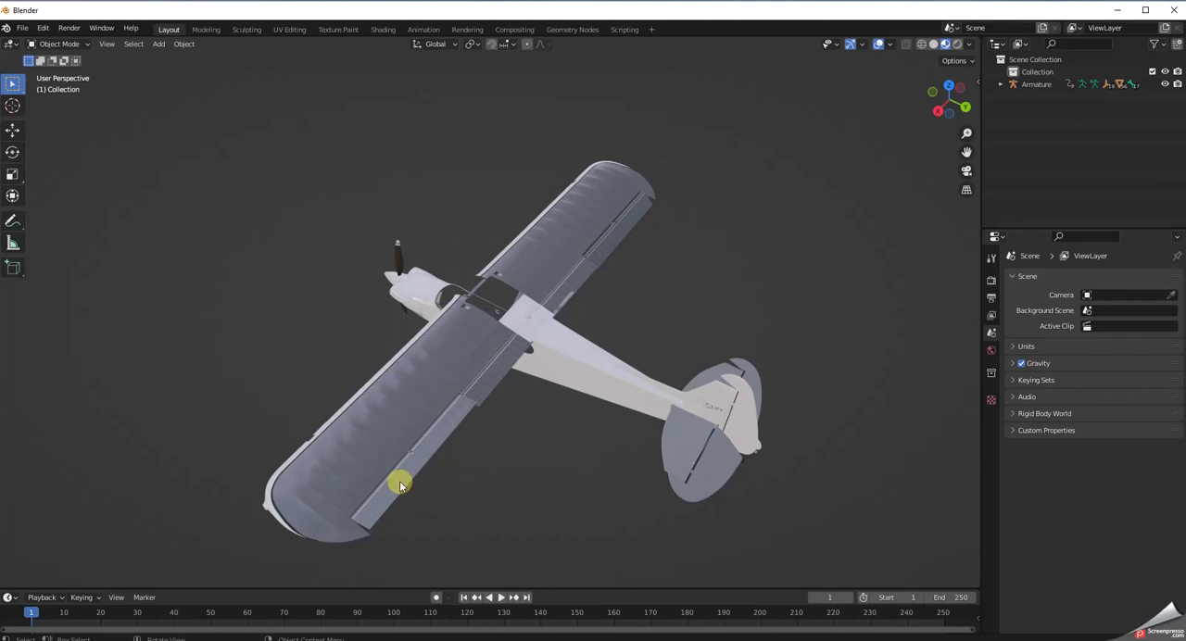
middle_click_drag(432, 492, 516, 493)
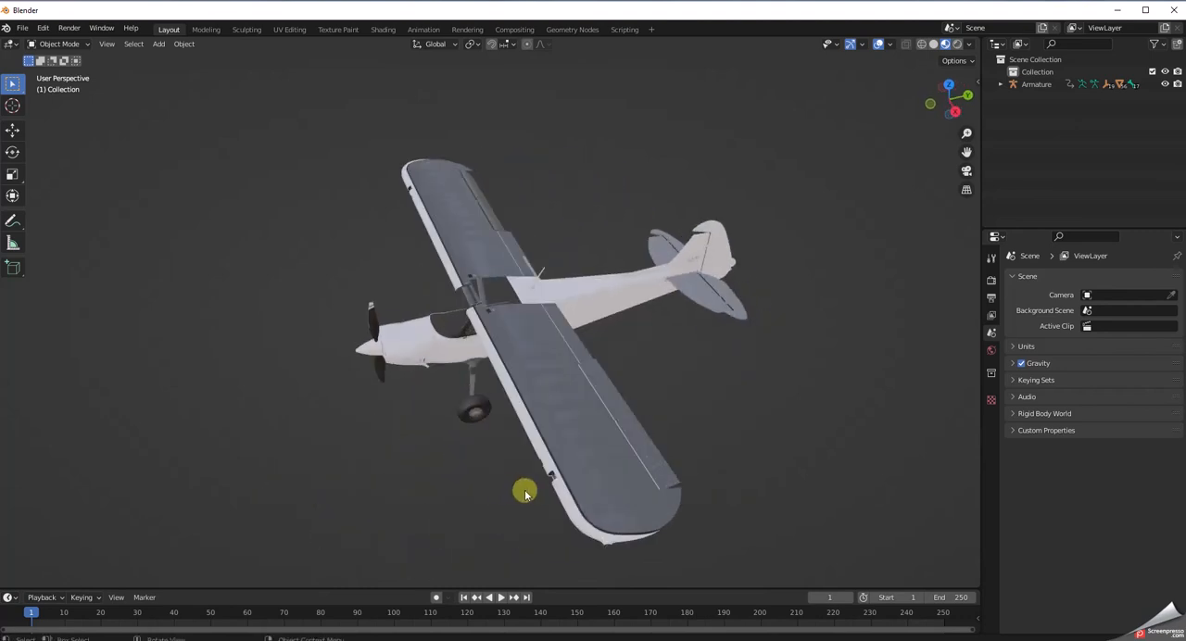
scroll(654, 430, "up", 6)
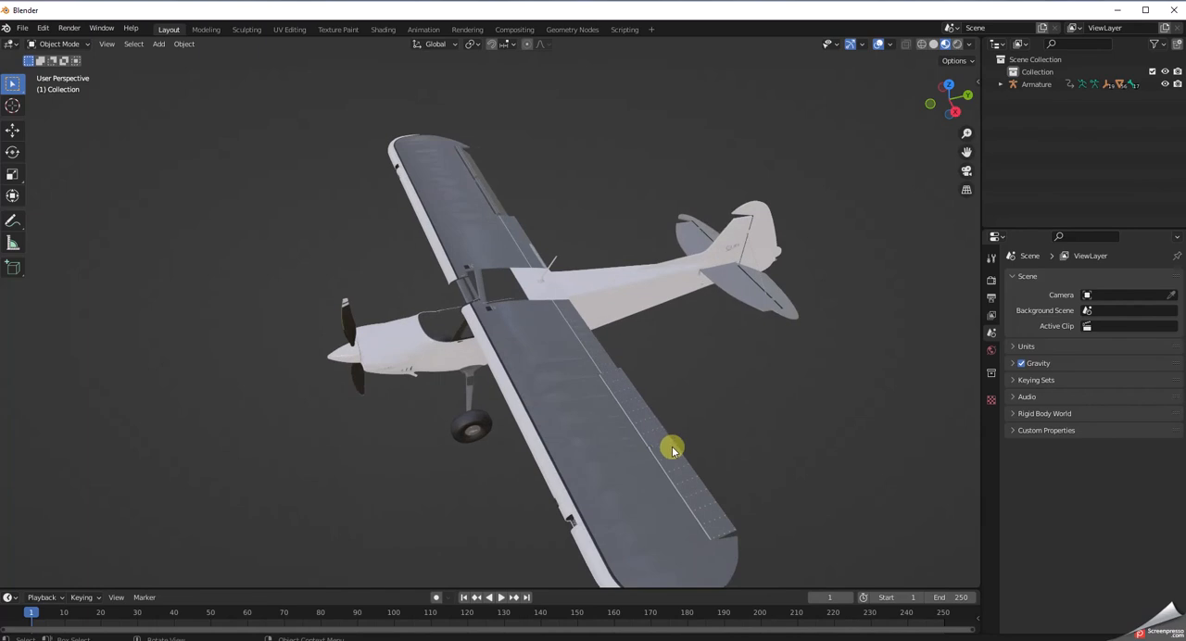
middle_click_drag(714, 445, 549, 435)
scroll(635, 455, "up", 2)
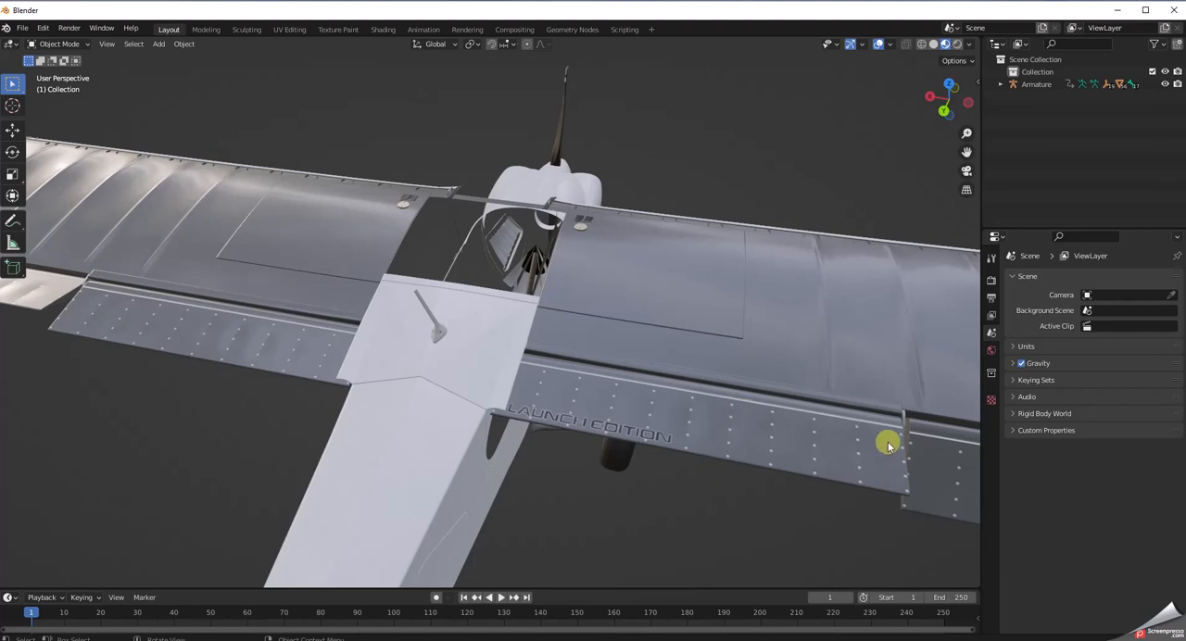
middle_click_drag(586, 528, 636, 529)
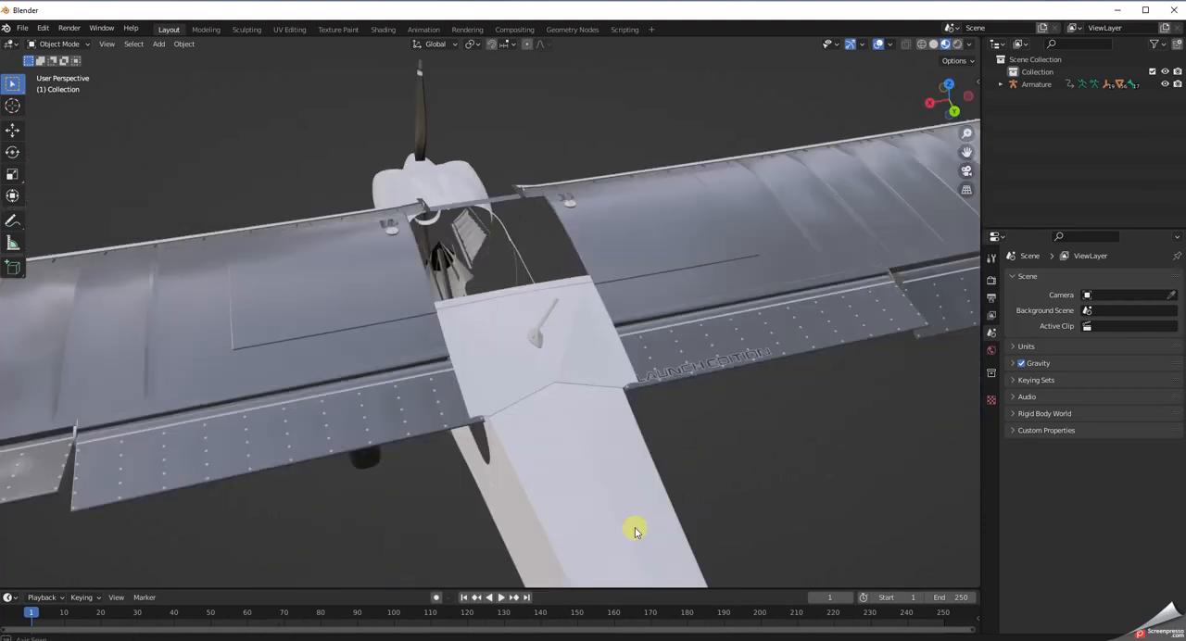
scroll(379, 540, "down", 2)
middle_click_drag(371, 531, 537, 553)
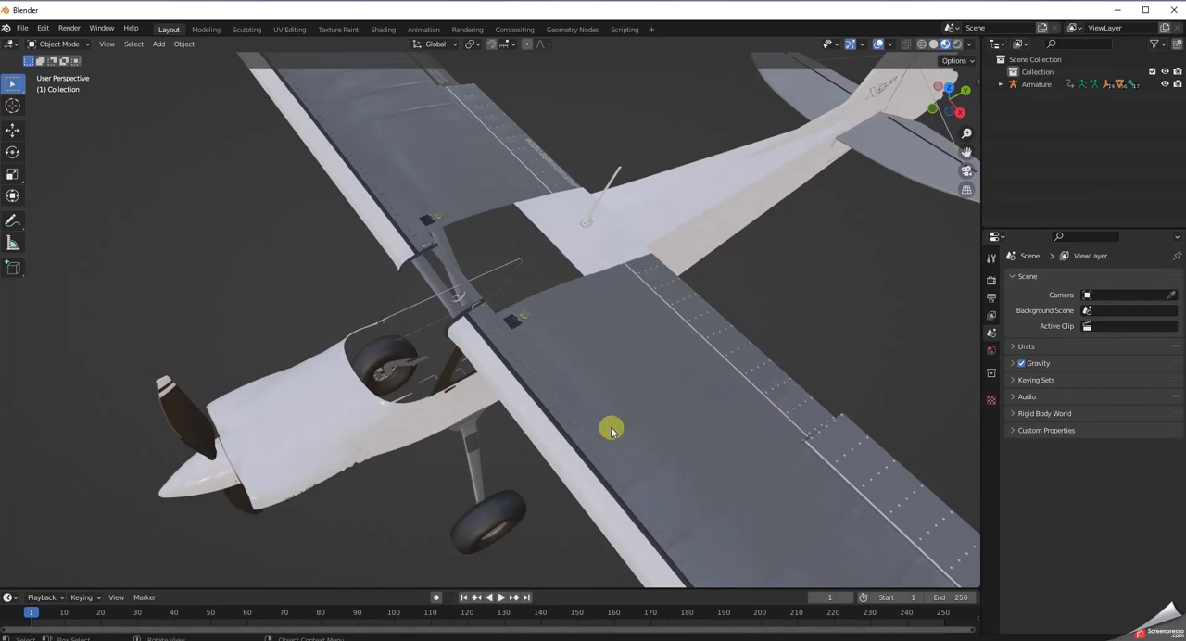
Review the whole cleaned aircraft from the front quarter, including the nose, landing gear and wing leading edges.
scroll(394, 466, "down", 3)
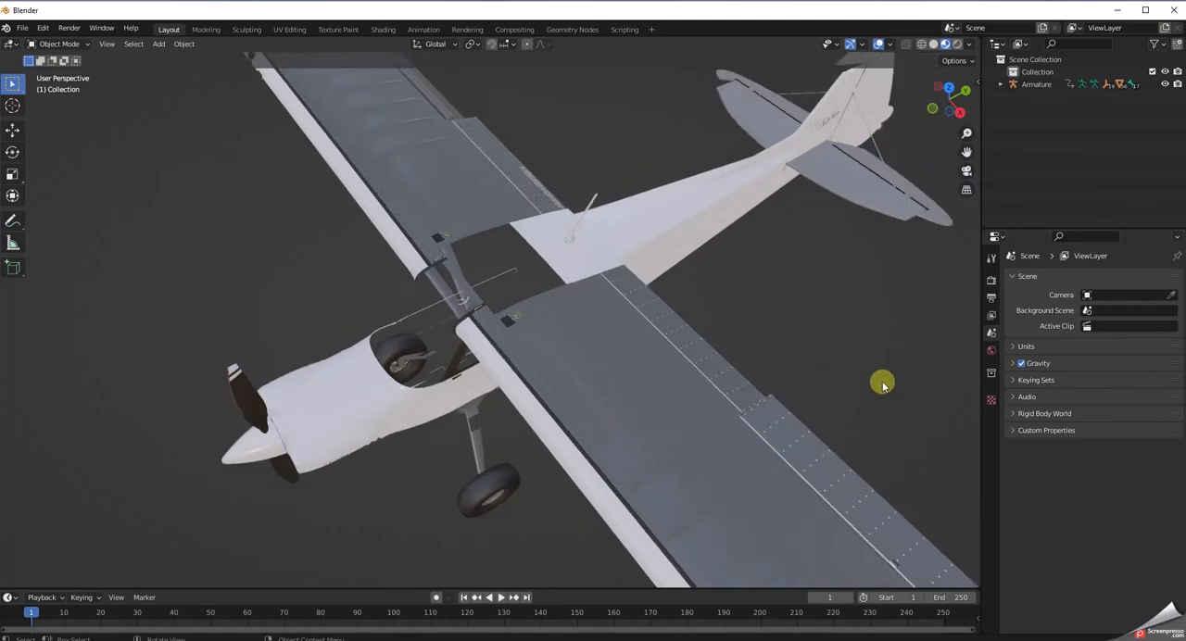
scroll(881, 383, "down", 1)
middle_click_drag(881, 383, 865, 339)
scroll(862, 348, "down", 4)
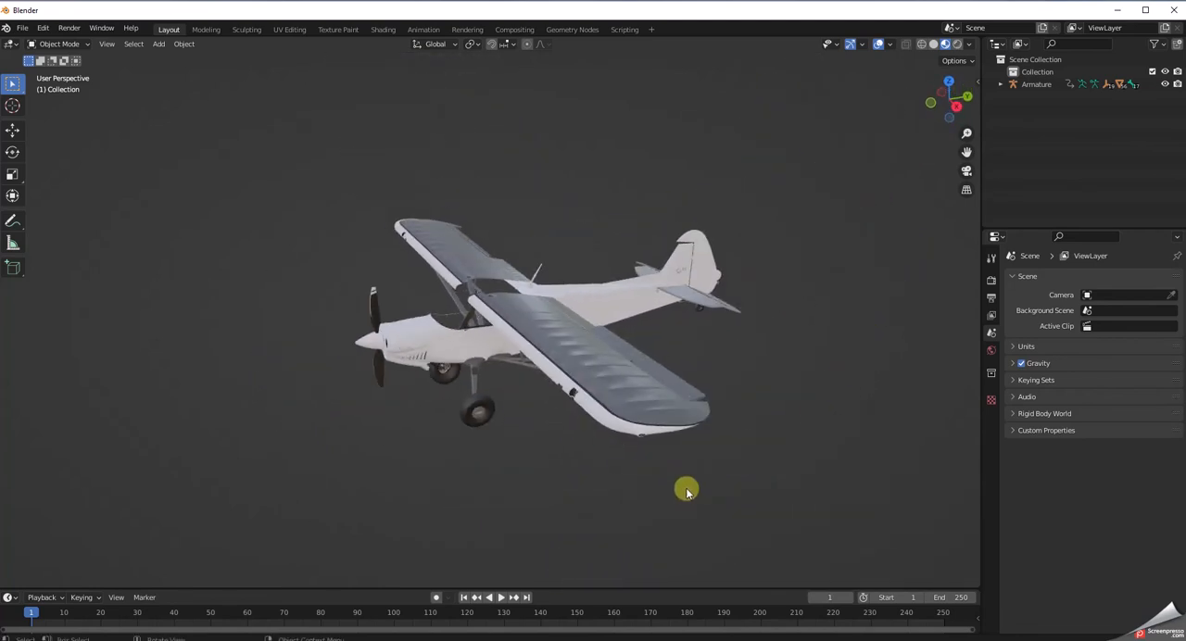
middle_click_drag(632, 516, 681, 482)
scroll(679, 479, "up", 3)
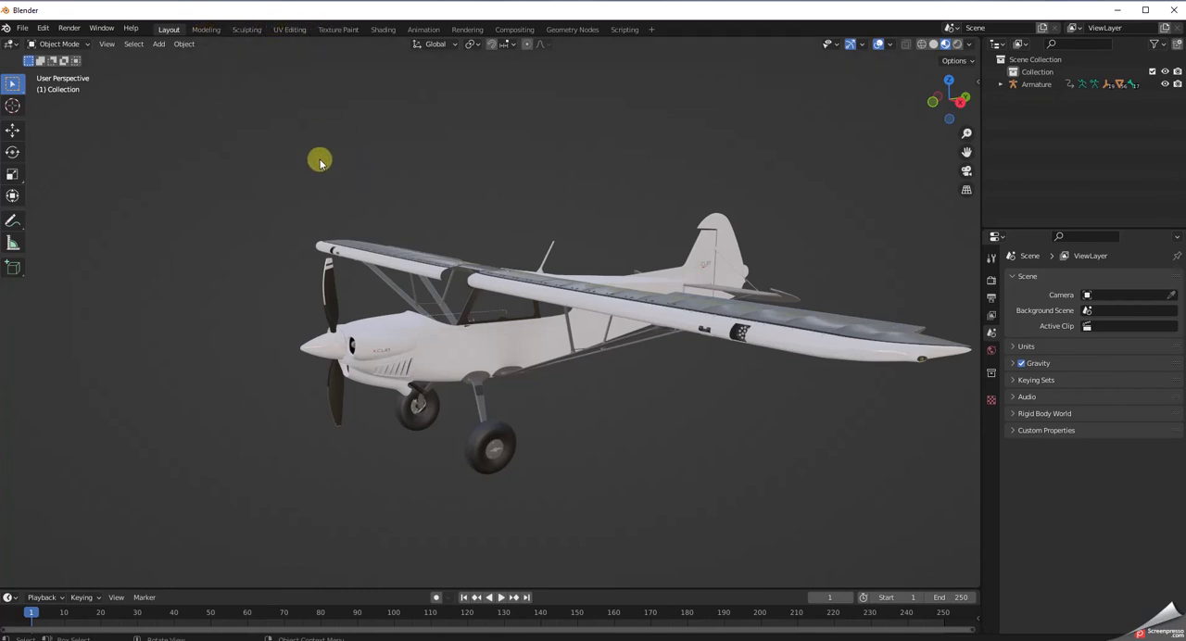
scroll(320, 162, "up", 2)
scroll(320, 162, "down", 3)
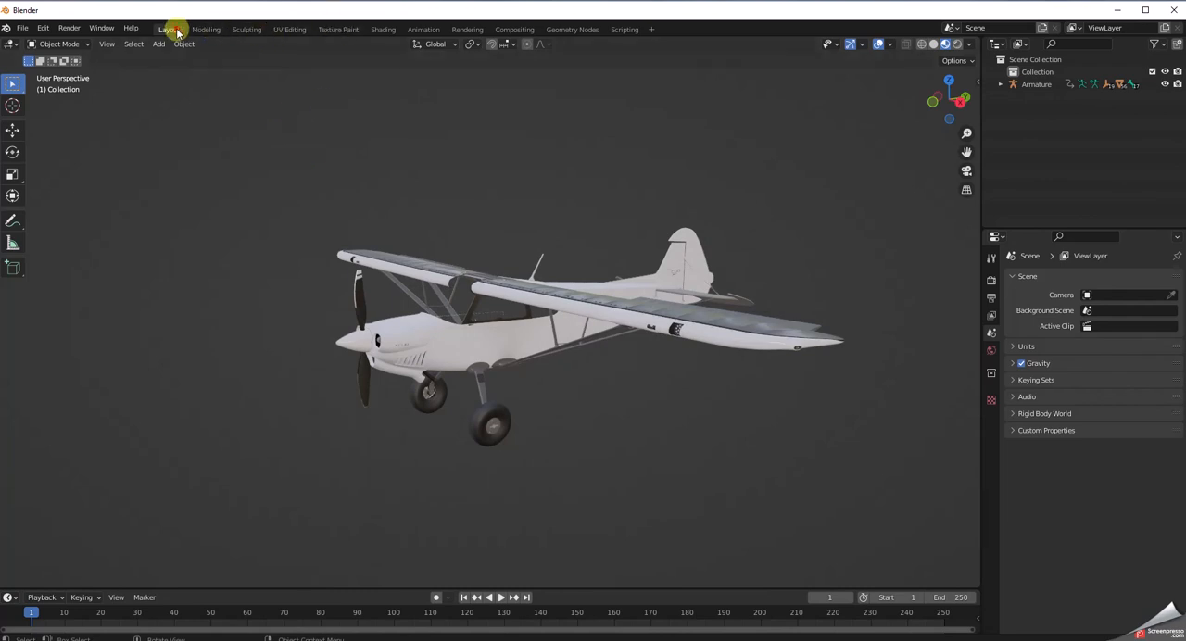
Switch to the Texture Paint workspace and widen the 3D view by narrowing the image editor.
left_click(341, 31)
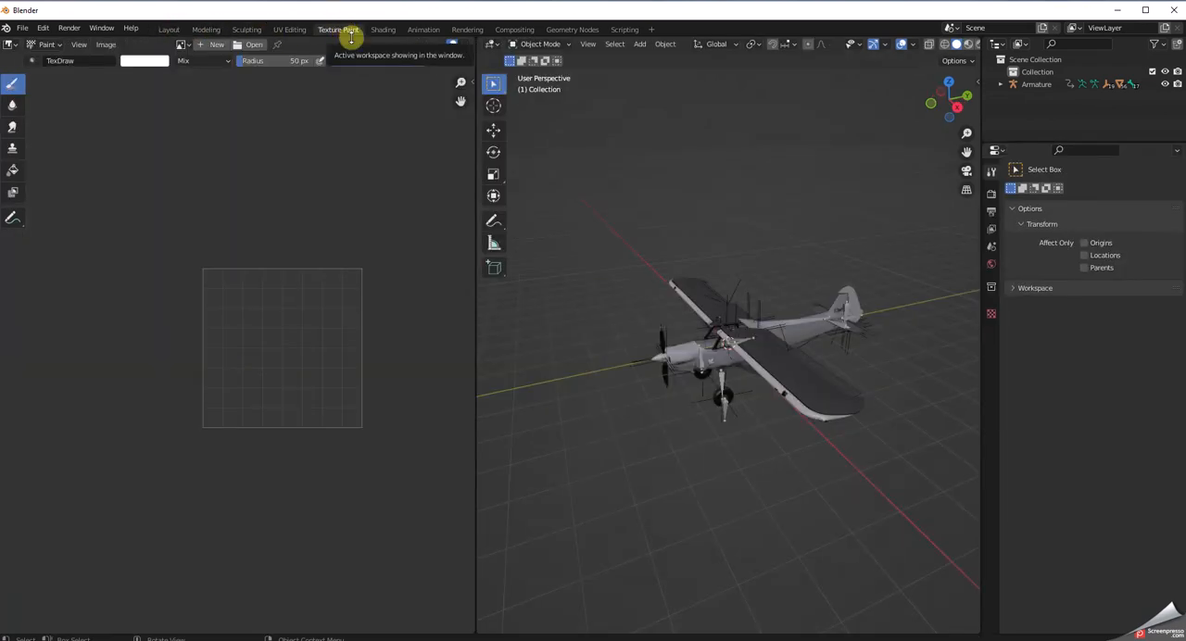
scroll(559, 511, "up", 2)
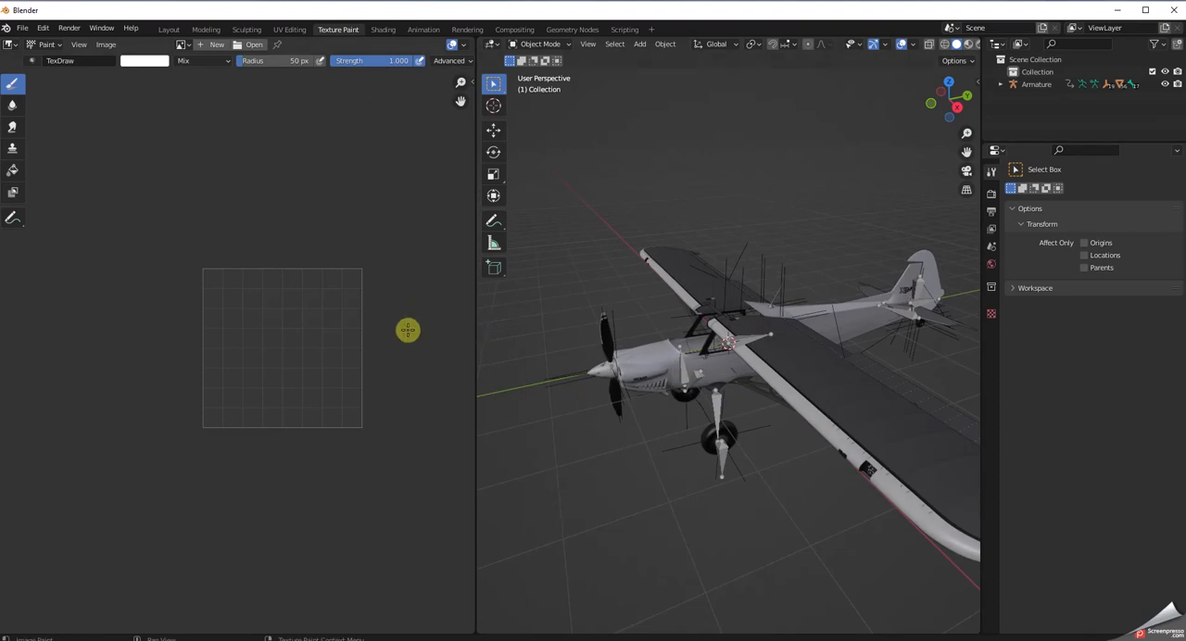
left_click_drag(476, 375, 271, 354)
middle_click_drag(569, 503, 586, 486)
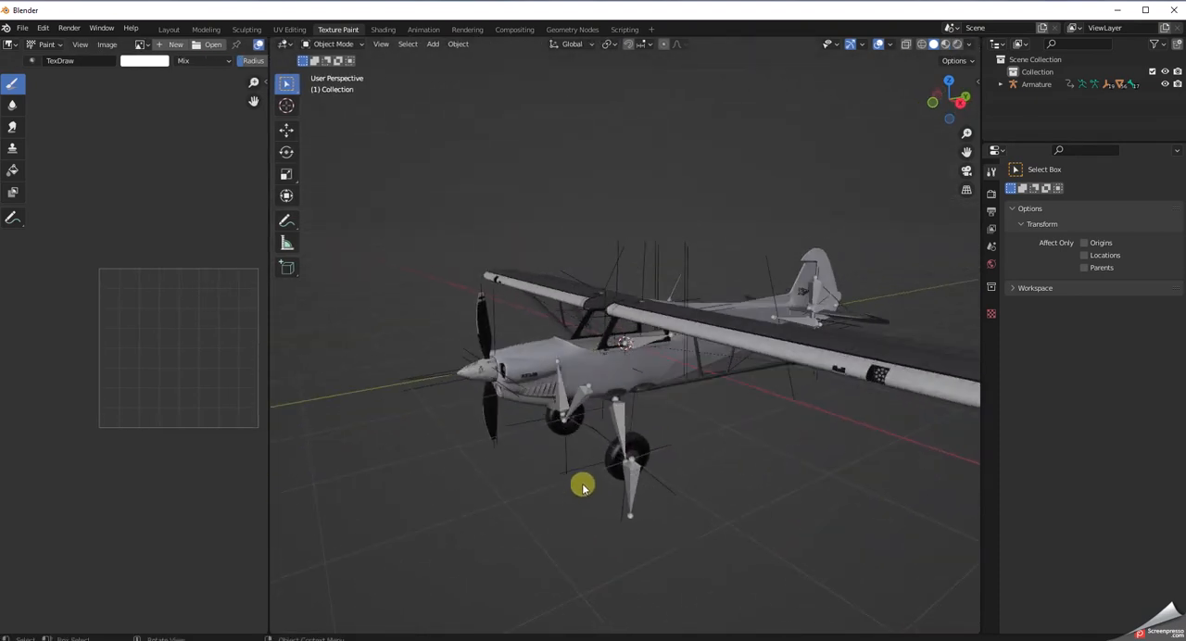
Select the wing mesh Fuselage.002 in the Layout workspace and bring up its full texture in the Texture Paint workspace.
left_click(169, 29)
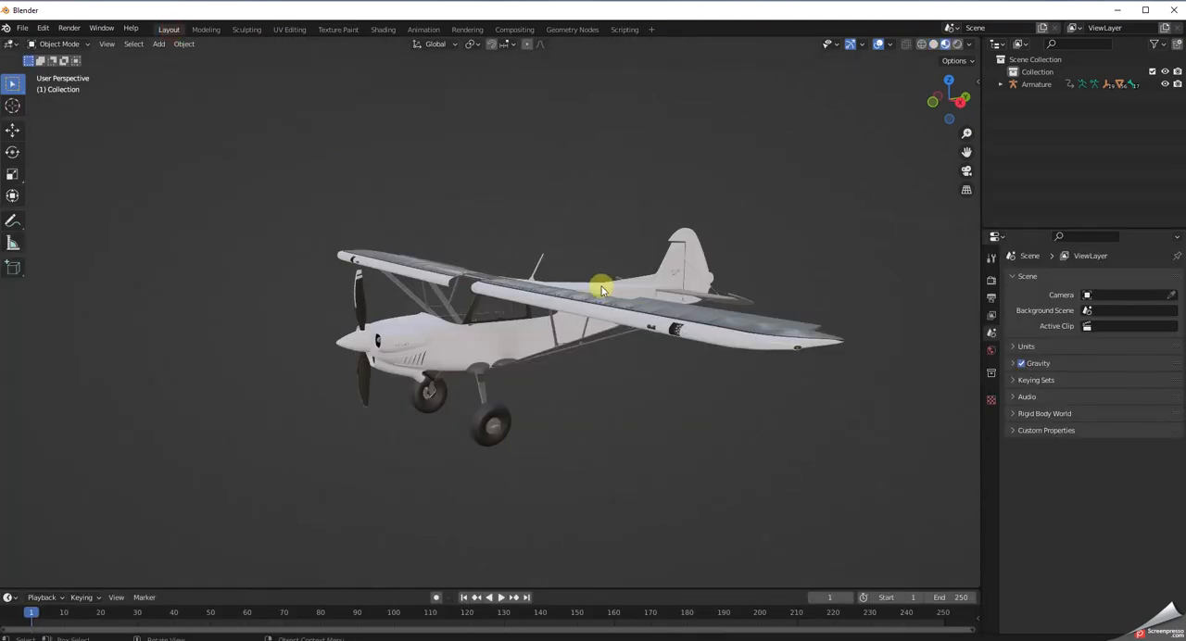
left_click(655, 305)
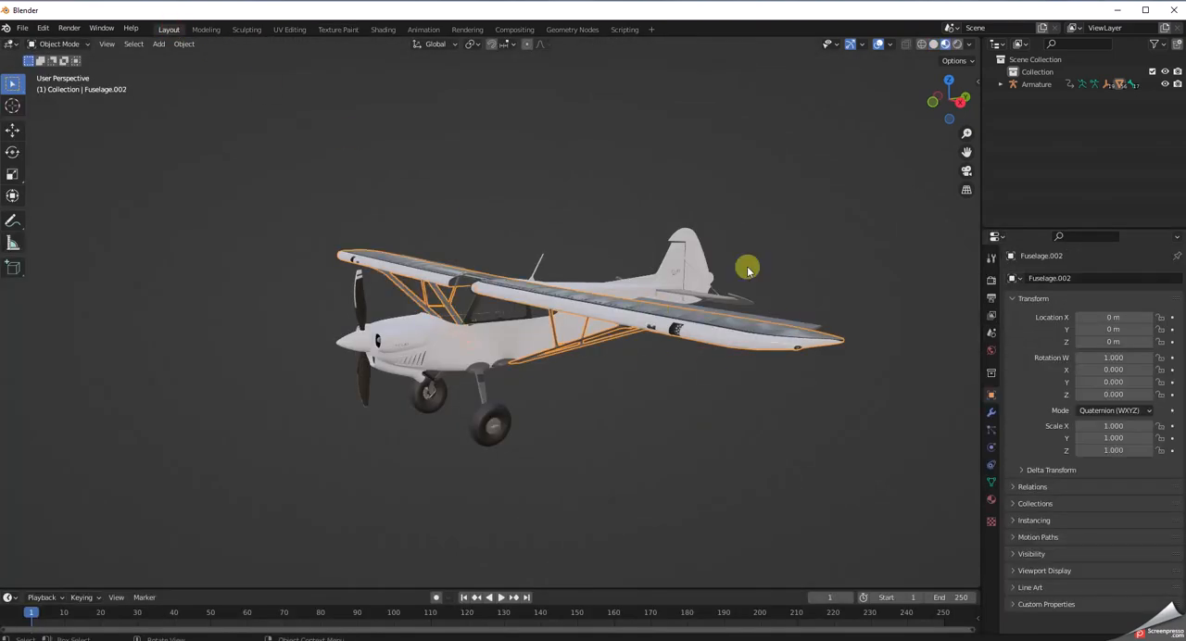
left_click(336, 30)
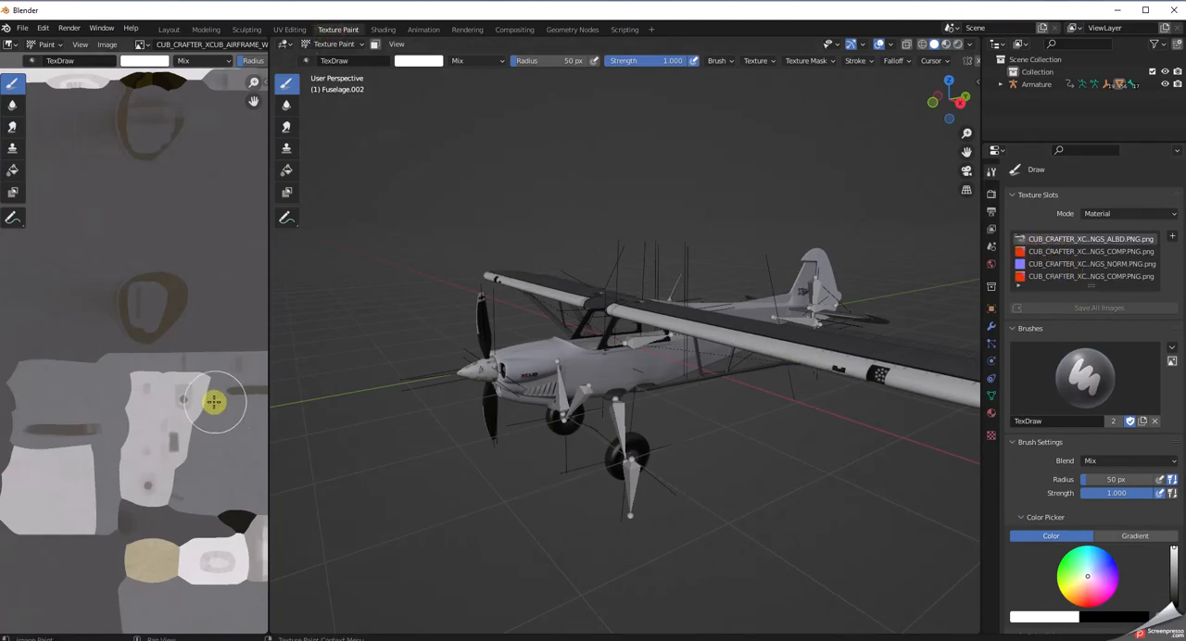
scroll(218, 403, "down", 5)
scroll(213, 402, "down", 2)
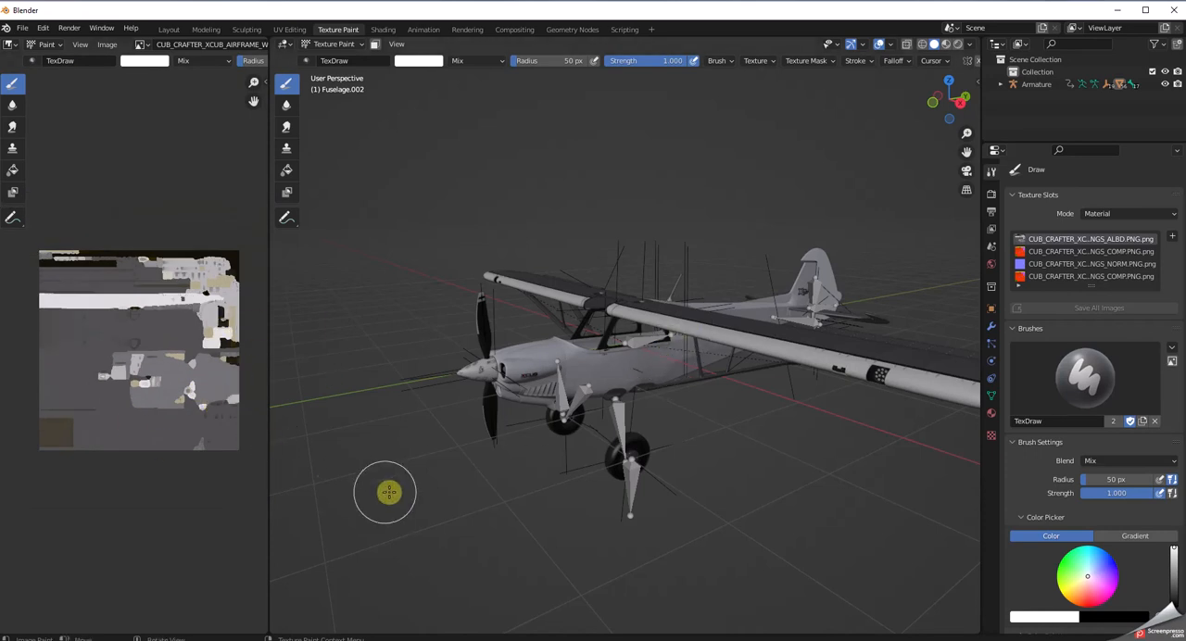
Begin saving the prepared aircraft scene to a file.
middle_click_drag(418, 503, 429, 504)
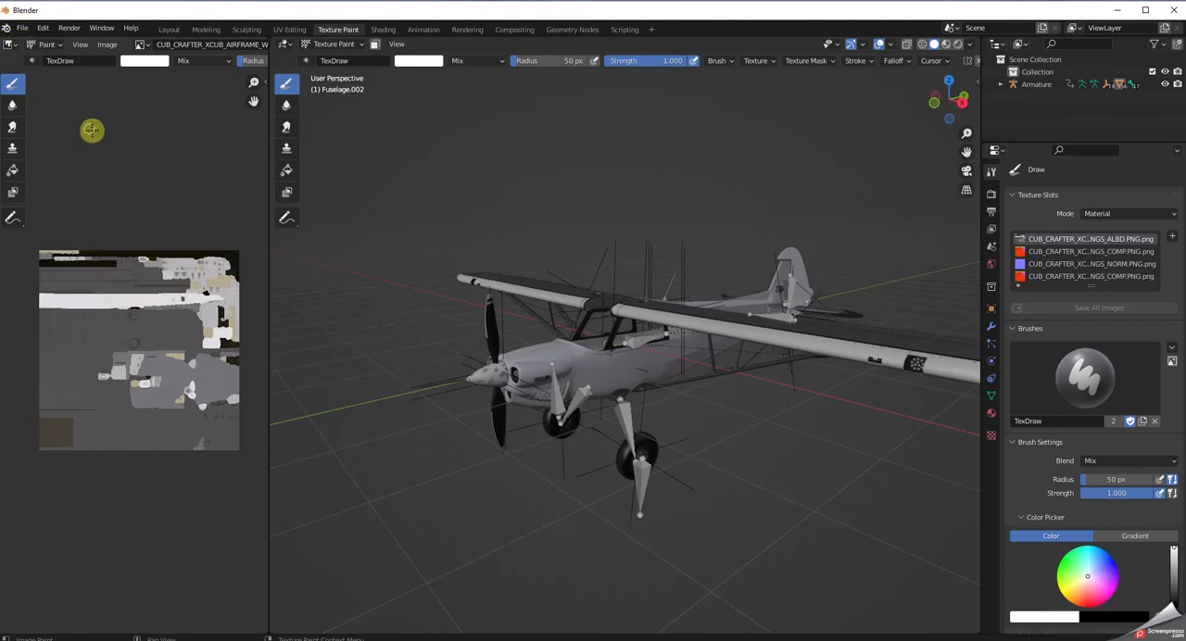
middle_click_drag(347, 283, 376, 318)
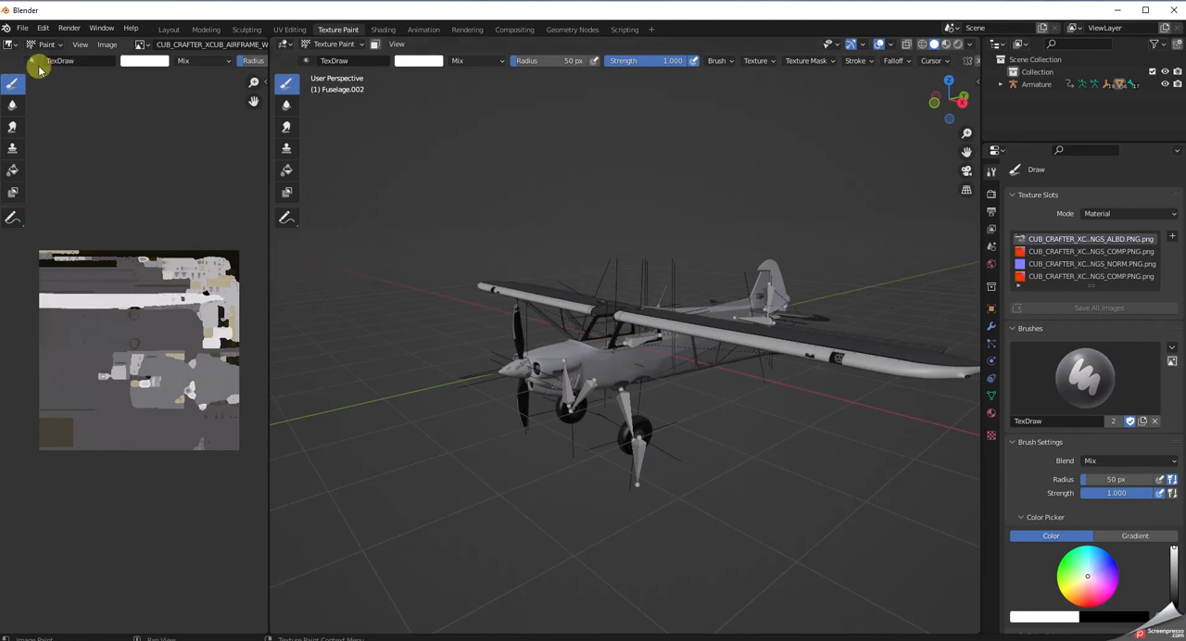
left_click(22, 29)
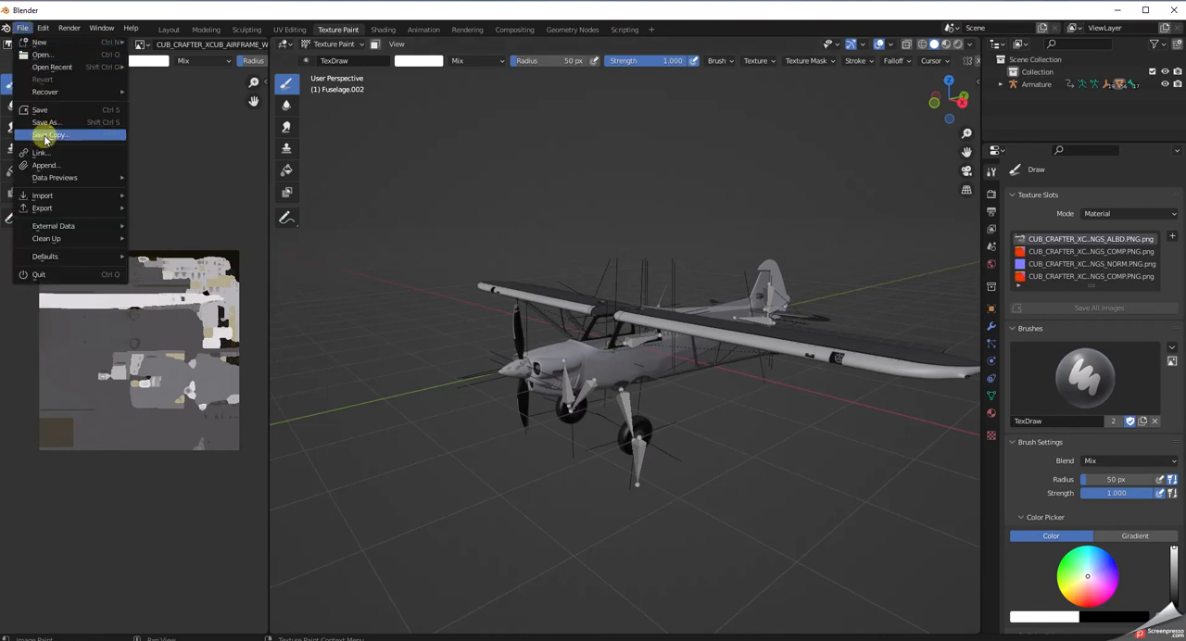
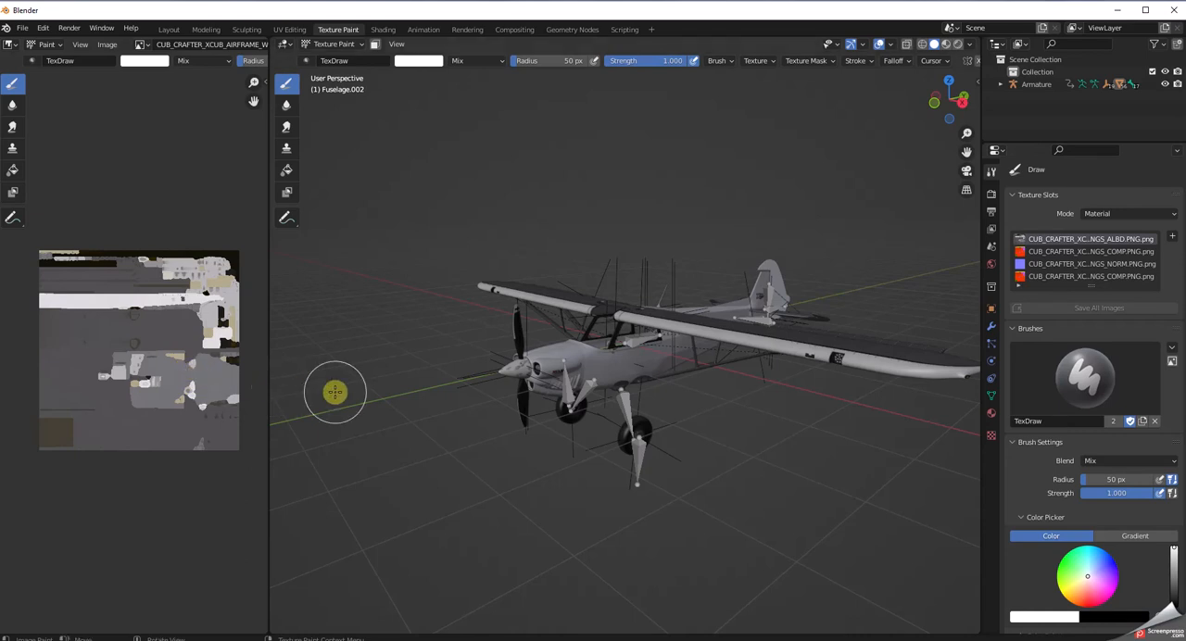
Hide the extras, relationship lines, bones, motion paths and origins overlays in the 3D view.
middle_click_drag(710, 379, 739, 350)
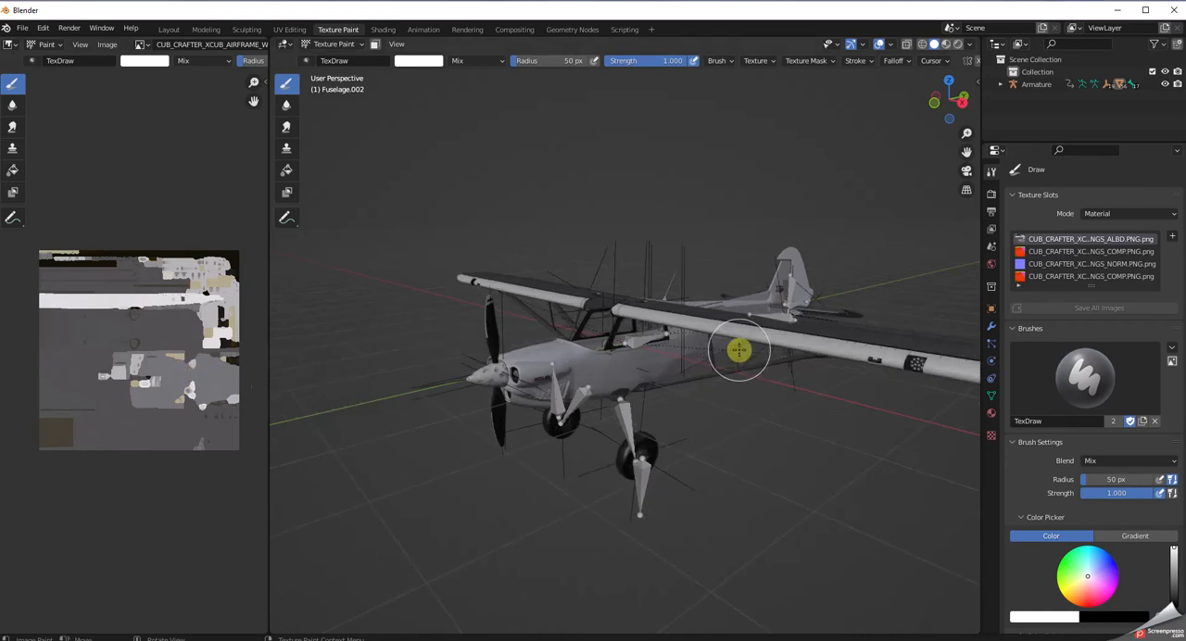
left_click(889, 45)
left_click(961, 103)
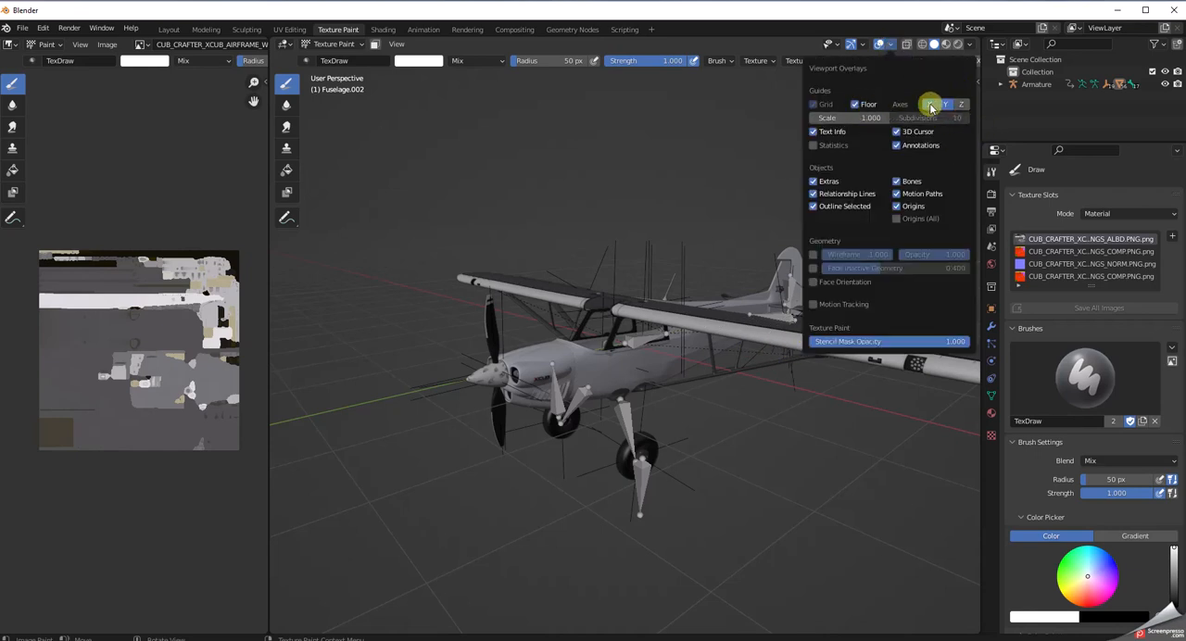
left_click(887, 46)
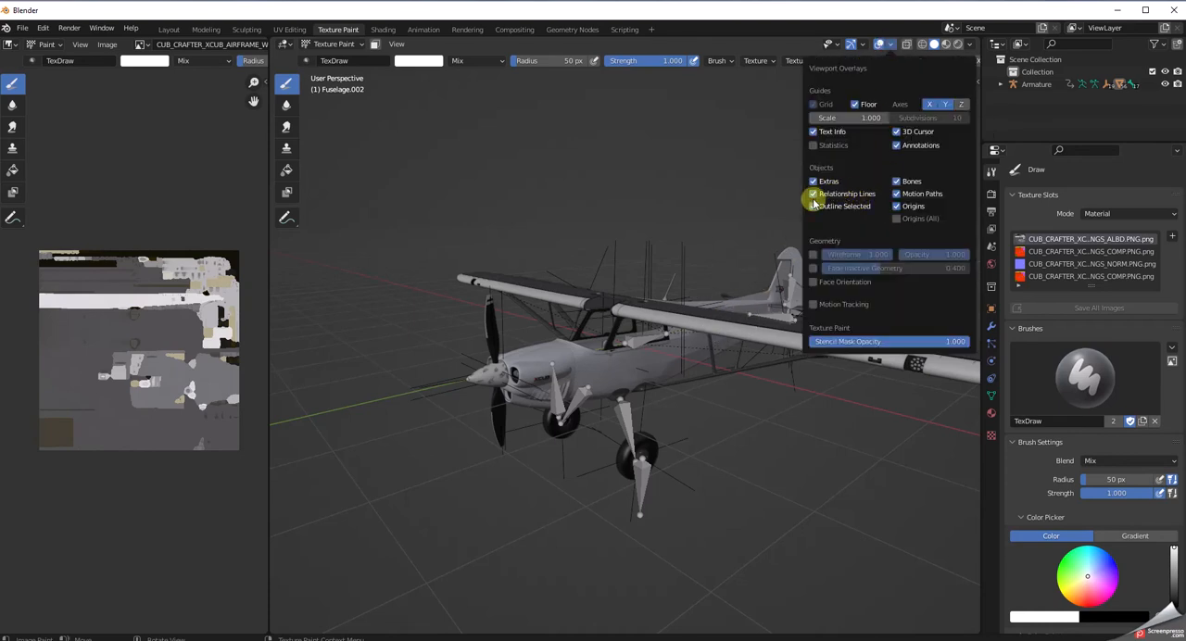
left_click(814, 181)
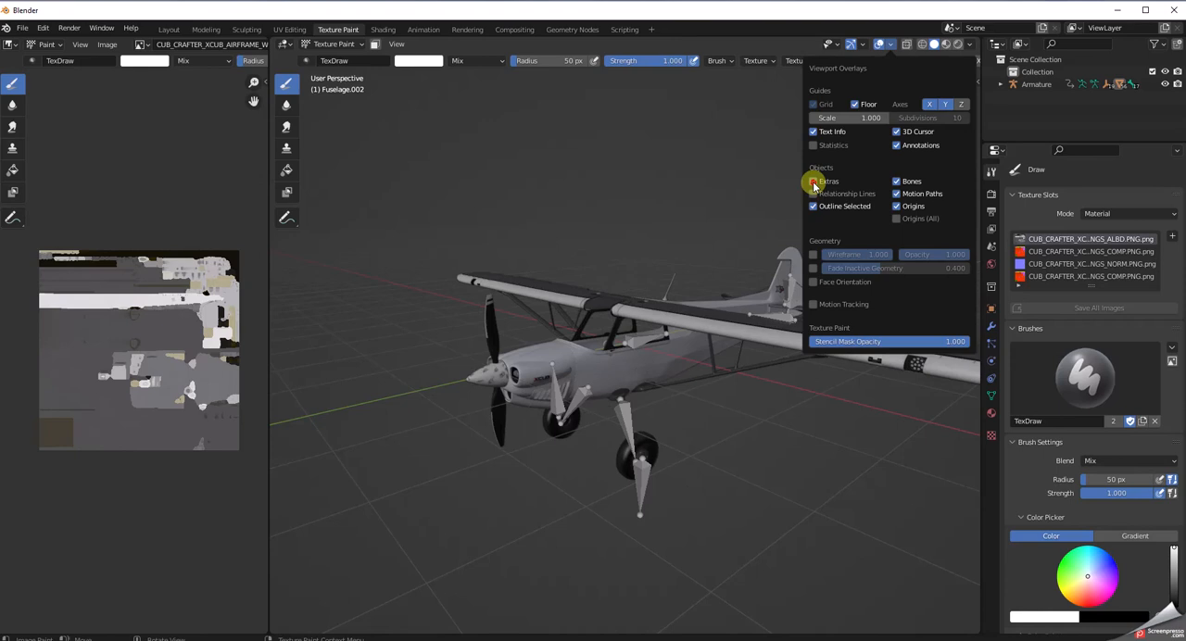
left_click(902, 183)
left_click(897, 194)
left_click(897, 207)
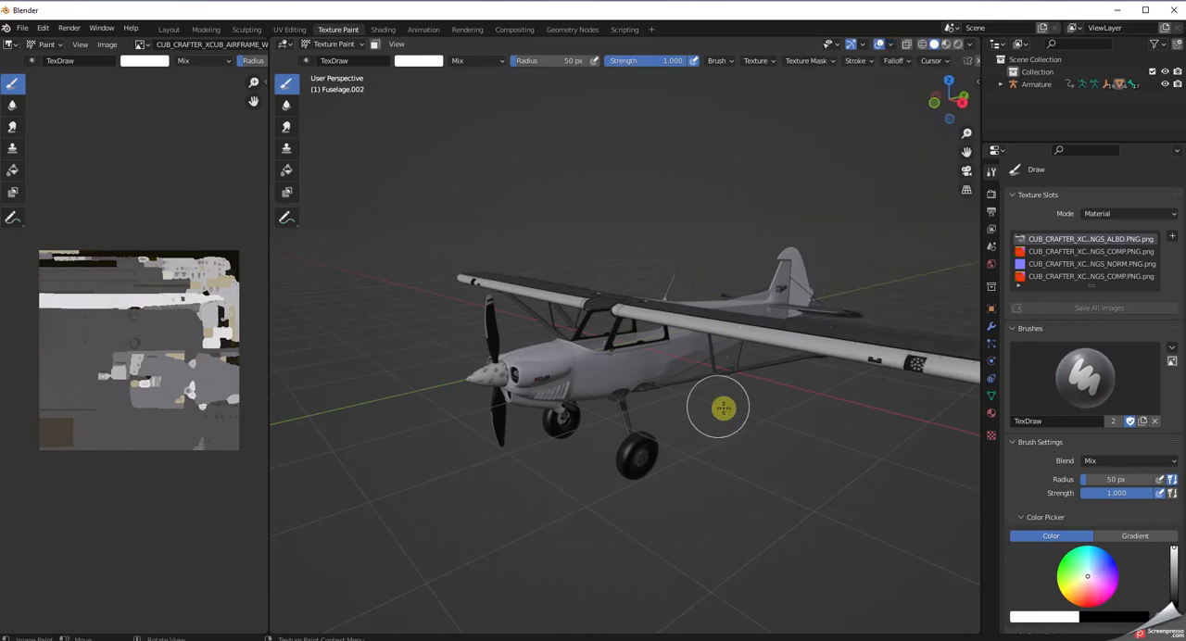
scroll(718, 424, "down", 3)
scroll(717, 432, "up", 4)
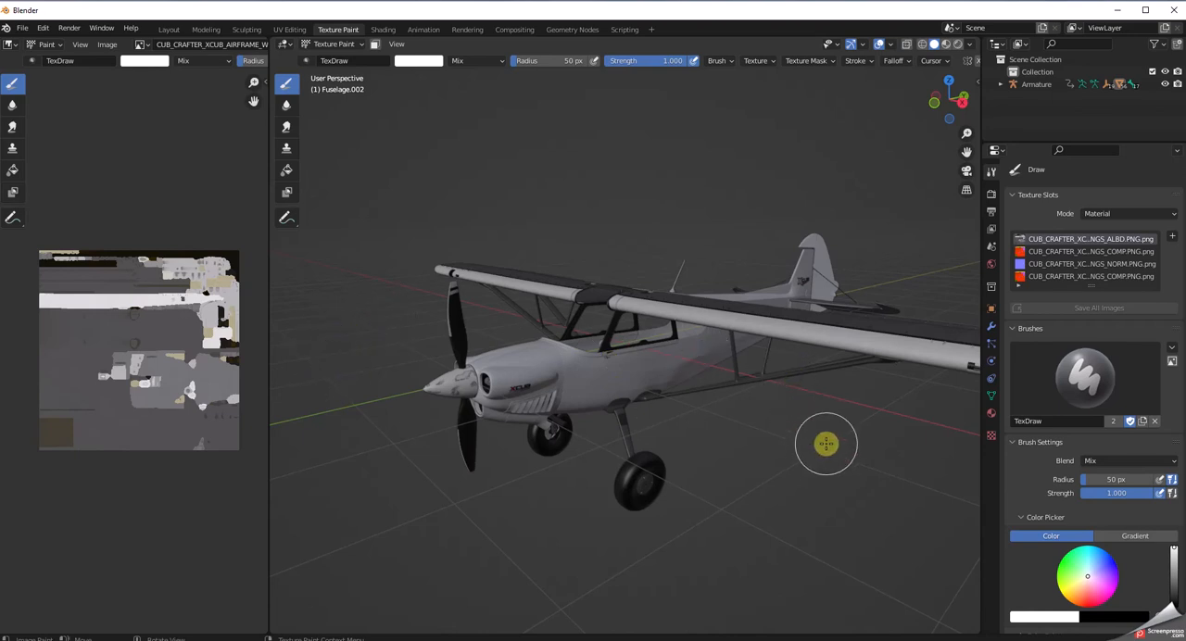
Set the Draw brush colour by sampling the off-white of the wing's light strip in the texture image.
middle_click_drag(821, 450, 850, 519)
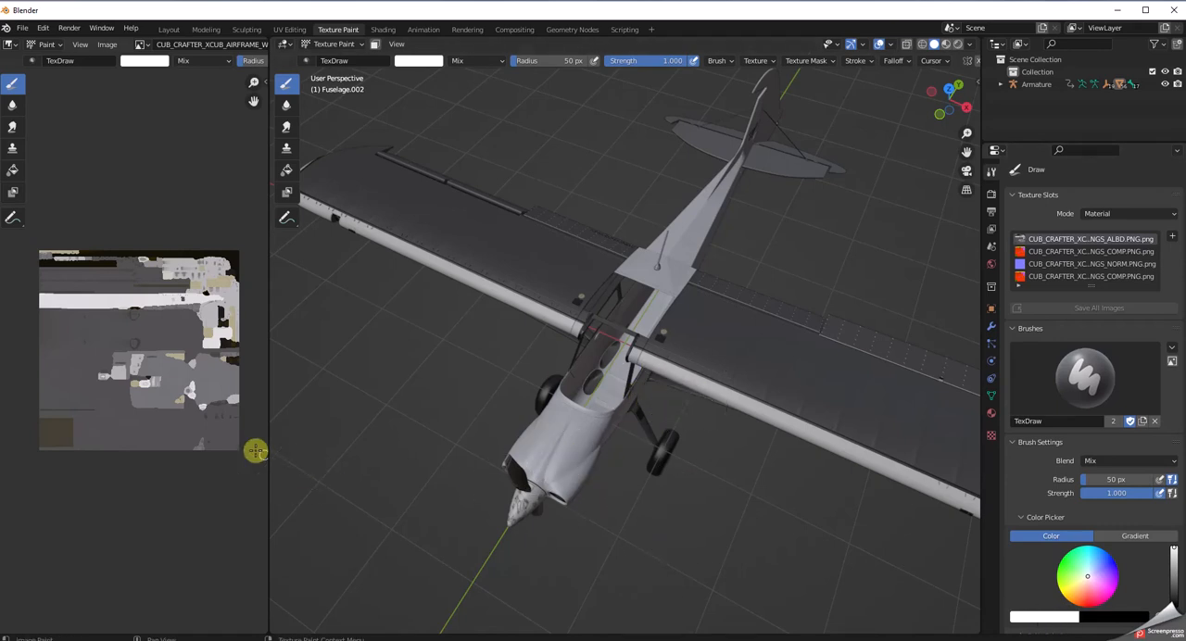
scroll(234, 446, "up", 1)
scroll(235, 446, "up", 1)
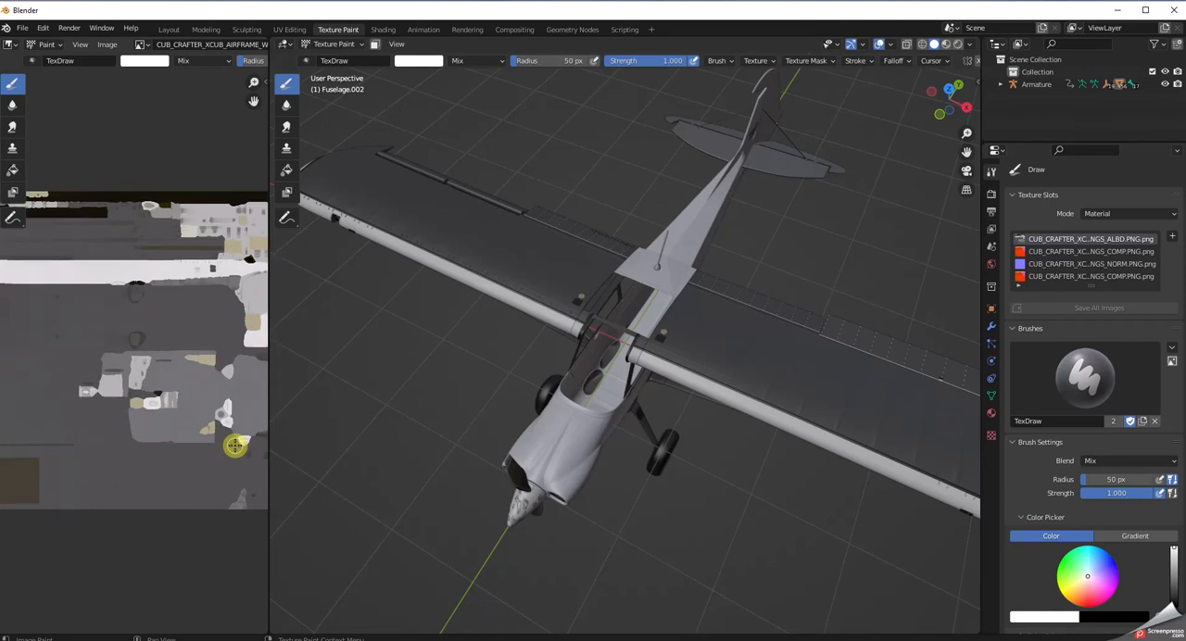
scroll(234, 446, "up", 1)
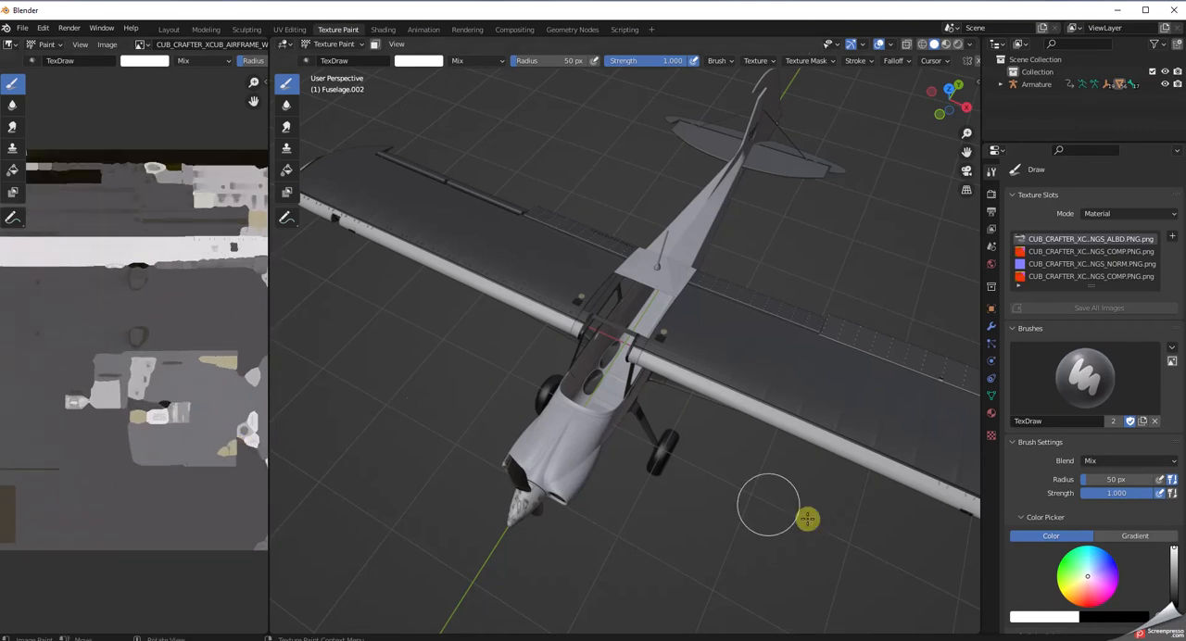
left_click(1061, 619)
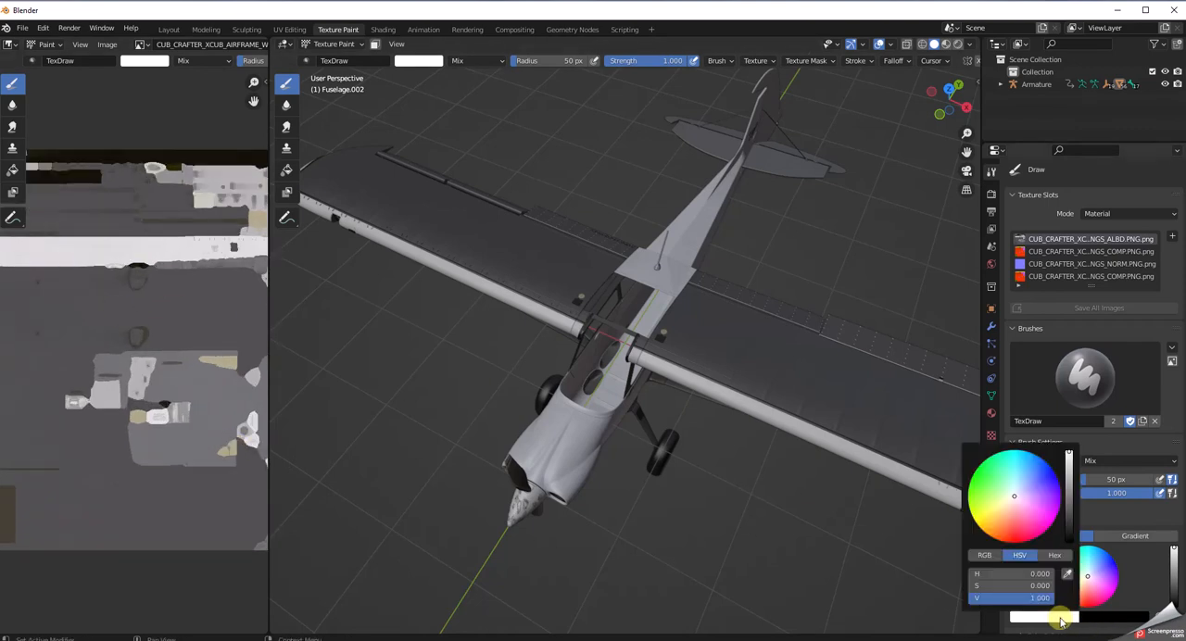
left_click(1070, 576)
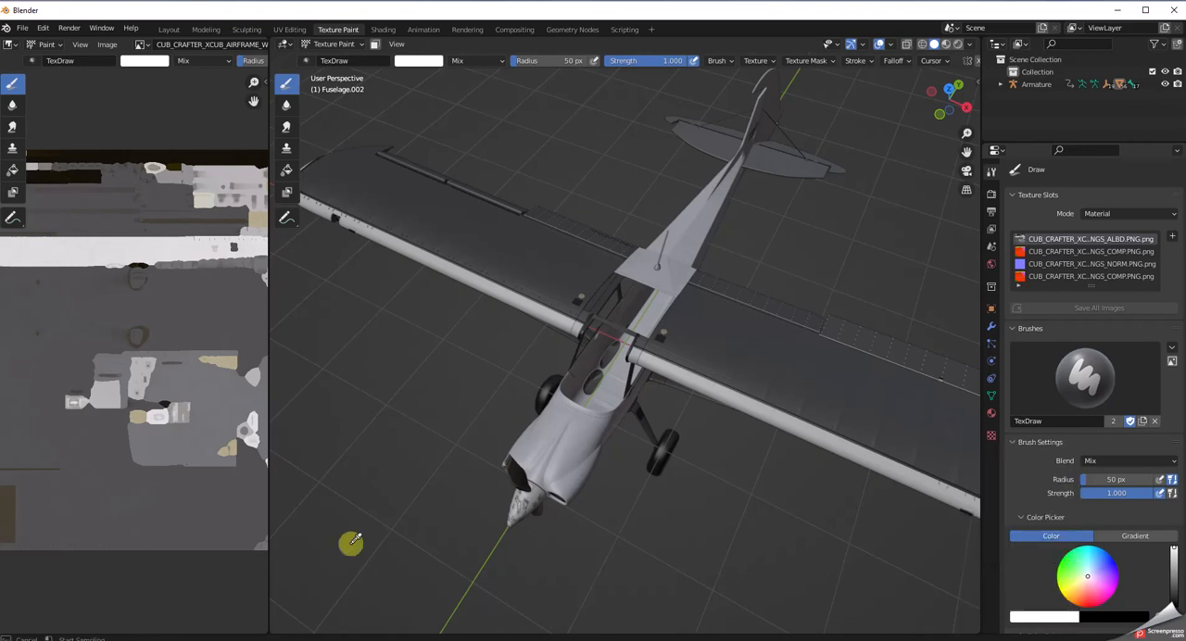
left_click(55, 249)
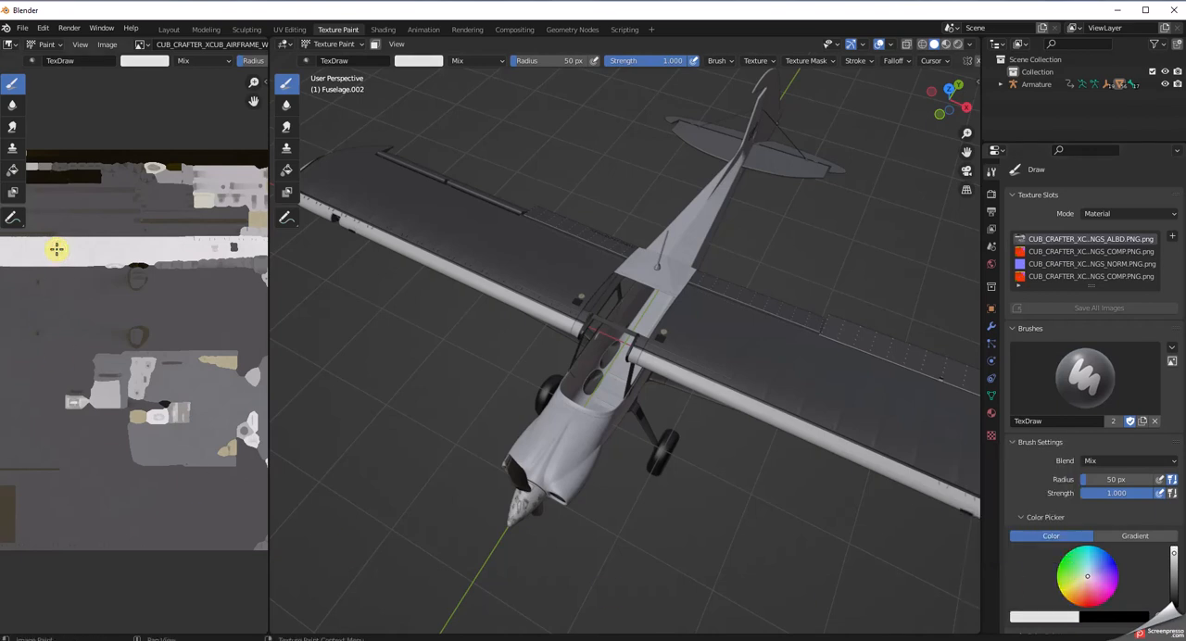
Paint the upper and lower wing surfaces off-white with the Draw brush.
scroll(814, 498, "up", 1)
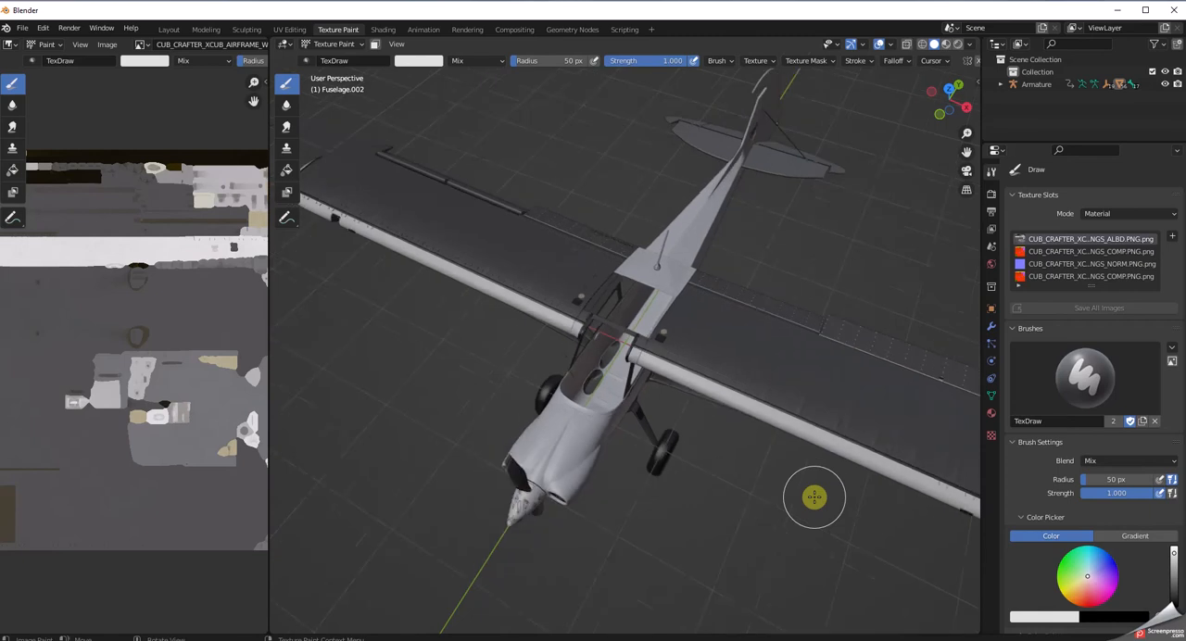
scroll(815, 498, "down", 4)
mouse_move(865, 450)
left_mouse_down()
mouse_move(828, 416)
mouse_move(776, 408)
mouse_move(881, 431)
mouse_move(832, 398)
mouse_move(877, 397)
mouse_move(773, 381)
mouse_move(722, 339)
mouse_move(787, 368)
mouse_move(694, 333)
mouse_move(656, 332)
mouse_move(648, 347)
mouse_move(816, 385)
left_mouse_up()
middle_click_drag(813, 492, 840, 278)
mouse_move(840, 278)
left_mouse_down()
mouse_move(828, 299)
mouse_move(736, 315)
mouse_move(820, 303)
mouse_move(709, 313)
mouse_move(754, 350)
mouse_move(826, 328)
mouse_move(849, 358)
mouse_move(837, 307)
mouse_move(744, 340)
mouse_move(707, 323)
mouse_move(727, 371)
mouse_move(717, 315)
mouse_move(824, 315)
left_mouse_up()
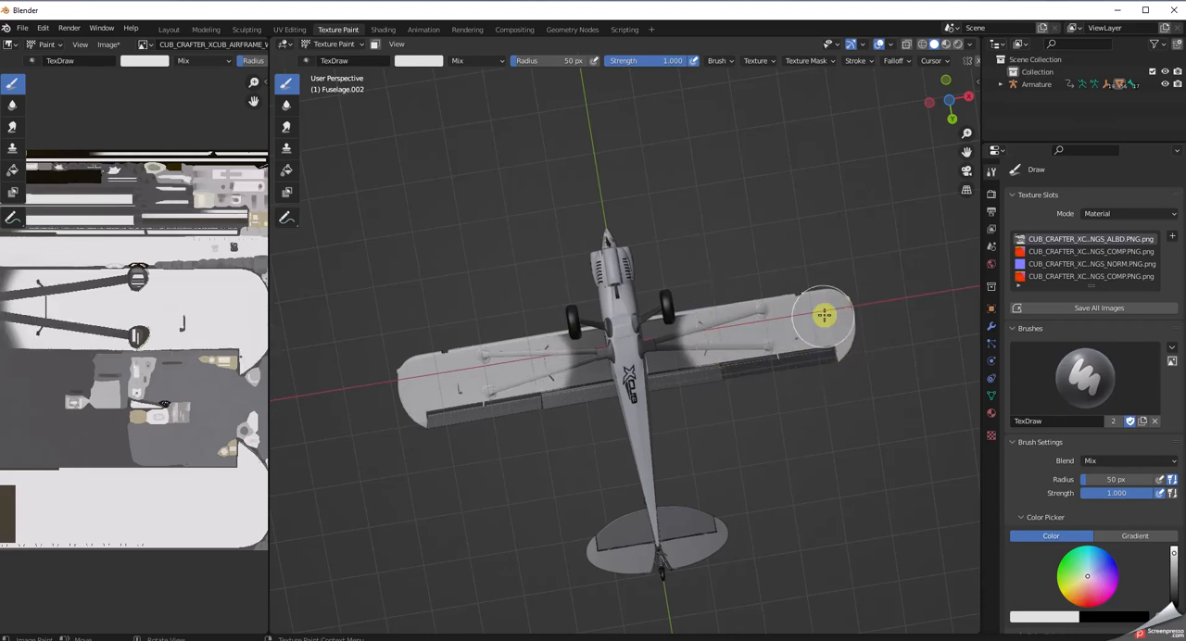
Switch the brush to a constant falloff and paint over the remaining dark areas of the wing undersides, including behind the struts.
left_click(906, 61)
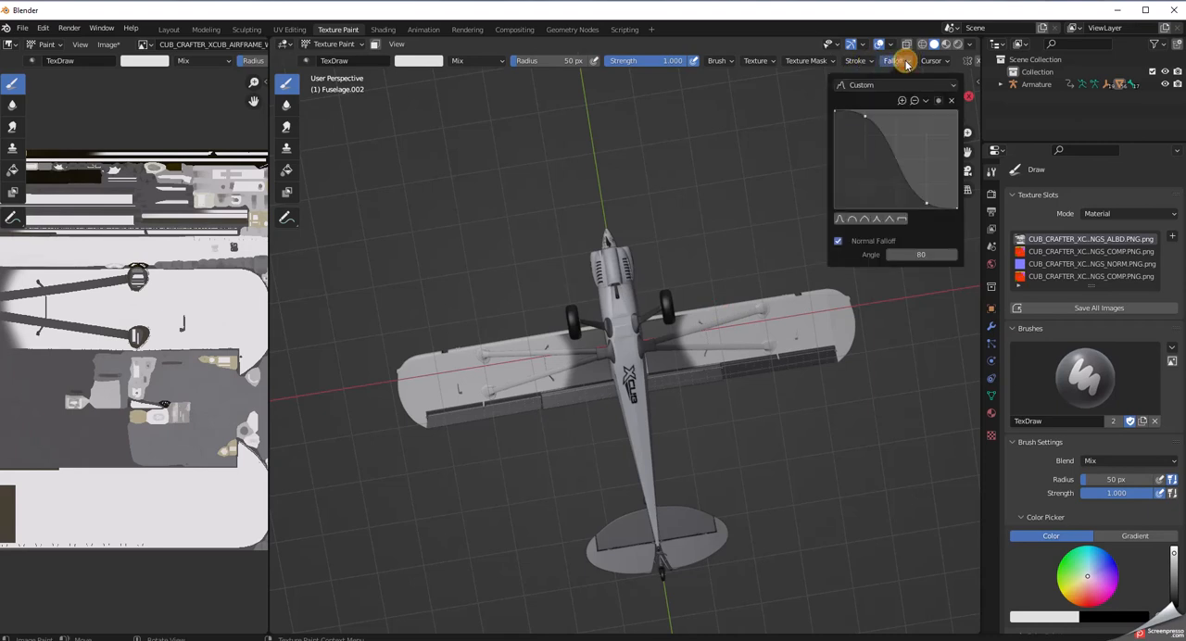
left_click(902, 222)
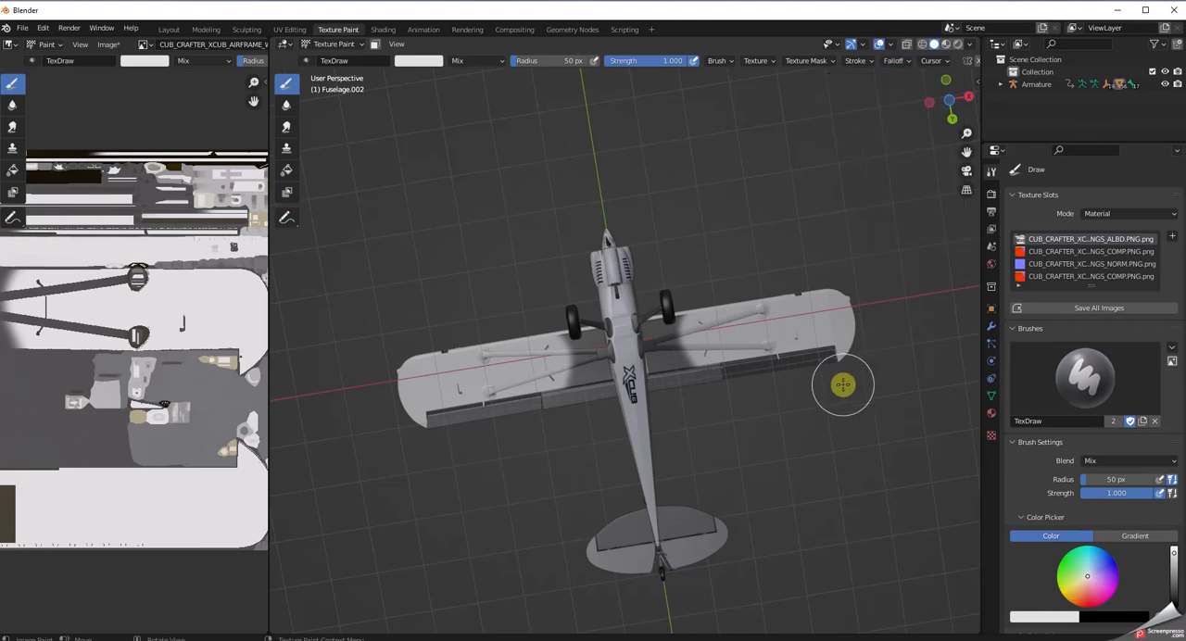
left_click_drag(712, 369, 696, 346)
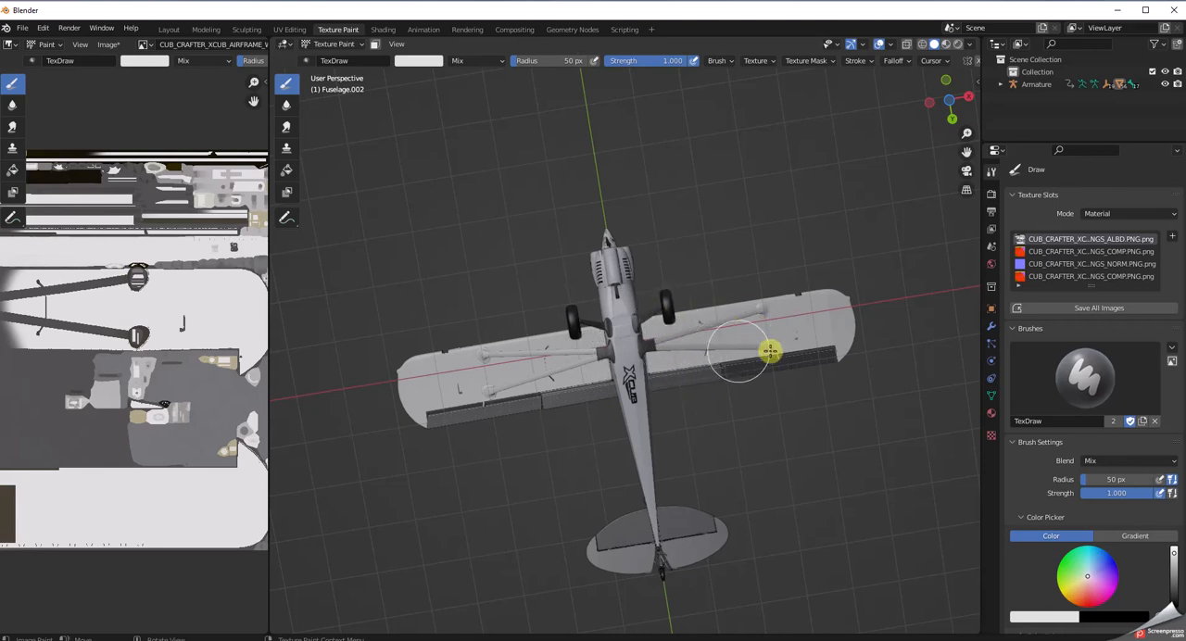
middle_click_drag(794, 445, 823, 510)
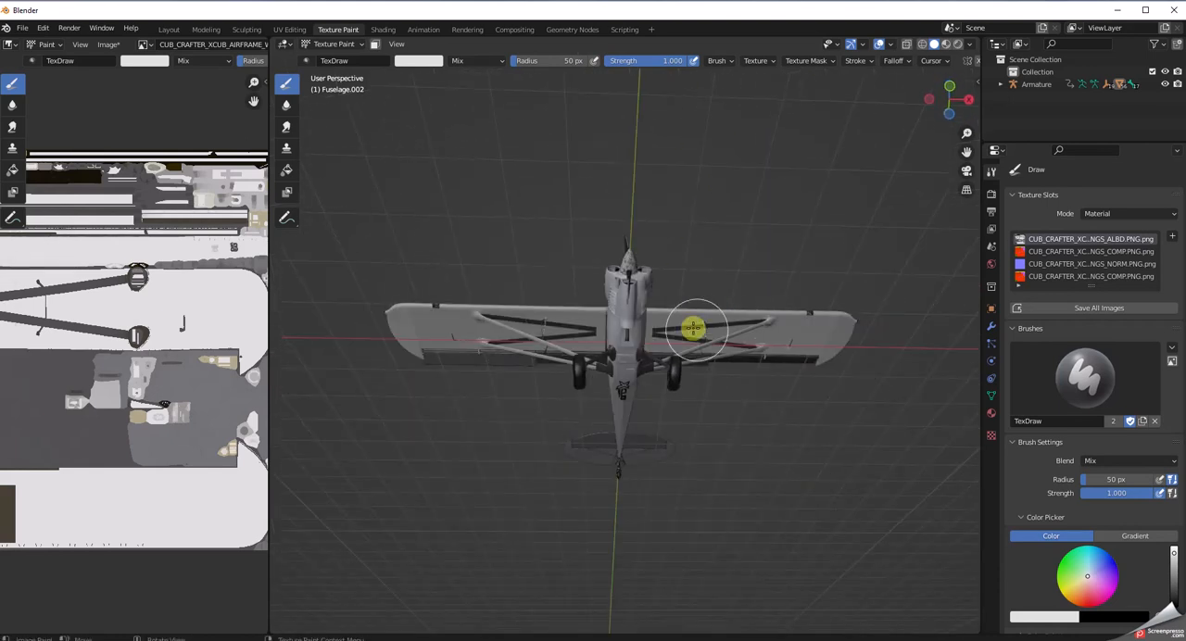
mouse_move(794, 351)
left_mouse_down()
mouse_move(772, 322)
mouse_move(592, 351)
left_mouse_up()
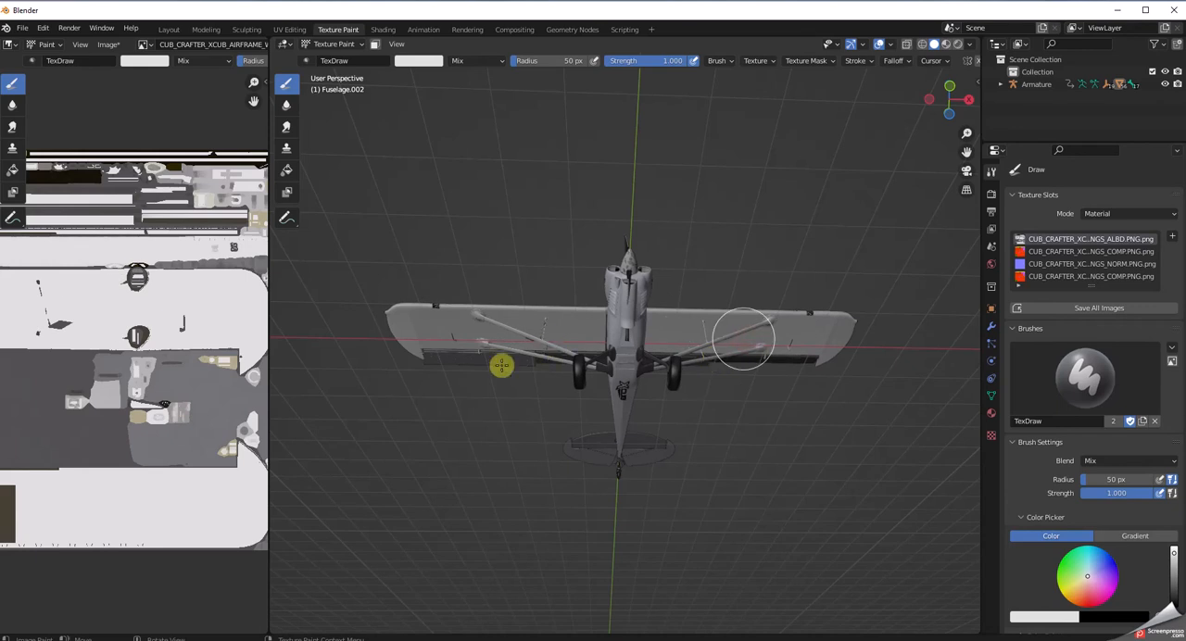
mouse_move(850, 504)
middle_mouse_down()
mouse_move(874, 445)
mouse_move(937, 442)
mouse_move(331, 506)
mouse_move(345, 517)
middle_mouse_up()
mouse_move(666, 299)
left_mouse_down()
mouse_move(760, 200)
mouse_move(792, 213)
mouse_move(622, 310)
mouse_move(520, 389)
left_mouse_up()
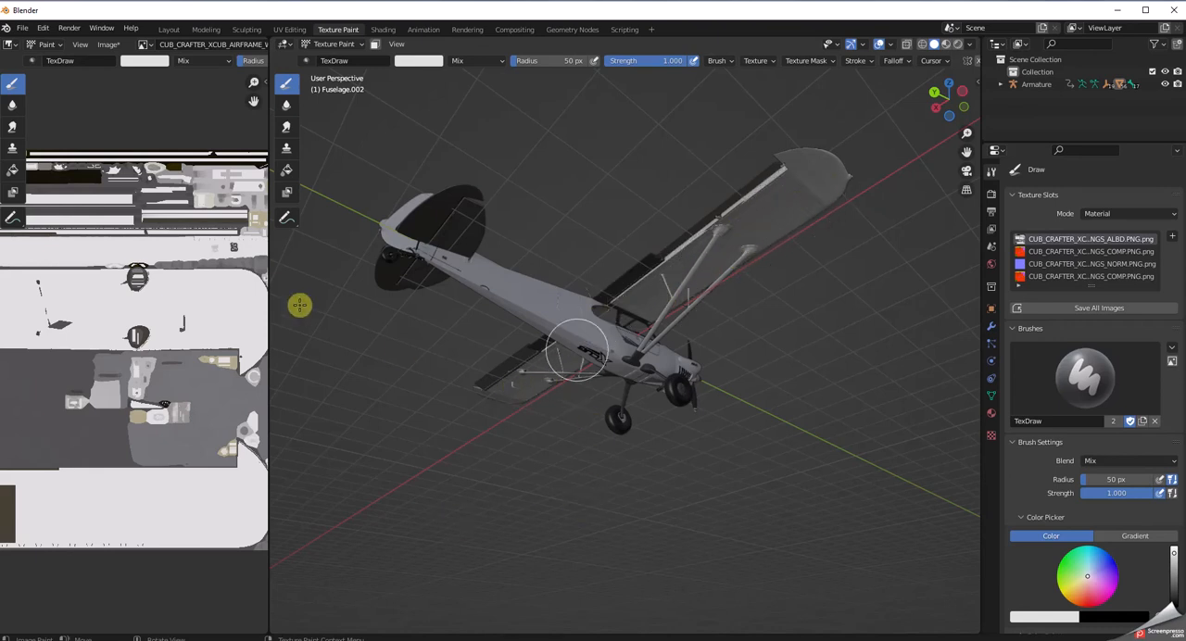
Undo all the brush strokes painted on the wings.
left_click(43, 28)
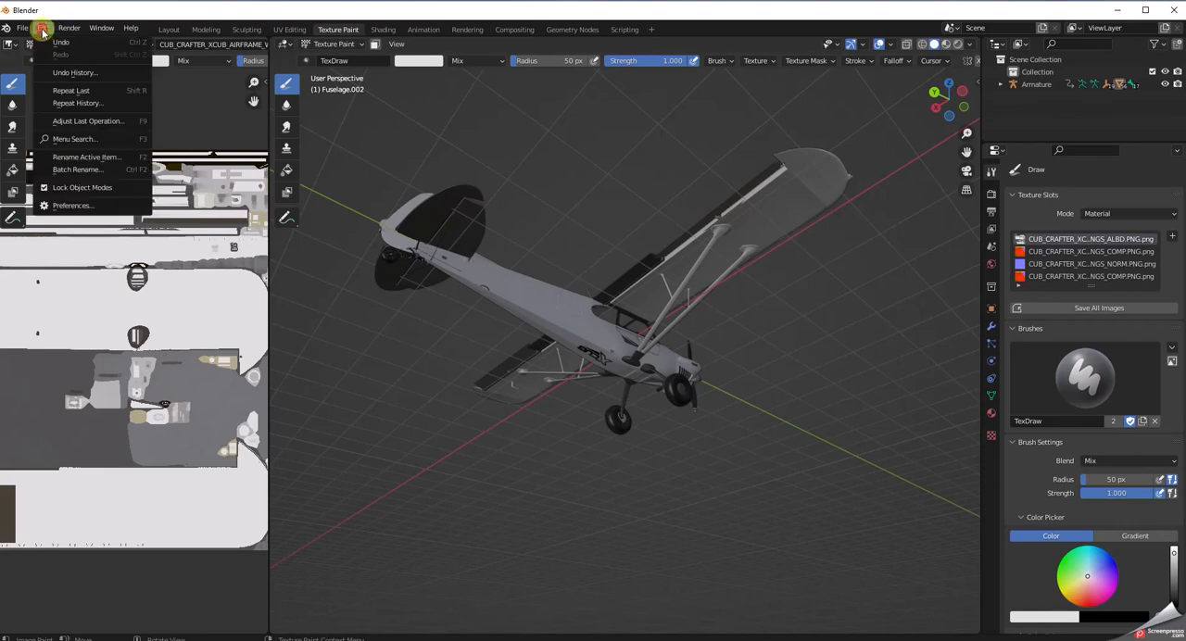
left_click(57, 43)
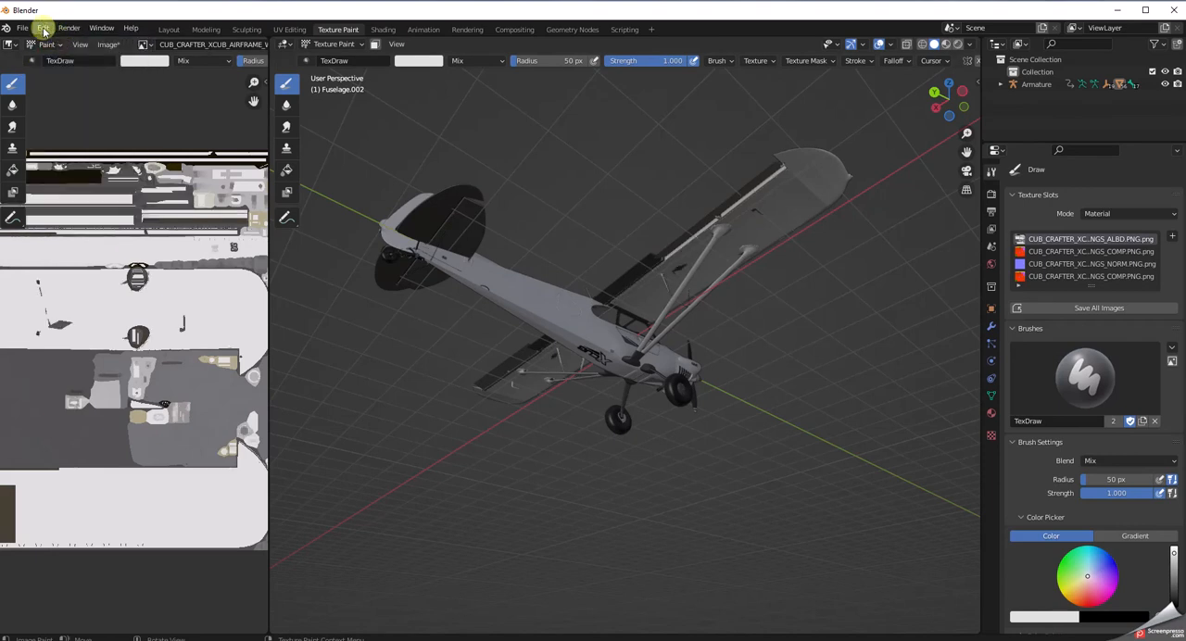
key("ctrl+shift+z")
key("ctrl+shift+z")
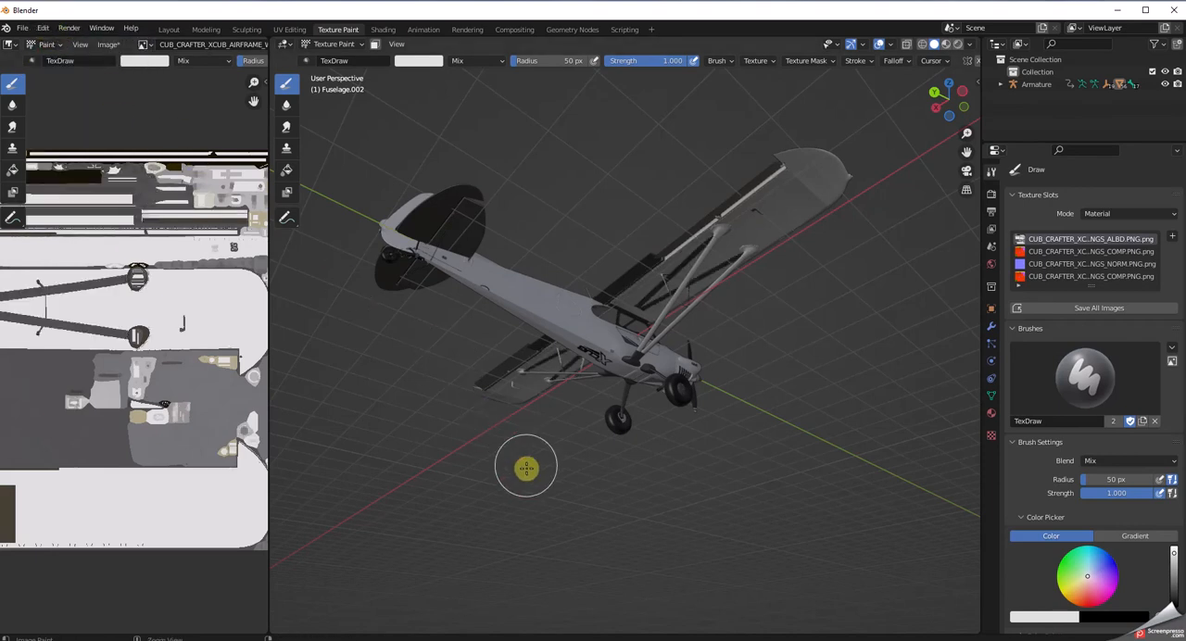
middle_click_drag(529, 497, 570, 561)
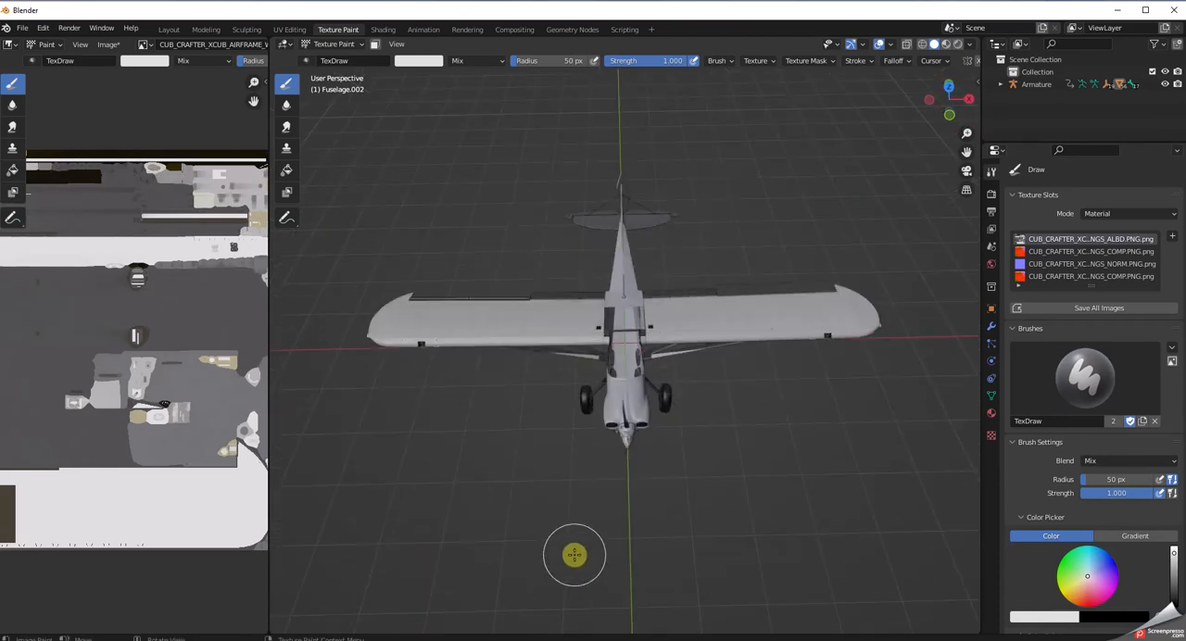
key("ctrl+shift+z")
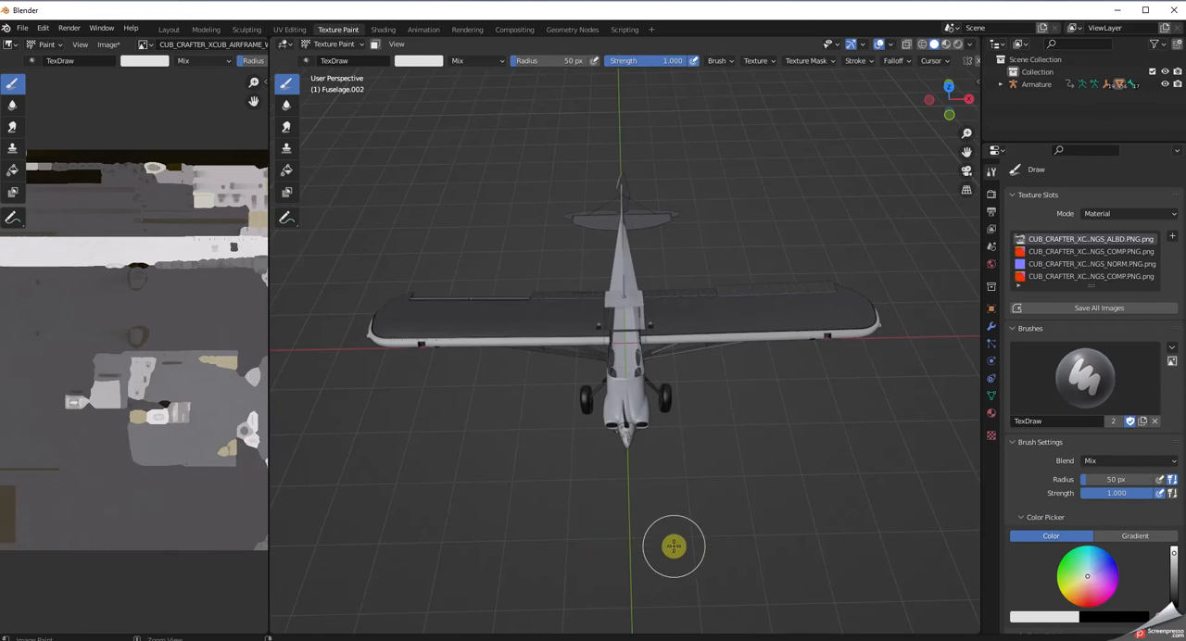
Fill the wing mesh with the off-white sampled from the light strip in its texture, using the Fill tool.
middle_click_drag(408, 511, 353, 516)
scroll(438, 497, "down", 1)
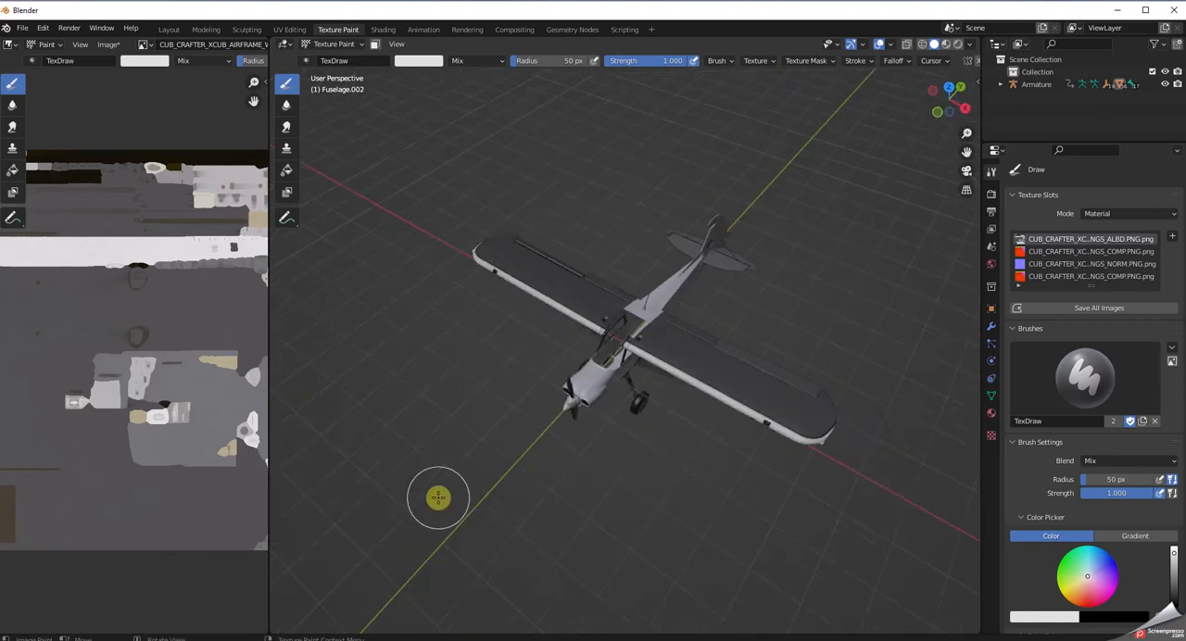
scroll(439, 498, "up", 2)
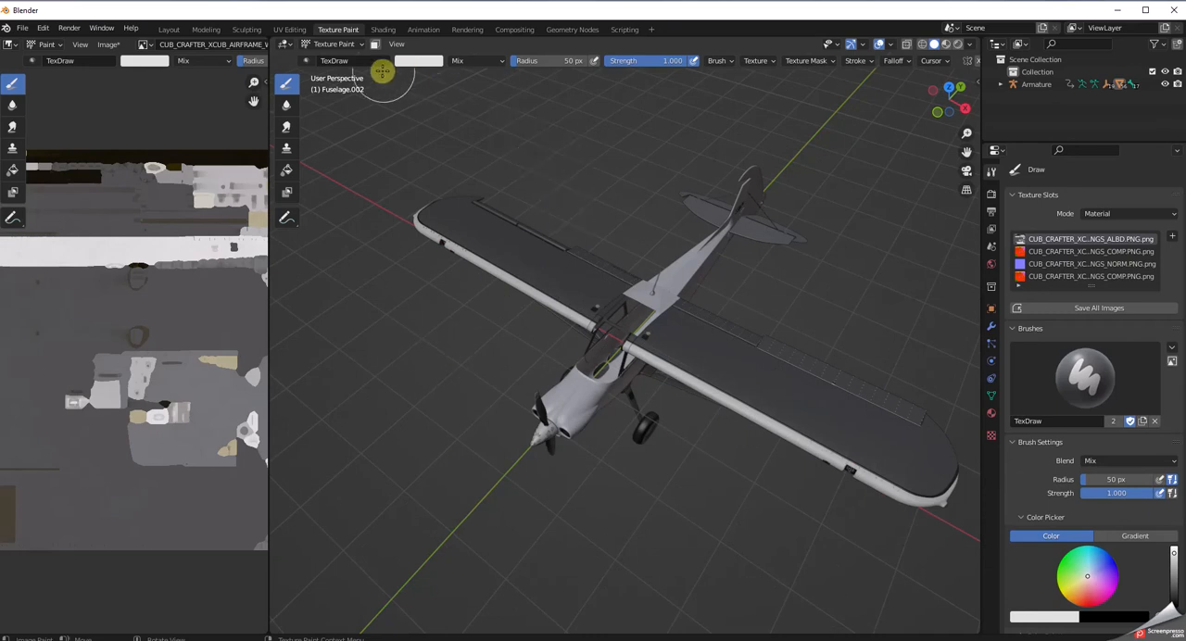
left_click(287, 172)
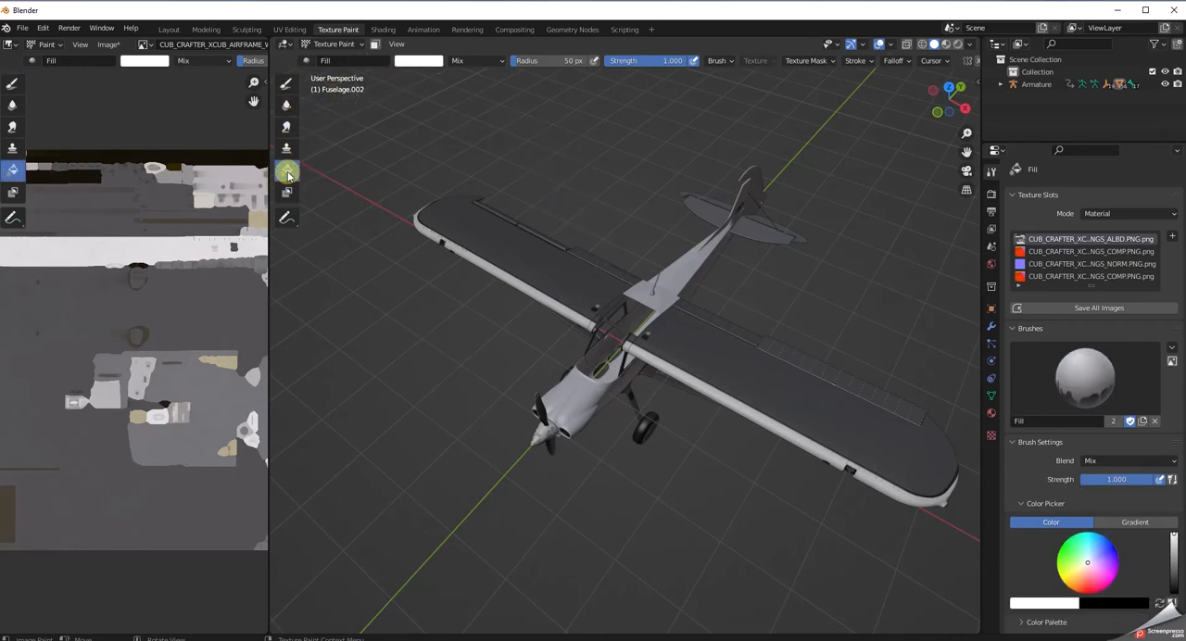
left_click(1065, 606)
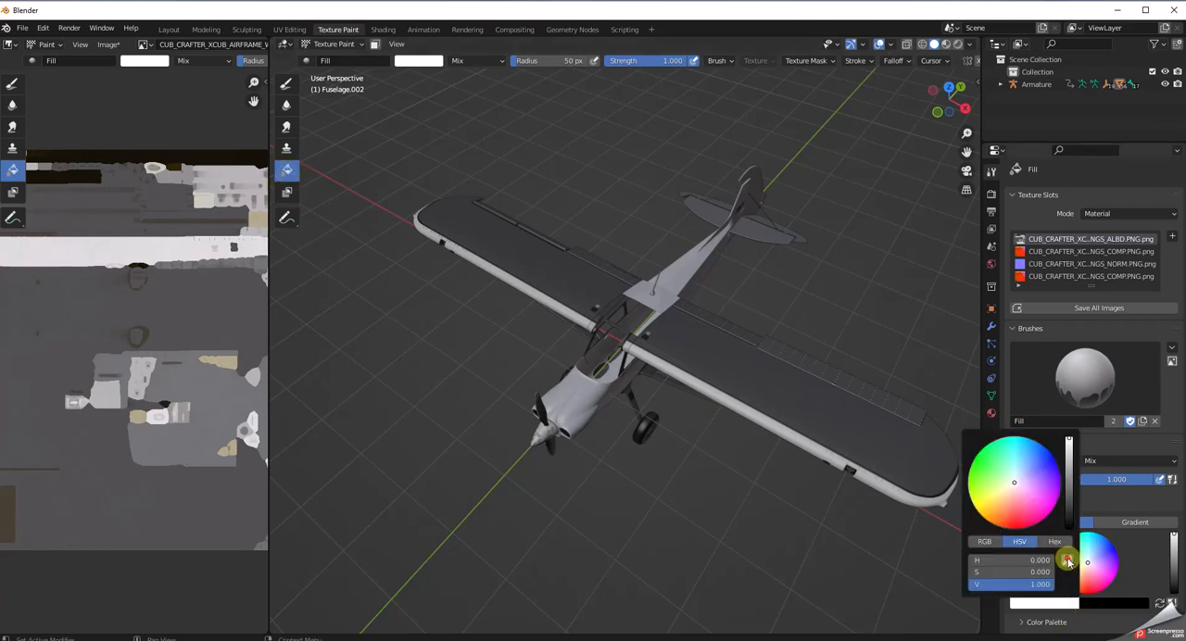
left_click(1069, 562)
left_click(113, 254)
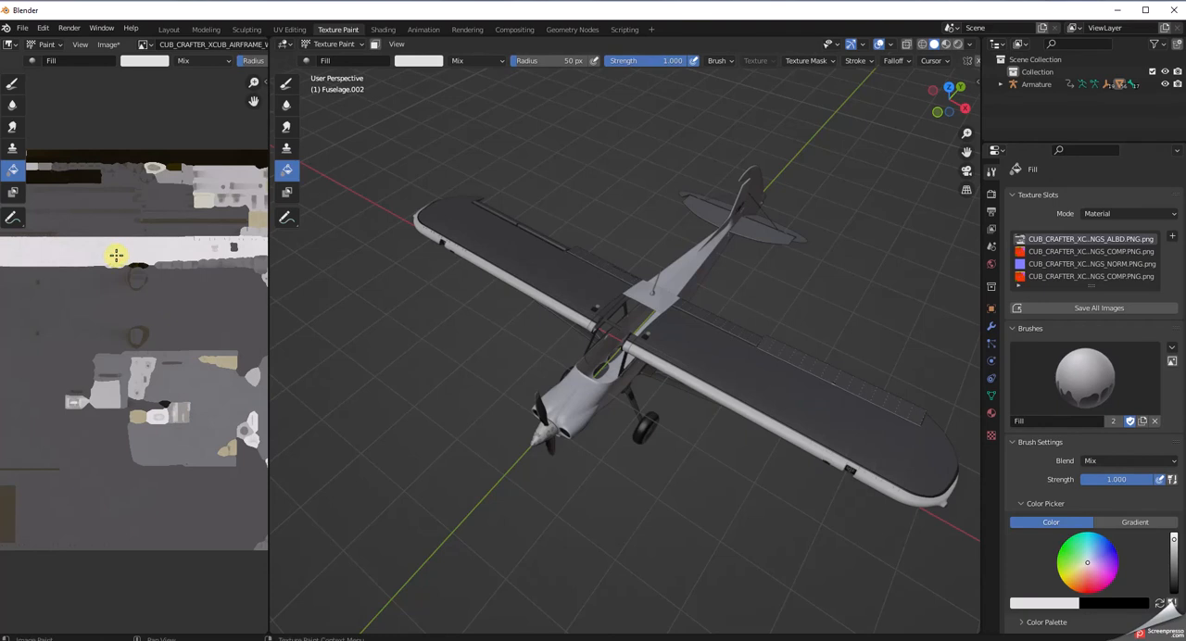
left_click(737, 364)
mouse_move(747, 569)
middle_mouse_down()
mouse_move(775, 453)
mouse_move(837, 395)
mouse_move(844, 355)
mouse_move(849, 407)
mouse_move(779, 557)
mouse_move(624, 532)
mouse_move(566, 479)
mouse_move(519, 392)
mouse_move(435, 503)
mouse_move(535, 561)
mouse_move(639, 408)
mouse_move(673, 495)
mouse_move(763, 561)
mouse_move(829, 546)
mouse_move(816, 617)
mouse_move(744, 79)
mouse_move(691, 87)
mouse_move(596, 591)
mouse_move(593, 560)
middle_mouse_up()
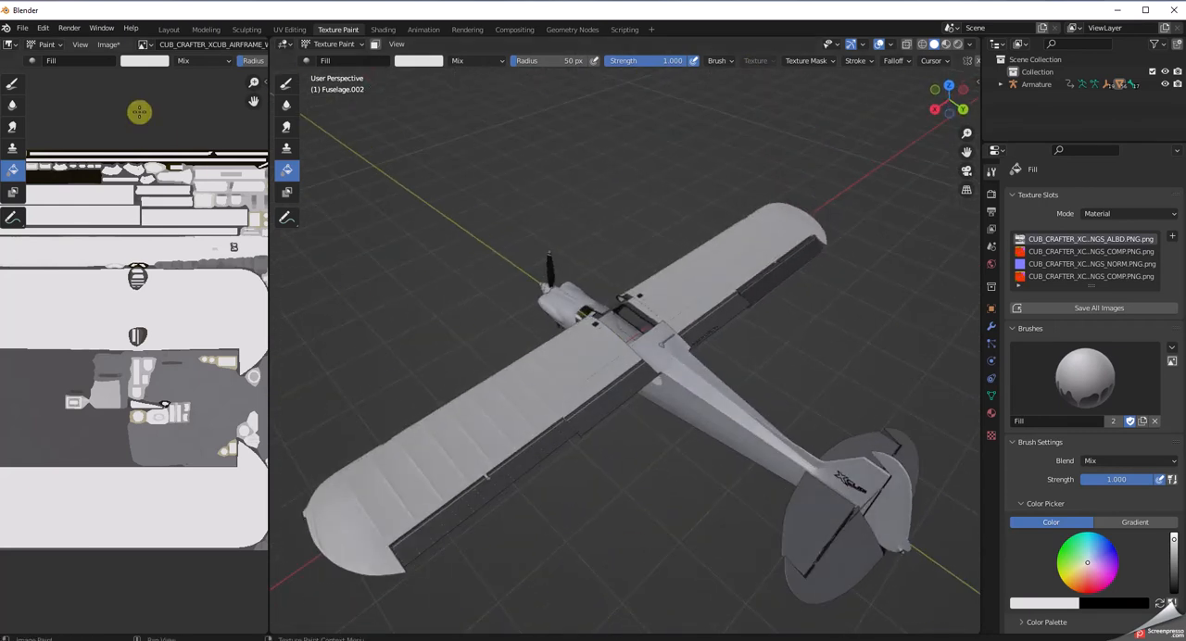
Select the Aileron_l mesh in the Layout workspace and fill it with the same off-white in the Texture Paint workspace.
left_click(173, 30)
mouse_move(710, 416)
middle_mouse_down()
mouse_move(768, 471)
mouse_move(700, 474)
middle_mouse_up()
left_click(674, 463)
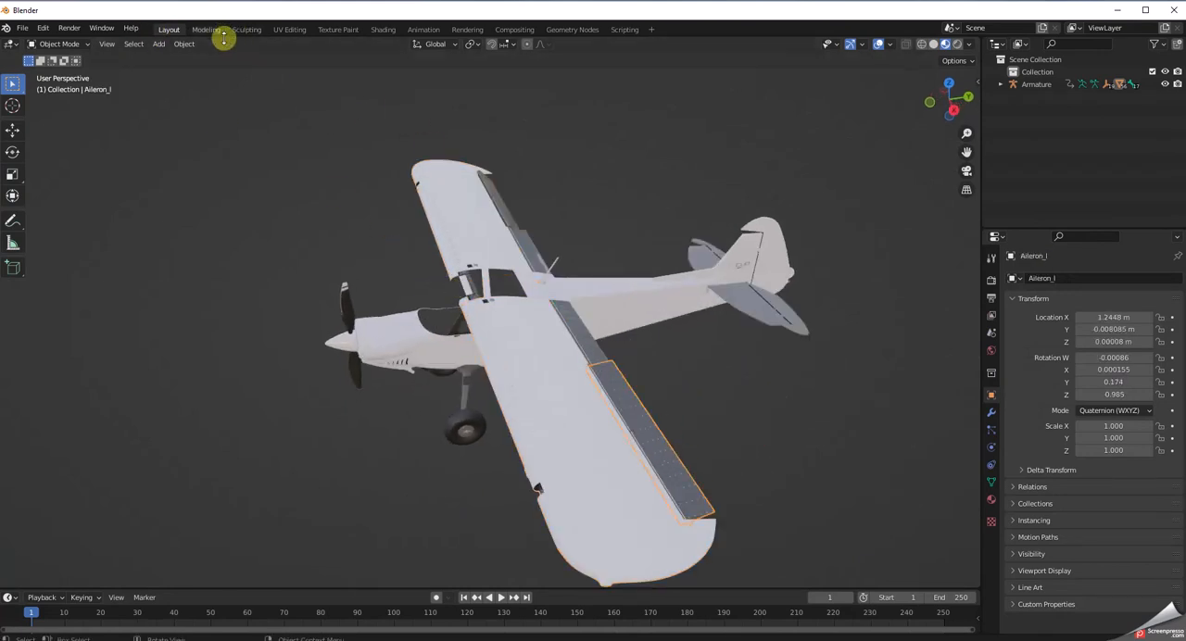
left_click(340, 29)
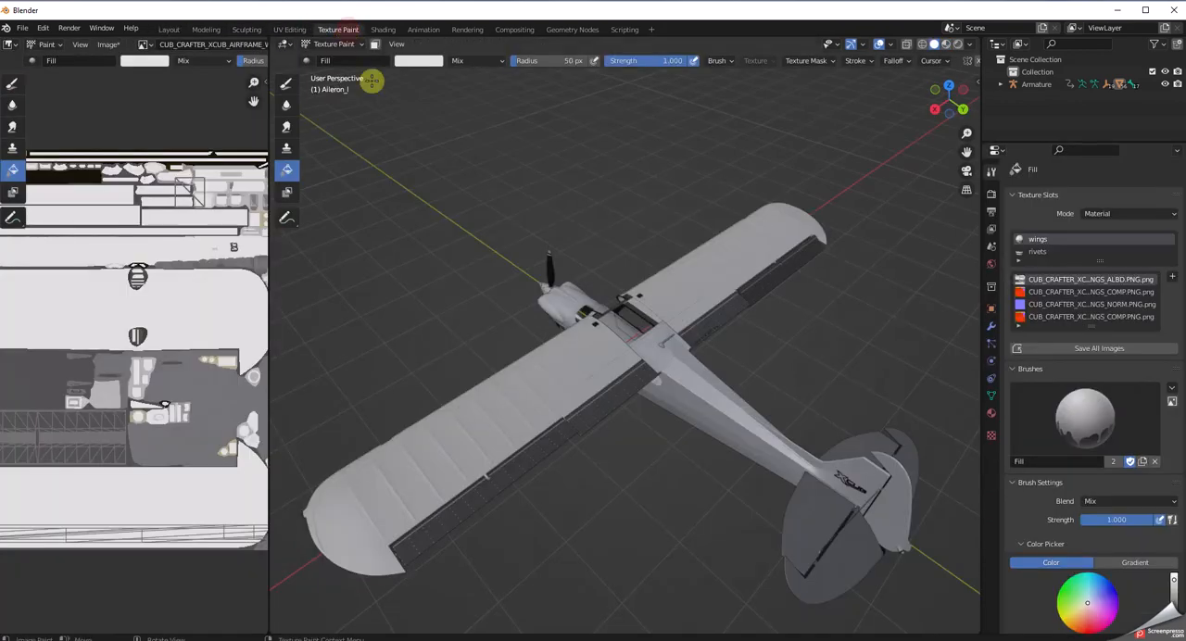
left_click(517, 478)
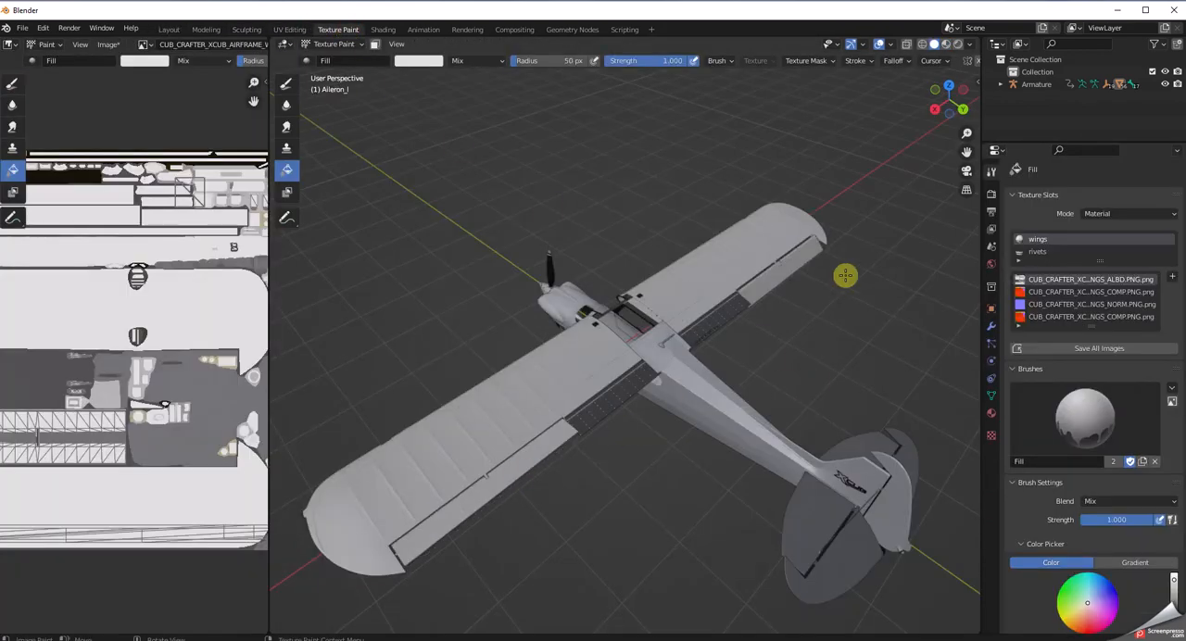
middle_click_drag(640, 477, 643, 505)
scroll(643, 507, "up", 2)
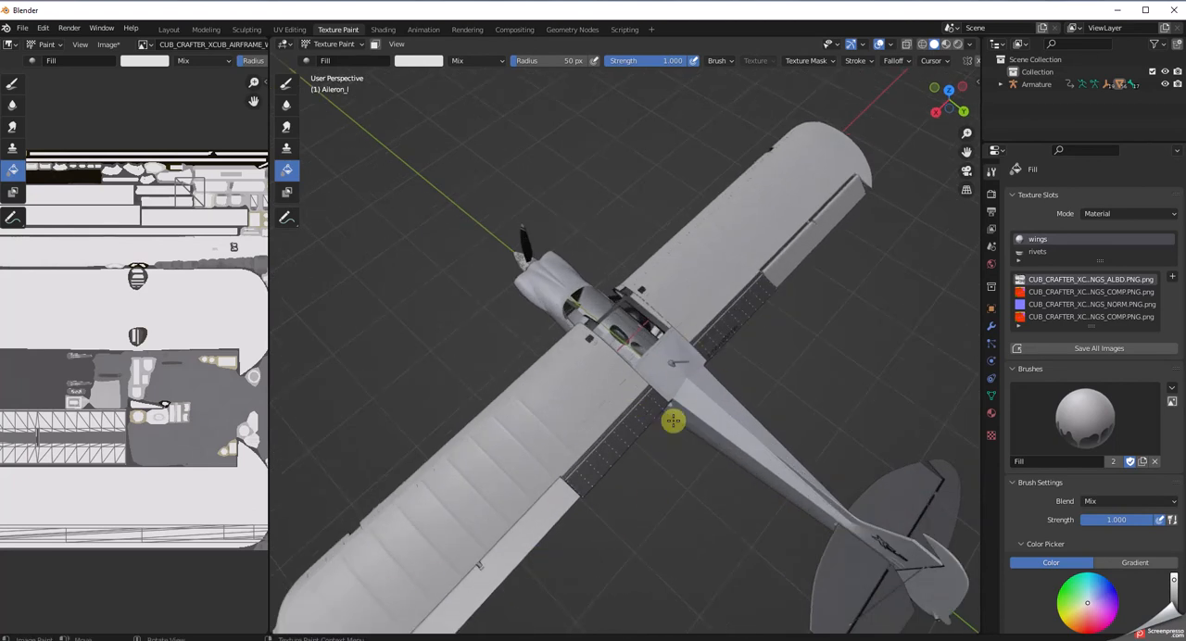
Select the WingFlap_l mesh in the Layout workspace and fill it with the same off-white in the Texture Paint workspace.
left_click(168, 29)
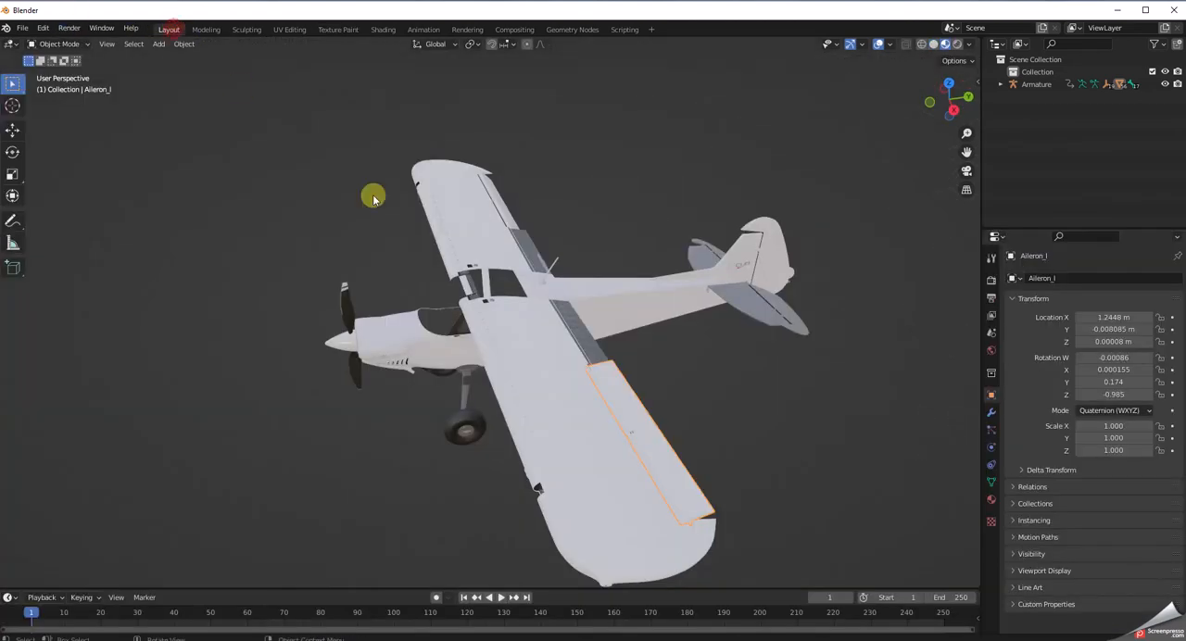
left_click(579, 328)
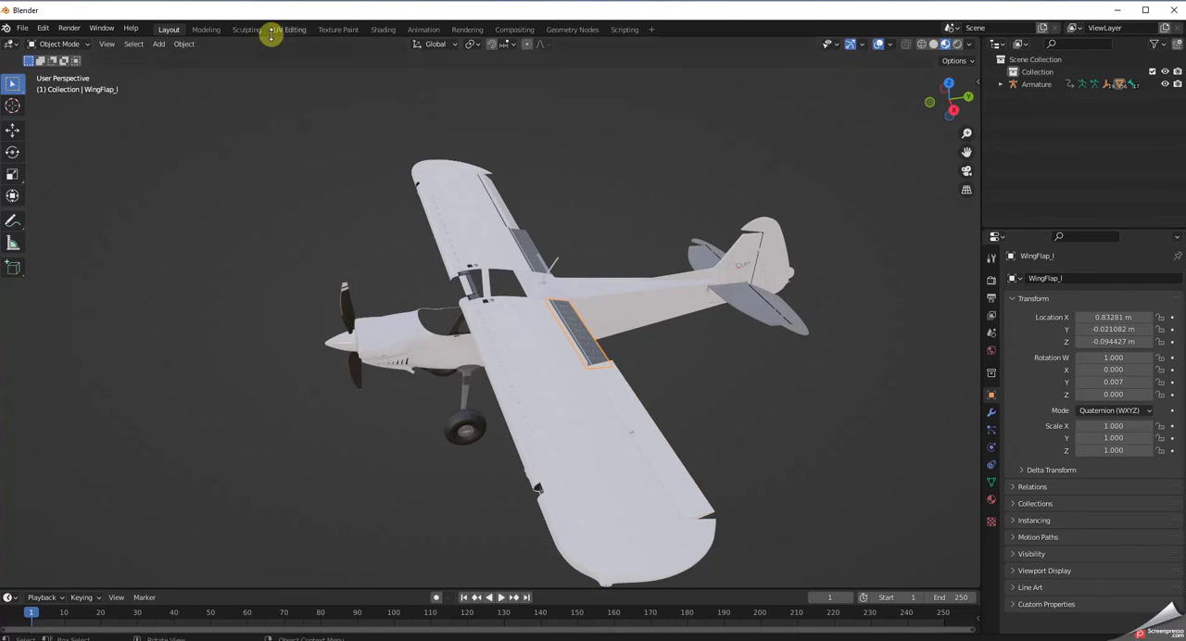
left_click(339, 30)
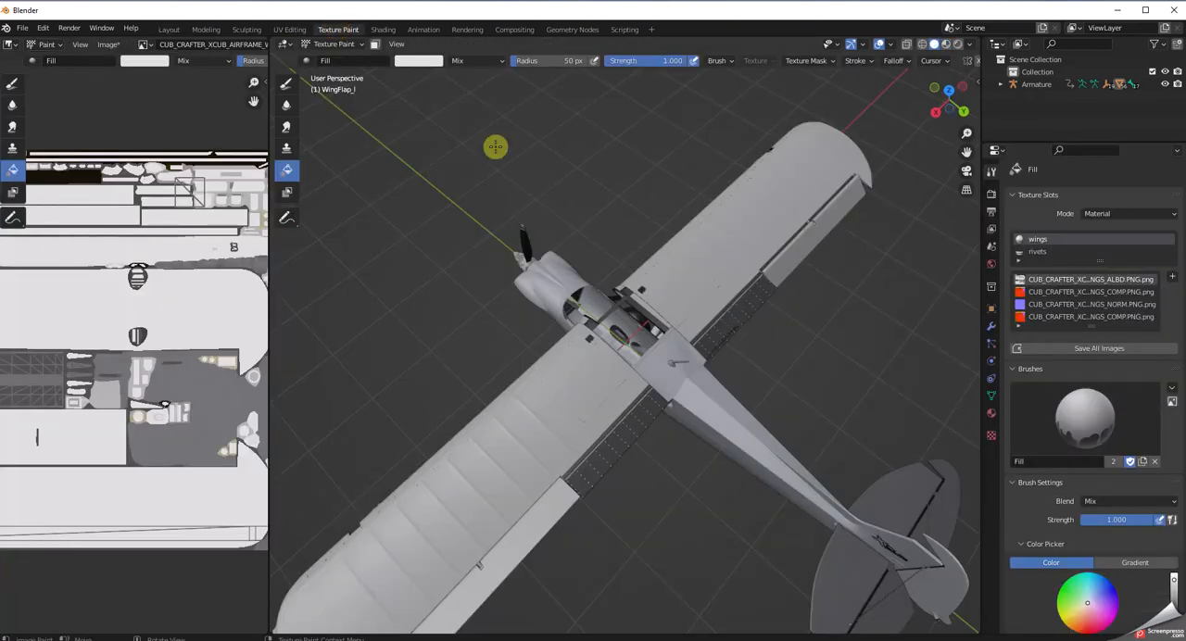
left_click(612, 458)
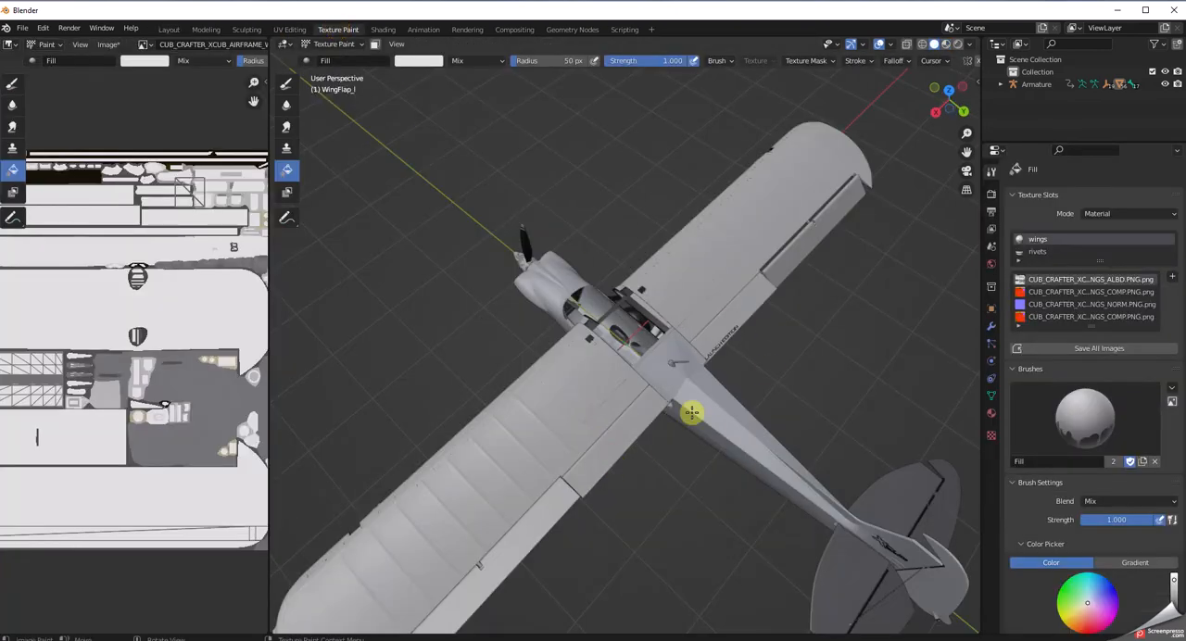
mouse_move(712, 510)
middle_mouse_down()
mouse_move(694, 469)
mouse_move(725, 402)
mouse_move(812, 408)
mouse_move(797, 530)
mouse_move(718, 532)
mouse_move(683, 485)
mouse_move(700, 503)
middle_mouse_up()
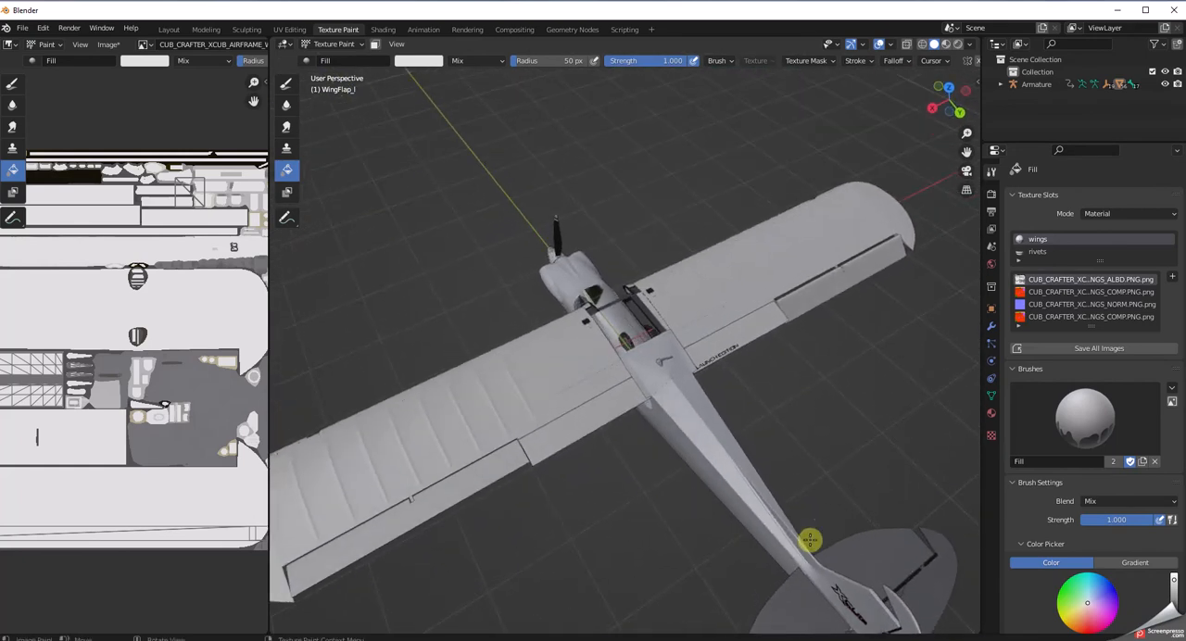
Select the Stabilizer.001 mesh in the Layout workspace and fill it with the off-white in the Texture Paint workspace.
left_click(171, 28)
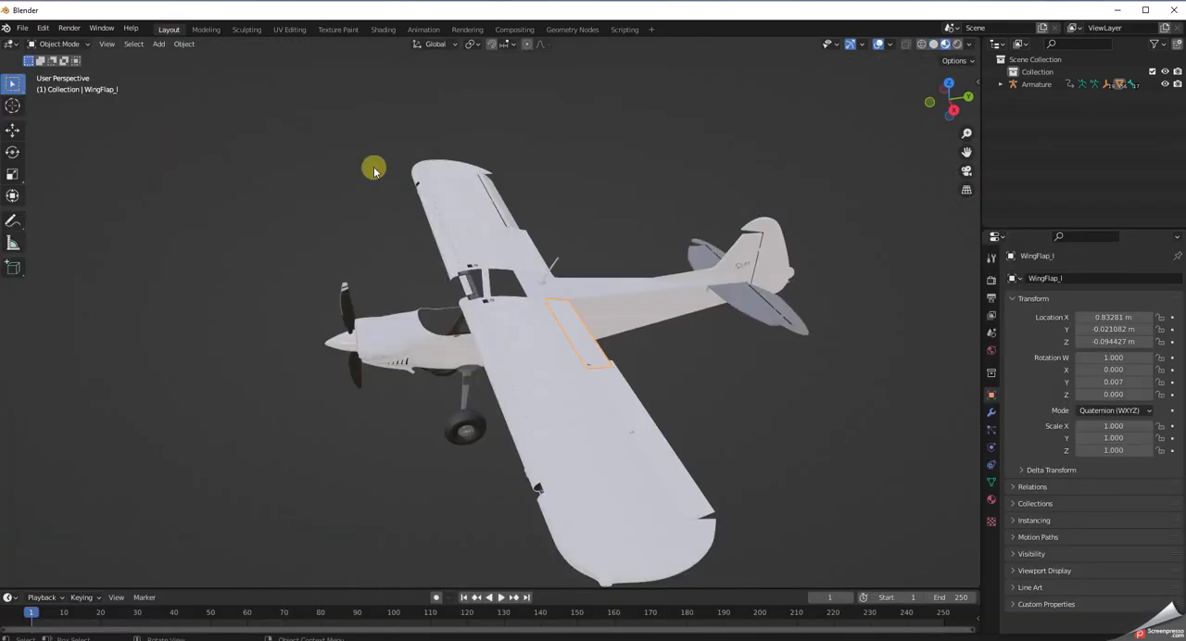
left_click(735, 318)
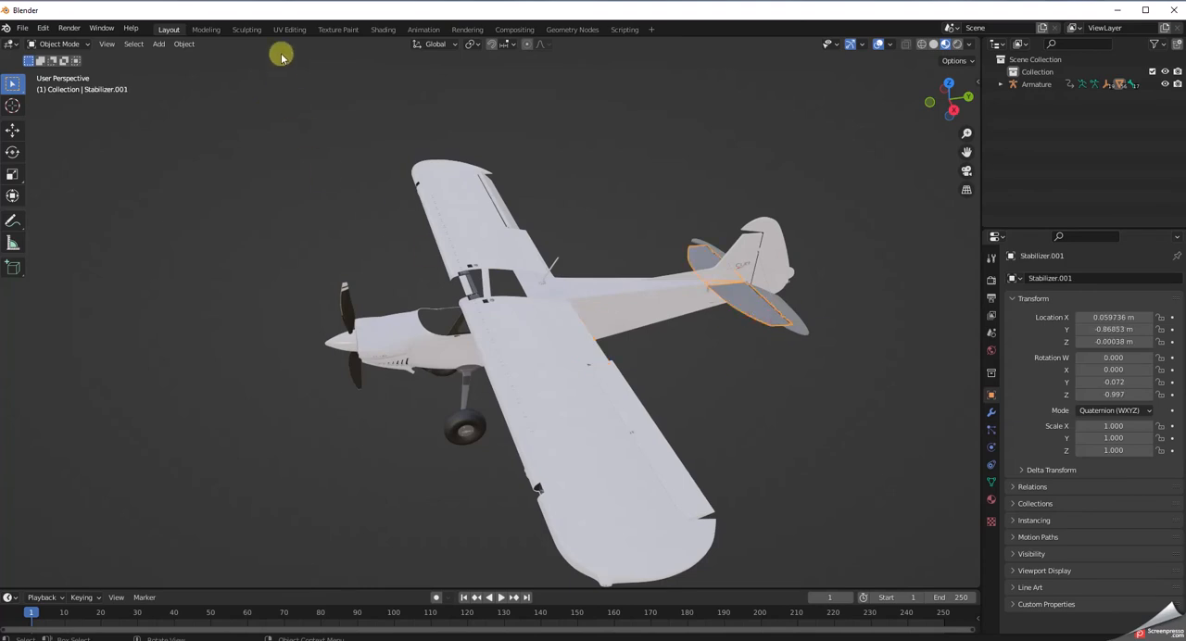
left_click(340, 28)
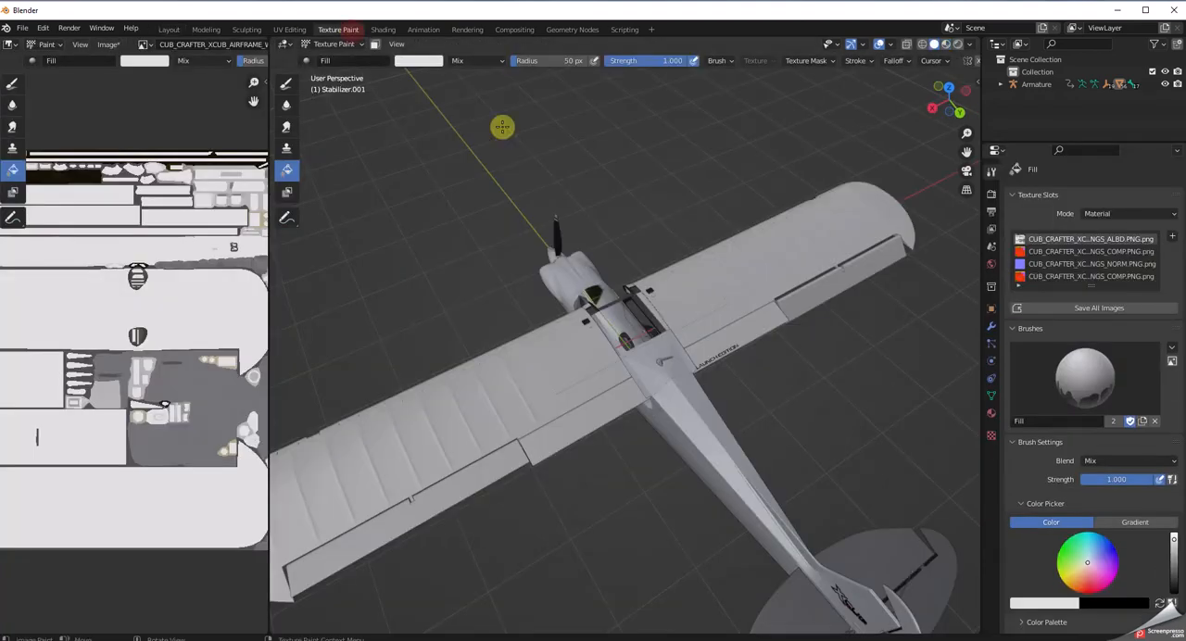
left_click(853, 559)
middle_click_drag(855, 477, 776, 429)
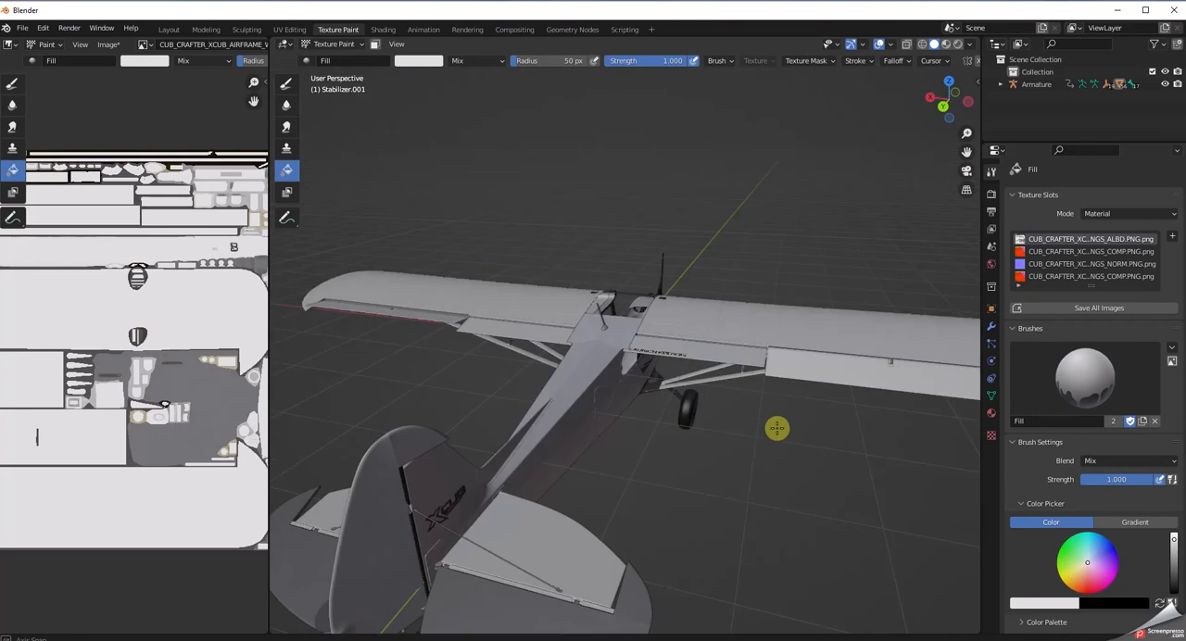
Select the Elevator.001 mesh in the Layout workspace and fill it with the off-white in the Texture Paint workspace.
left_click(175, 31)
left_click(796, 318)
middle_click_drag(890, 450, 768, 443)
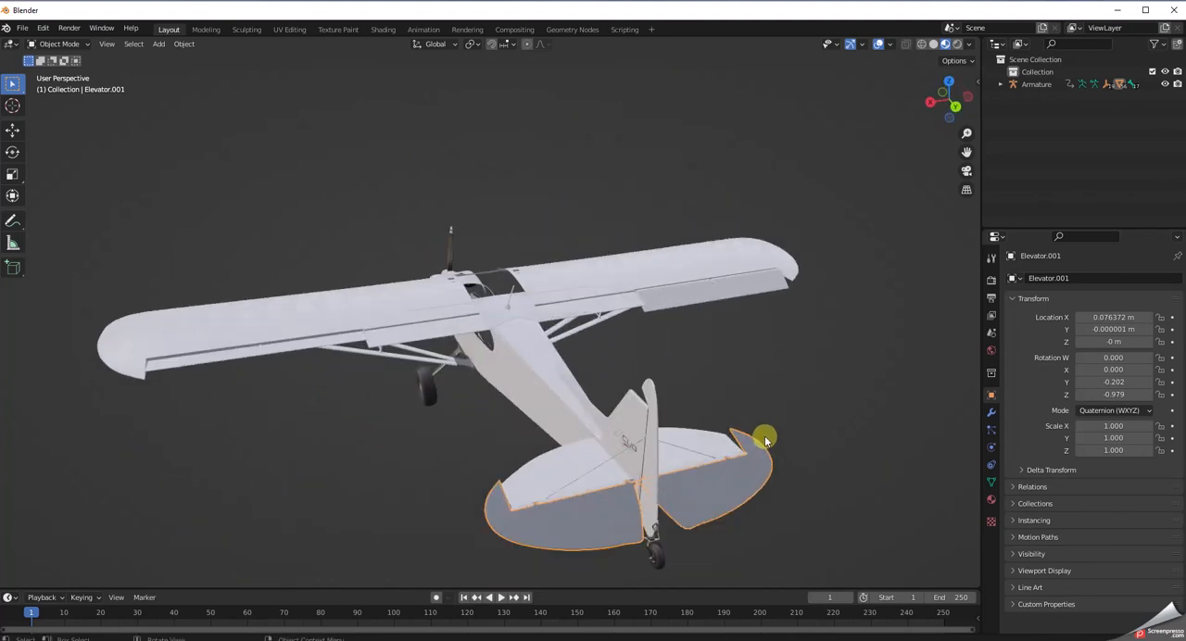
left_click(338, 30)
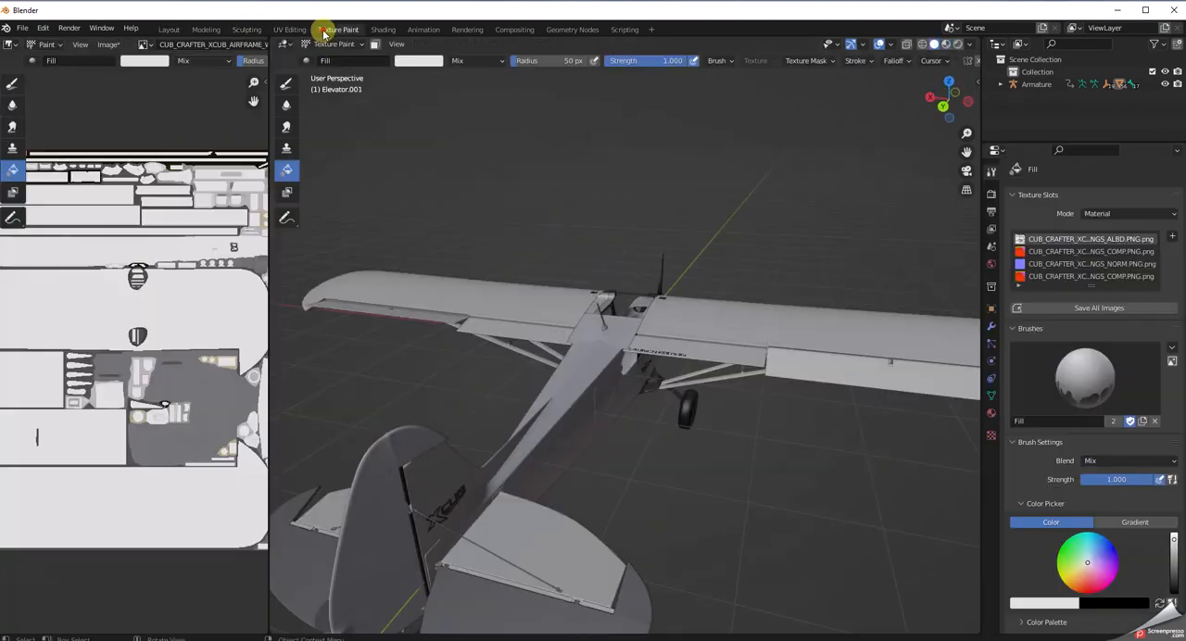
middle_click_drag(659, 614, 936, 469)
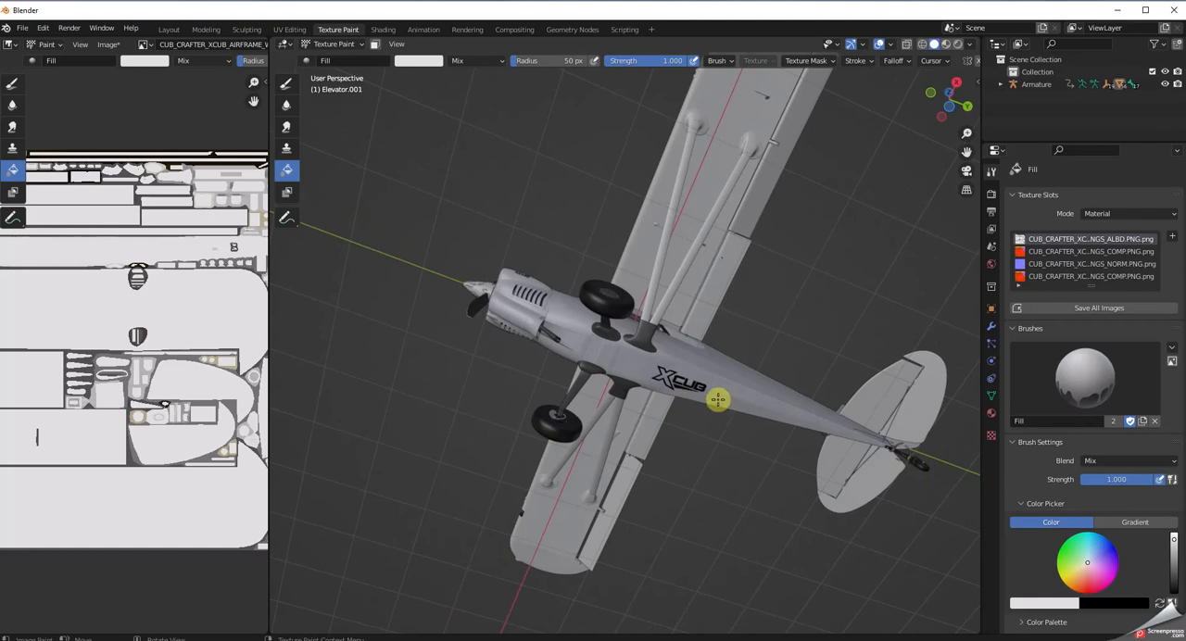
Examine the filled areas and seams of the wings texture in the image editor and check the aircraft's underside.
middle_click_drag(742, 437, 782, 411)
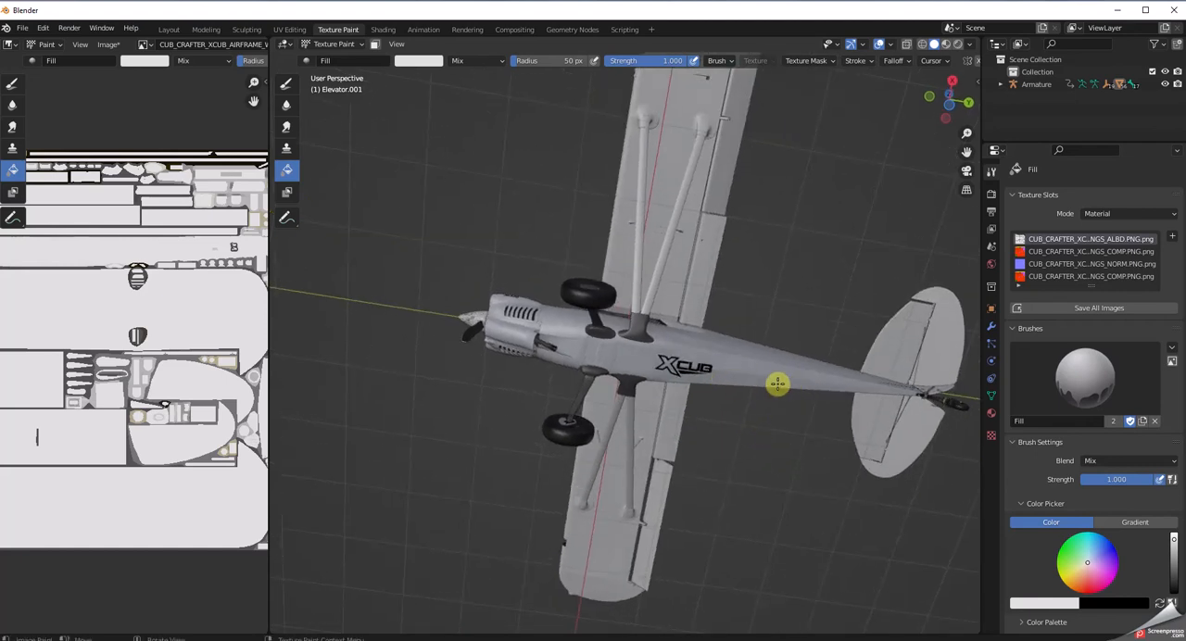
scroll(14, 429, "up", 8)
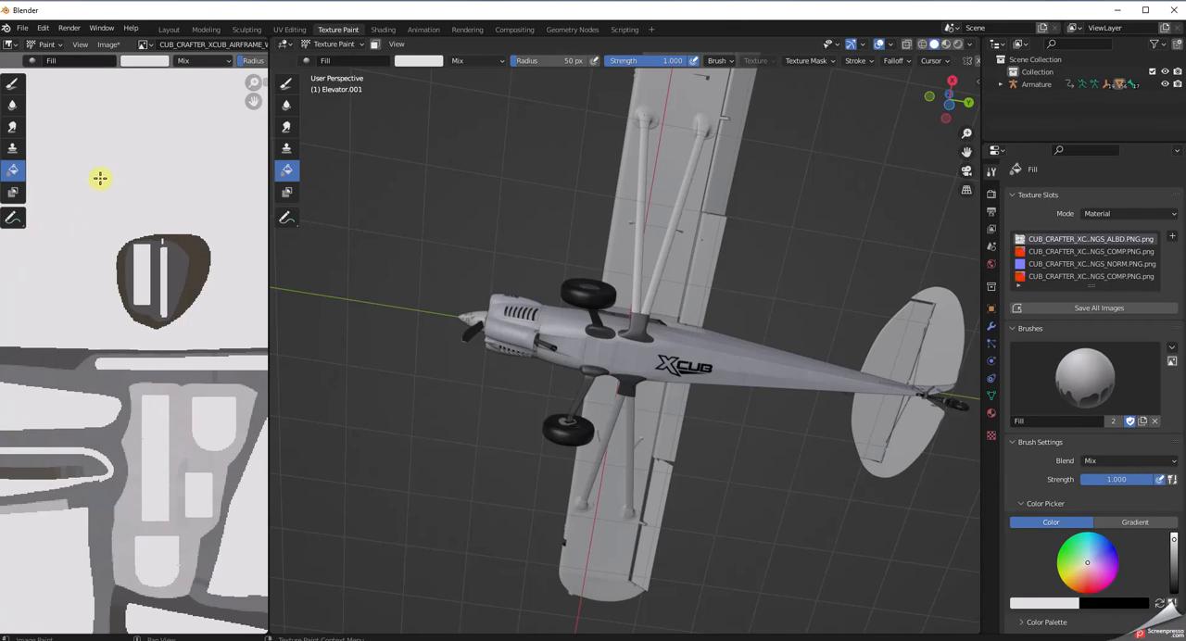
middle_click_drag(88, 164, 158, 87)
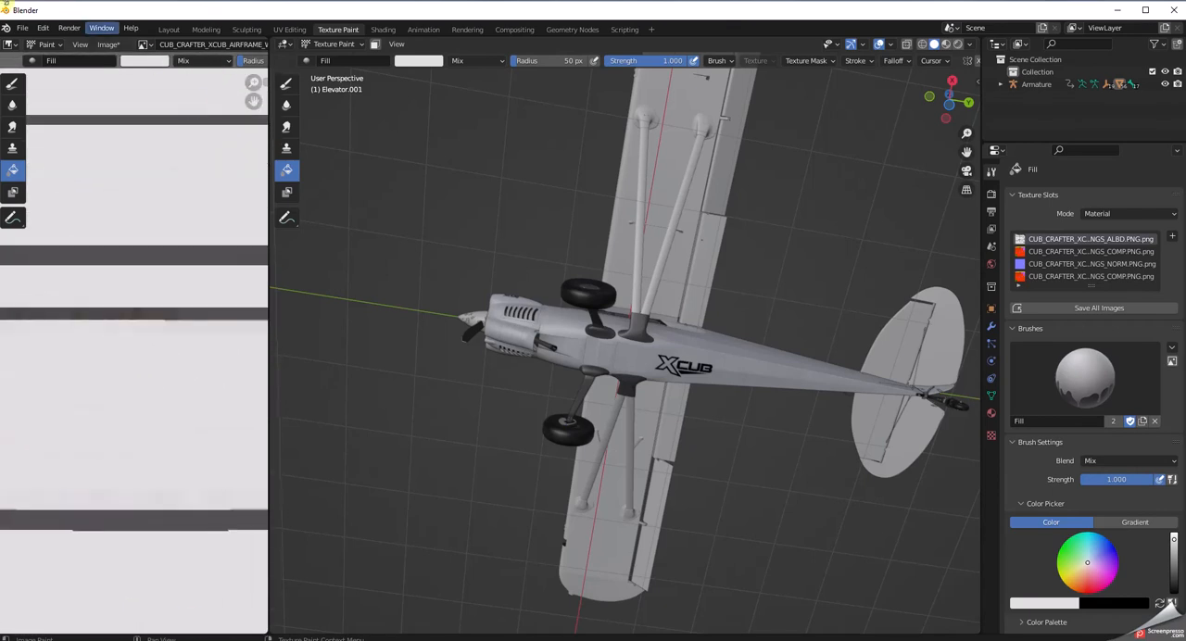
middle_click_drag(58, 119, 175, 359)
scroll(174, 365, "down", 2)
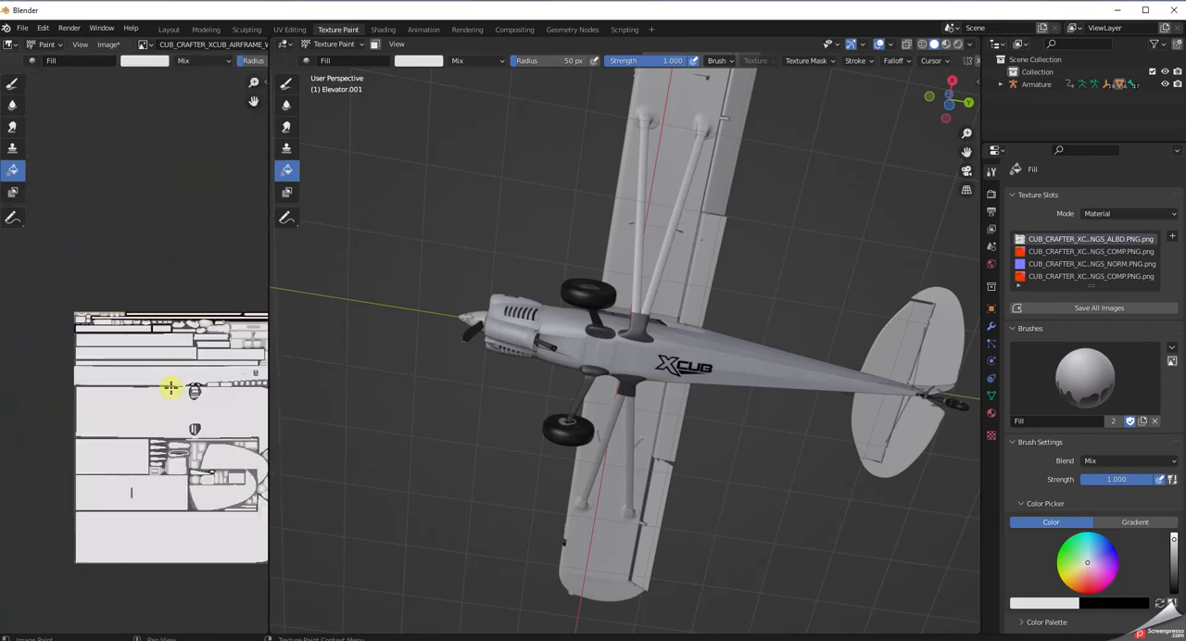
scroll(168, 416, "up", 6)
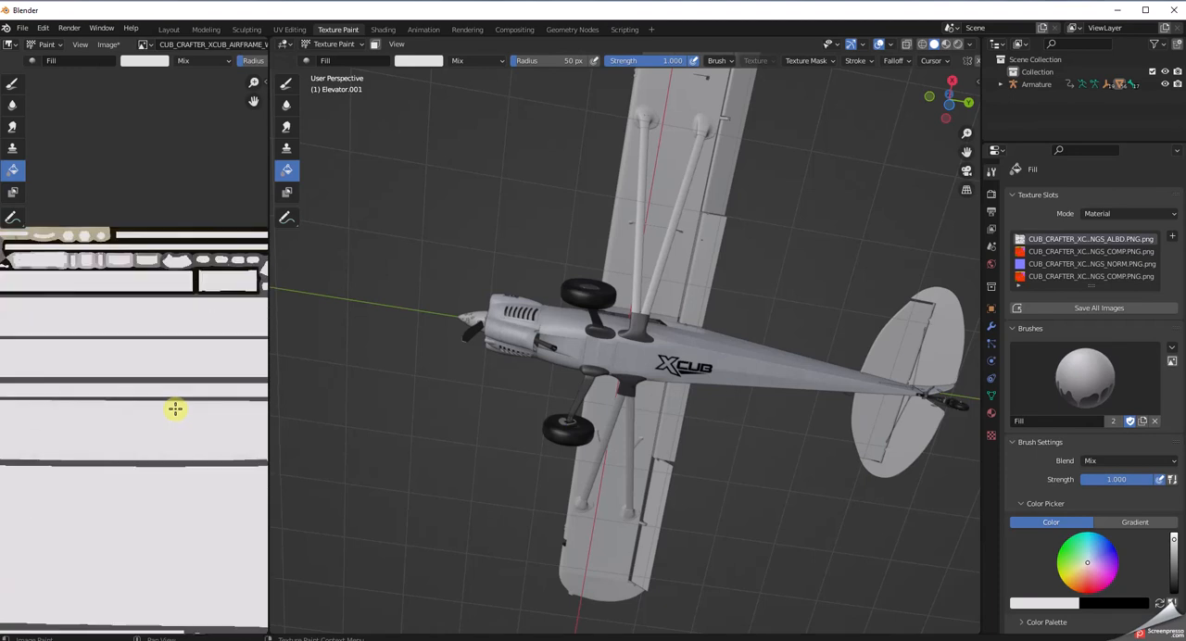
middle_click_drag(166, 467, 181, 336)
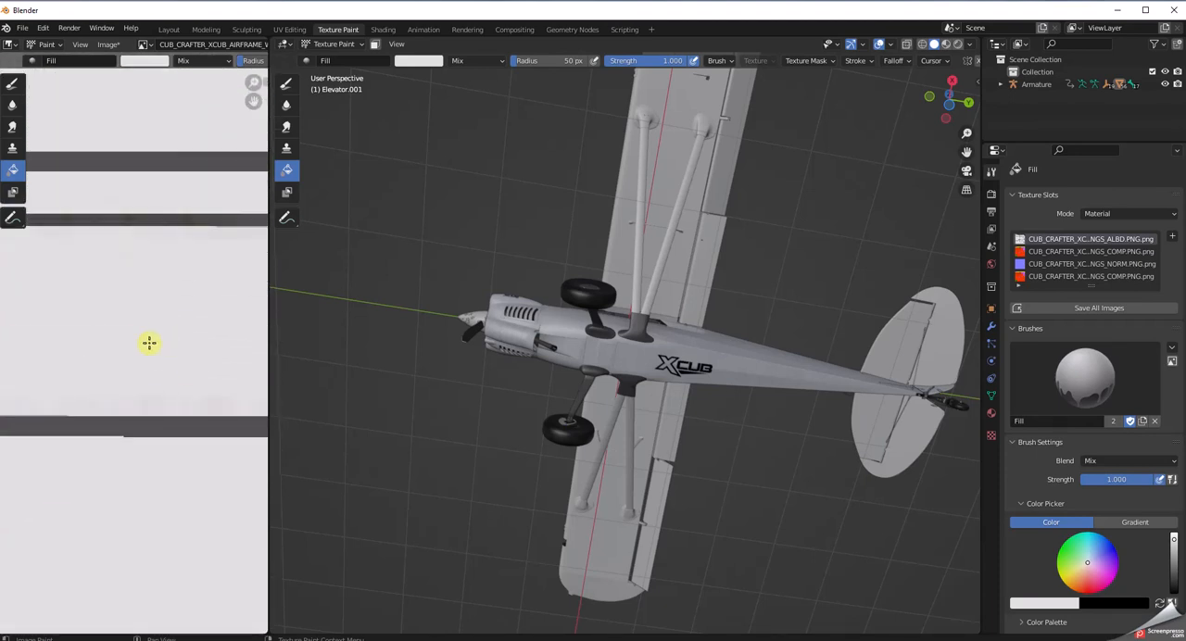
middle_click_drag(714, 353, 576, 351)
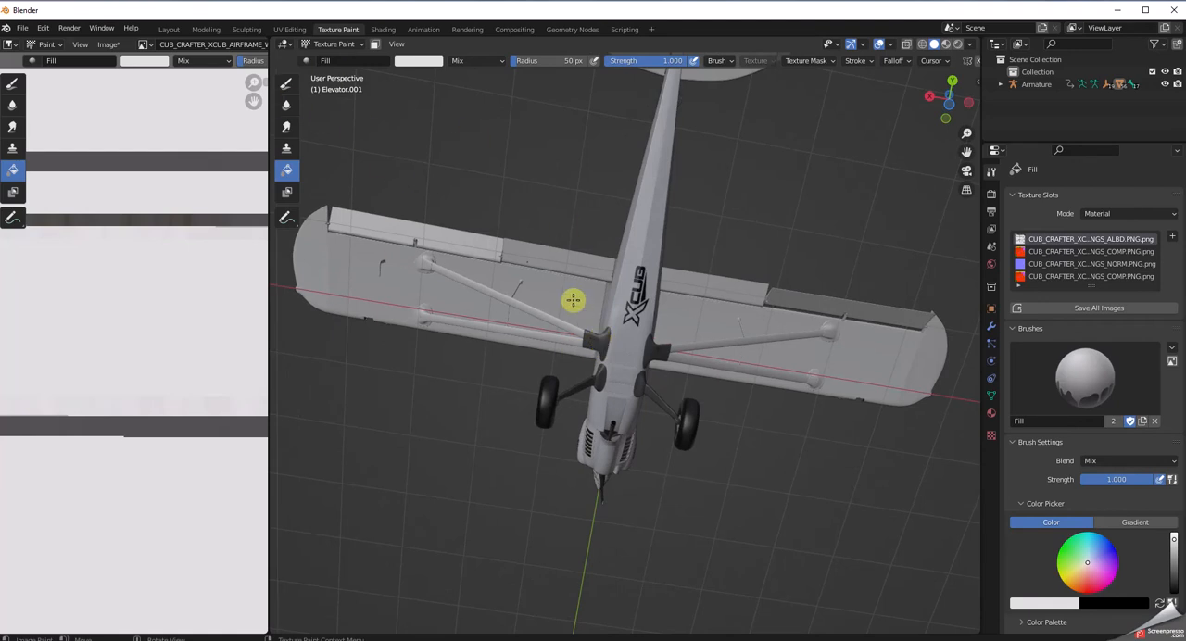
Select the Fuselage.001 mesh in the Layout workspace and fill it with the off-white in the Texture Paint workspace.
left_click(170, 30)
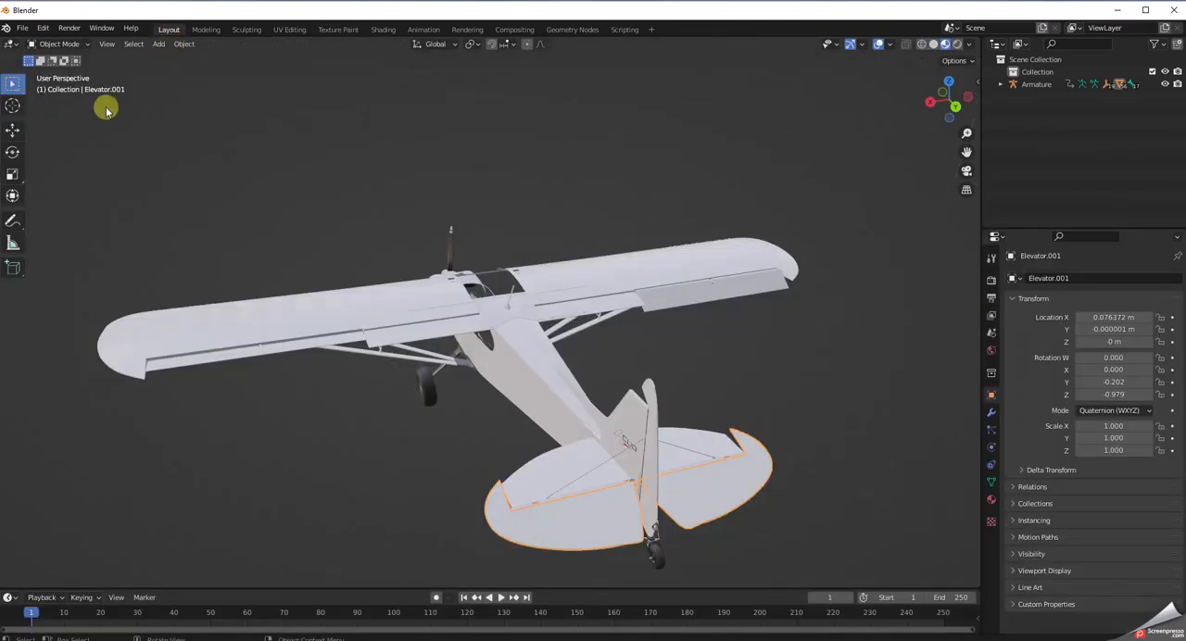
middle_click_drag(390, 460, 462, 312)
left_click(465, 321)
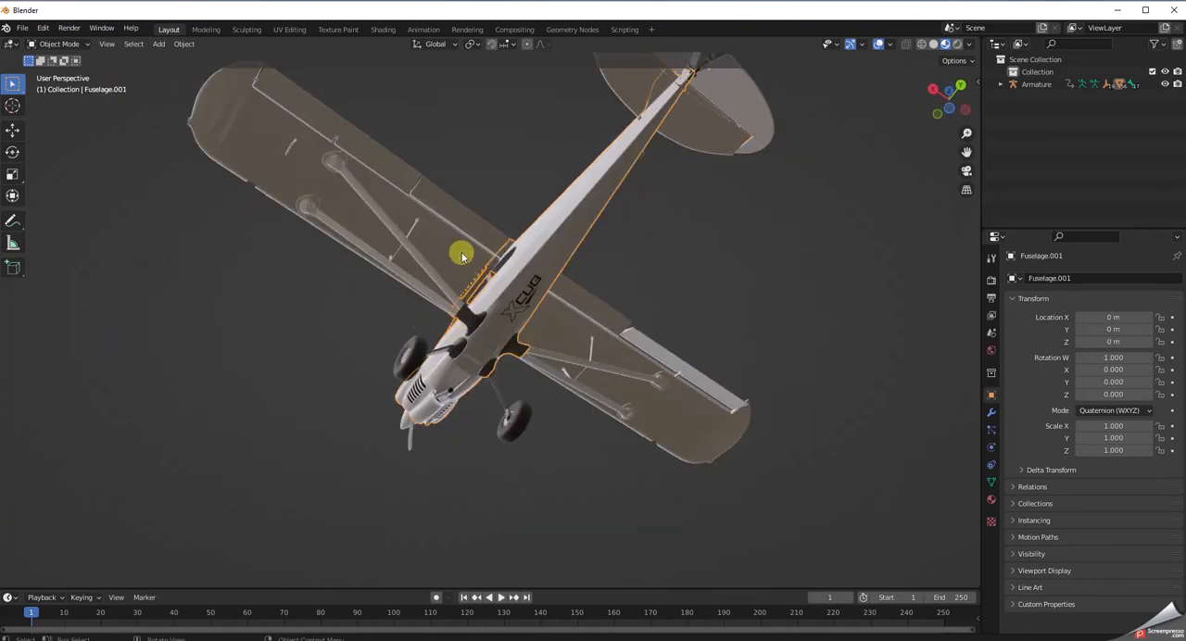
left_click(341, 29)
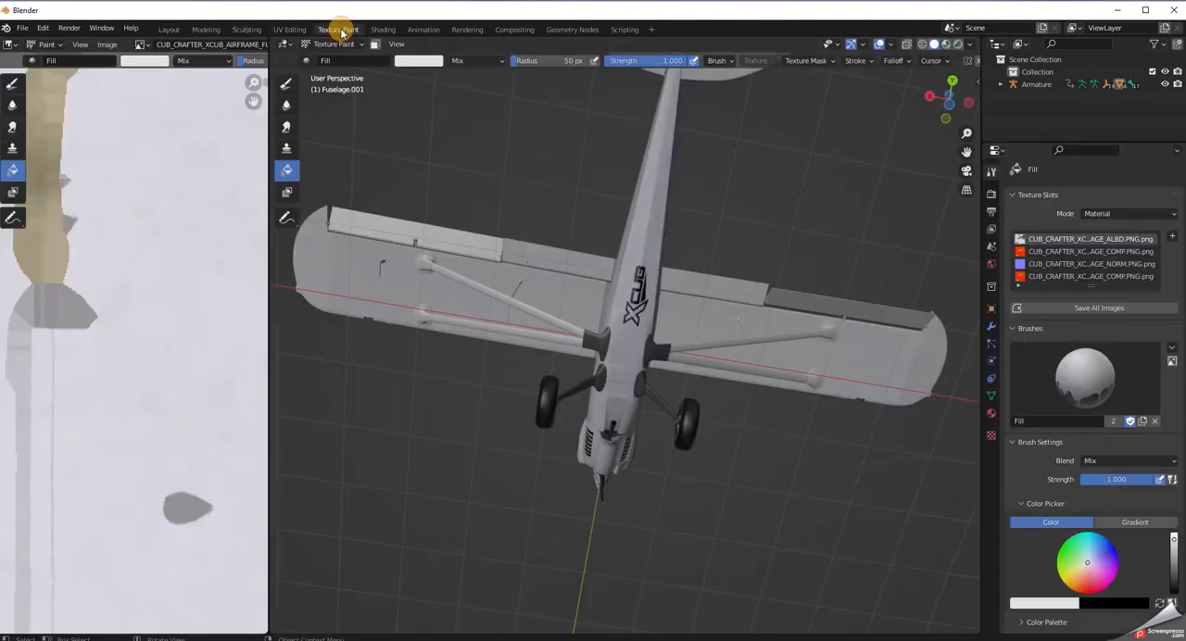
middle_click_drag(359, 497, 345, 491)
scroll(204, 472, "up", 1)
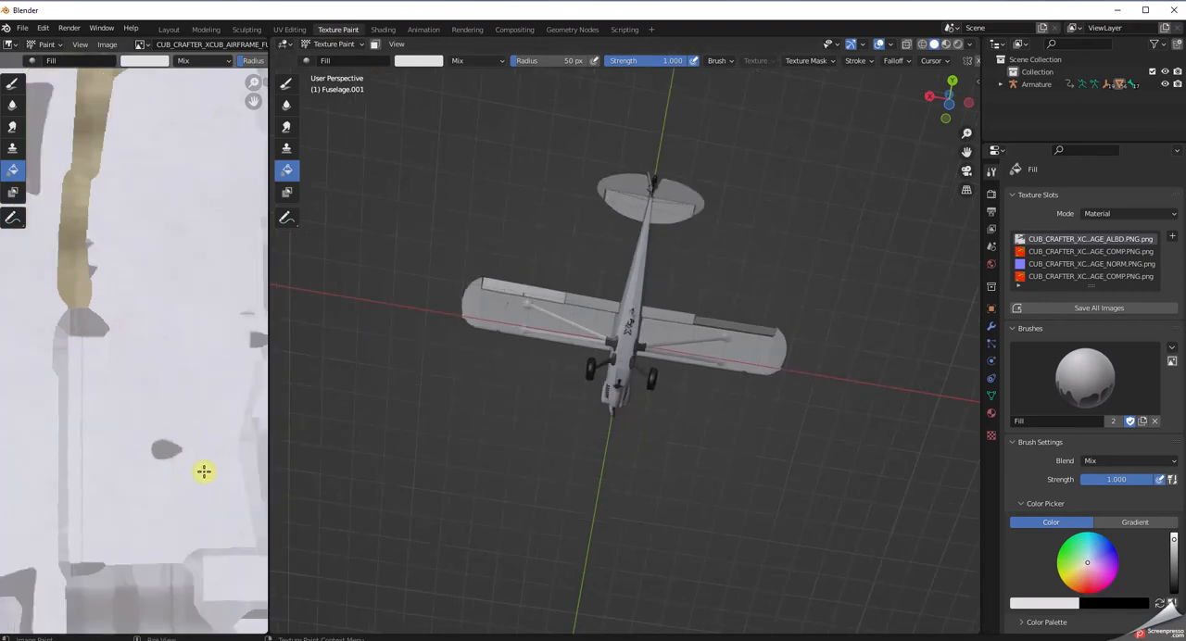
scroll(511, 455, "up", 2)
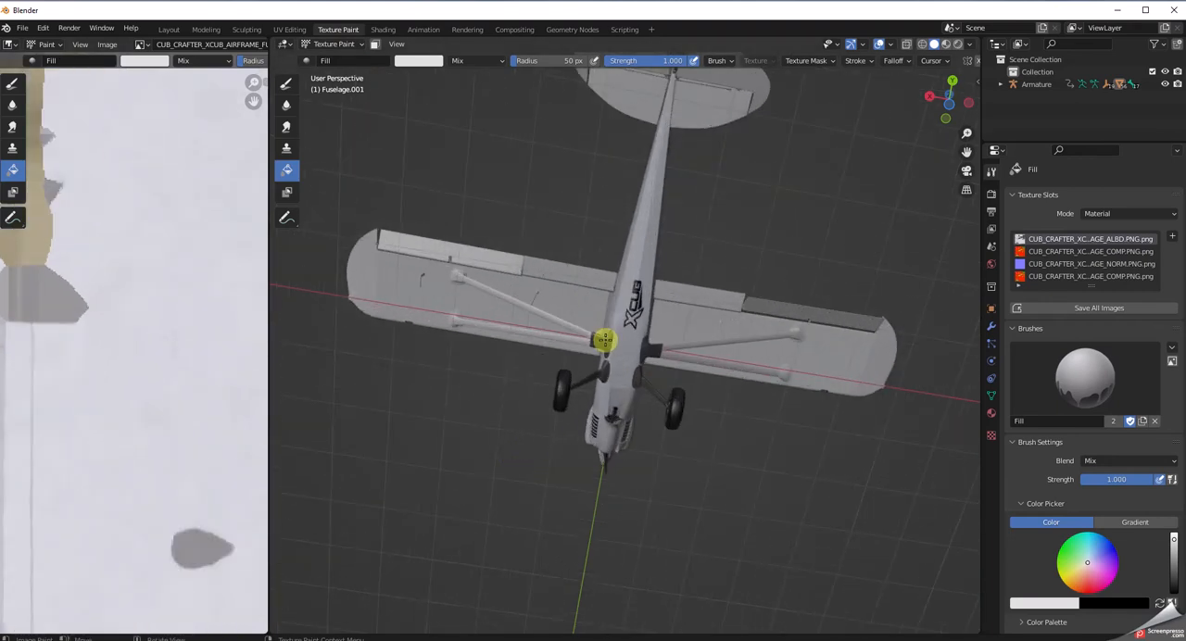
left_click(603, 340)
middle_click_drag(747, 450, 917, 585)
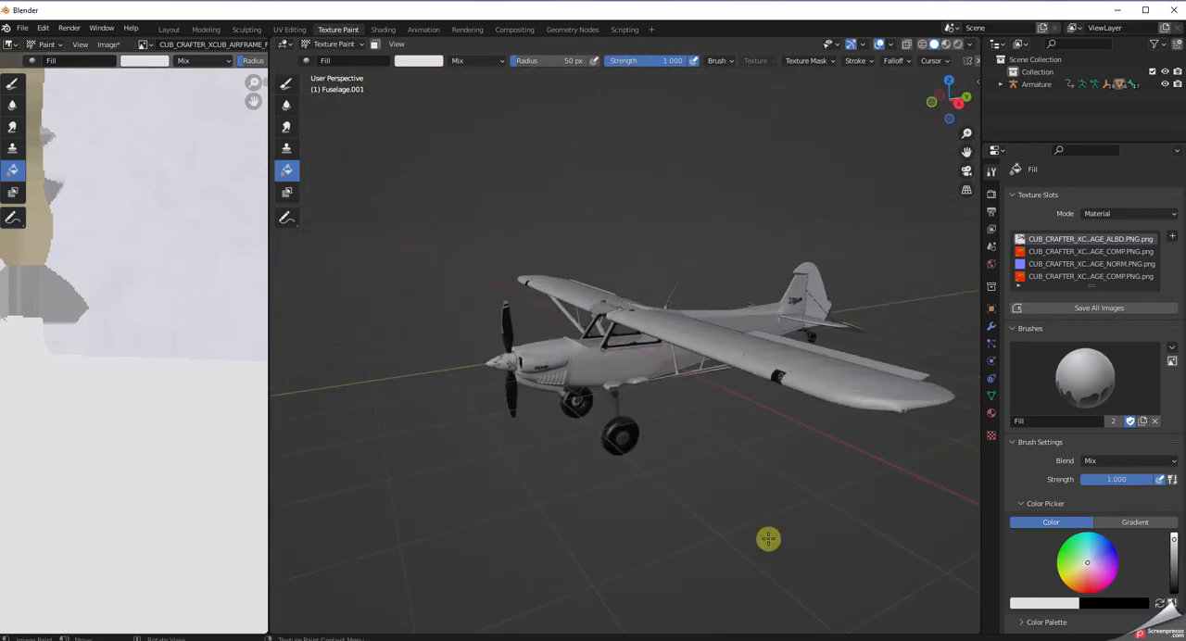
scroll(769, 543, "up", 2)
middle_click_drag(731, 526, 881, 499)
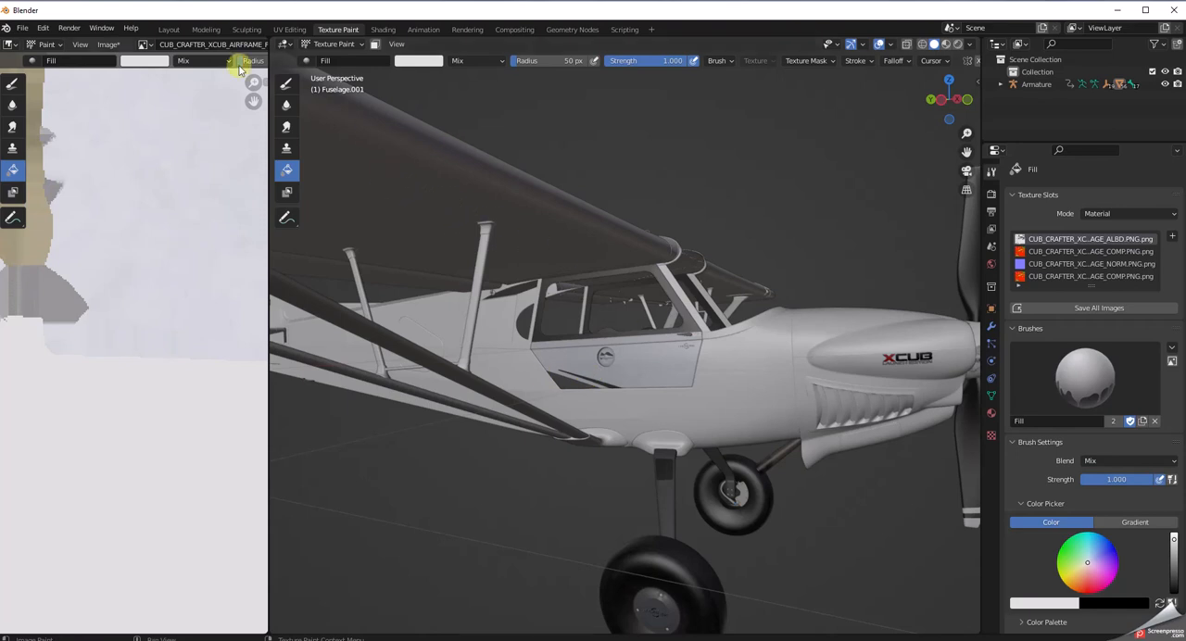
Delete the Door_Livery decal mesh from the door in the Layout workspace.
left_click(172, 28)
mouse_move(596, 416)
middle_mouse_down()
mouse_move(424, 381)
mouse_move(421, 509)
mouse_move(397, 529)
mouse_move(377, 516)
middle_mouse_up()
scroll(458, 405, "up", 5)
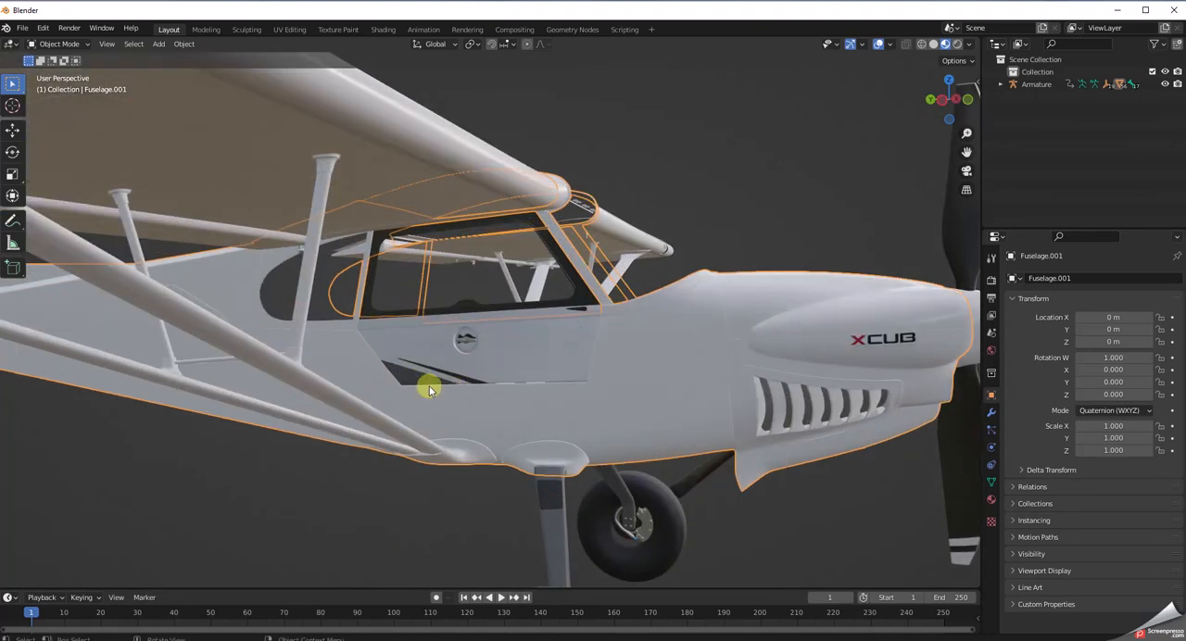
left_click(717, 210)
left_click(423, 384)
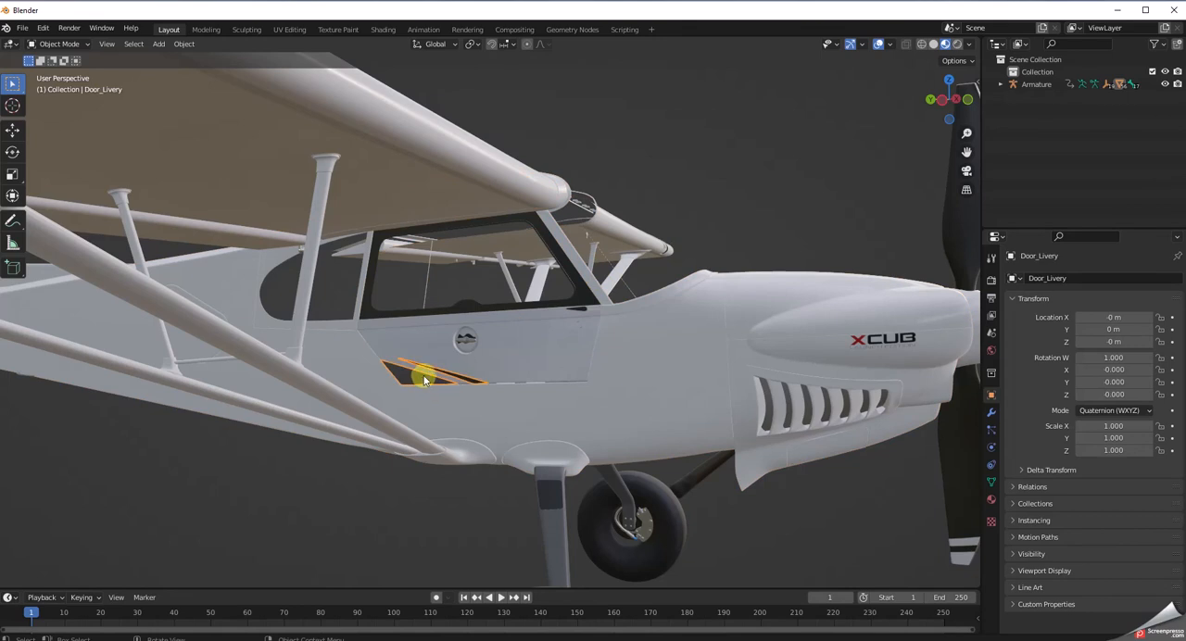
key("Delete")
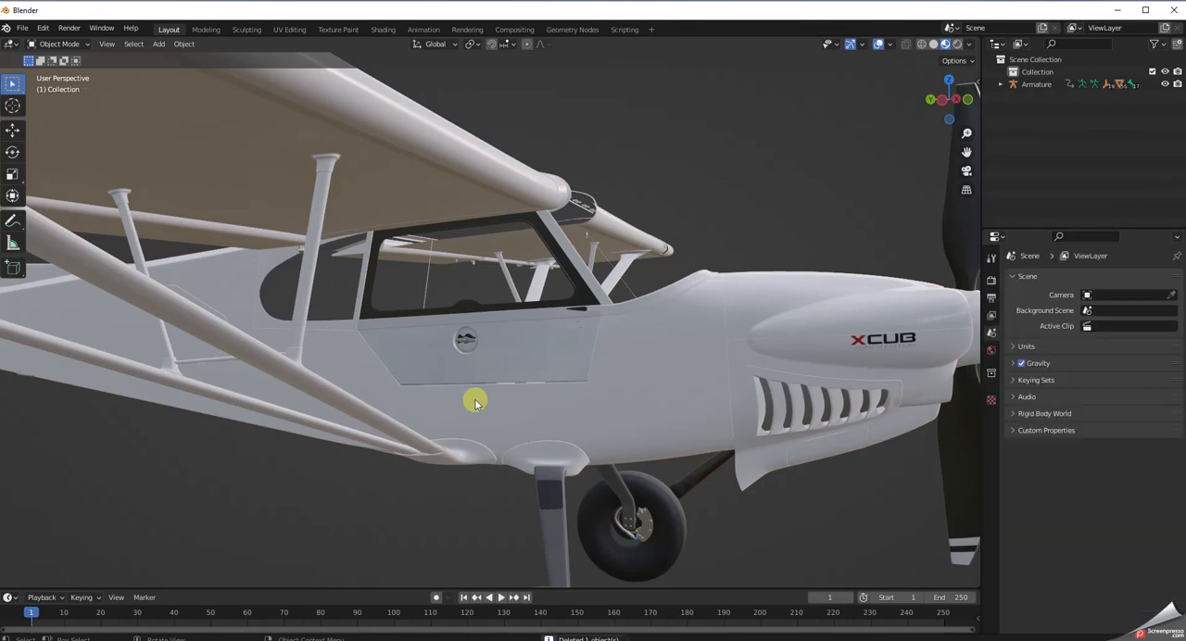
Select the Door_r mesh and fill it with the off-white in the Texture Paint workspace.
left_click(532, 363)
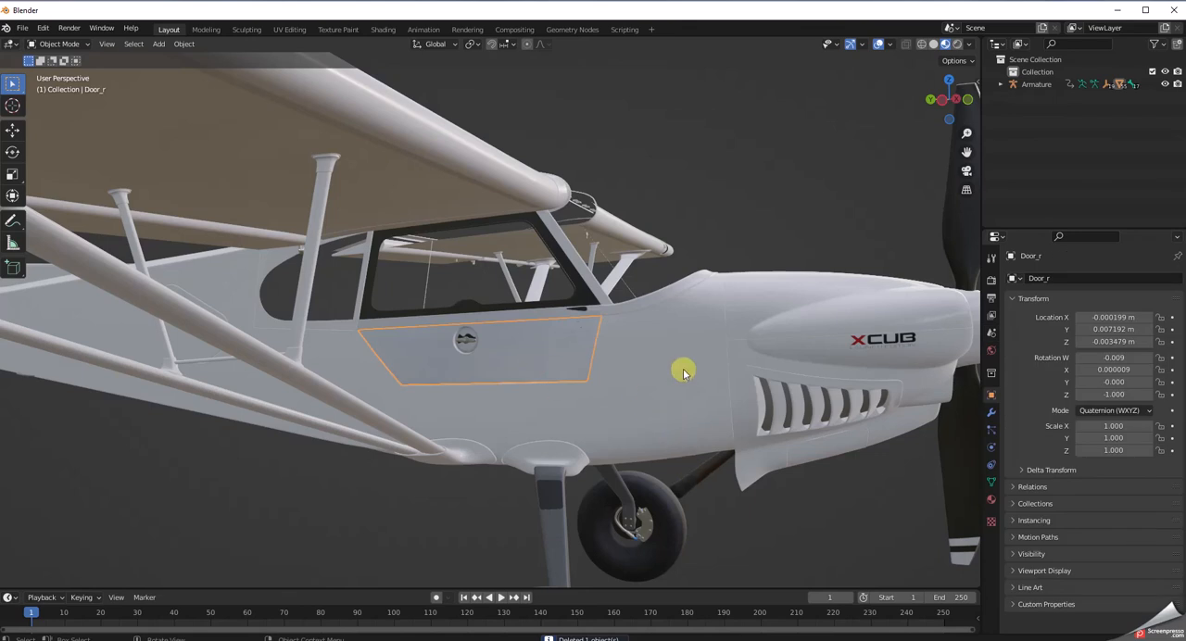
left_click(338, 30)
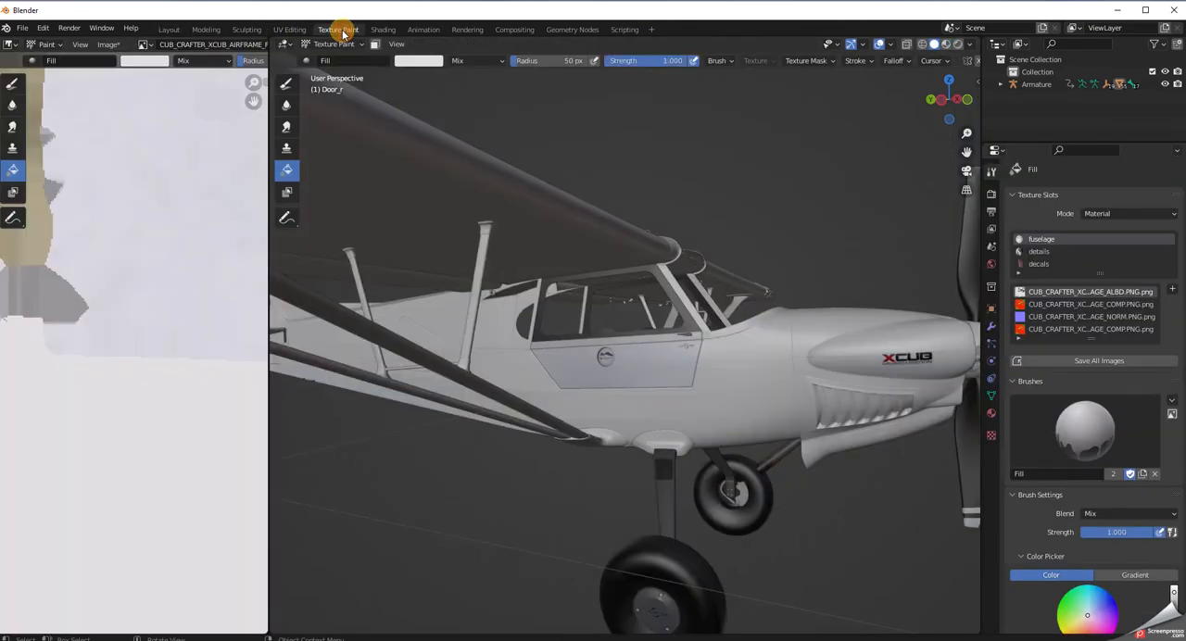
left_click(658, 374)
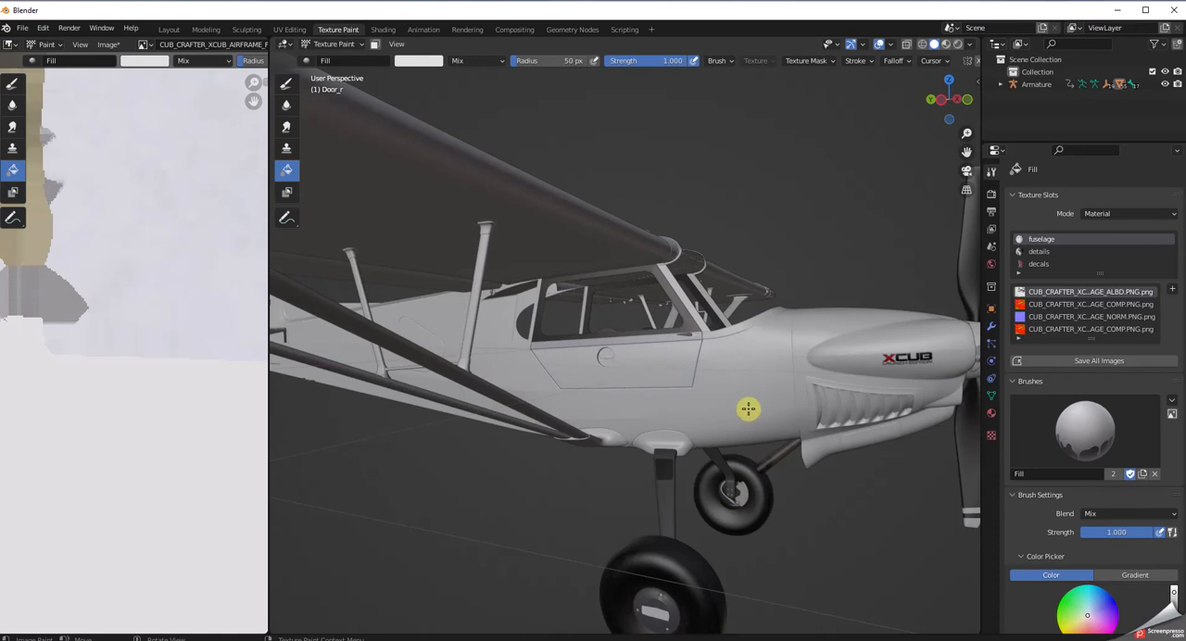
scroll(658, 381, "up", 5)
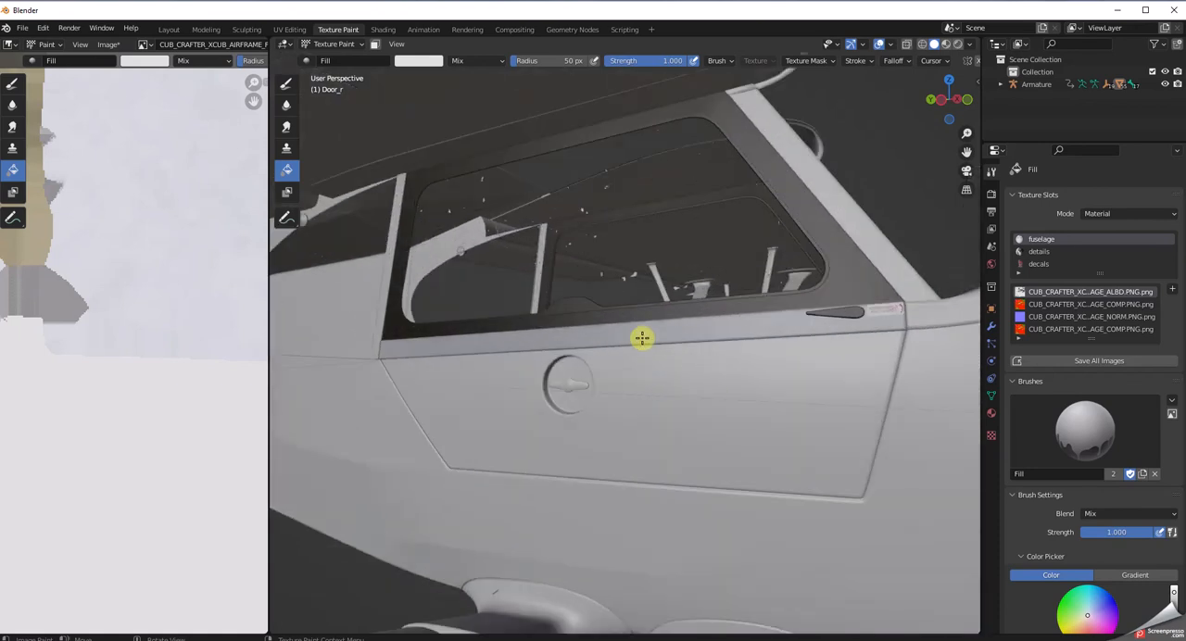
Try filling the Window_r mesh with the off-white in the Texture Paint workspace and undo the fill.
left_click(167, 31)
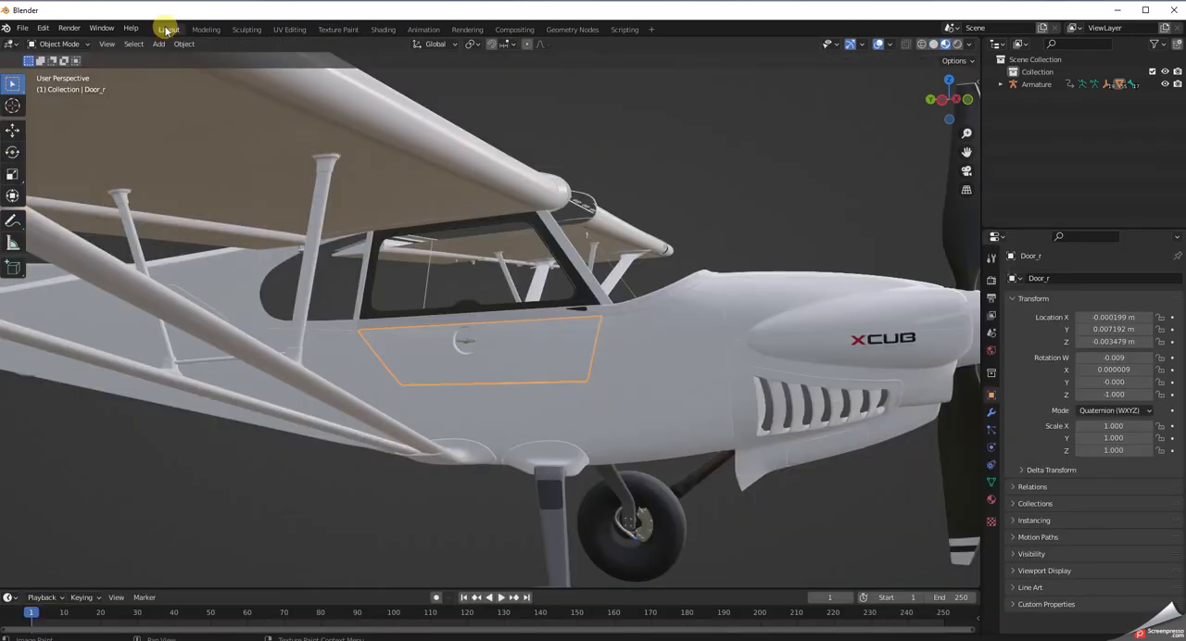
left_click(532, 317)
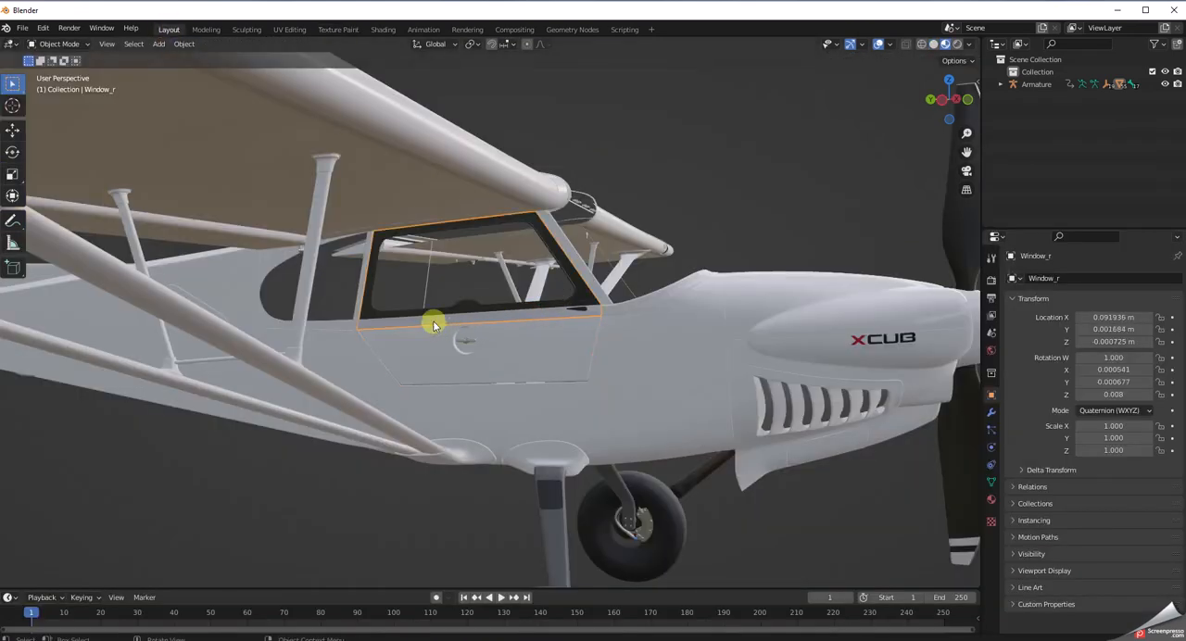
scroll(318, 125, "up", 3)
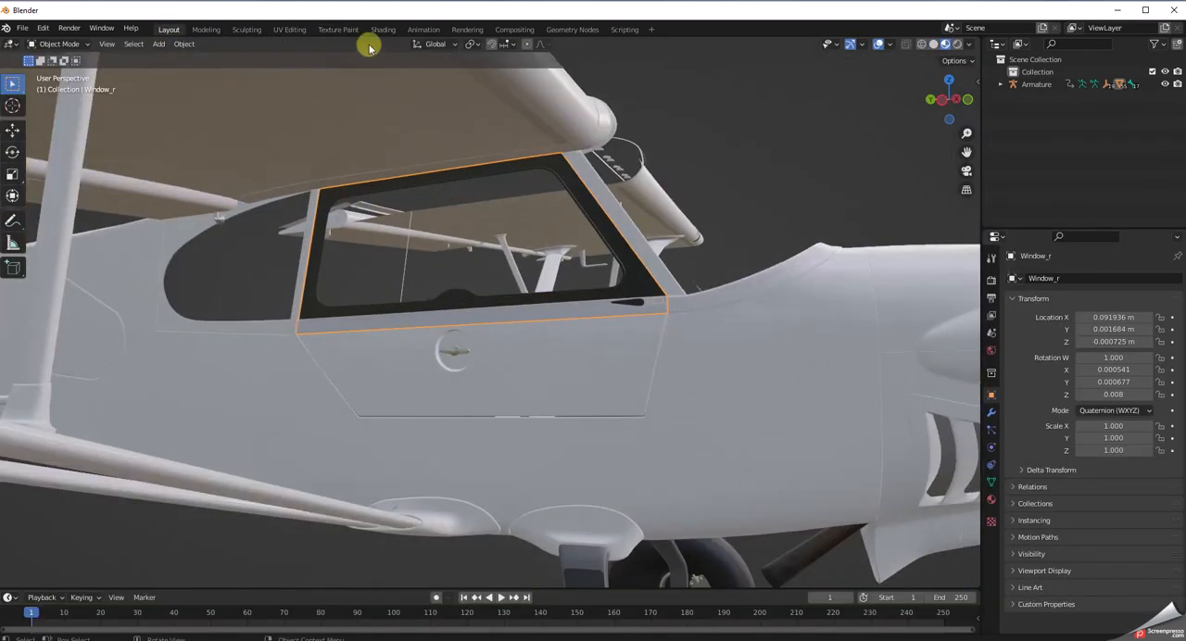
left_click(338, 30)
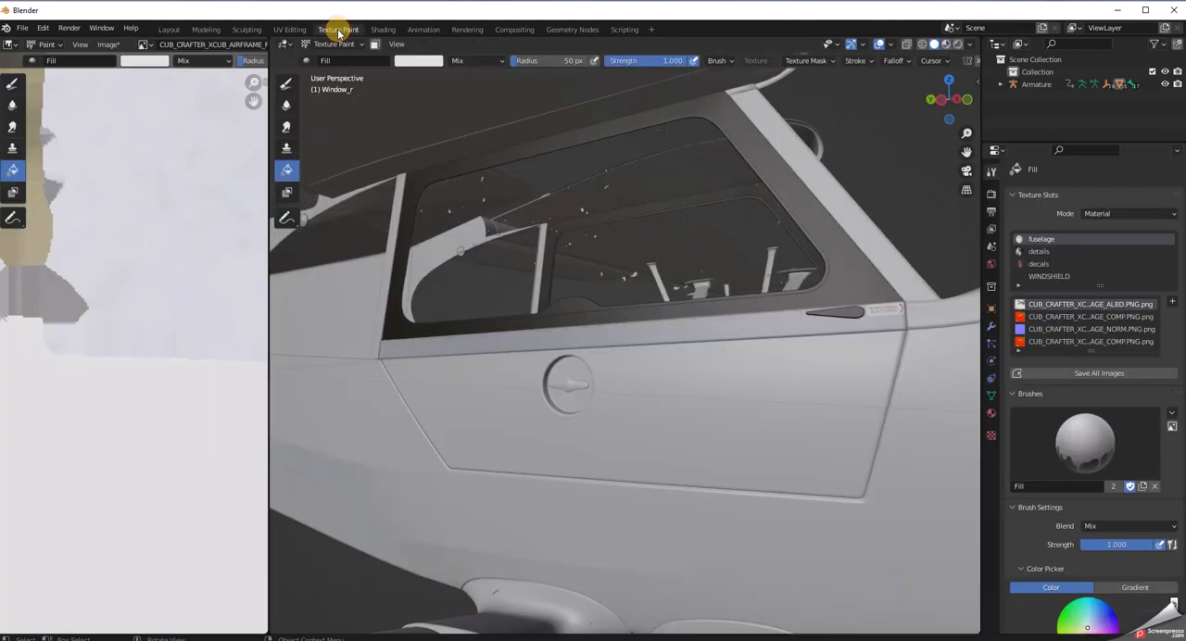
left_click(494, 344)
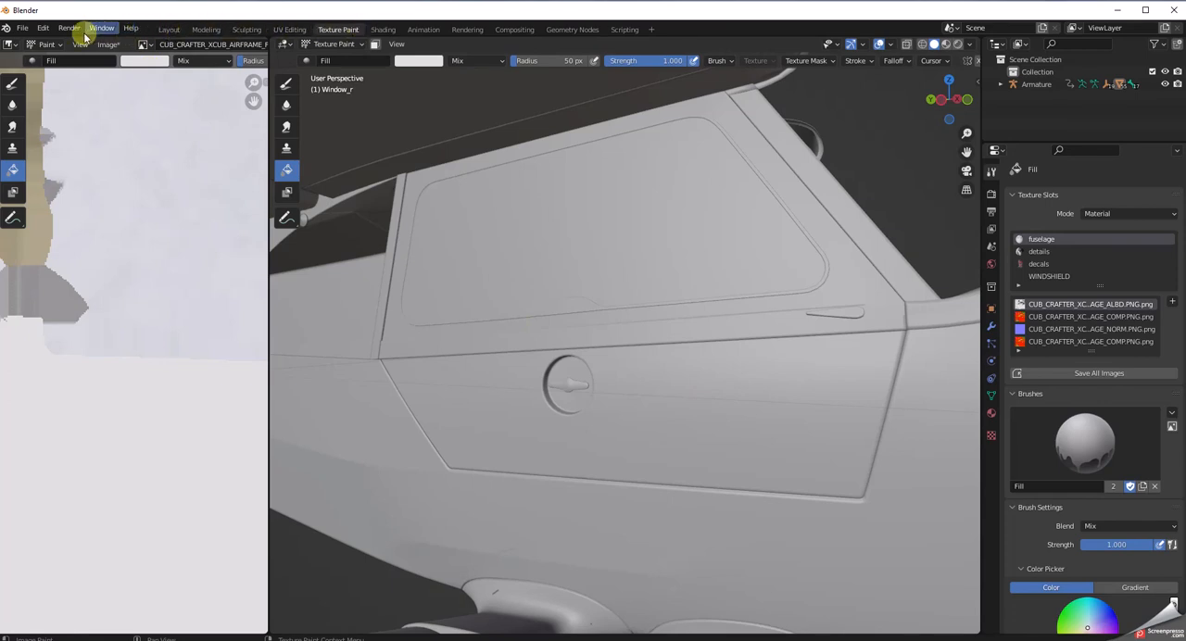
key("ctrl+z")
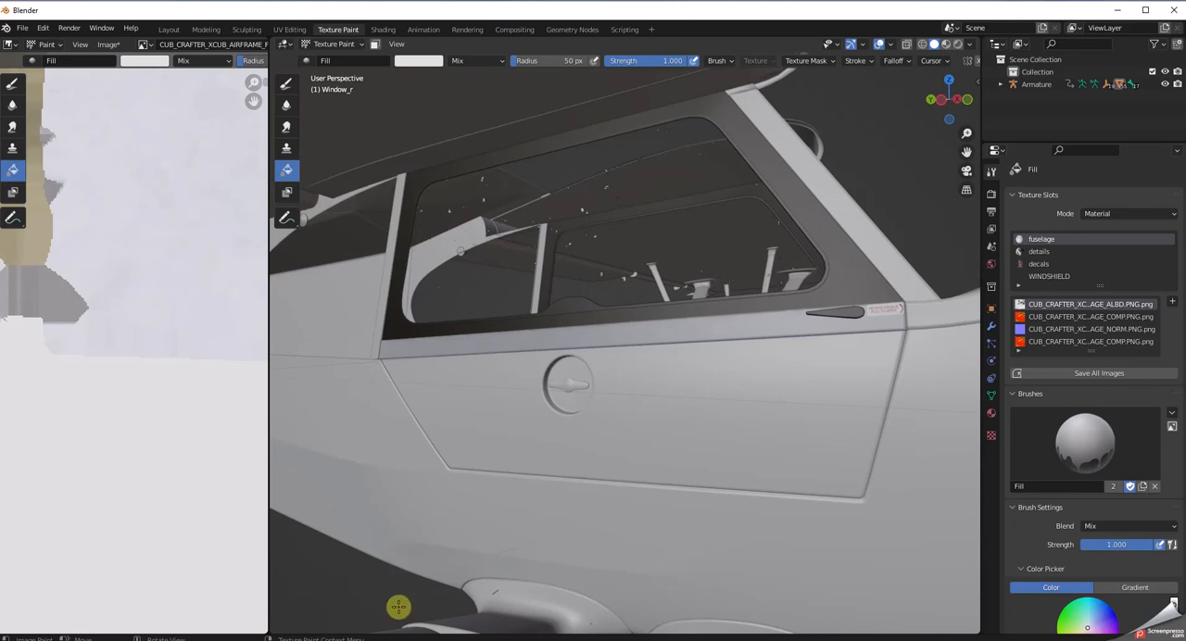
key("ctrl+shift+z")
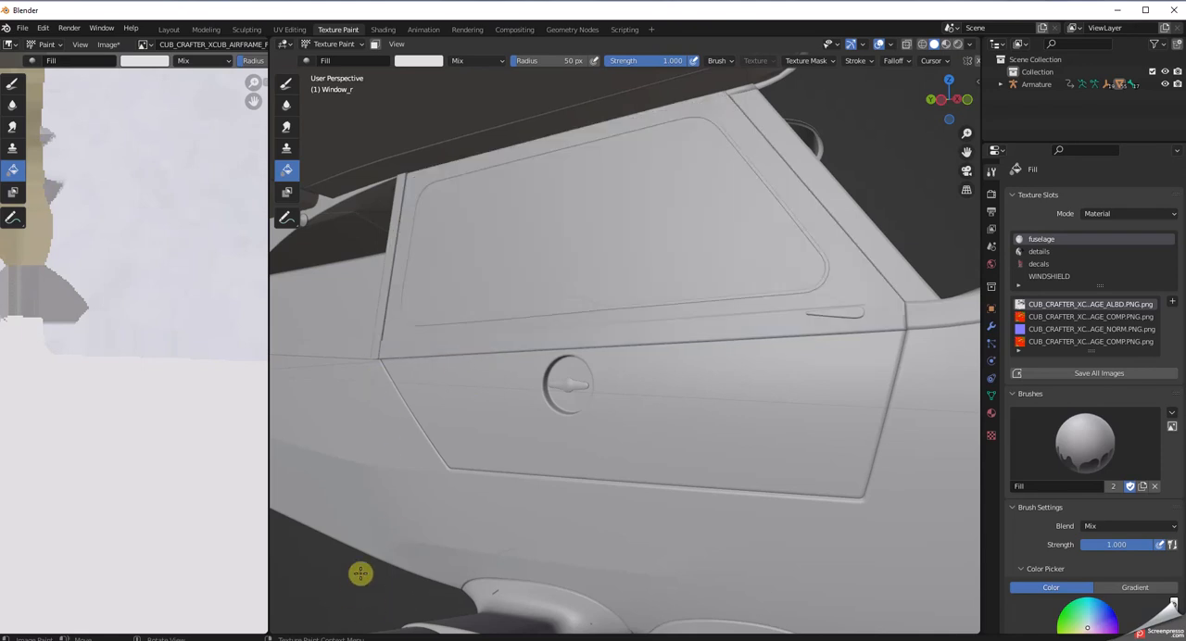
key("ctrl+z")
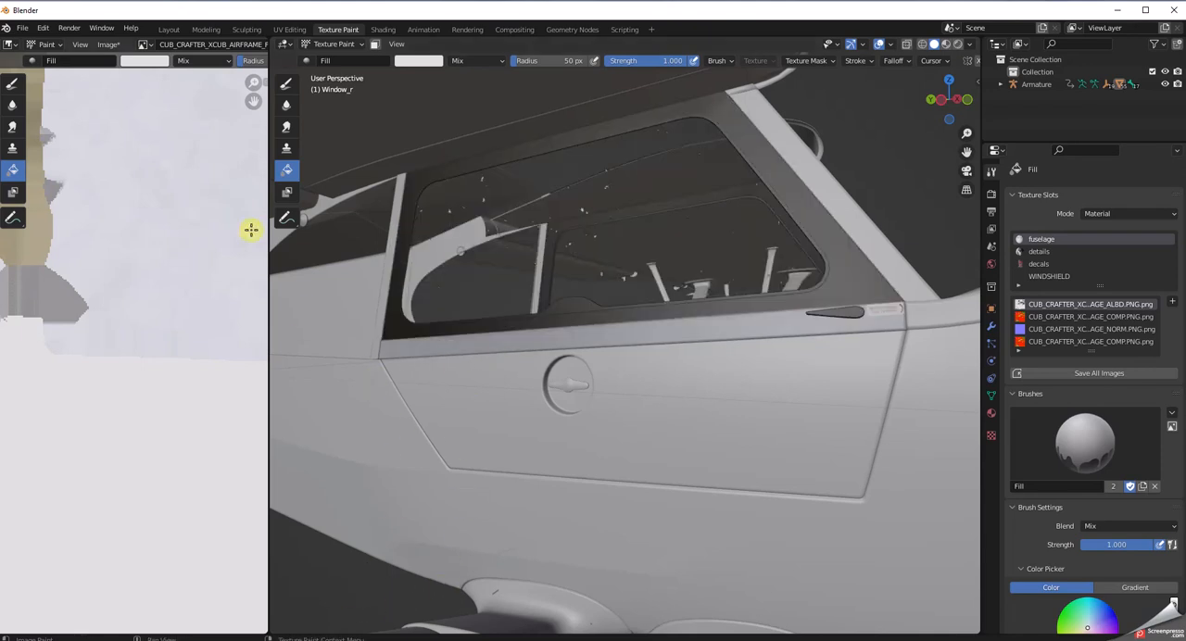
Select the Window_l mesh on the opposite side of the fuselage in the Layout workspace.
left_click(169, 30)
left_click(644, 275)
left_click(646, 285)
left_click(667, 310)
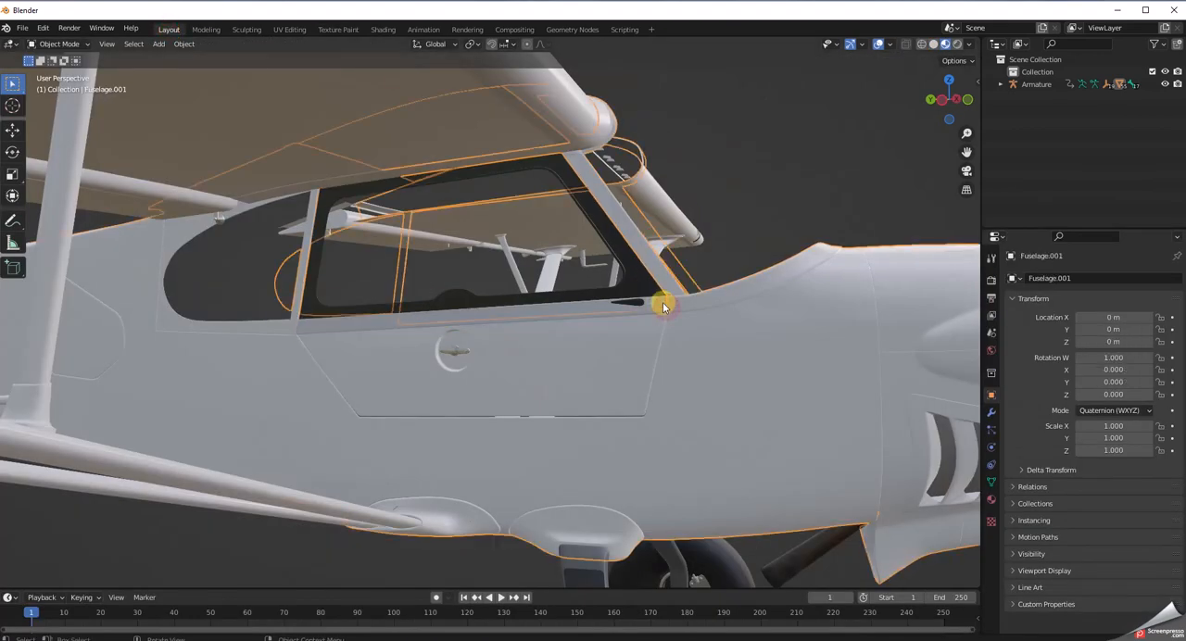
middle_click_drag(693, 265, 525, 268)
left_click(492, 324)
left_click(762, 437)
left_click(426, 306)
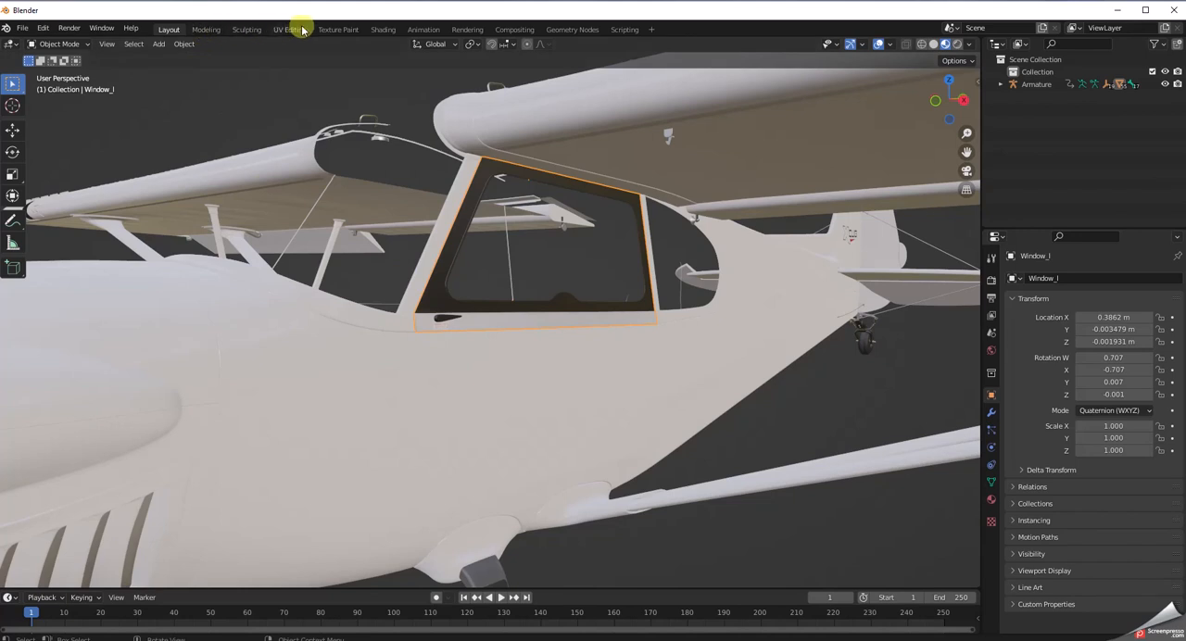
Try filling the Window_l mesh with the off-white, check the window frame in the Layout workspace, and revert the fuselage texture's fill.
left_click(339, 29)
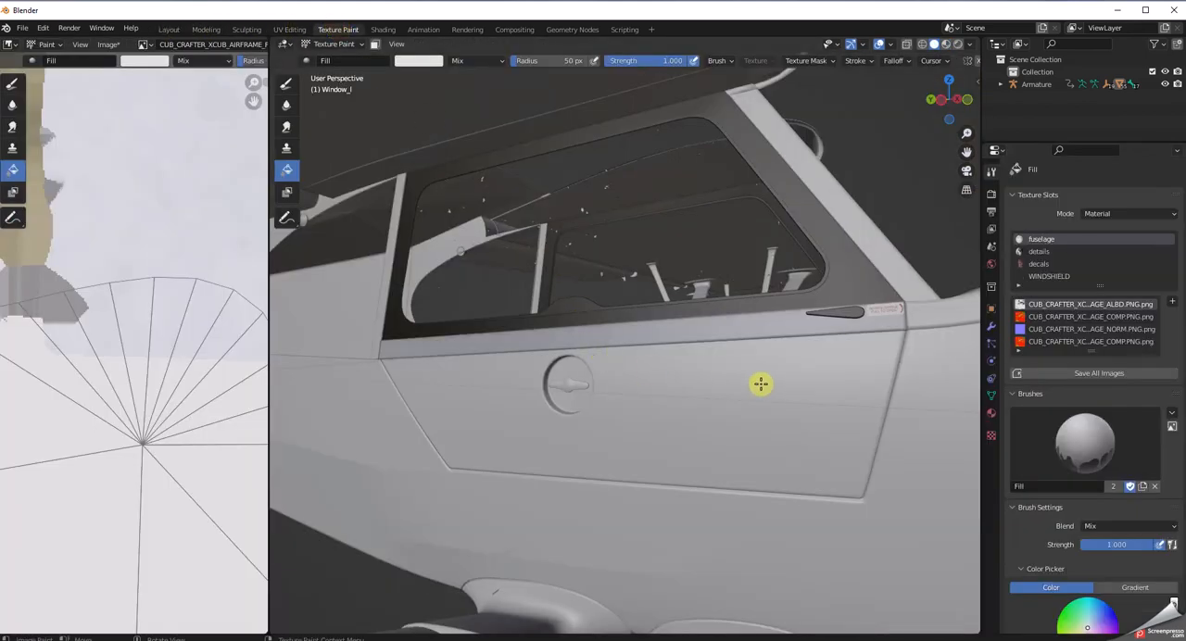
middle_click_drag(657, 388, 799, 393)
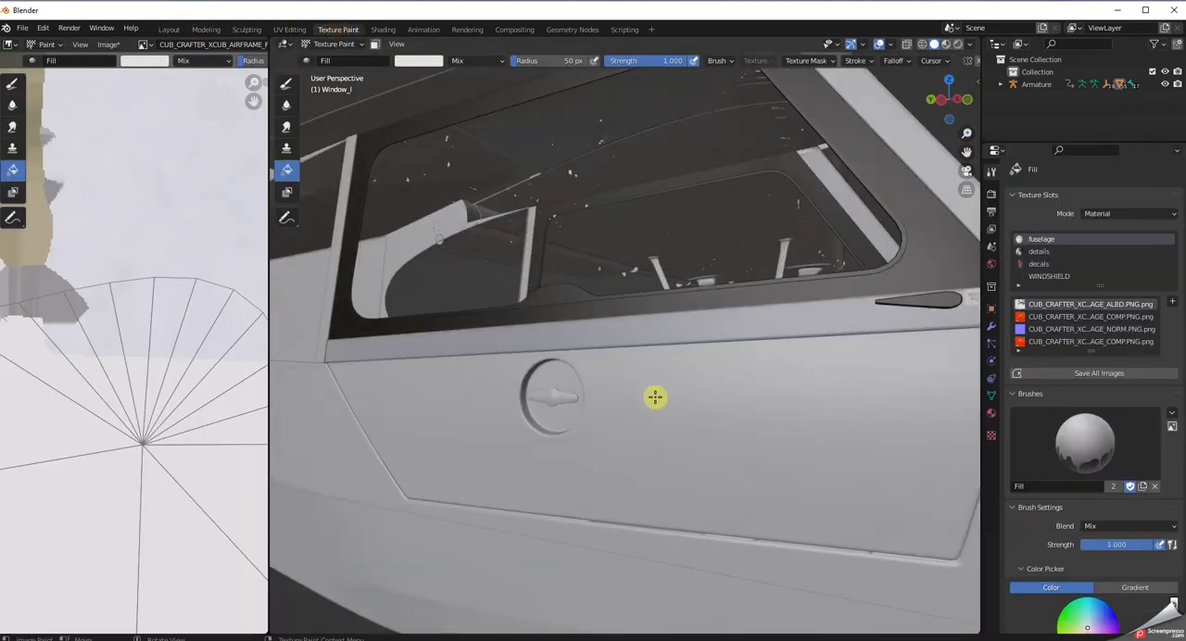
scroll(655, 396, "down", 5)
middle_click_drag(683, 398, 461, 415)
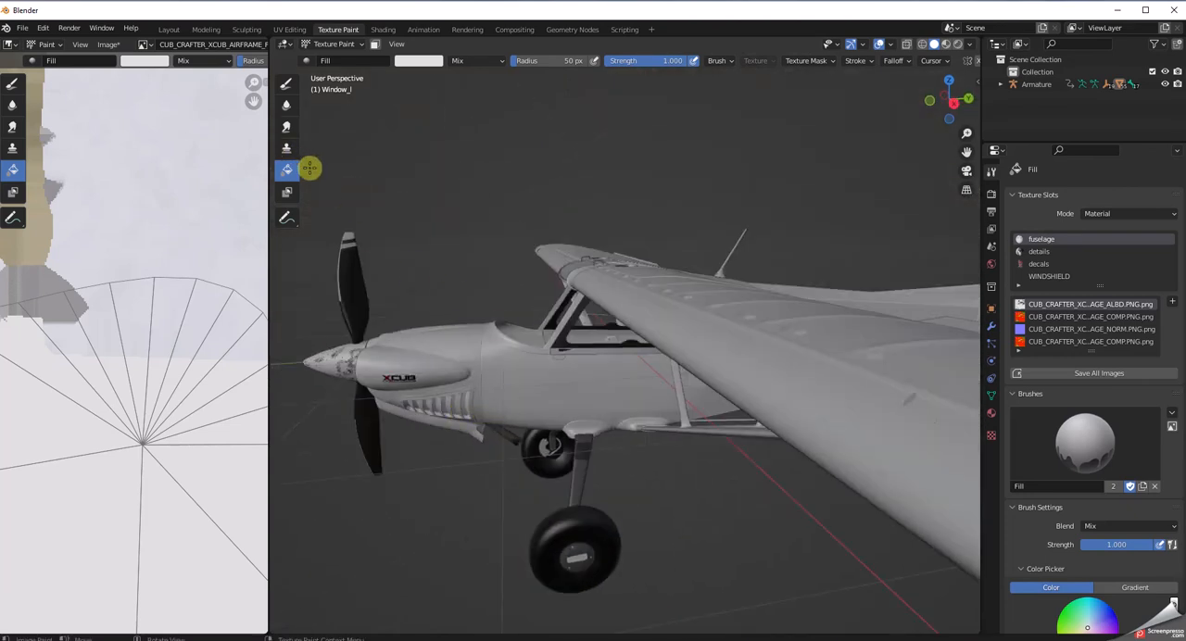
left_click(574, 353)
middle_click_drag(597, 371, 607, 347)
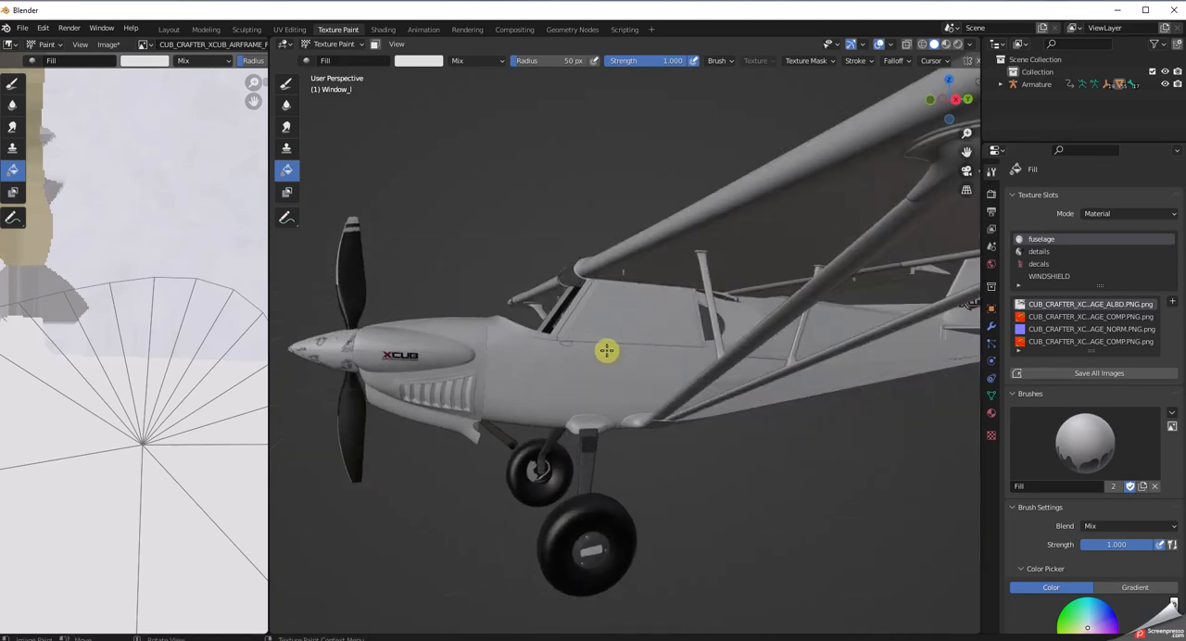
scroll(606, 349, "up", 3)
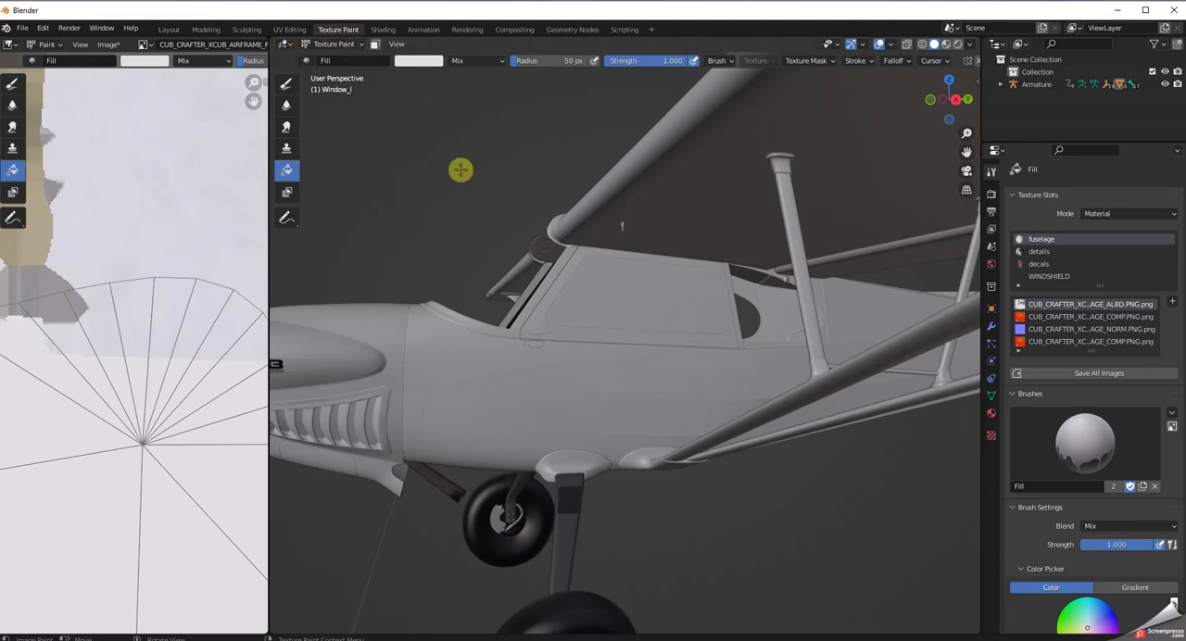
left_click(168, 30)
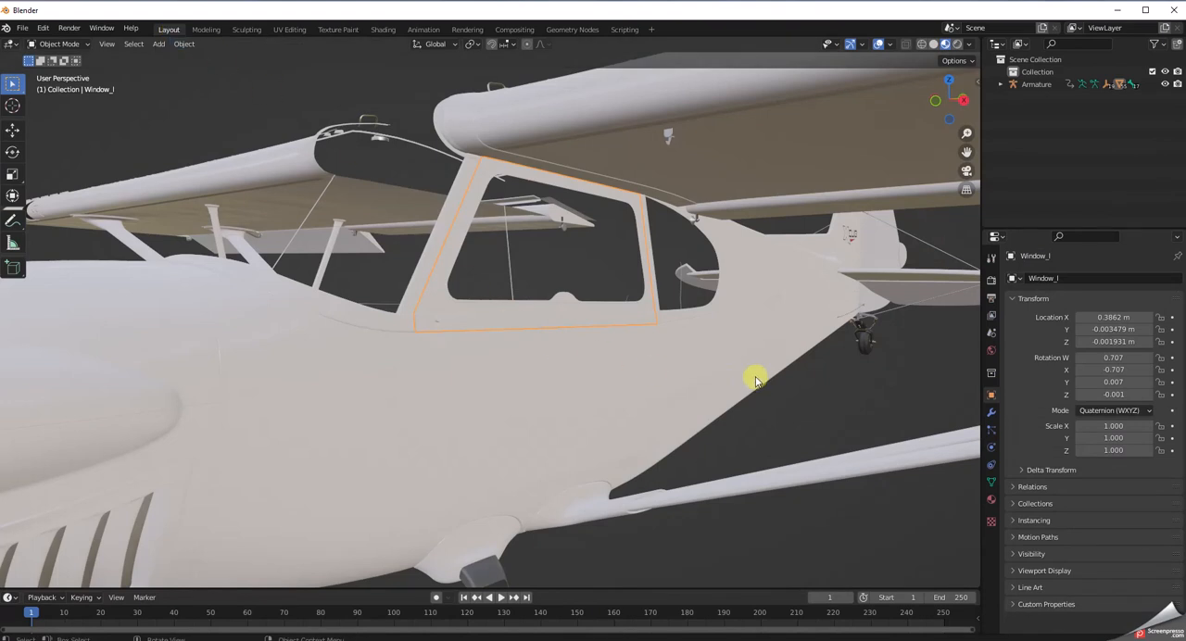
left_click(333, 30)
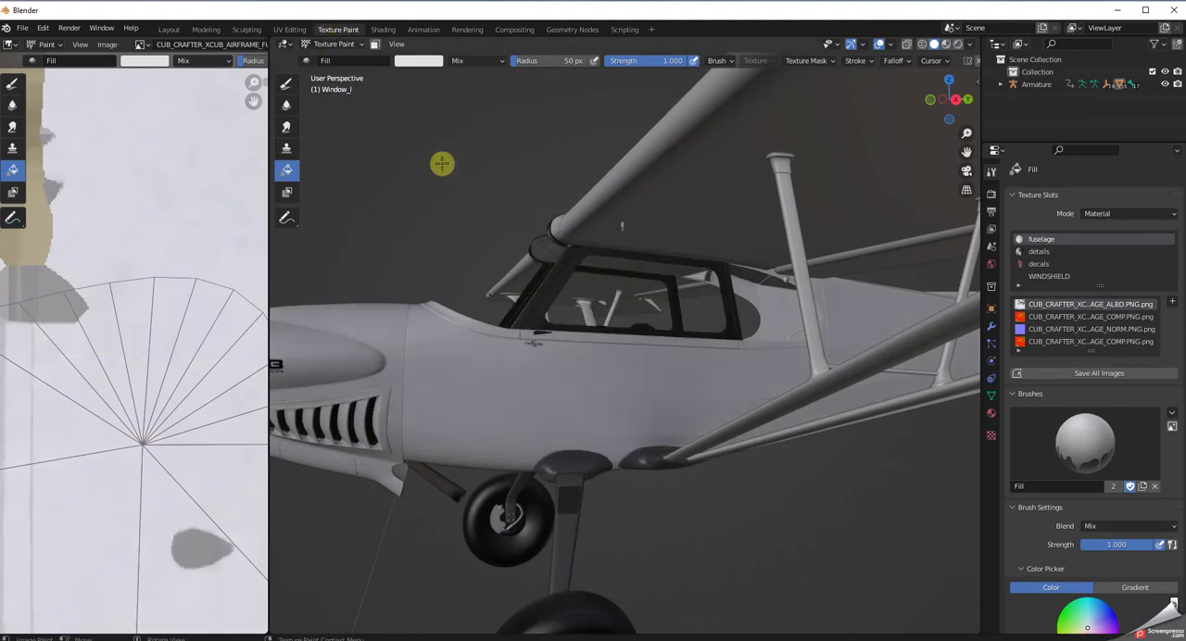
Widen the image editor and bring the whole fuselage albedo texture and the entire aircraft into view.
scroll(463, 194, "down", 5)
middle_click_drag(464, 193, 538, 333)
scroll(556, 344, "down", 4)
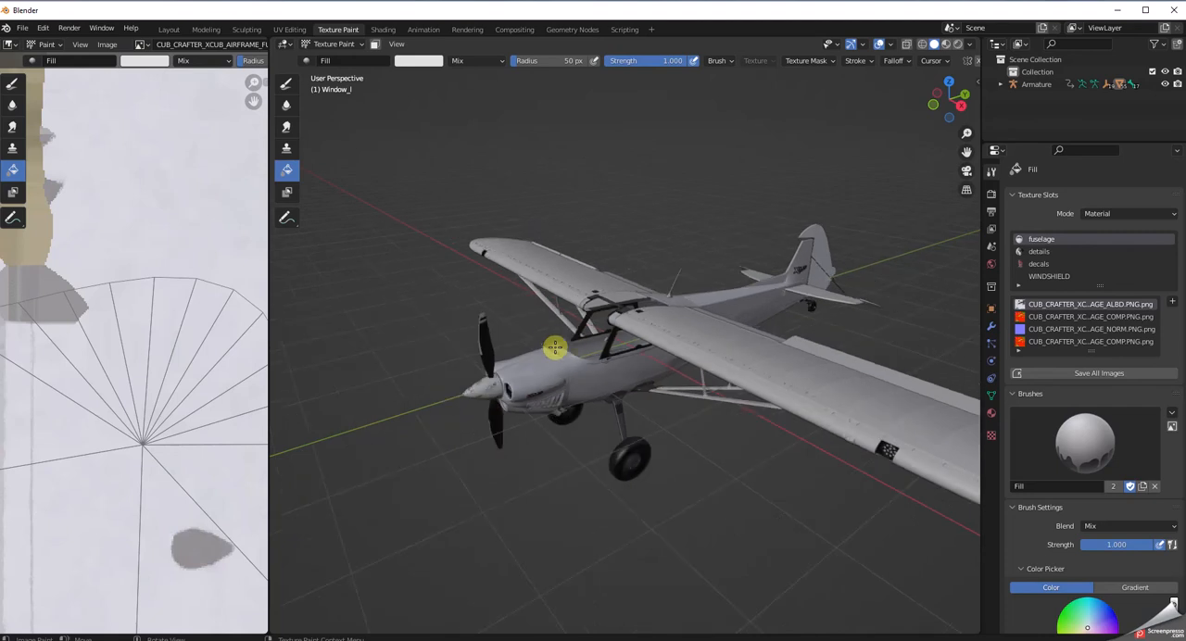
scroll(559, 482, "down", 1)
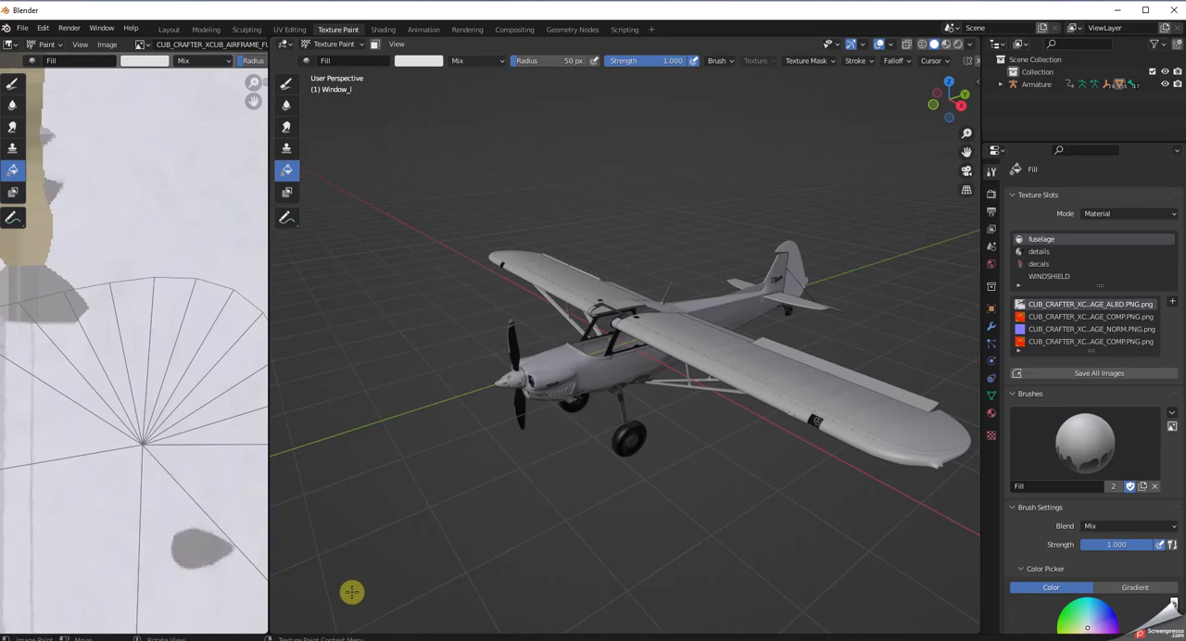
scroll(178, 530, "down", 8)
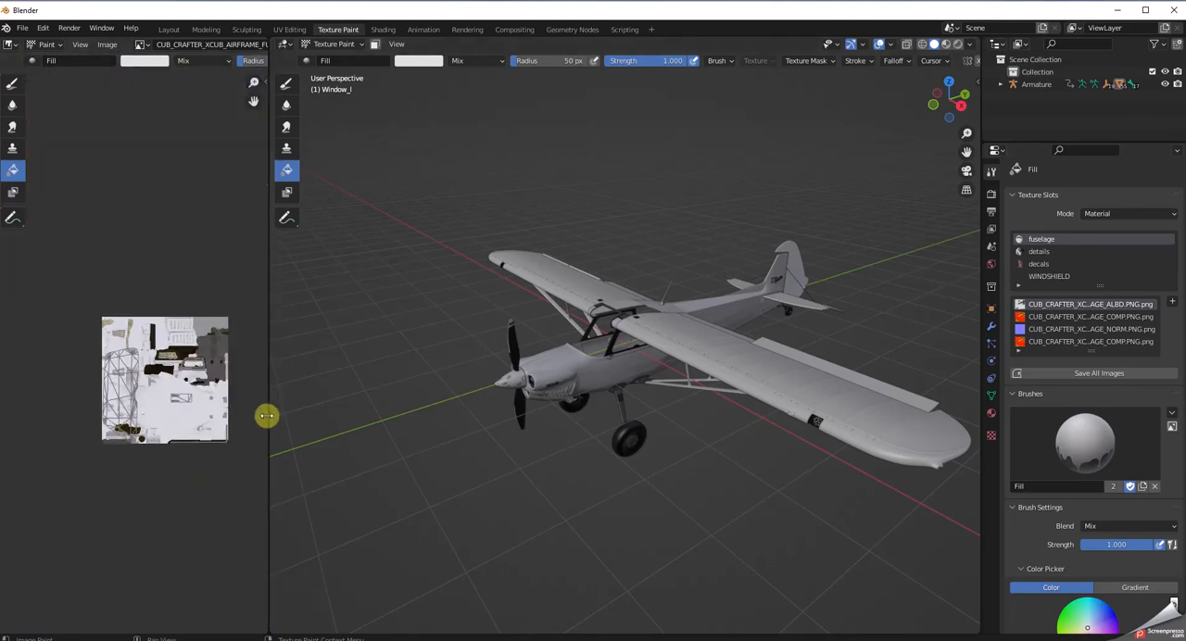
left_click_drag(269, 412, 372, 434)
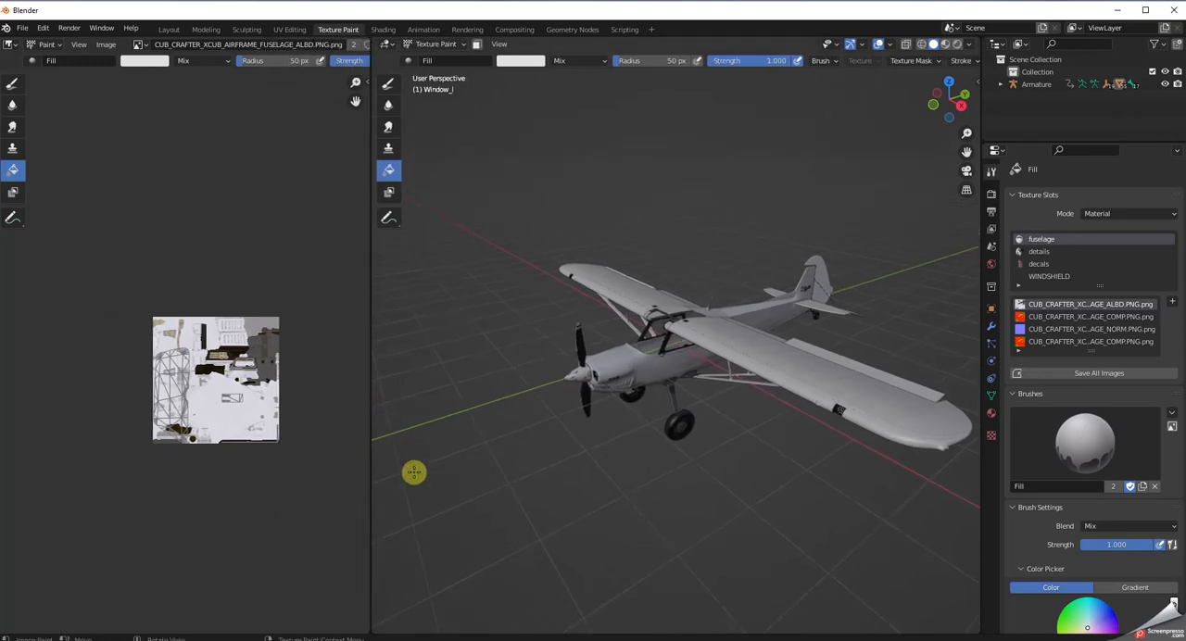
scroll(585, 479, "down", 2)
scroll(584, 479, "up", 2)
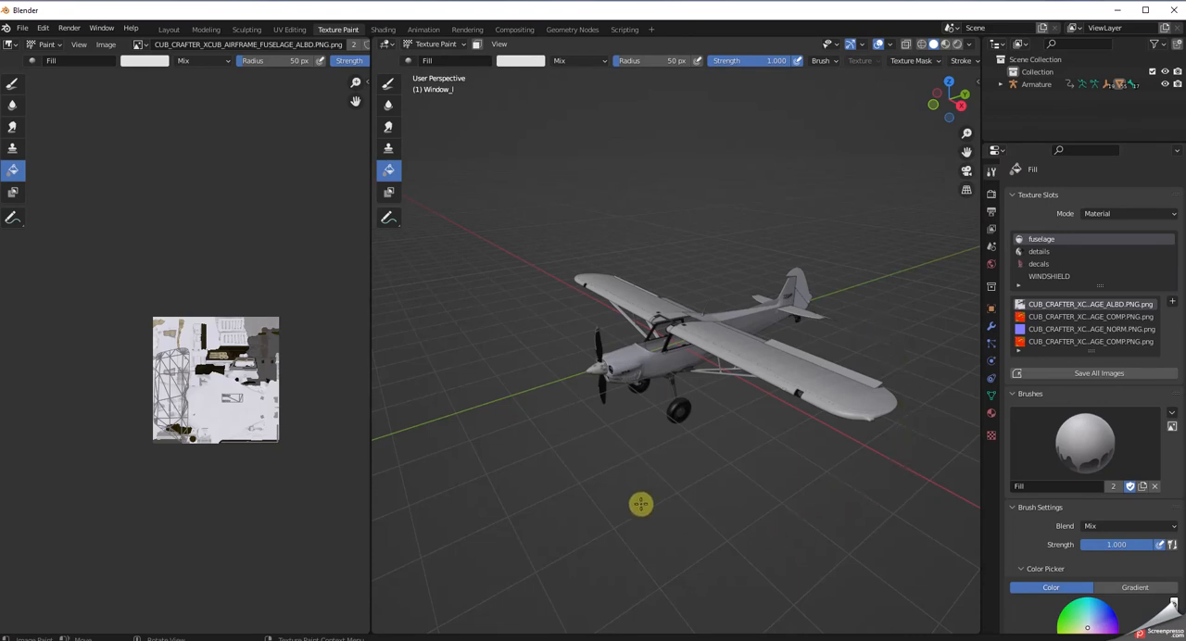
scroll(736, 525, "down", 1)
scroll(736, 525, "up", 2)
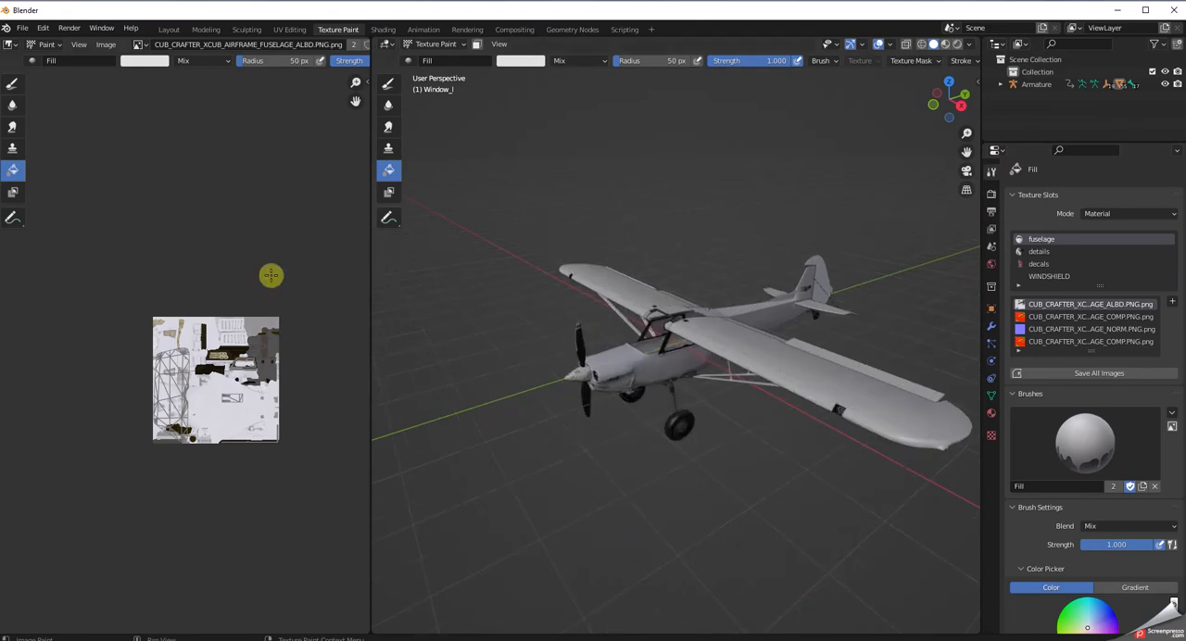